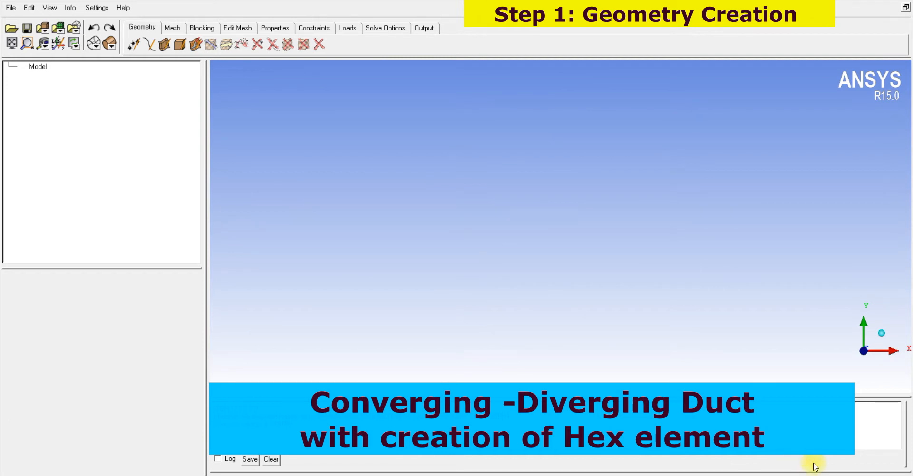
- Start saving the project under a new location and create a folder named Coverge_Diffuser_Section inside ICEM_CFD_practice
left_click(10, 10)
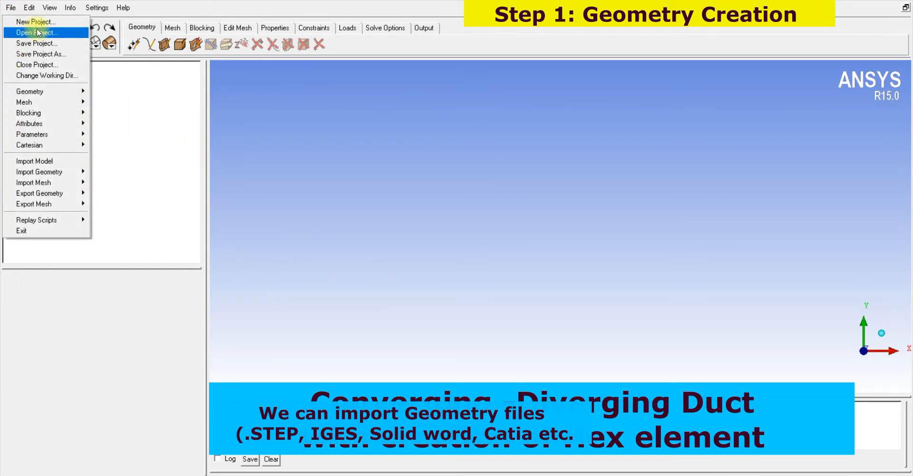
left_click(52, 55)
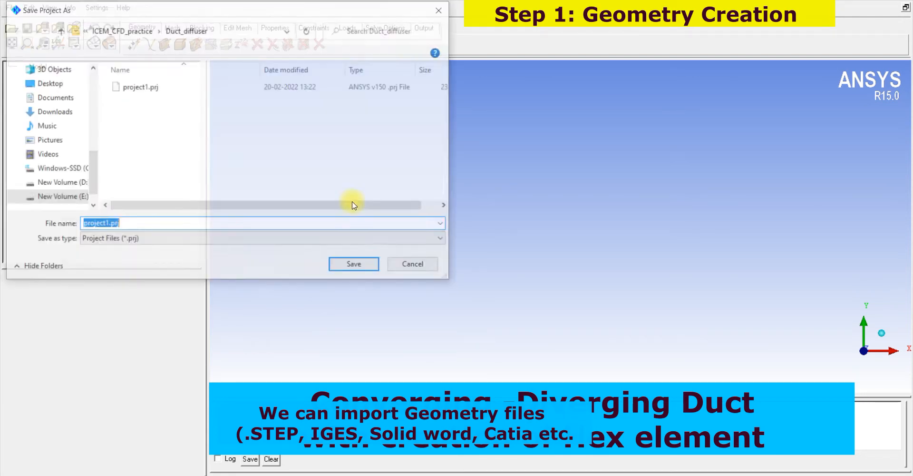
left_click(145, 31)
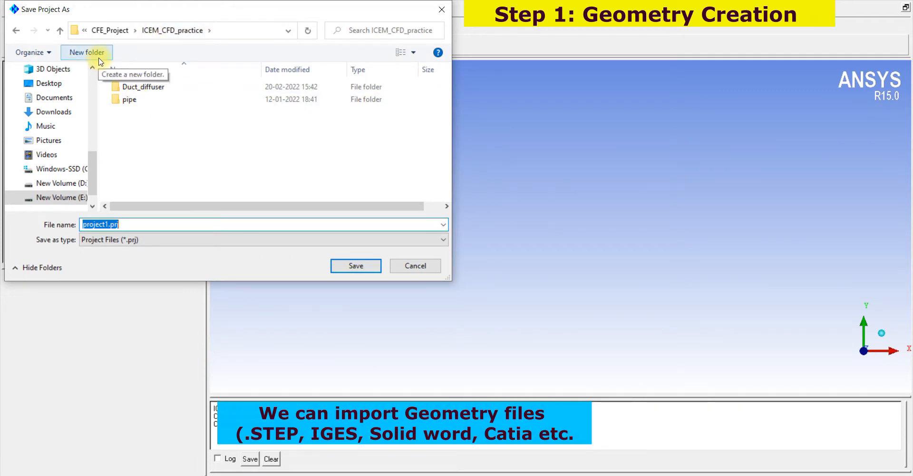
left_click(87, 52)
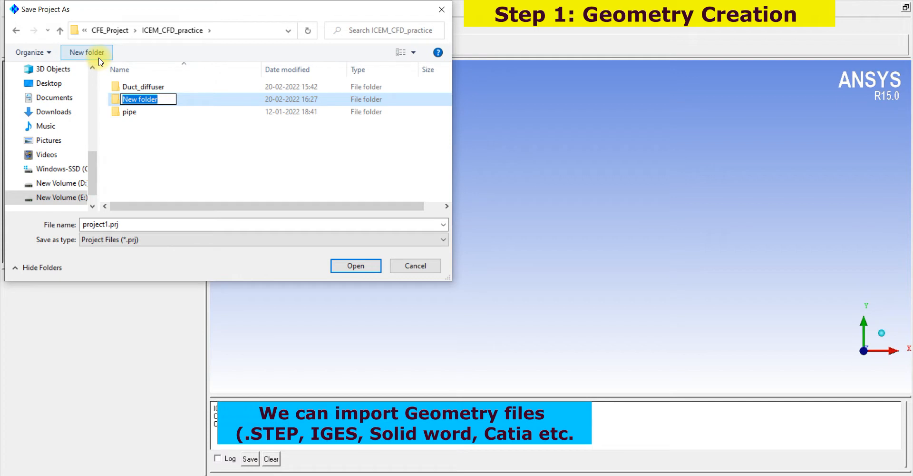
type("Dof")
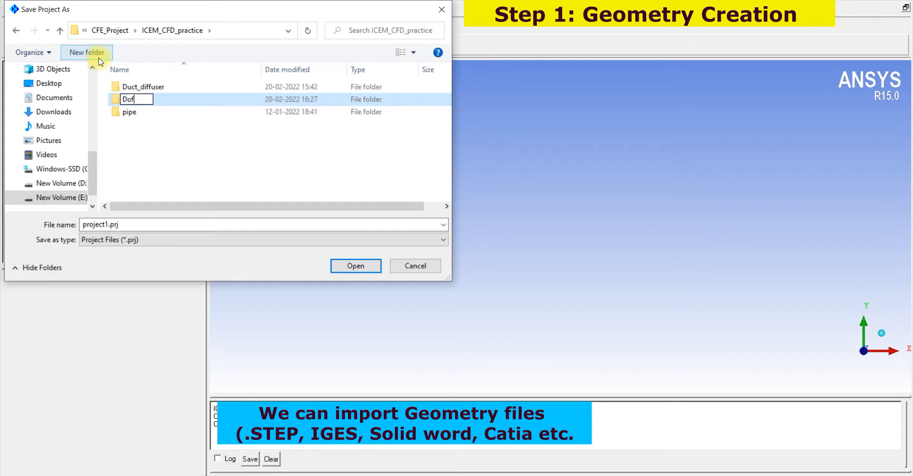
key("BackSpace")
type("iffuser")
left_click(124, 100)
type("Coverge")
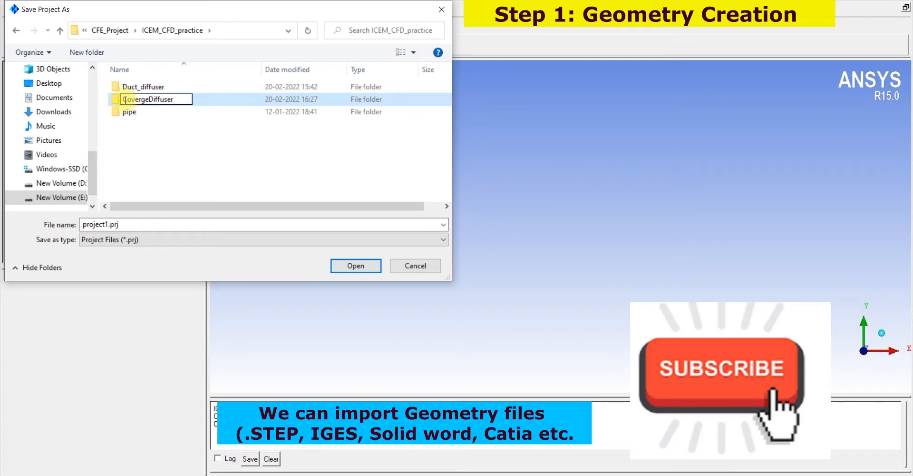
type("_")
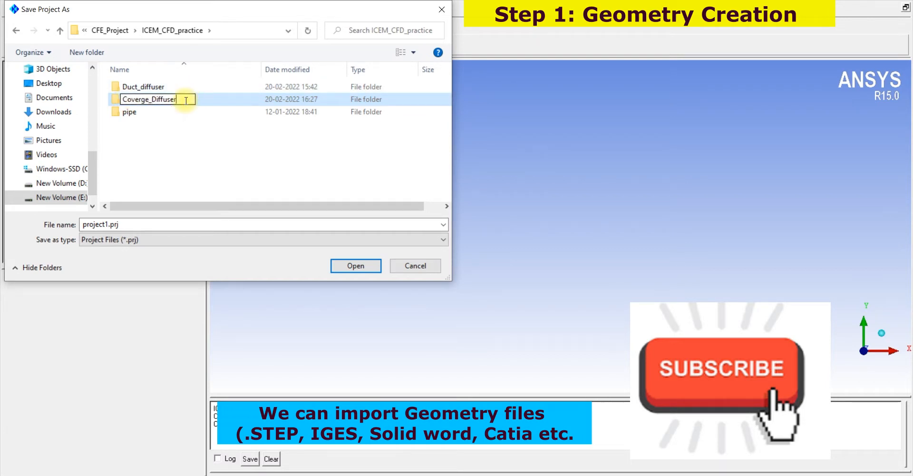
type("_Section")
left_click(177, 170)
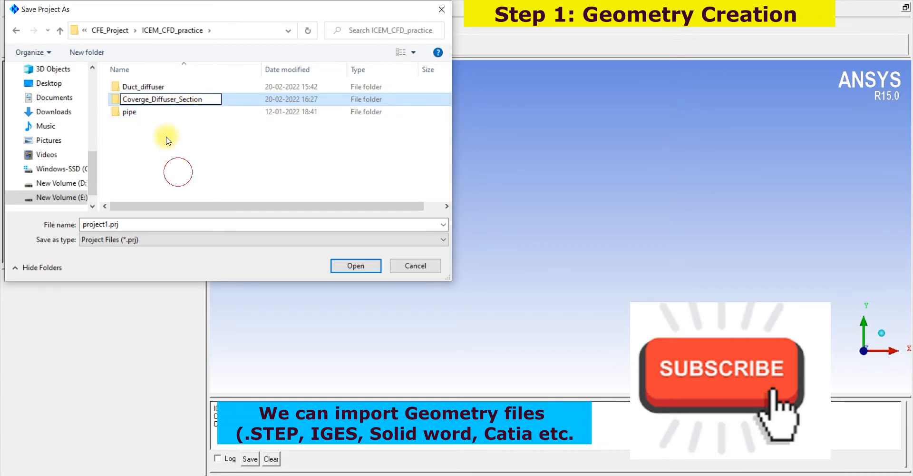
- Save the project as project1.prj in the Coverge_Diffuser_Section folder
double_click(171, 88)
left_click(358, 266)
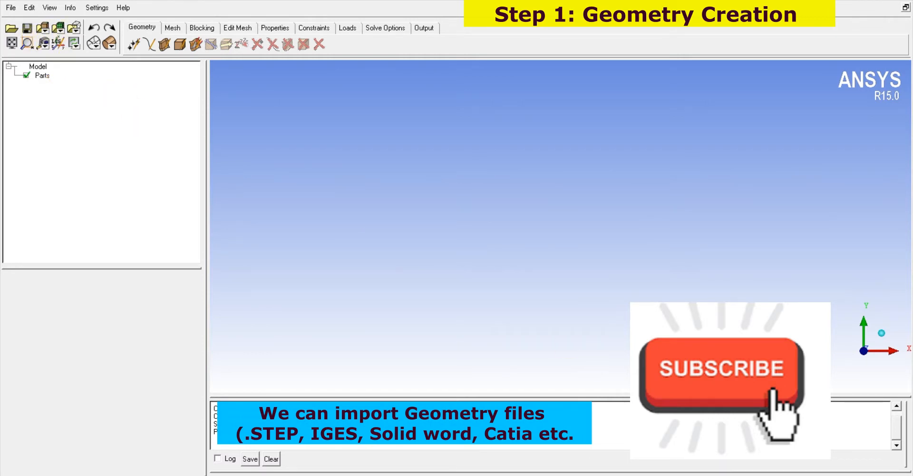
- Examine the geometry file formats offered for importing a model, without importing anything
left_click(11, 8)
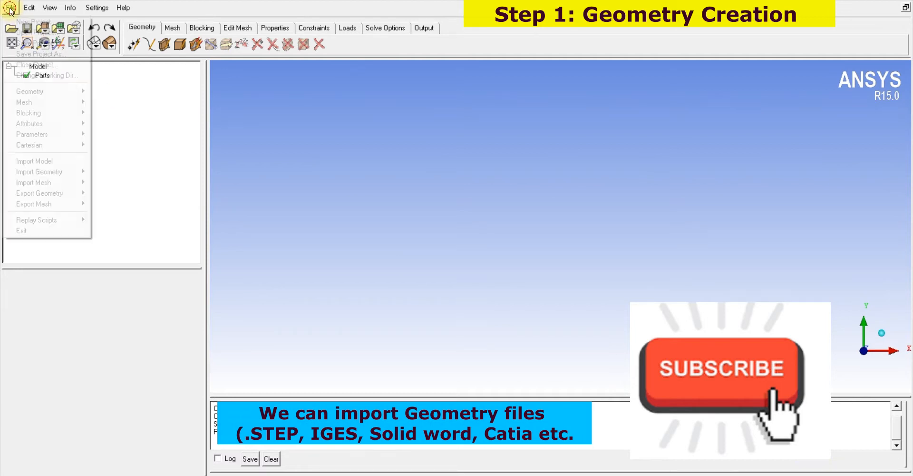
mouse_move(65, 96)
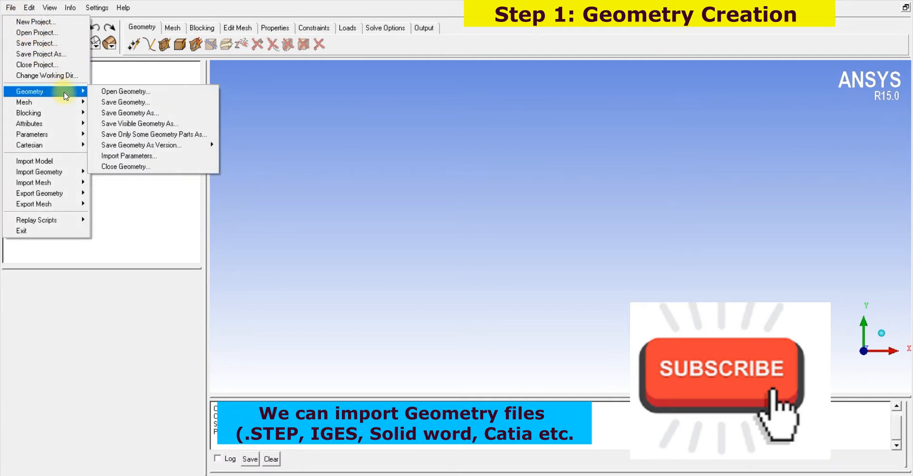
left_click(75, 157)
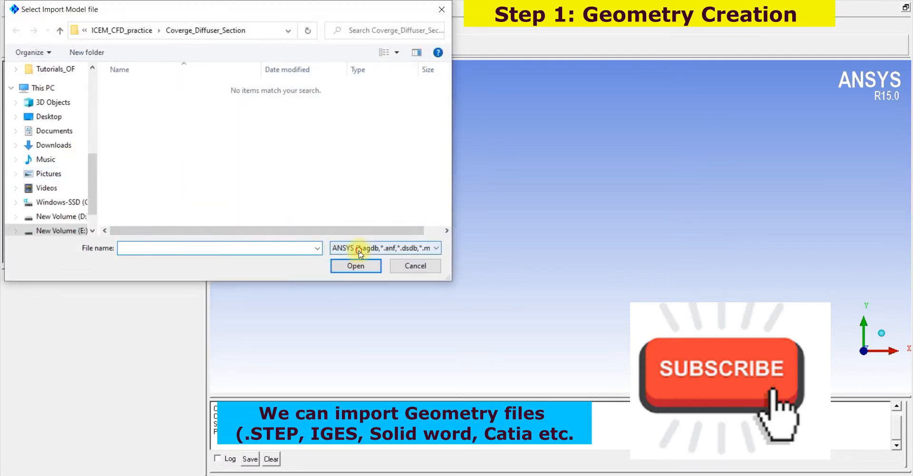
left_click(358, 248)
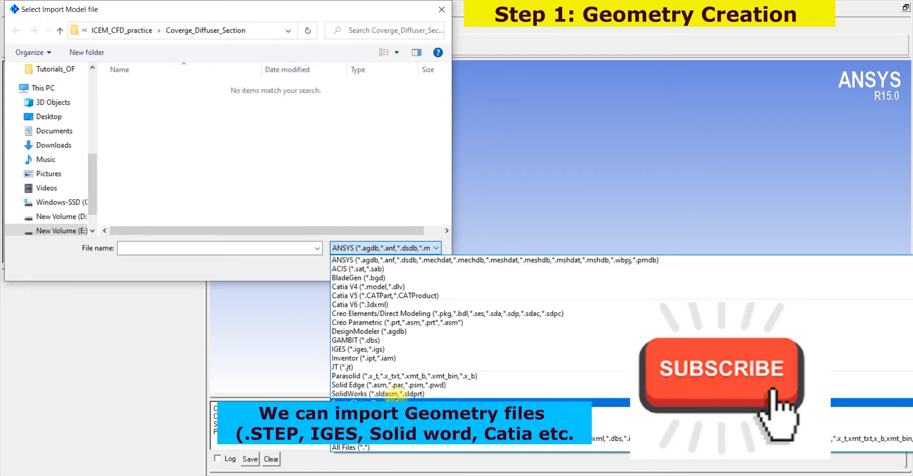
left_click(444, 14)
left_click(444, 15)
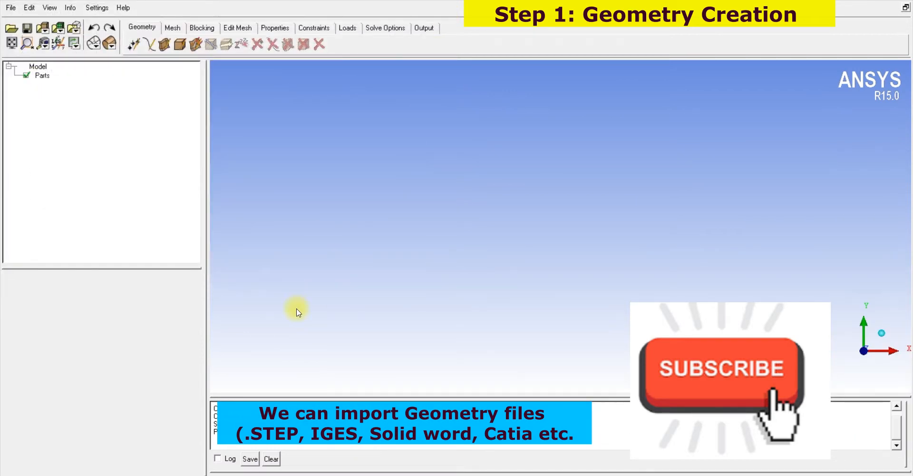
- Open the Create Point tool
left_click(134, 45)
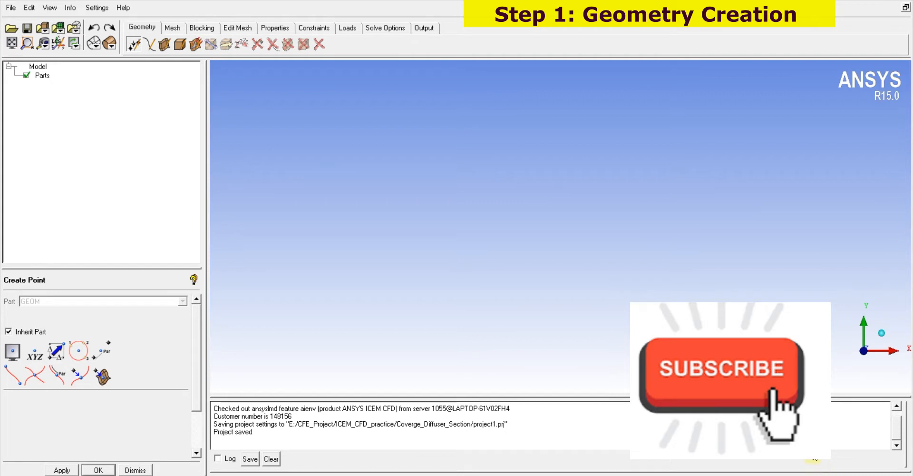
mouse_move(375, 143)
left_mouse_down()
mouse_move(492, 196)
mouse_move(561, 155)
left_mouse_up()
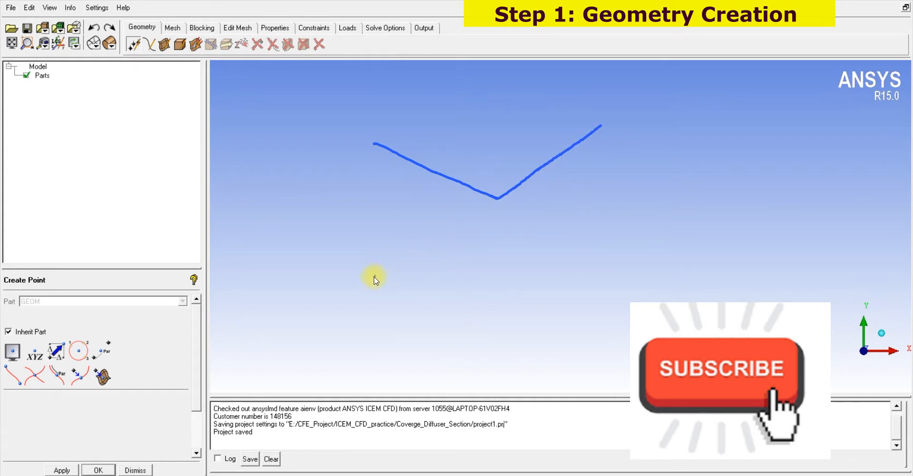
mouse_move(362, 290)
left_mouse_down()
mouse_move(493, 232)
mouse_move(622, 273)
left_mouse_up()
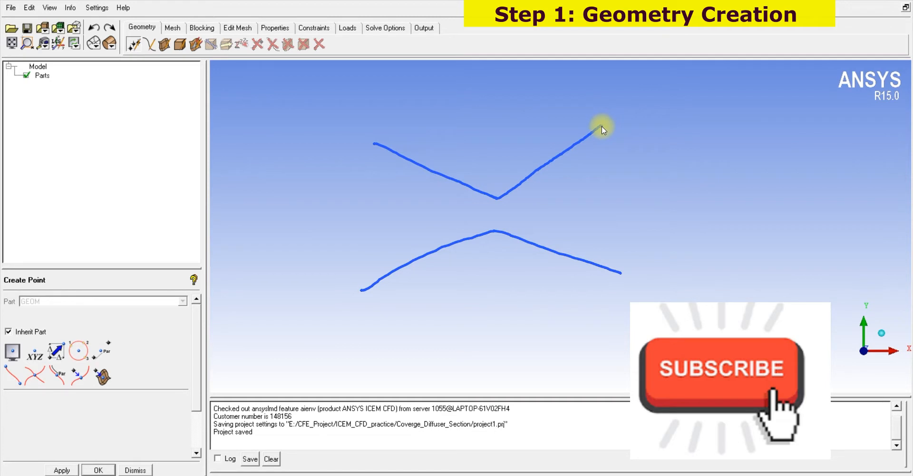
mouse_move(601, 127)
left_mouse_down()
mouse_move(649, 126)
mouse_move(648, 275)
mouse_move(620, 272)
left_mouse_up()
mouse_move(340, 131)
left_mouse_down()
mouse_move(375, 141)
mouse_move(343, 230)
mouse_move(351, 293)
mouse_move(362, 289)
left_mouse_up()
mouse_move(280, 200)
left_mouse_down()
mouse_move(283, 232)
mouse_move(318, 228)
mouse_move(304, 211)
left_mouse_up()
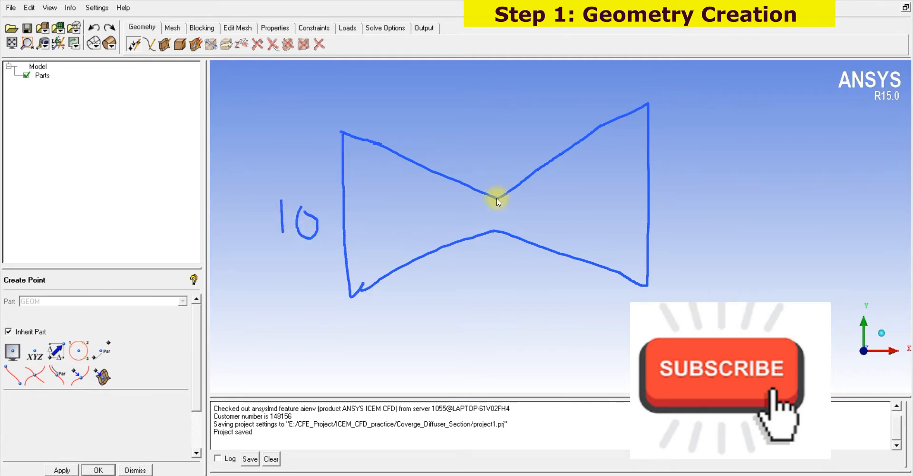
left_click_drag(357, 320, 482, 316)
left_click_drag(496, 261, 491, 336)
mouse_move(426, 286)
left_mouse_down()
mouse_move(427, 306)
mouse_move(439, 304)
left_mouse_up()
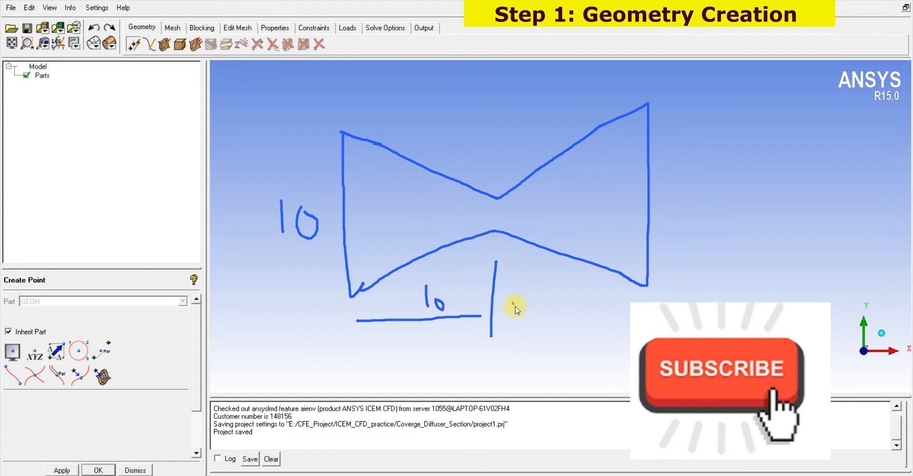
left_click_drag(507, 317, 631, 316)
left_click_drag(576, 284, 578, 304)
mouse_move(601, 287)
left_mouse_down()
mouse_move(595, 292)
mouse_move(603, 287)
left_mouse_up()
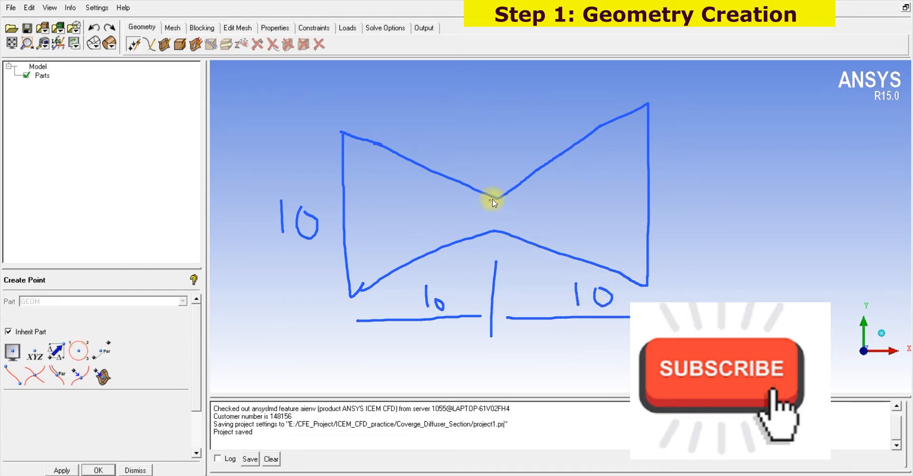
mouse_move(497, 197)
left_mouse_down()
mouse_move(495, 231)
mouse_move(513, 206)
mouse_move(514, 221)
mouse_move(545, 214)
left_mouse_up()
left_click(527, 205)
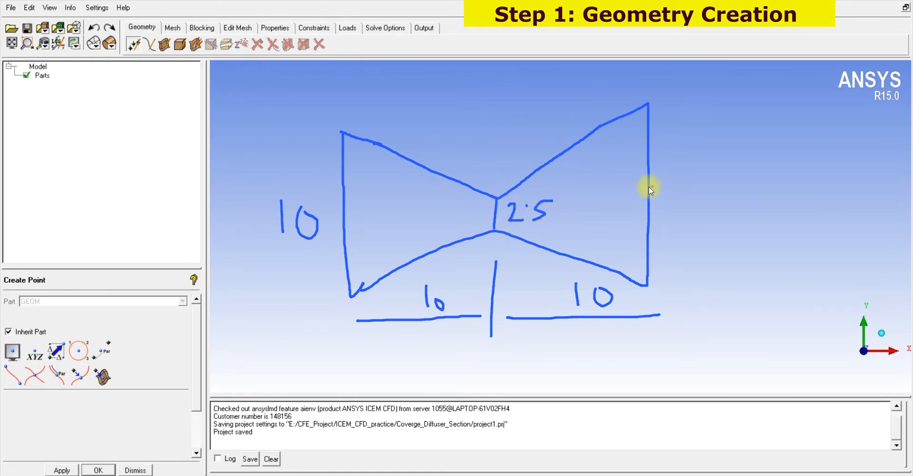
mouse_move(674, 187)
left_mouse_down()
mouse_move(677, 215)
mouse_move(712, 220)
mouse_move(700, 200)
left_mouse_up()
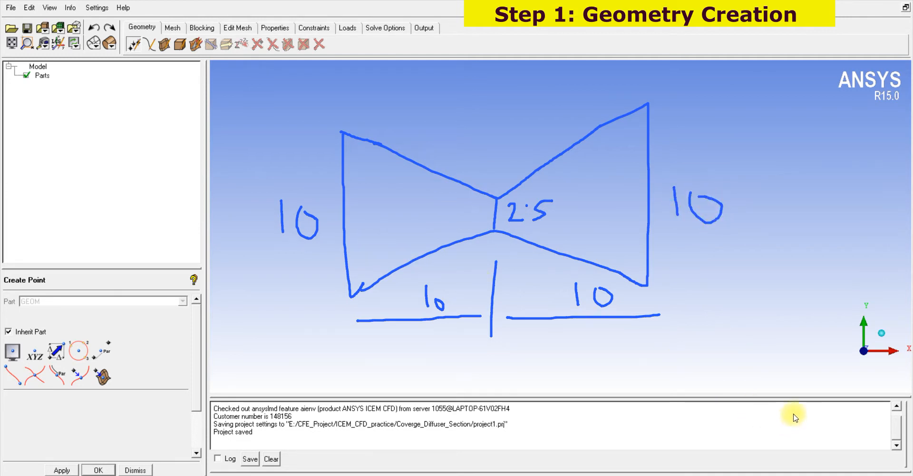
left_click_drag(329, 215, 381, 218)
left_click_drag(371, 212, 372, 224)
left_click_drag(276, 155, 297, 183)
mouse_move(613, 205)
left_mouse_down()
mouse_move(703, 195)
mouse_move(699, 206)
mouse_move(736, 171)
mouse_move(831, 164)
left_mouse_up()
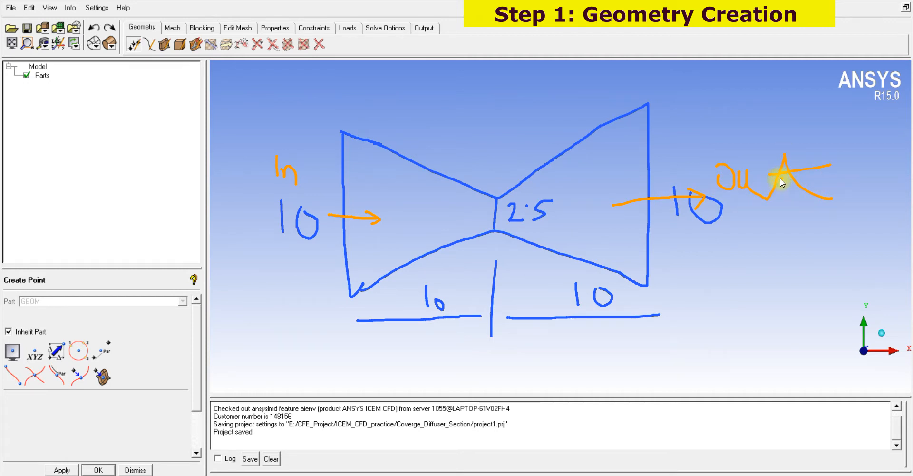
mouse_move(456, 214)
left_mouse_down()
mouse_move(523, 209)
mouse_move(516, 206)
mouse_move(517, 220)
mouse_move(499, 230)
left_mouse_up()
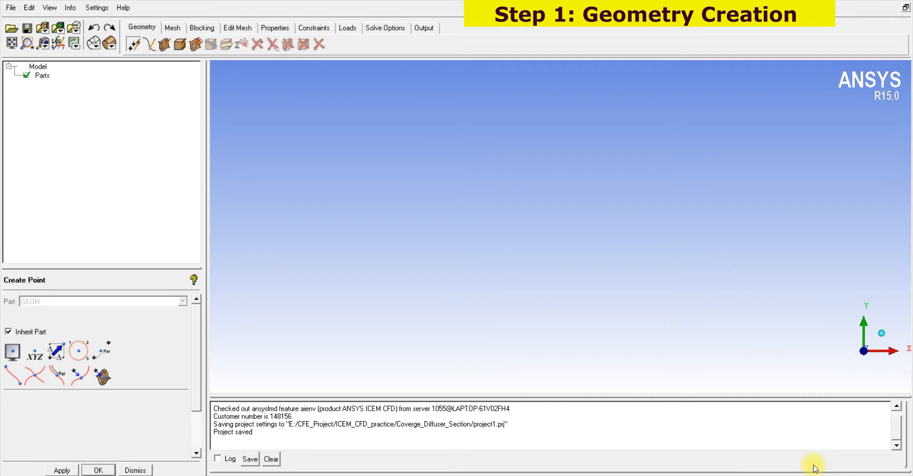
- Create a point from explicit coordinates at X 0, Y 5, Z 0
left_click(35, 352)
left_click_drag(198, 412, 194, 426)
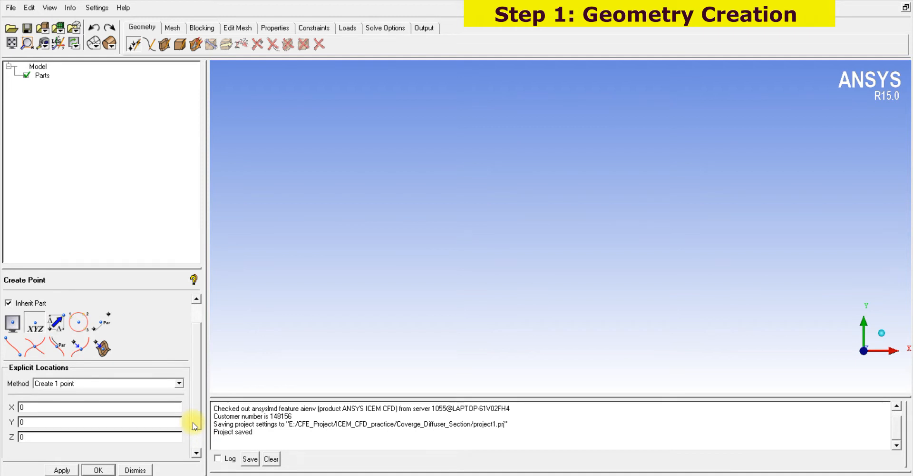
double_click(20, 422)
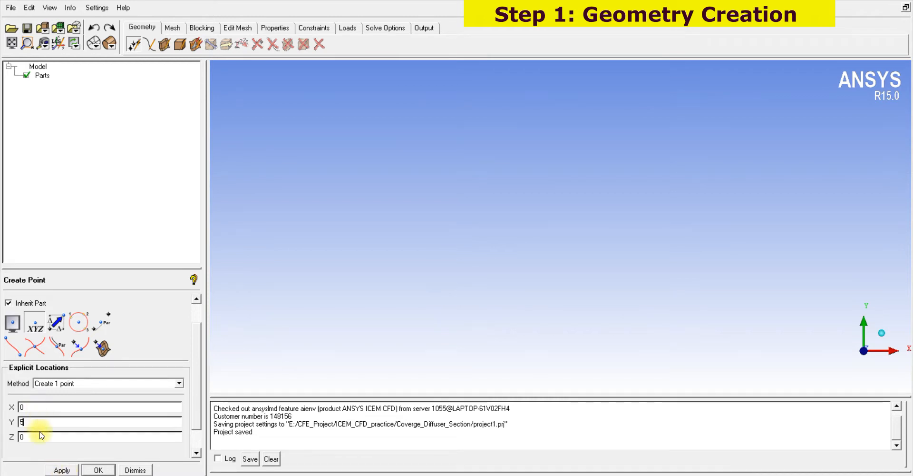
left_click(60, 466)
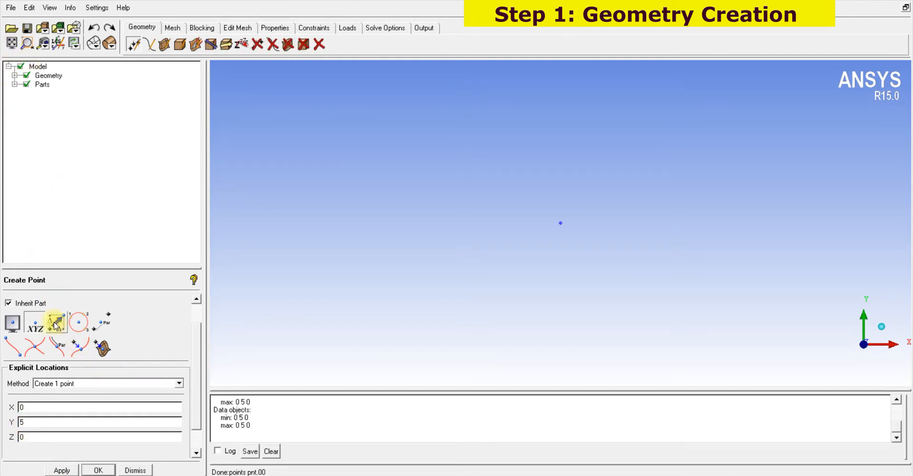
- Create two more points by explicit coordinates at (0, -5, 0) and (-5, -5, 0)
left_click(21, 423)
left_click(56, 469)
left_click(12, 42)
double_click(20, 408)
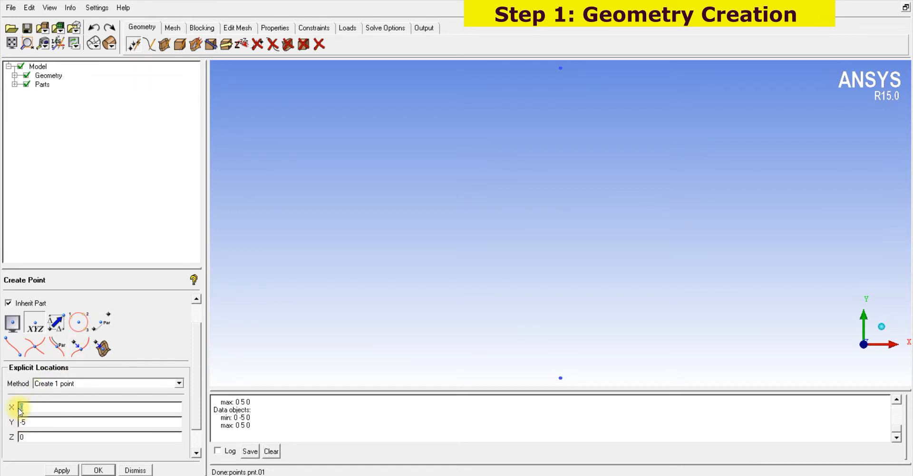
left_click(62, 470)
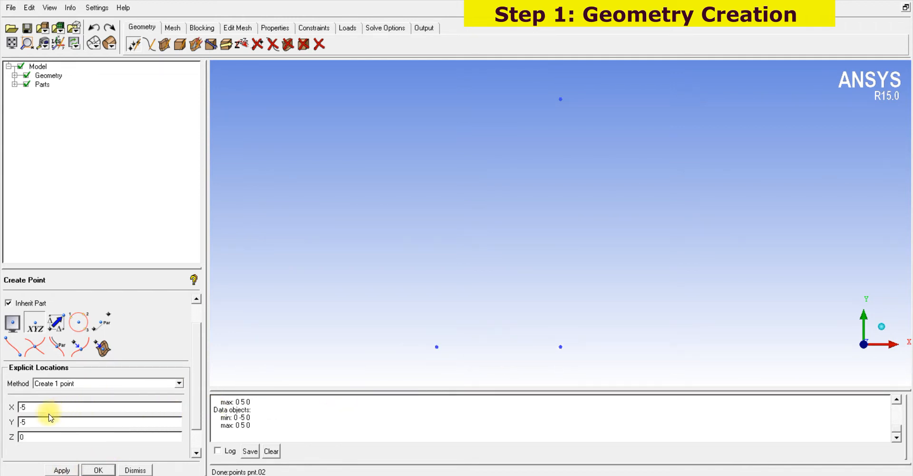
- Set the X coordinate back to 0 and create another point at (0, -5, 0)
left_click(33, 410)
double_click(20, 412)
type("0")
left_click(55, 471)
left_click(11, 43)
scroll(336, 210, "down", 1)
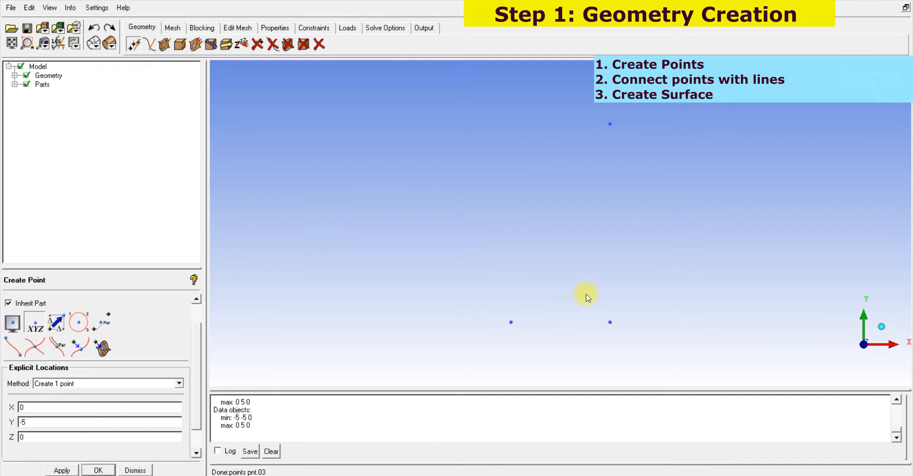
- Delete all the points created so far, including the duplicate one at (0, -5, 0)
left_click(272, 46)
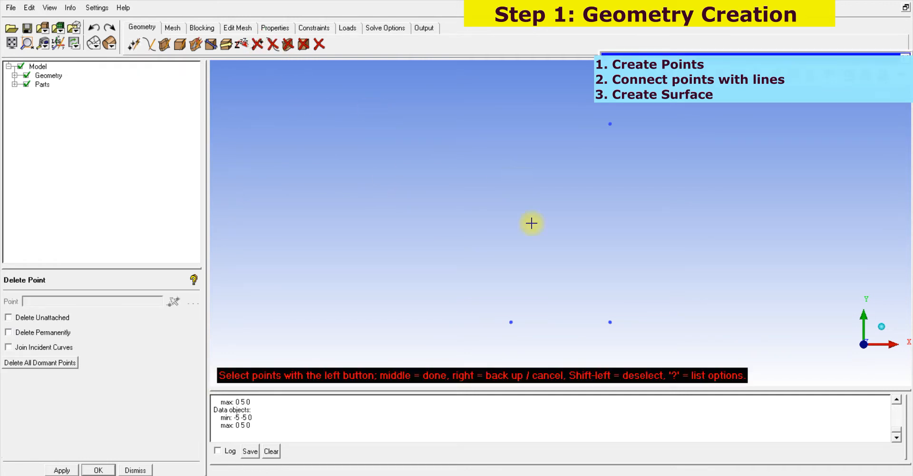
left_click(511, 322)
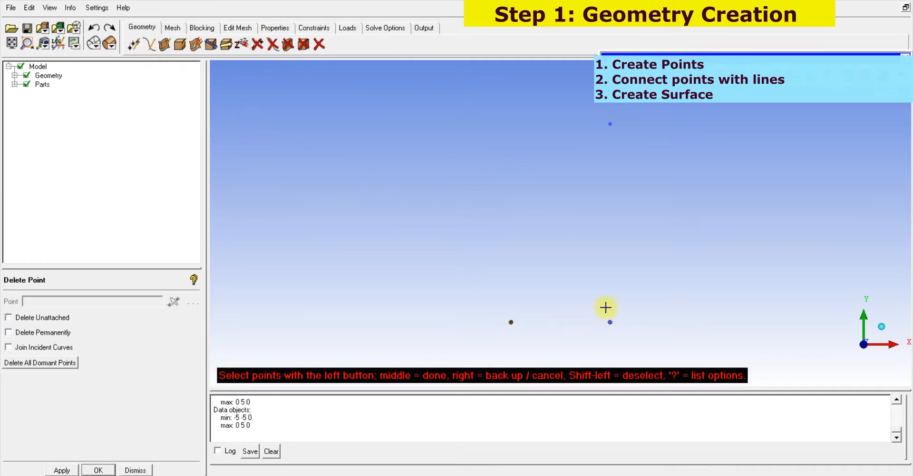
left_click(604, 121)
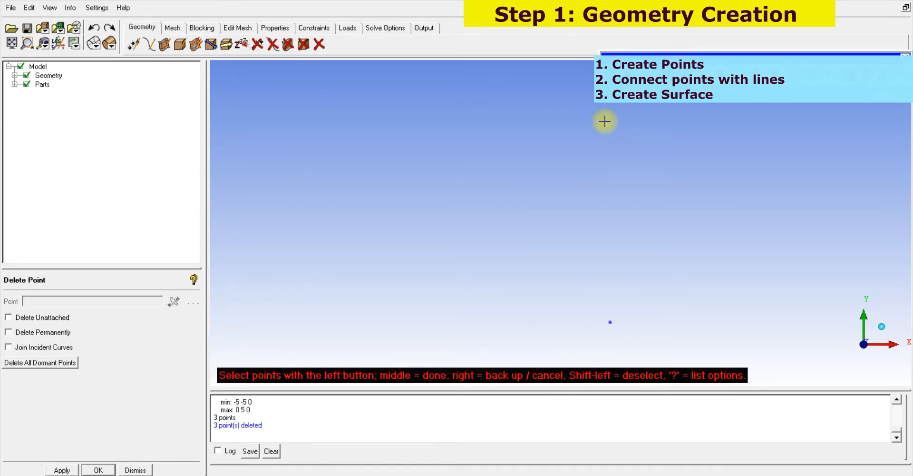
middle_click(603, 121)
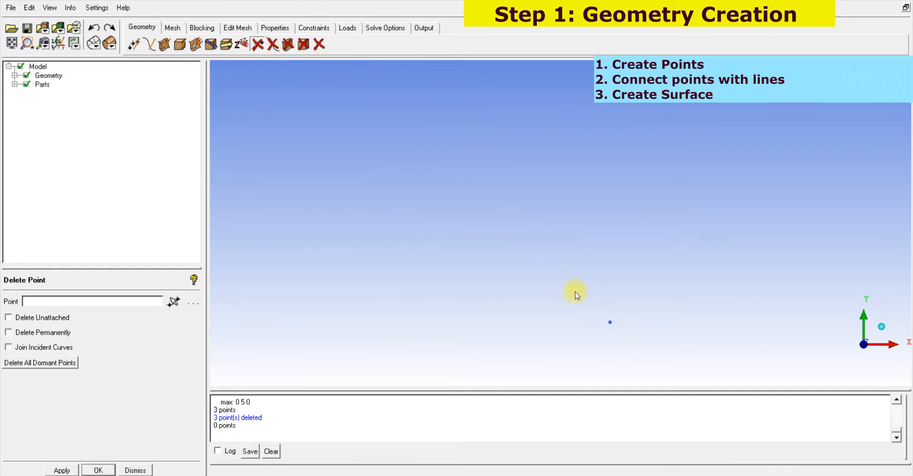
left_click(174, 301)
left_click(611, 322)
middle_click(610, 322)
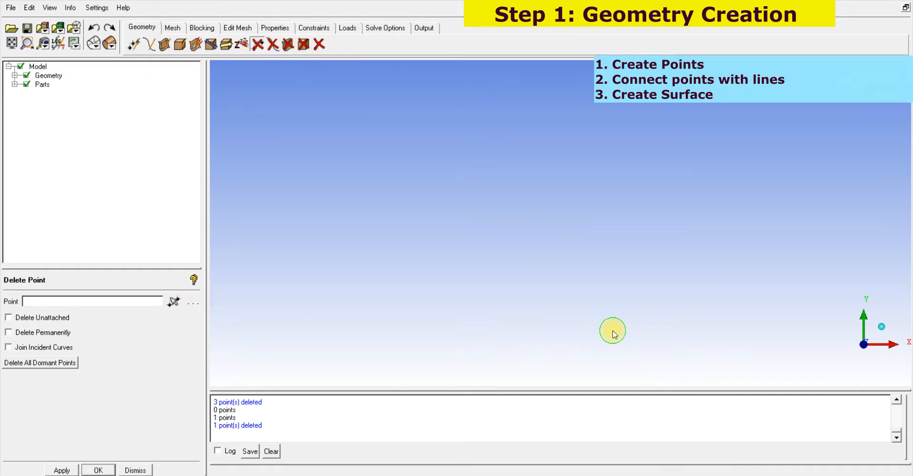
- Create two points by explicit coordinates at (0, 10, 0) and (10, 10, 0), and fit both in the view
left_click(134, 44)
double_click(21, 450)
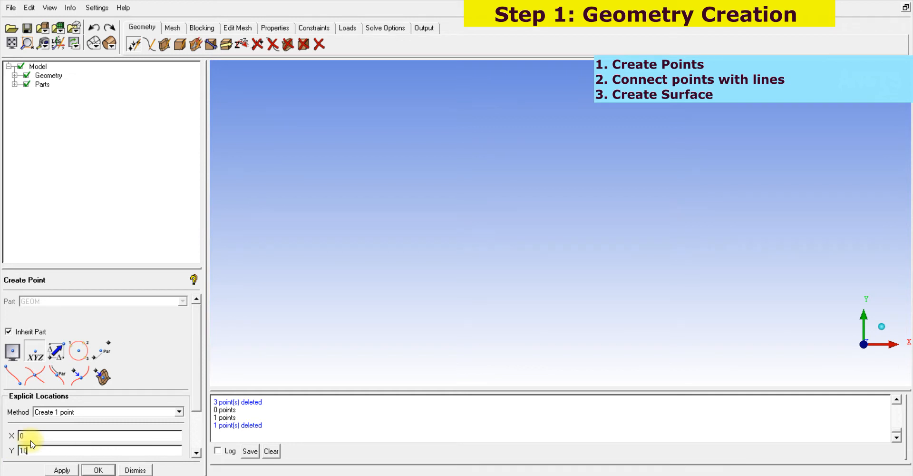
left_click(61, 471)
double_click(18, 435)
type("10")
left_click(61, 468)
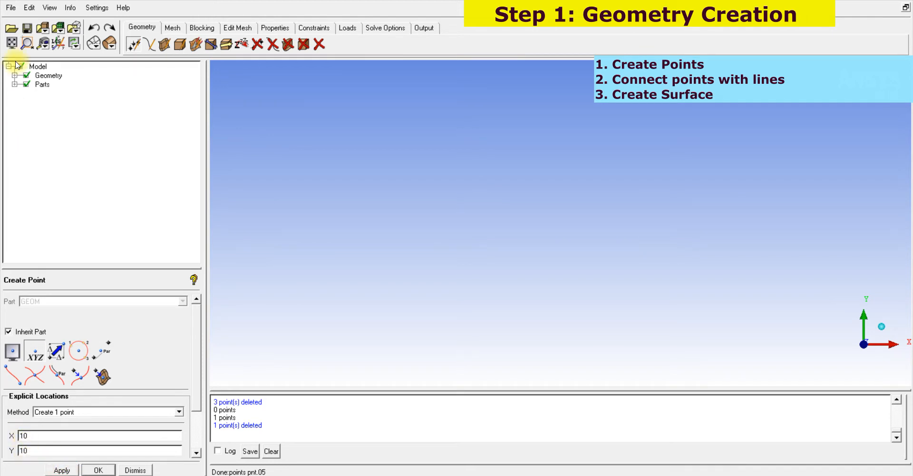
left_click(11, 42)
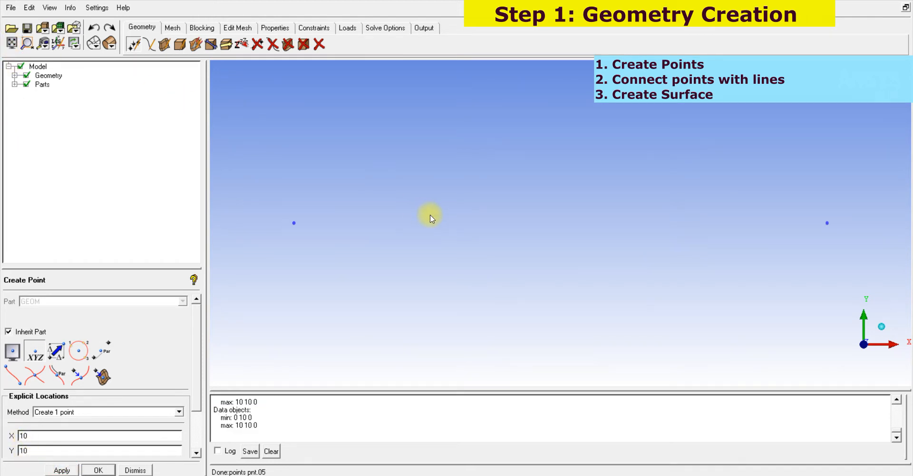
- Create a point by explicit coordinates at (10, 0, 0) and fit the view to the points
double_click(22, 435)
double_click(18, 451)
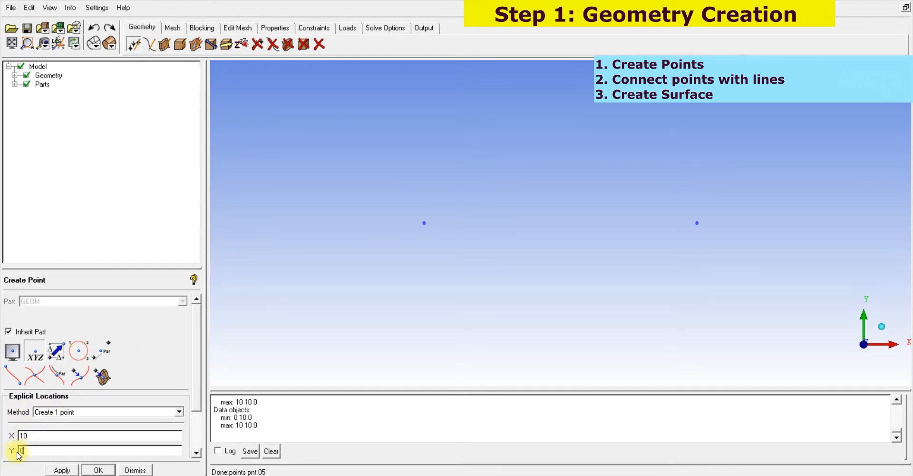
left_click(61, 470)
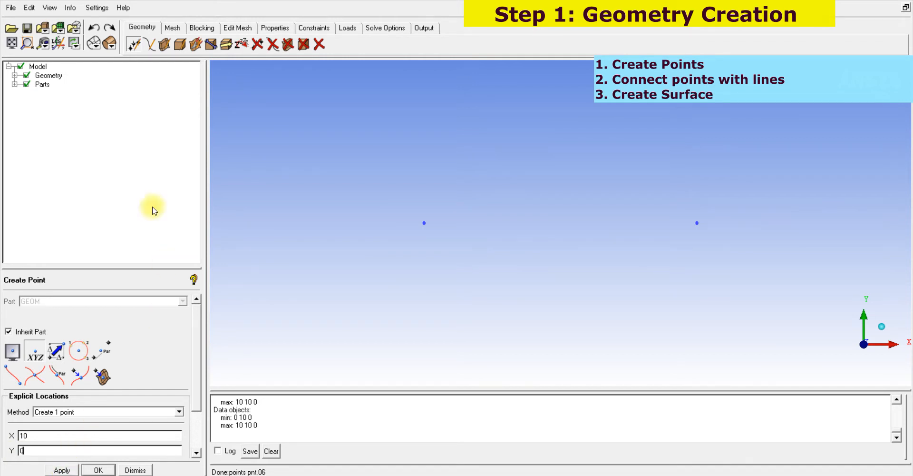
left_click(11, 43)
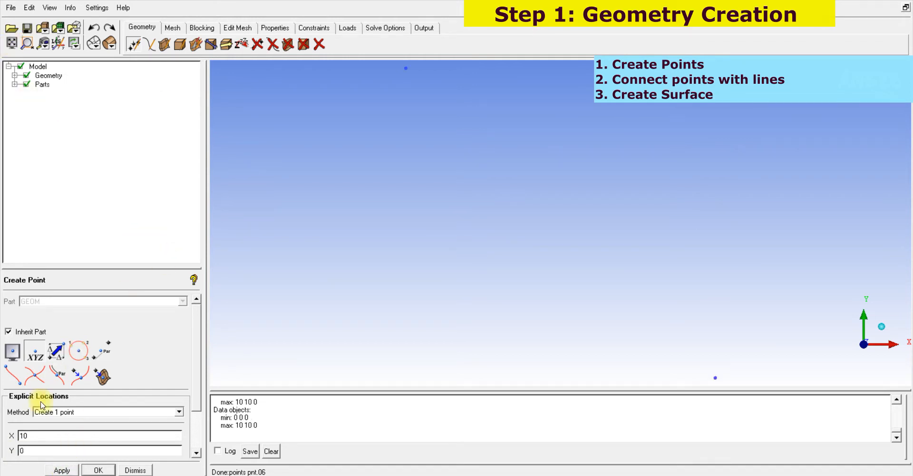
- Set X to 0 and Y to 10, and create another point at (0, 10, 0)
left_click_drag(30, 437, 22, 454)
type("010")
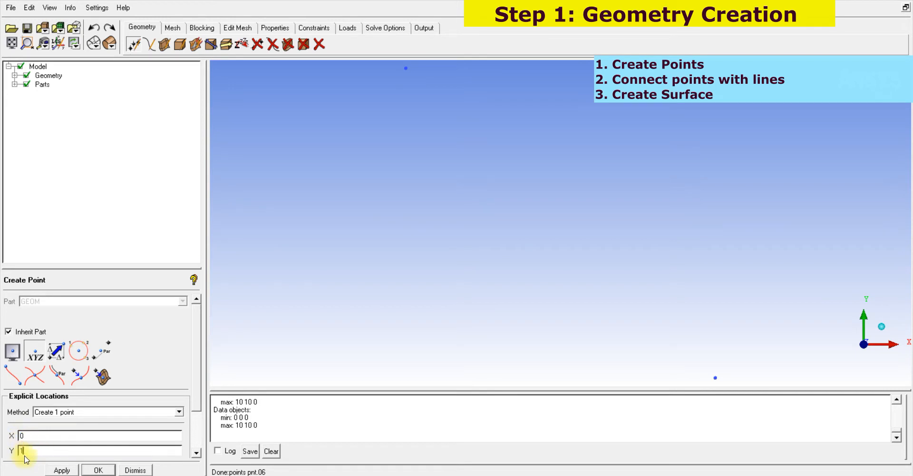
left_click(52, 470)
left_click(52, 470)
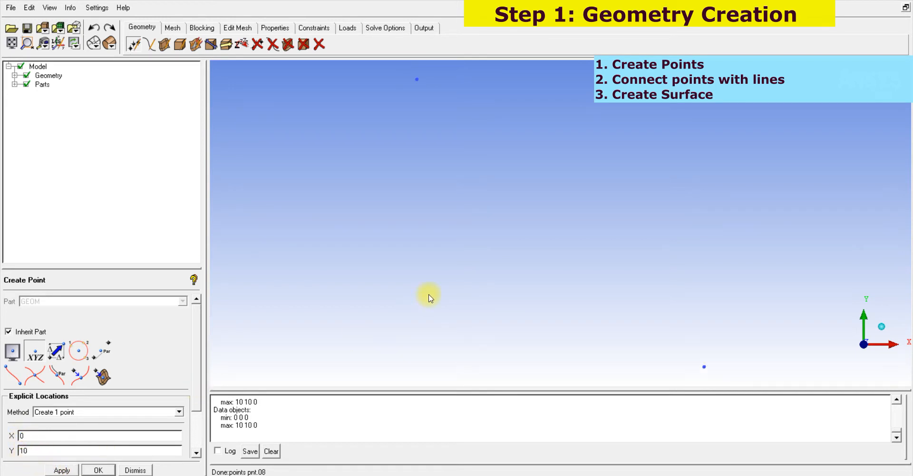
left_click(11, 43)
scroll(405, 191, "down", 3)
scroll(404, 189, "down", 1)
left_click(63, 469)
- Set Y to 0 and create the square's fourth corner point at the origin (0, 0, 0)
left_click_drag(41, 451, 9, 452)
type("0")
left_click(61, 470)
- Create From Points curves for the square's upper edge and its edge at X 10
left_click(150, 45)
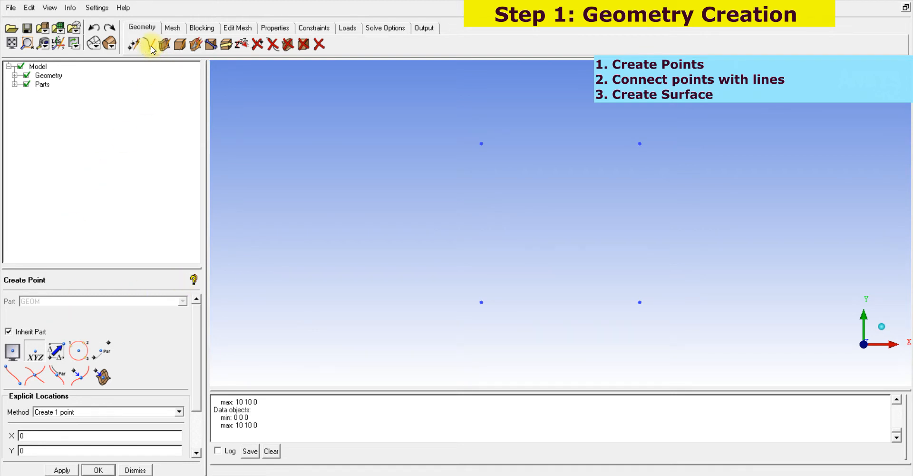
left_click(14, 354)
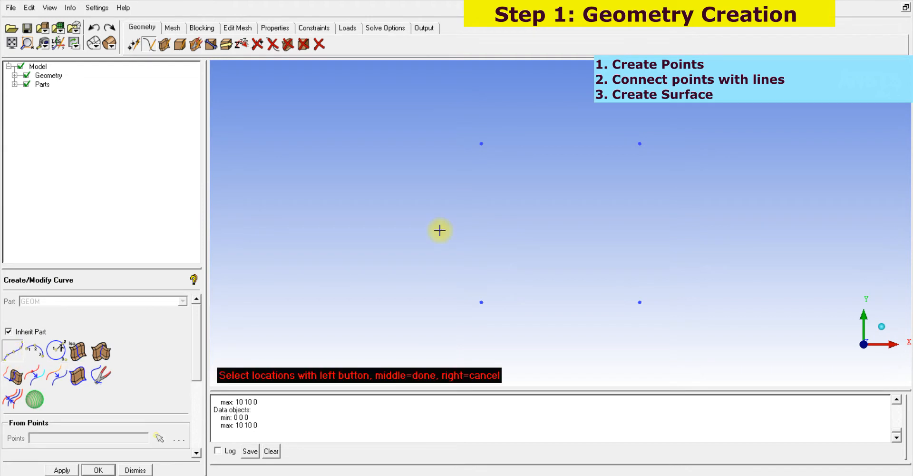
left_click(486, 148)
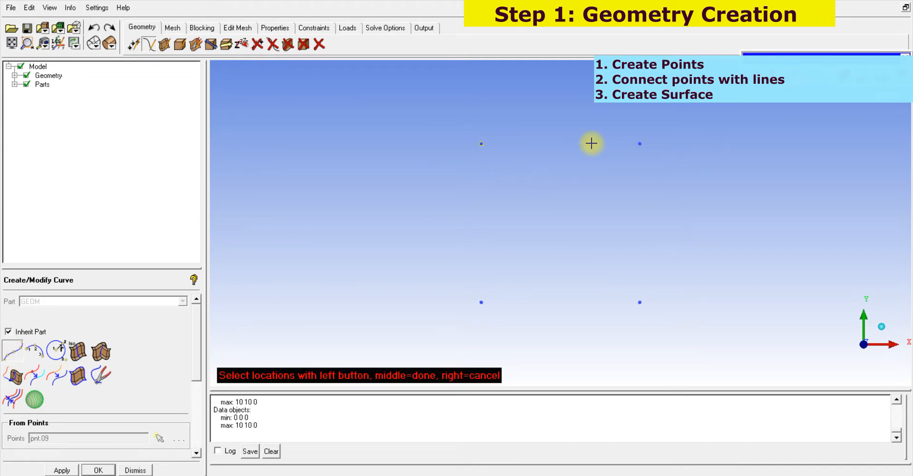
left_click(639, 144)
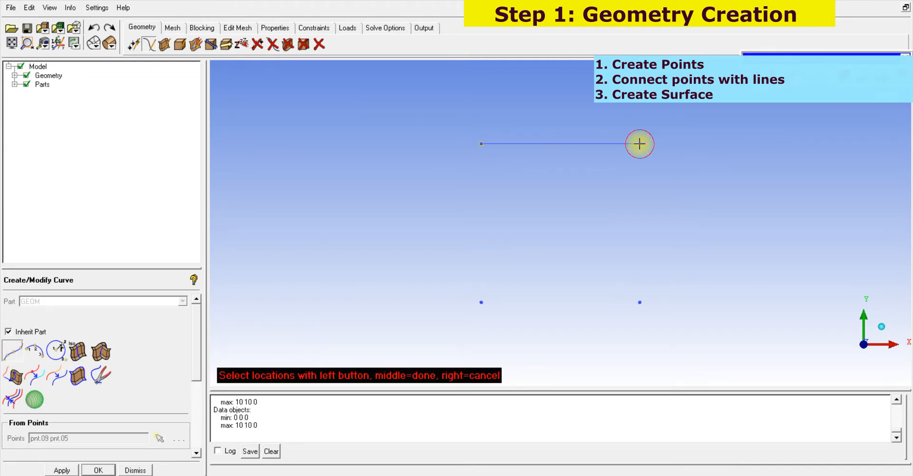
middle_click(639, 144)
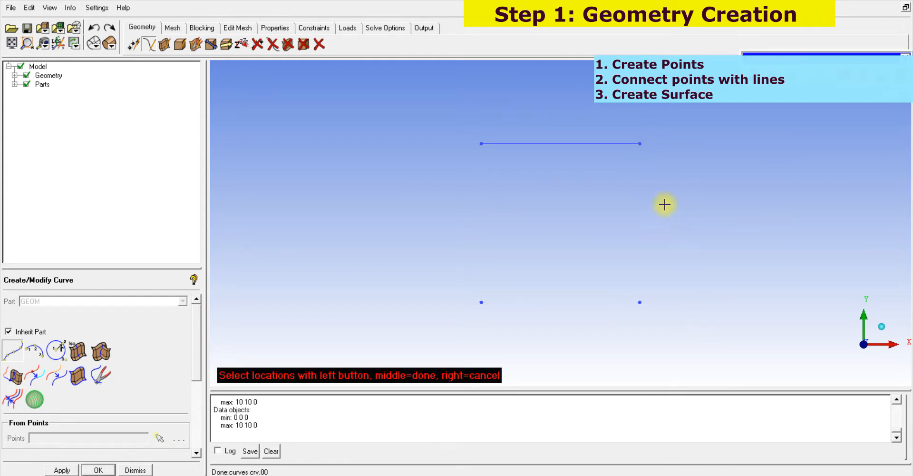
left_click(641, 144)
left_click(640, 300)
middle_click(640, 300)
- Close the square with two more curves along its lower edge and its edge at X 0
left_click(639, 301)
left_click(482, 302)
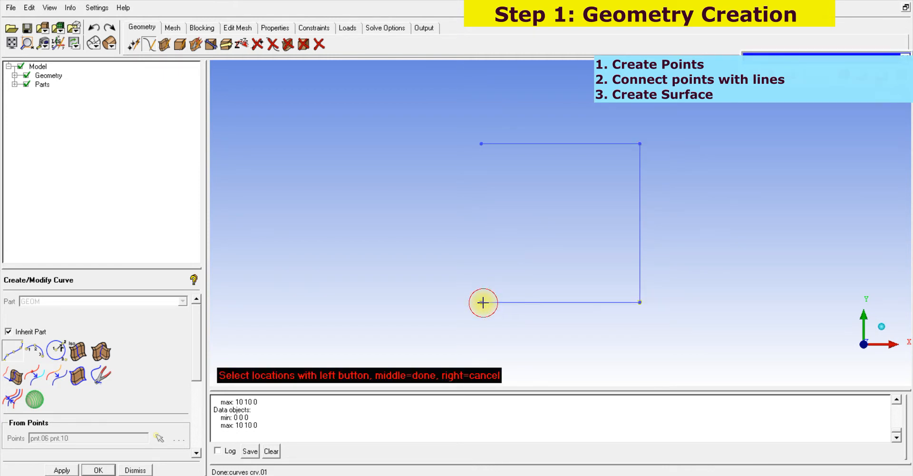
middle_click(482, 302)
left_click(482, 302)
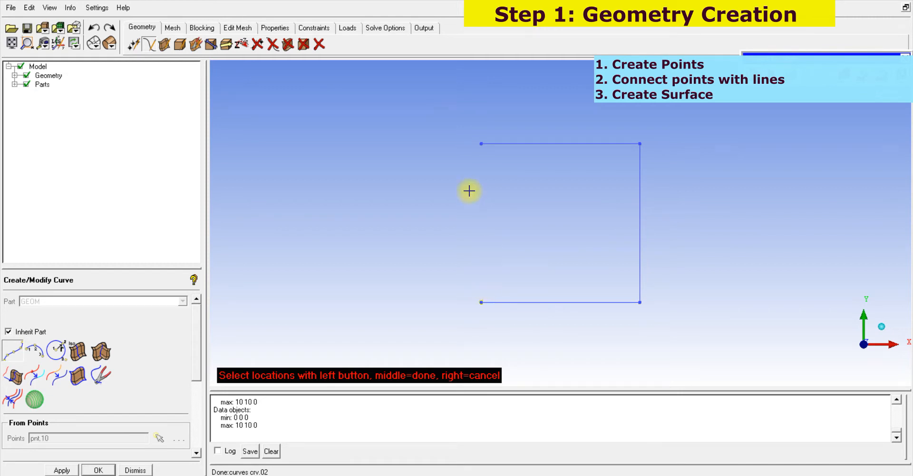
left_click(481, 144)
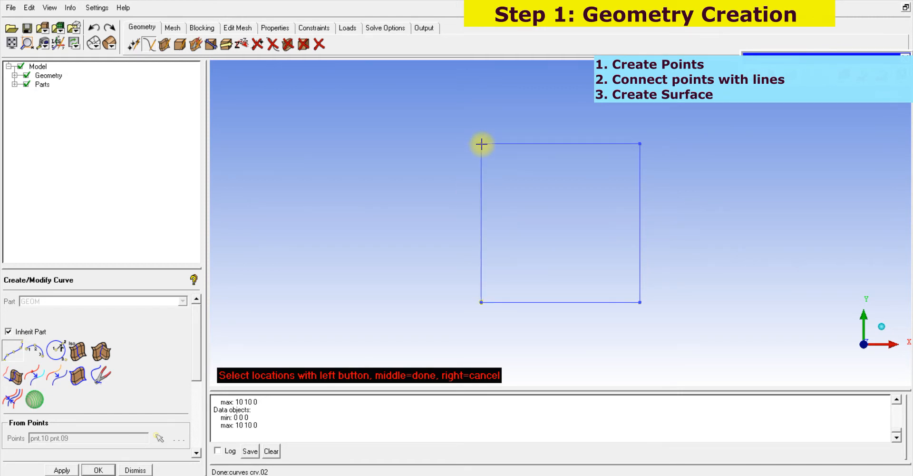
middle_click(500, 205)
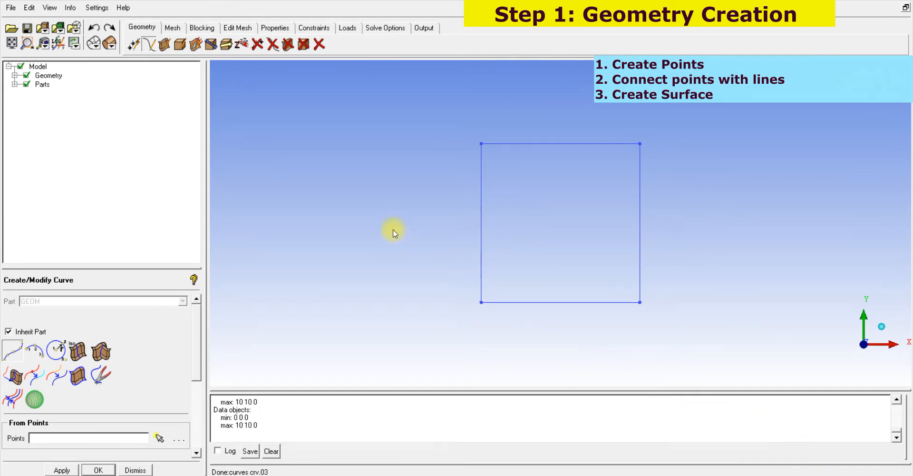
- Expand the Geometry branch of the model tree to view its points and curves
left_click_drag(423, 209, 490, 210)
left_click(15, 75)
scroll(594, 247, "down", 3)
middle_click_drag(602, 247, 579, 257)
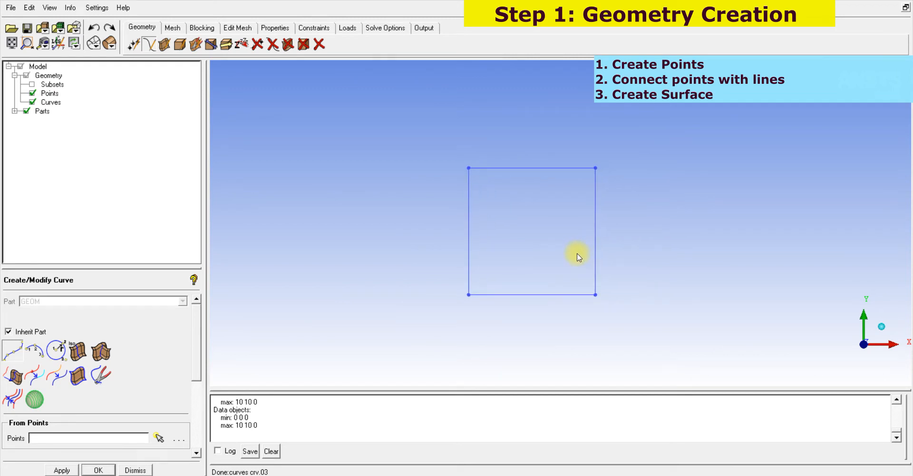
middle_click_drag(715, 218, 694, 243)
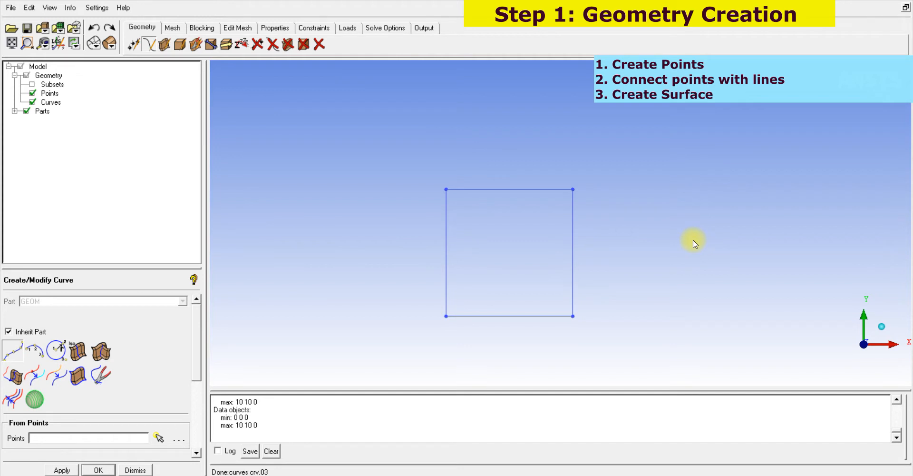
- Start a new explicit-coordinate point for the offset plane, with Y 7.5 and Z 10
left_click(133, 44)
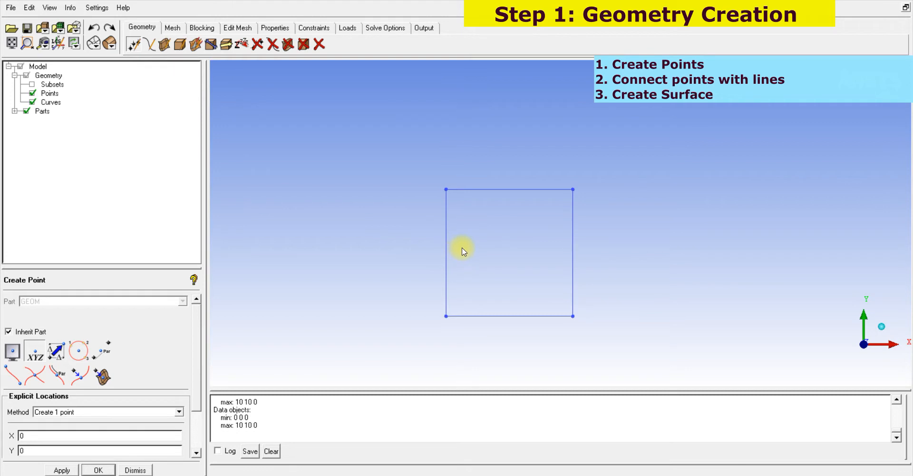
middle_click_drag(727, 219, 717, 223)
left_click_drag(694, 215, 588, 273)
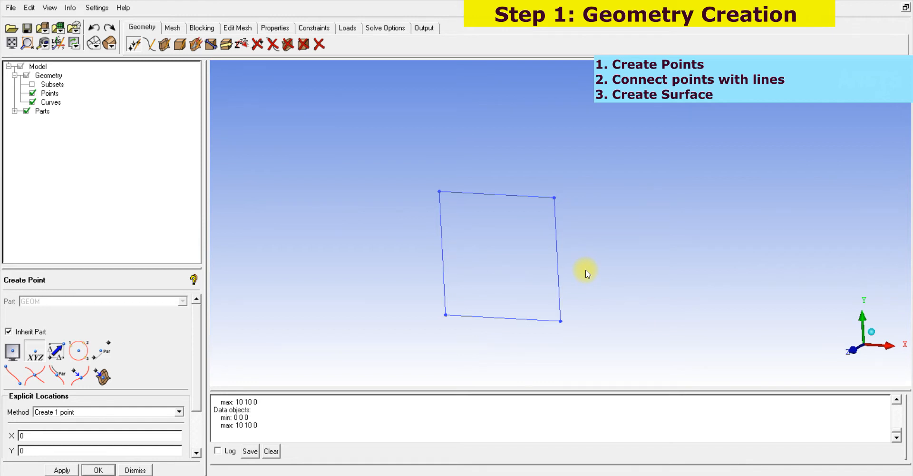
left_click(26, 453)
scroll(195, 431, "down", 2)
scroll(194, 431, "down", 1)
double_click(29, 420)
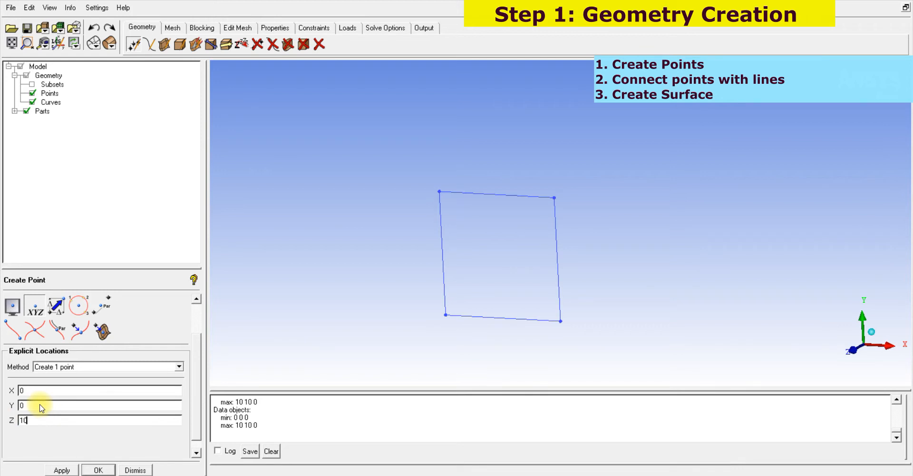
double_click(19, 405)
double_click(21, 405)
mouse_move(617, 176)
left_mouse_down()
mouse_move(619, 201)
mouse_move(664, 177)
mouse_move(663, 230)
left_mouse_up()
left_click_drag(558, 289, 655, 232)
left_click_drag(553, 219, 662, 181)
- Set X to 2.5, create the point at (2.5, 7.5, 10), and fit the view to the geometry
left_click_drag(34, 391, 15, 393)
mouse_move(450, 313)
middle_mouse_down()
mouse_move(478, 305)
mouse_move(461, 303)
middle_mouse_up()
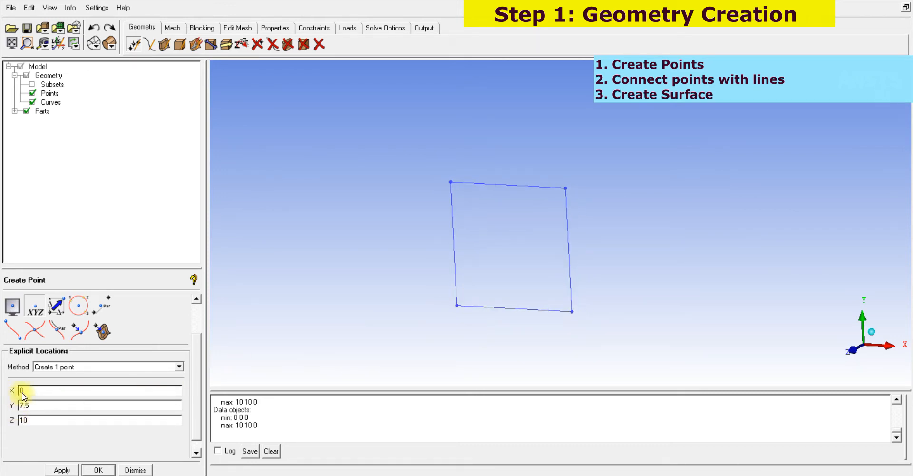
left_click_drag(26, 392, 18, 395)
type("5")
left_click_drag(18, 405, 33, 404)
left_click_drag(20, 389, 52, 400)
left_click(62, 470)
left_click(11, 43)
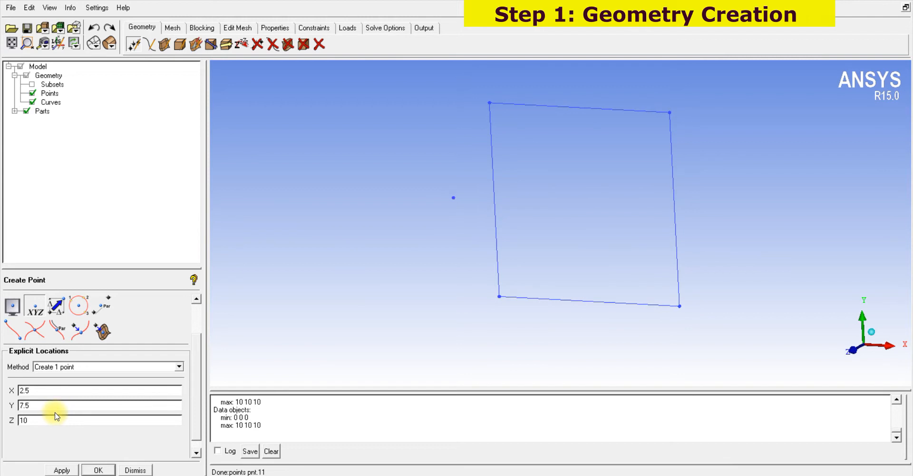
- Change X to 7.5 and create a second offset-plane point at (7.5, 7.5, 10)
left_click_drag(29, 390, 18, 391)
left_click(38, 394)
left_click_drag(36, 394, 24, 393)
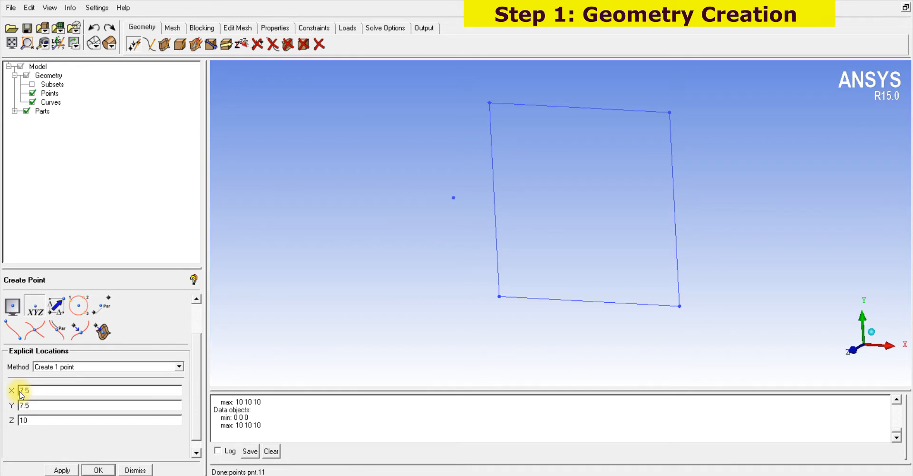
left_click(61, 470)
scroll(402, 295, "down", 1)
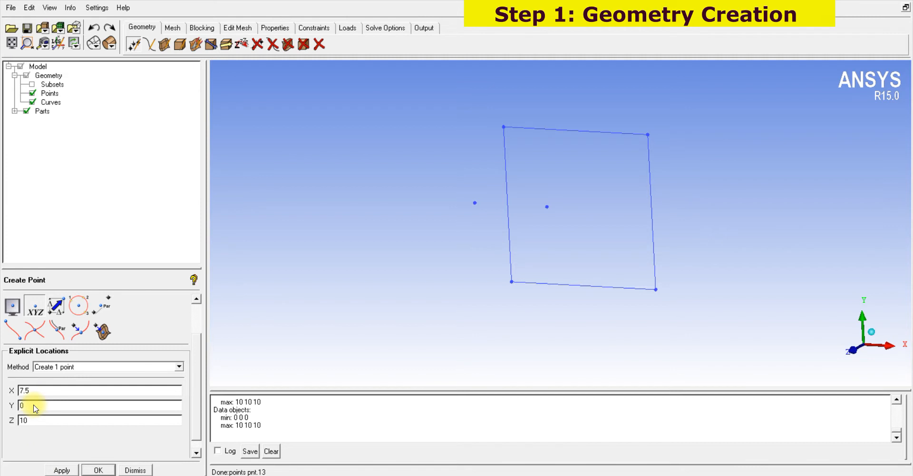
- Create the two lower offset-plane points at (7.5, 2.5, 10) and (2.5, 2.5, 10)
double_click(19, 405)
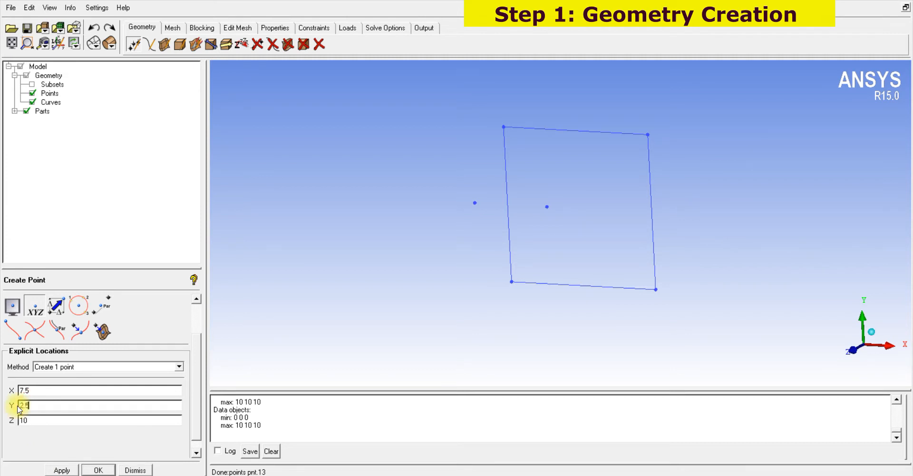
type("2.5")
left_click(62, 470)
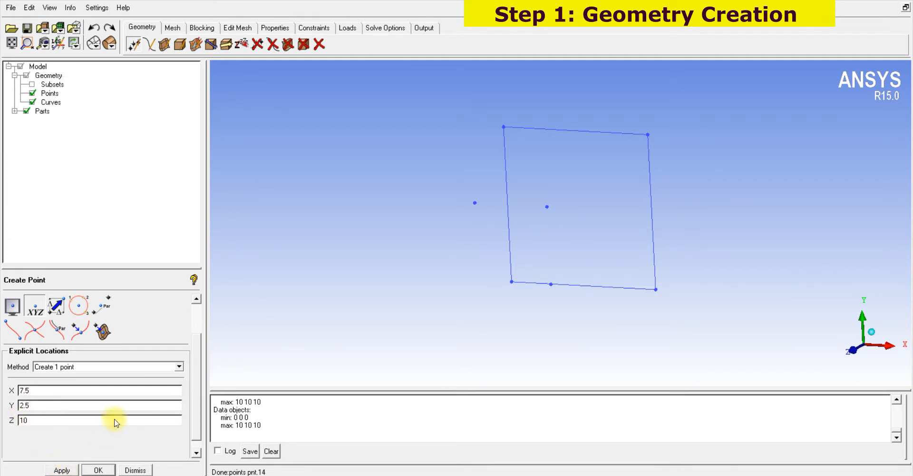
double_click(21, 391)
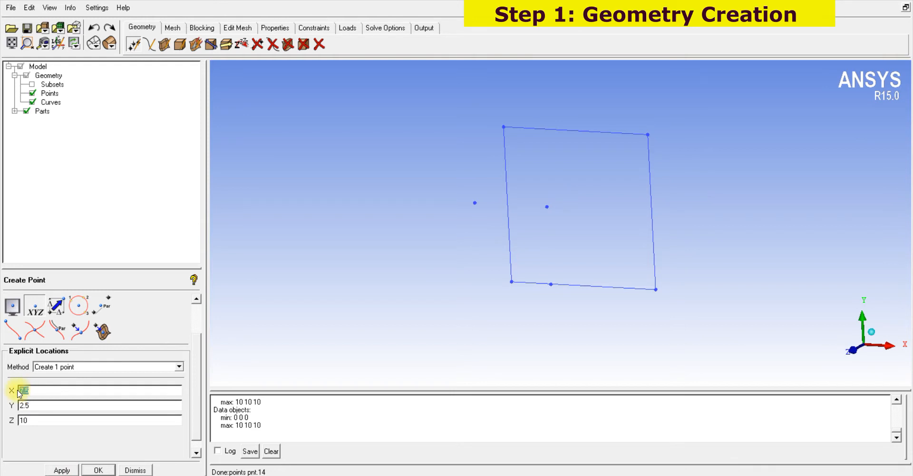
left_click(57, 470)
left_click_drag(541, 285, 417, 323)
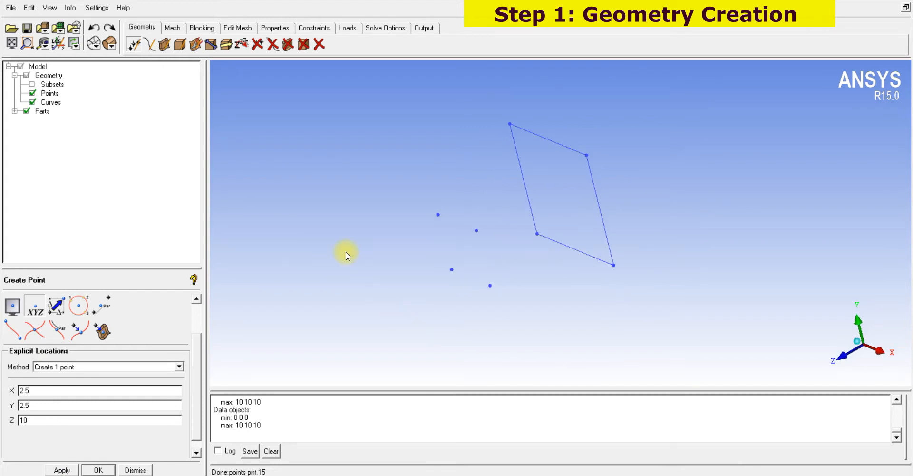
- Start a From Points curve for the small square and pick the point at (2.5, 7.5, 10) as its first location
left_click(149, 45)
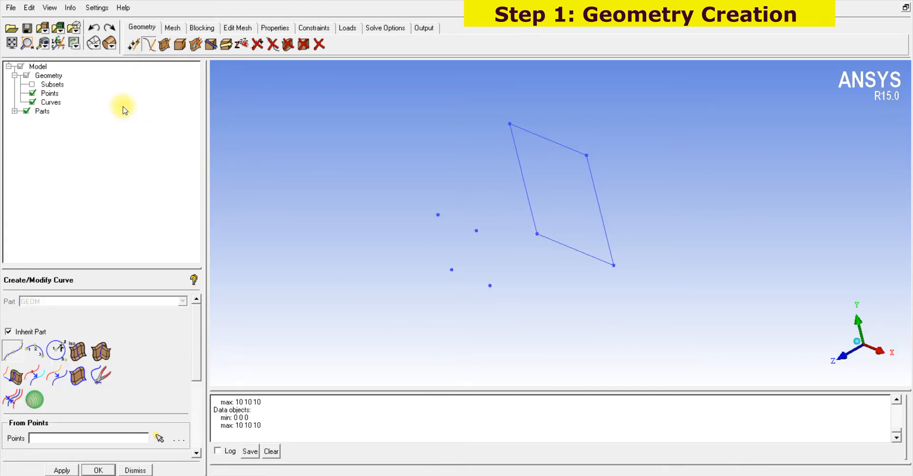
left_click(8, 356)
left_click(434, 213)
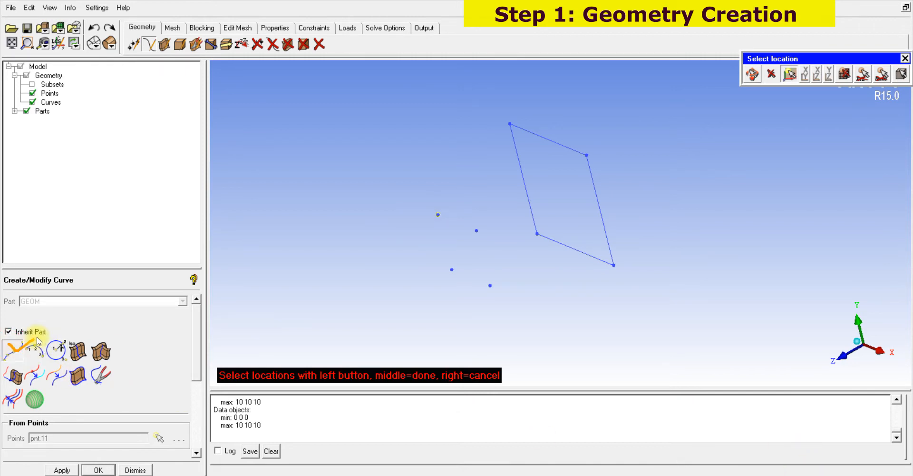
mouse_move(17, 341)
left_mouse_down()
mouse_move(409, 228)
mouse_move(423, 214)
mouse_move(442, 213)
mouse_move(485, 247)
mouse_move(507, 219)
left_mouse_up()
left_click_drag(446, 194, 483, 210)
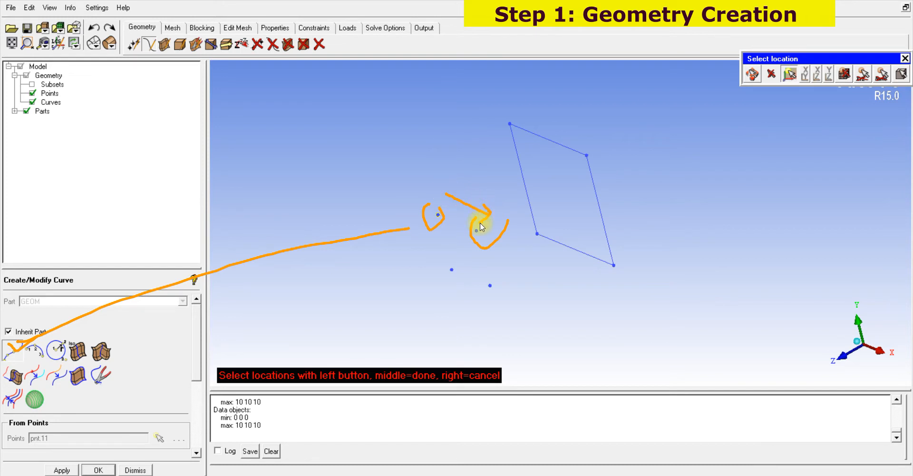
left_click_drag(372, 149, 382, 175)
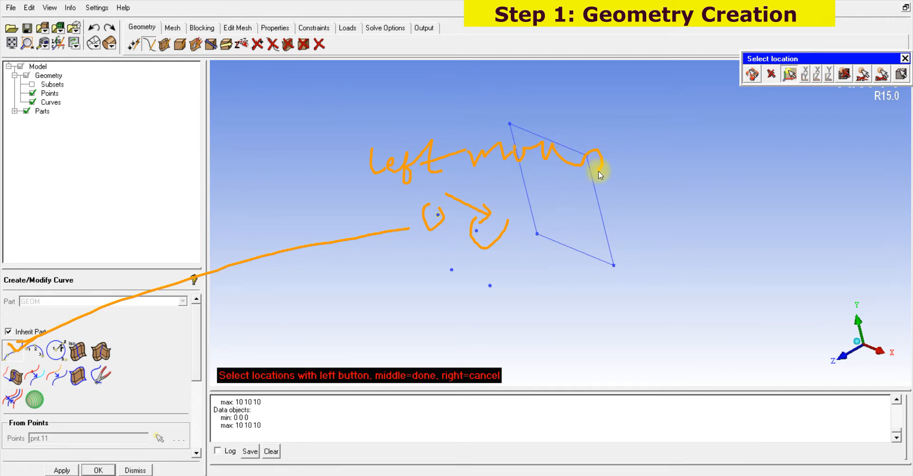
left_click(789, 426)
mouse_move(610, 249)
left_mouse_down()
mouse_move(617, 240)
mouse_move(638, 267)
left_mouse_up()
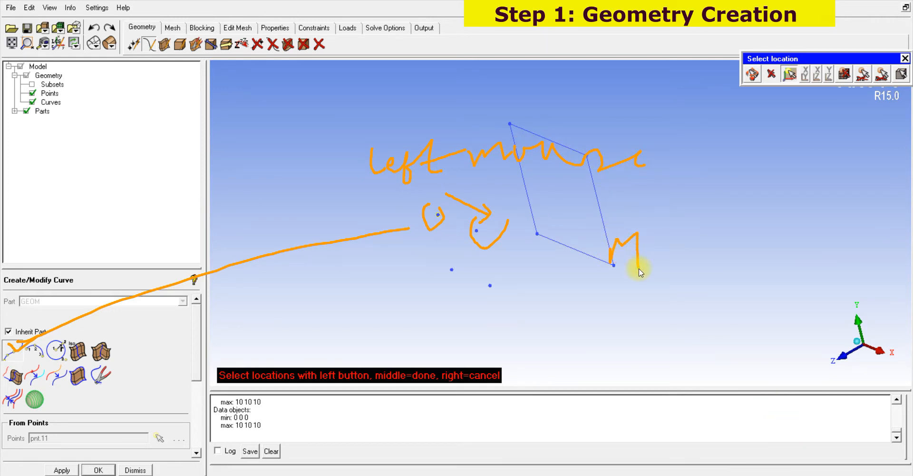
left_click(792, 426)
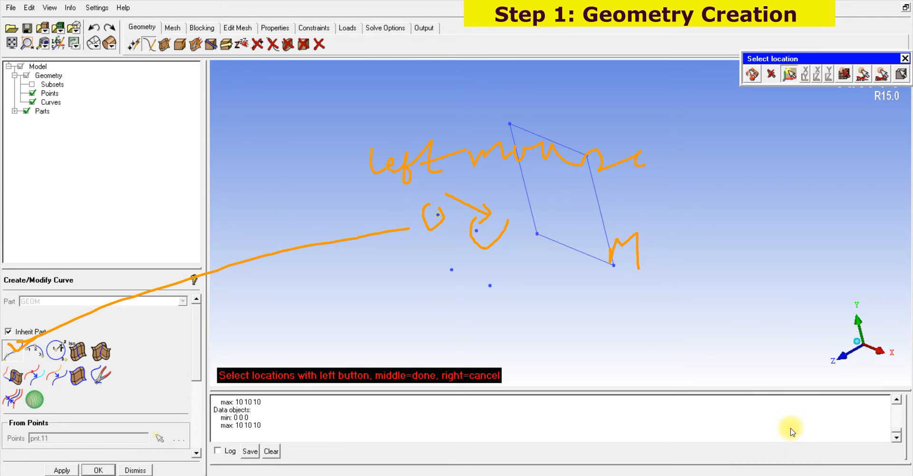
left_click_drag(543, 234, 567, 253)
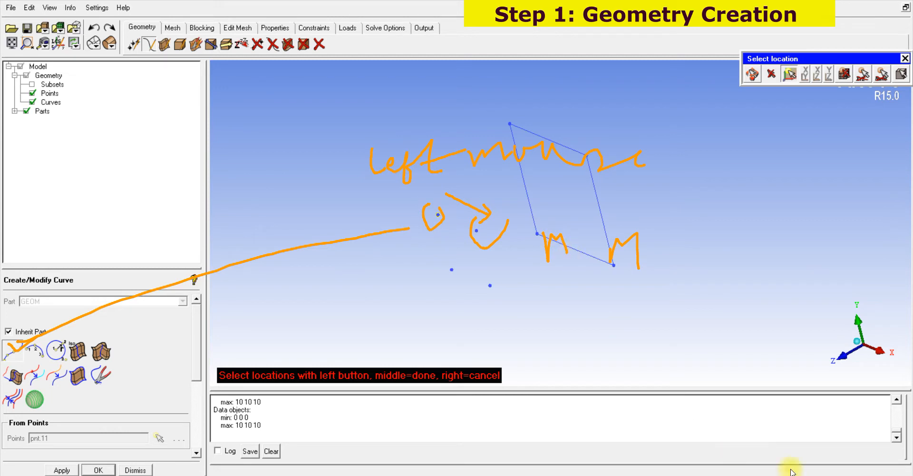
left_click(817, 466)
- Create From Points curves for the small square from (2.5, 7.5, 10) to (7.5, 7.5, 10) and on to (7.5, 2.5, 10)
left_click(7, 351)
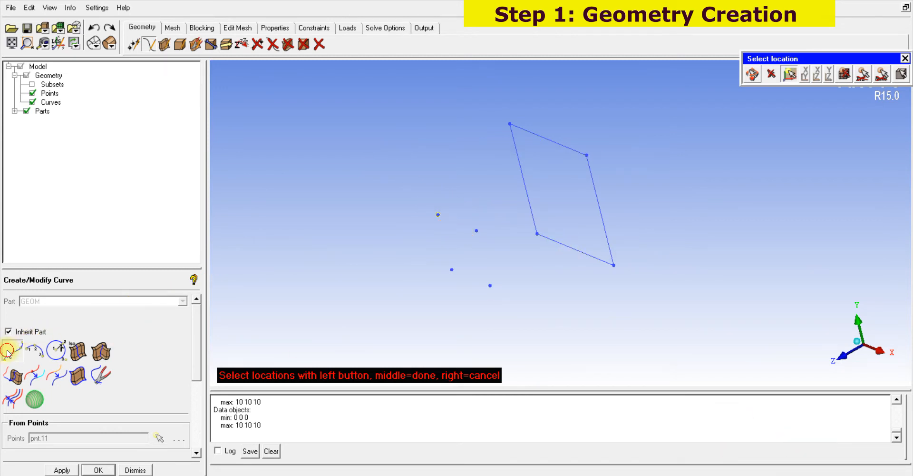
left_click(439, 214)
left_click(476, 230)
middle_click(477, 230)
left_click(476, 230)
left_click(490, 285)
middle_click(490, 285)
- Close the small square with curves from (7.5, 2.5, 10) to (2.5, 2.5, 10) and back to (2.5, 7.5, 10)
left_click(489, 285)
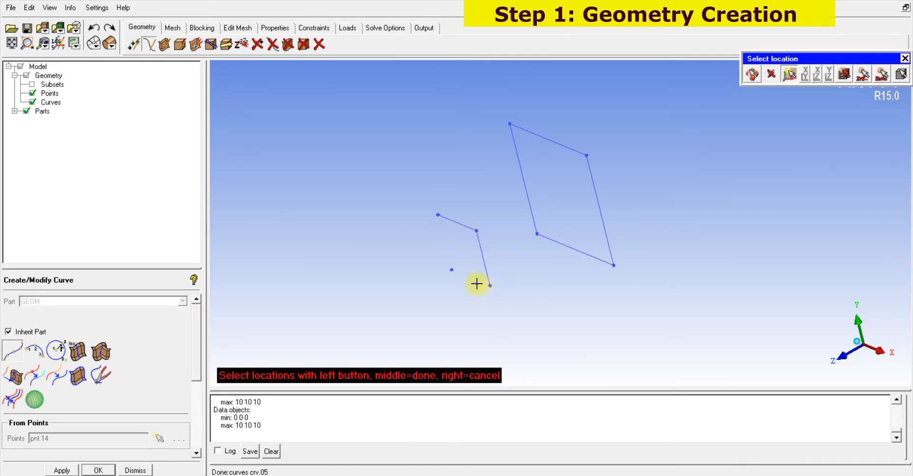
left_click(451, 269)
middle_click(451, 270)
left_click(452, 269)
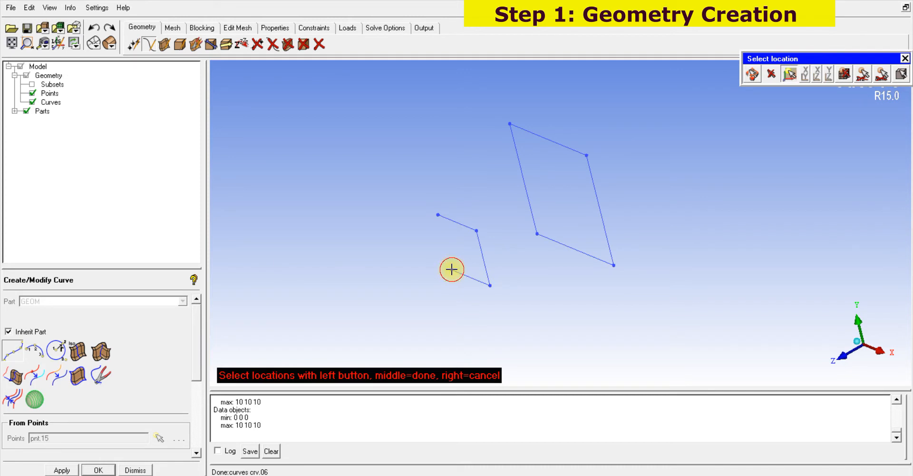
left_click(439, 216)
middle_click(439, 219)
middle_click(440, 224)
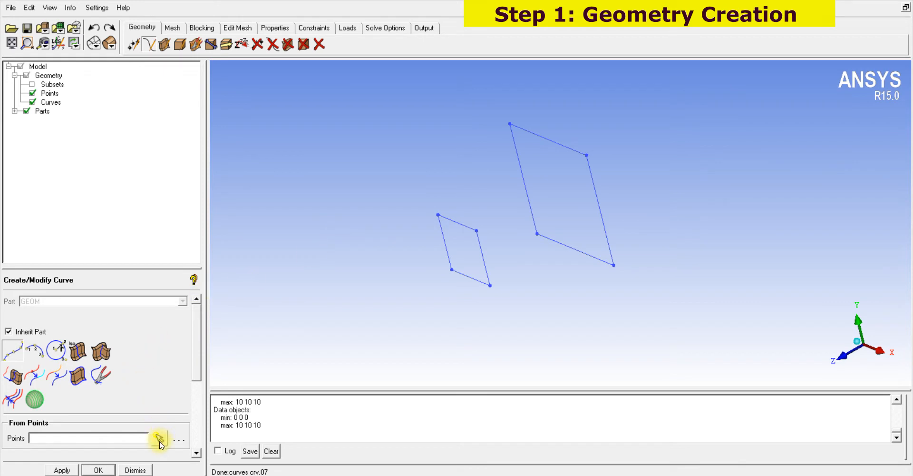
- Create a From 2-4 Curves surface on the large square from its upper and lower edges, and display surfaces as solid shaded
left_click(163, 44)
scroll(471, 256, "down", 3)
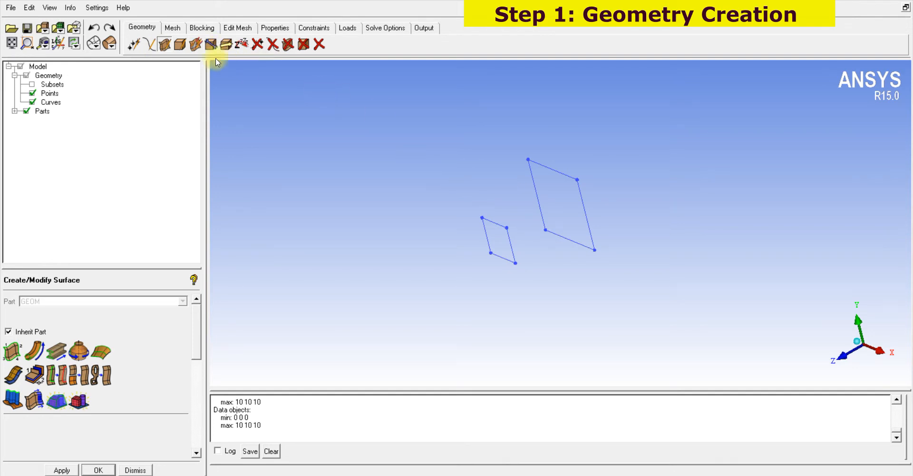
left_click(12, 351)
left_click(553, 169)
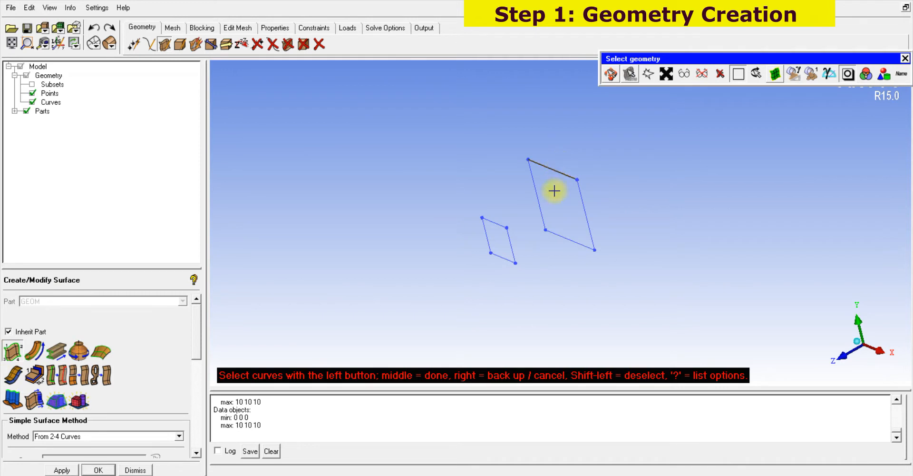
middle_click(551, 233)
middle_click(551, 219)
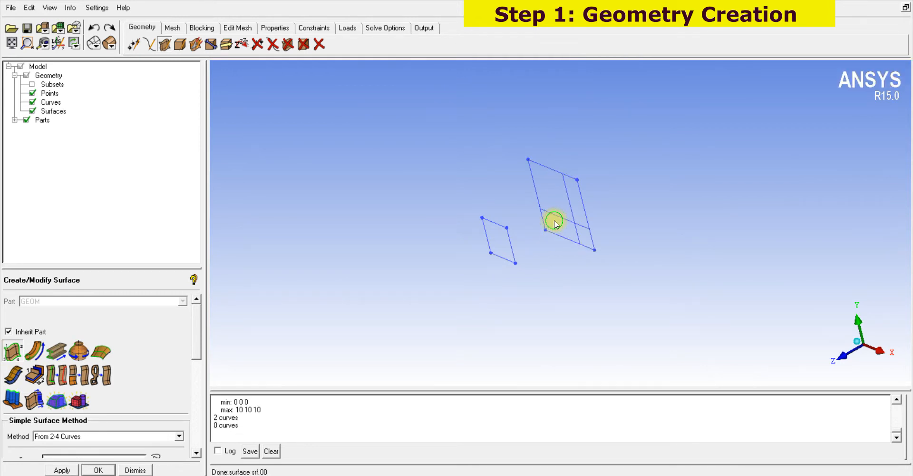
left_click(97, 45)
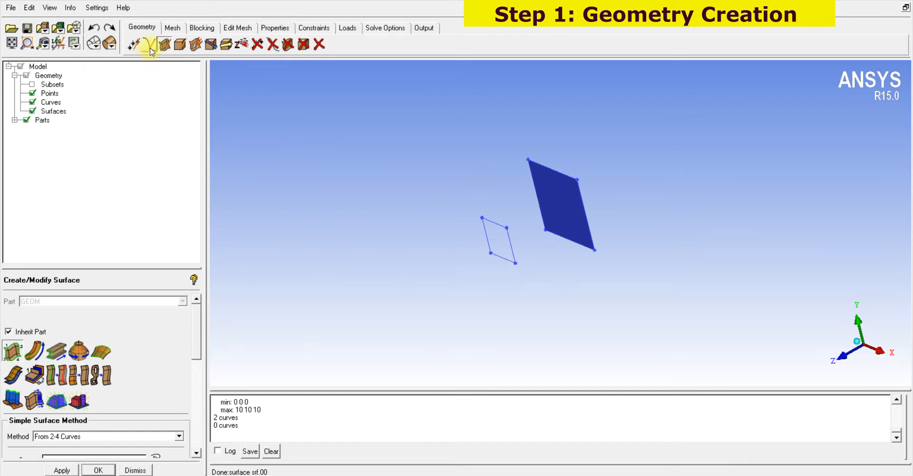
- Create a From 2-4 Curves surface on the small square using its upper and lower edges
left_click(18, 349)
left_click(490, 221)
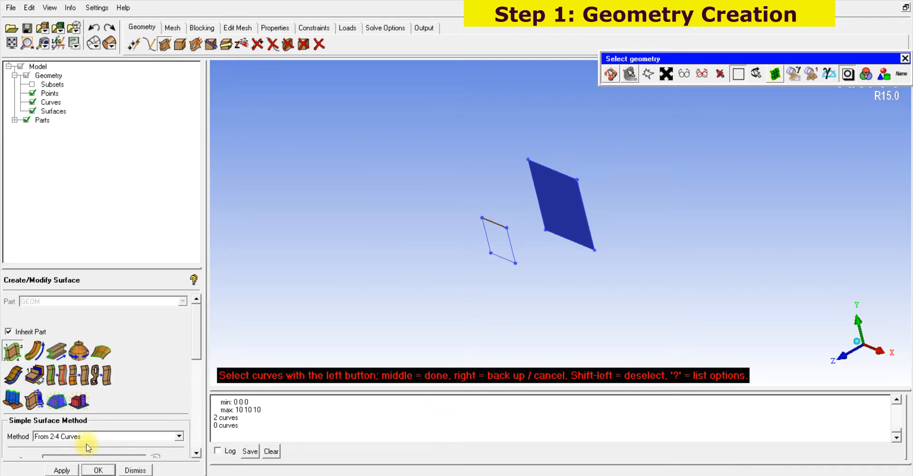
double_click(868, 4)
left_click(709, 1)
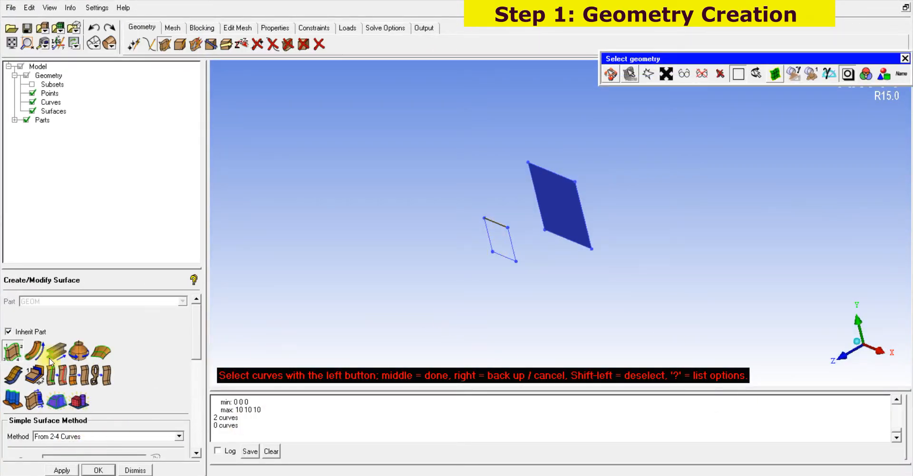
left_click(498, 258)
middle_click(499, 261)
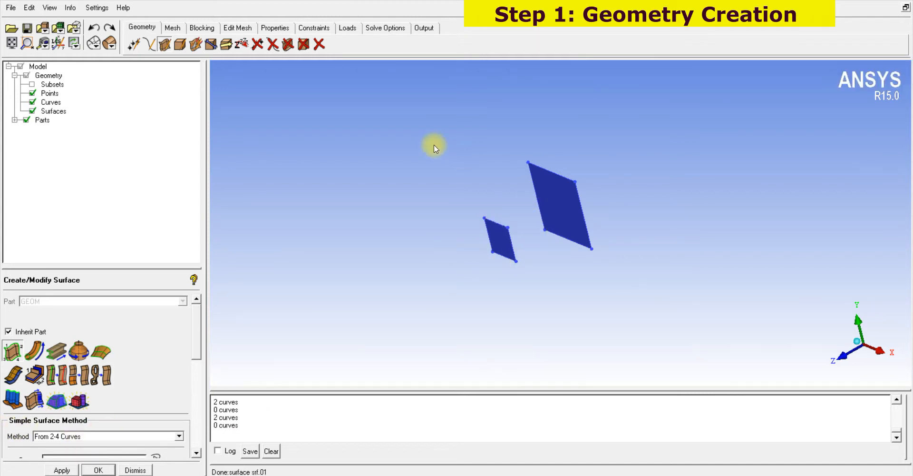
- Set up a translation of the large square with Copy enabled and a Z offset of 20, and try to apply it
left_click(228, 47)
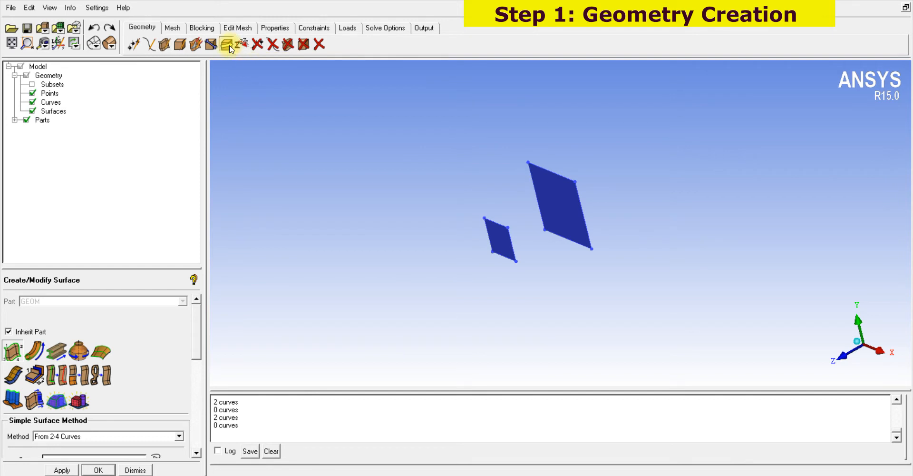
left_click(162, 302)
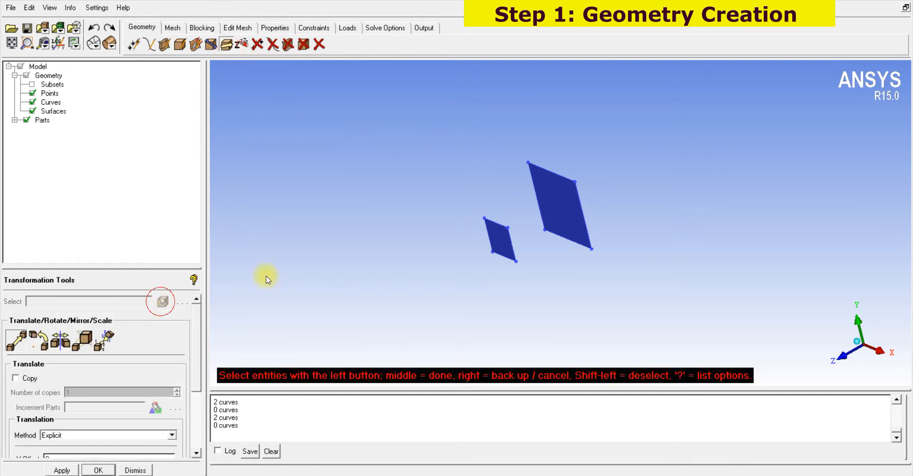
left_click_drag(521, 153, 616, 263)
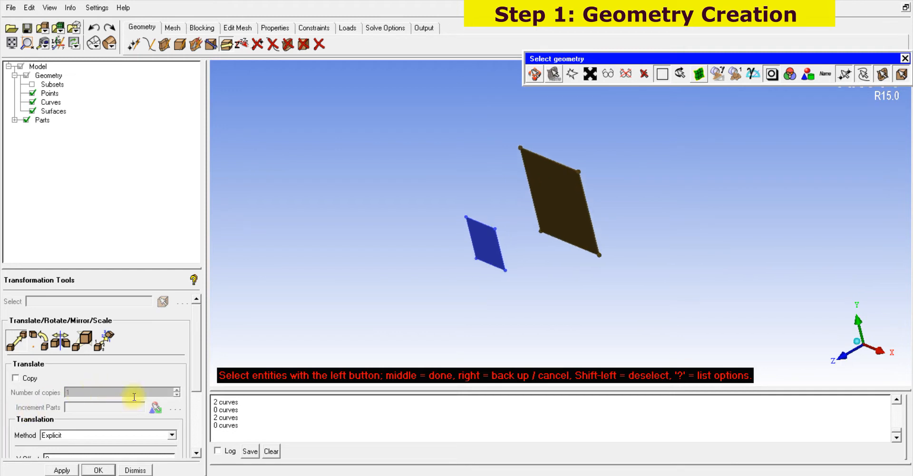
left_click(16, 378)
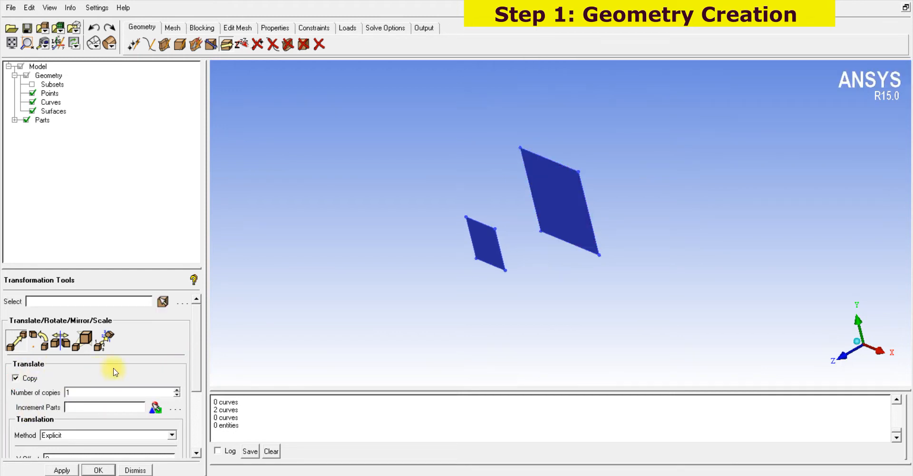
left_click_drag(193, 374, 187, 421)
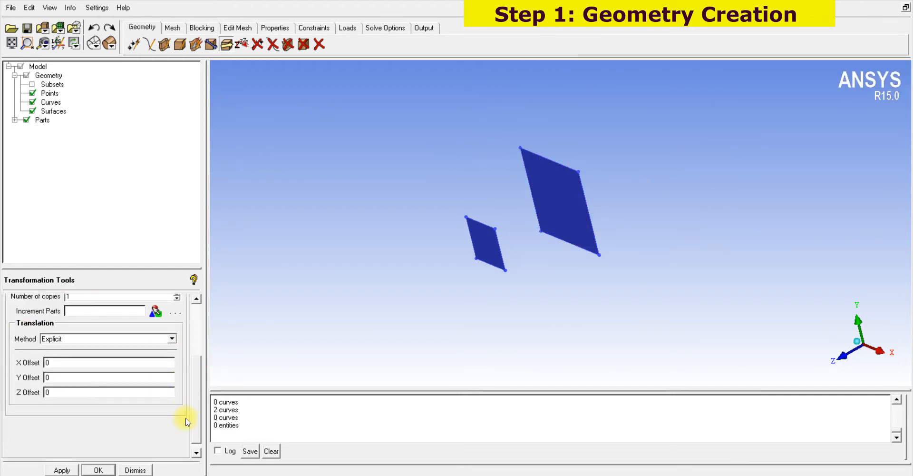
double_click(45, 393)
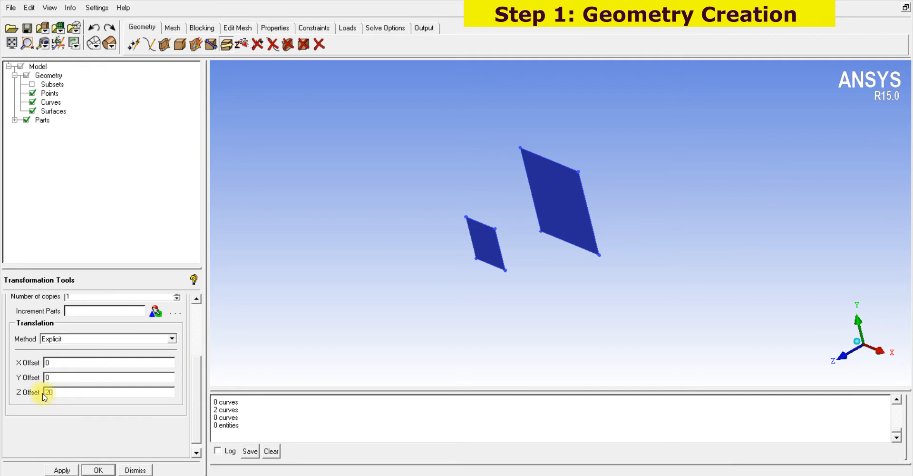
left_click(61, 471)
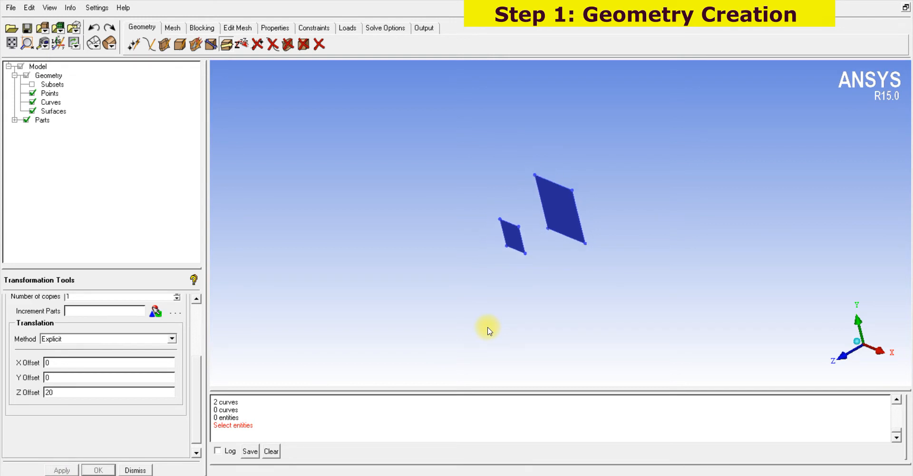
- Select all points, curves and the surface of the large square and copy them with a Z offset of 20
mouse_move(468, 297)
middle_mouse_down()
mouse_move(494, 279)
mouse_move(470, 285)
middle_mouse_up()
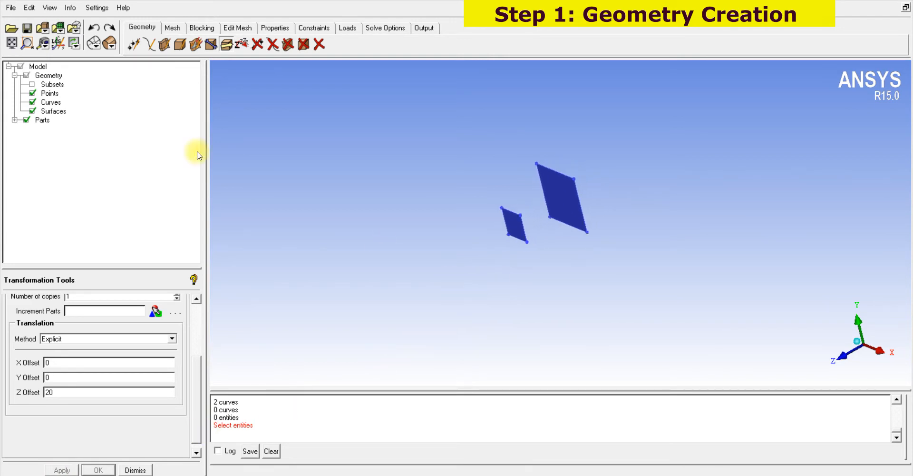
left_click(12, 43)
scroll(527, 265, "down", 2)
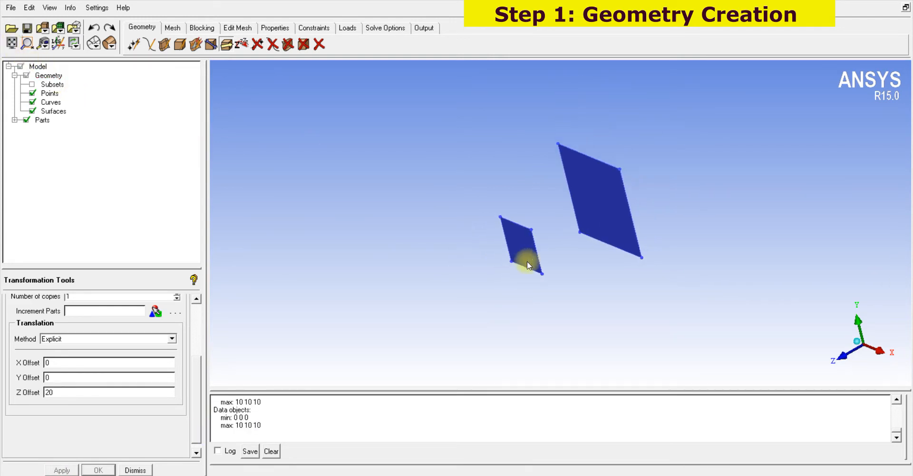
scroll(526, 261, "down", 2)
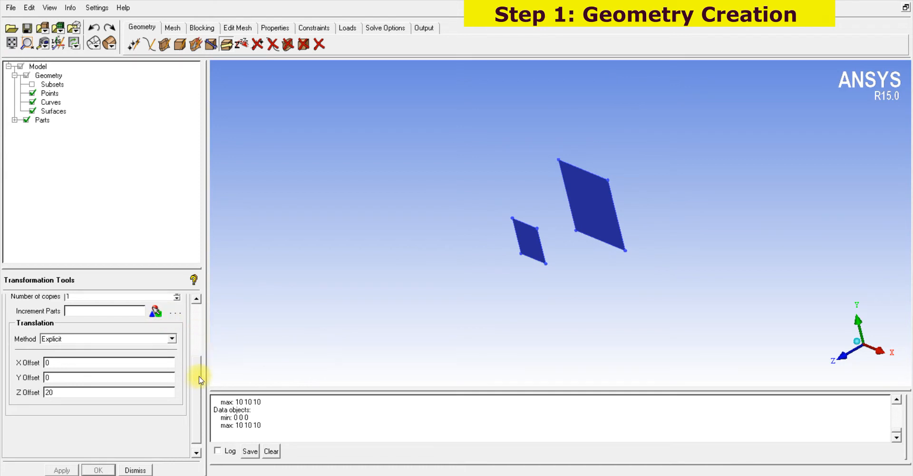
left_click_drag(200, 379, 200, 299)
left_click(162, 301)
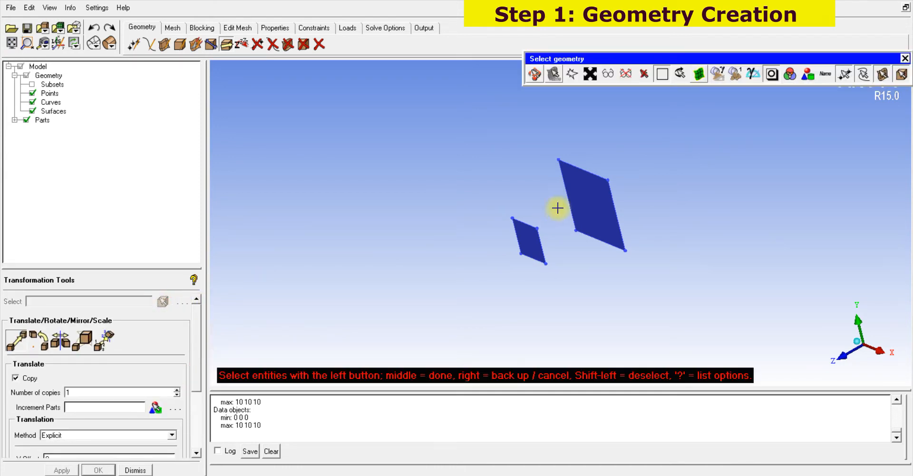
left_click_drag(550, 154, 642, 262)
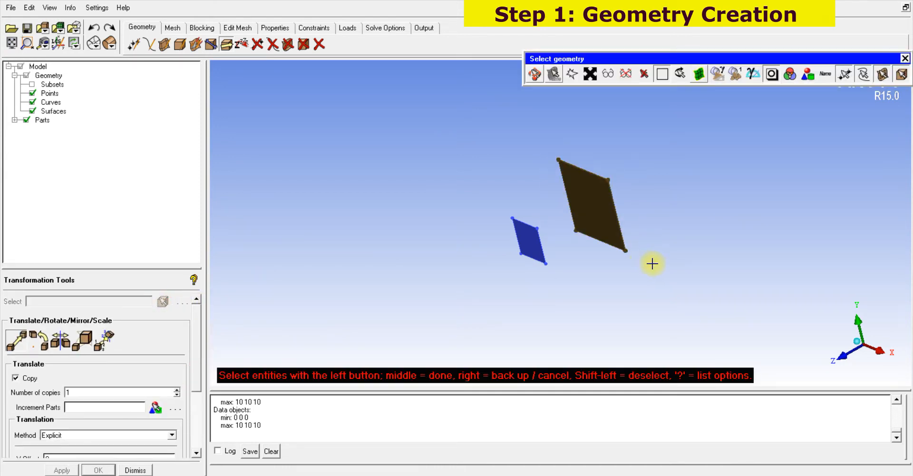
middle_click(653, 264)
middle_click_drag(685, 260, 562, 290)
left_click_drag(609, 273, 457, 309)
left_click_drag(314, 366, 480, 310)
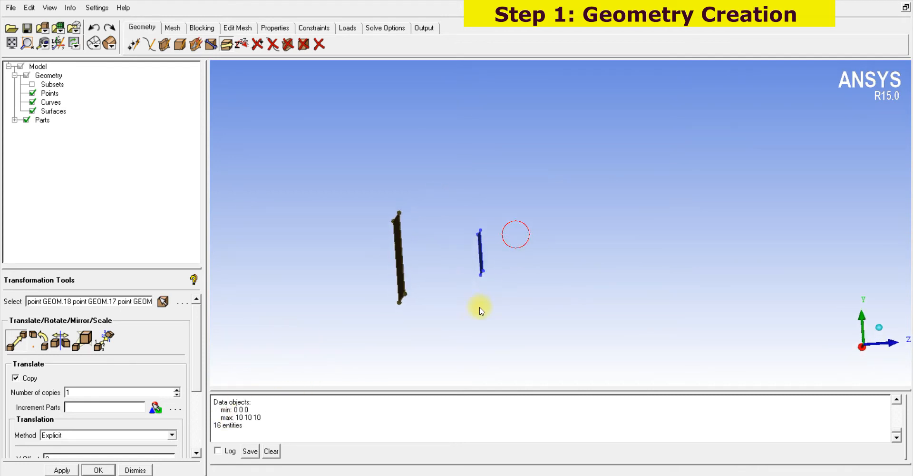
left_click_drag(534, 271, 542, 234)
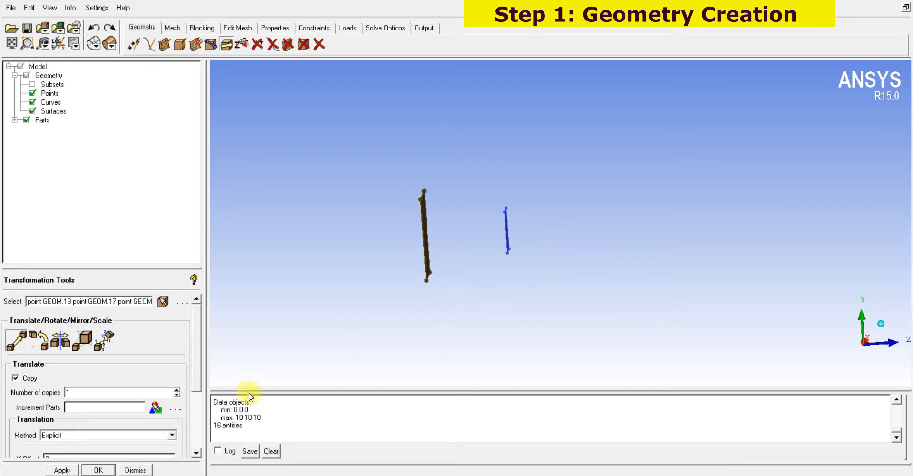
left_click_drag(189, 431, 187, 433)
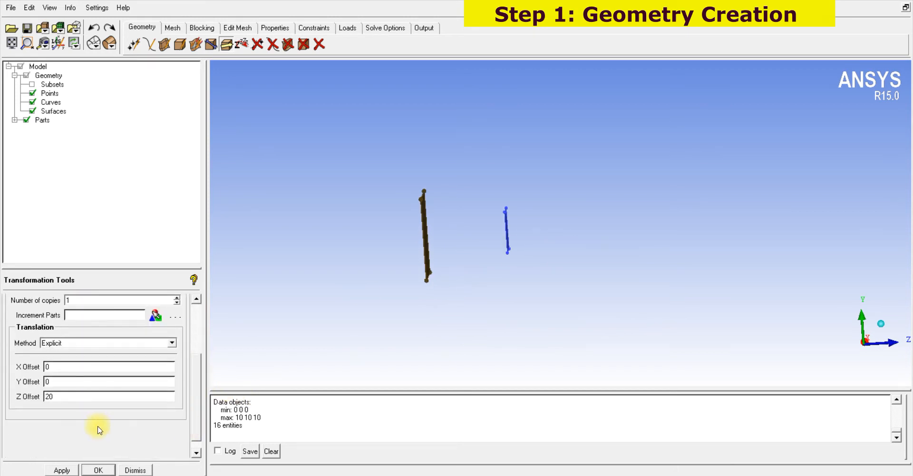
left_click(48, 470)
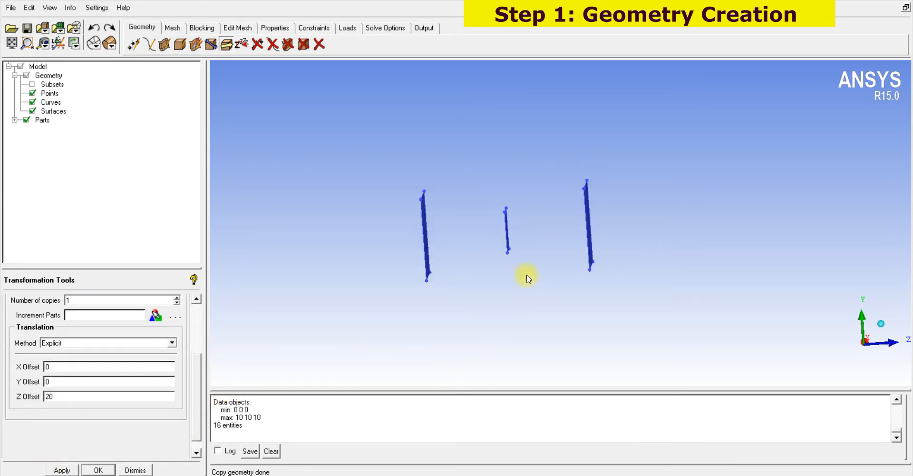
left_click_drag(550, 279, 644, 314)
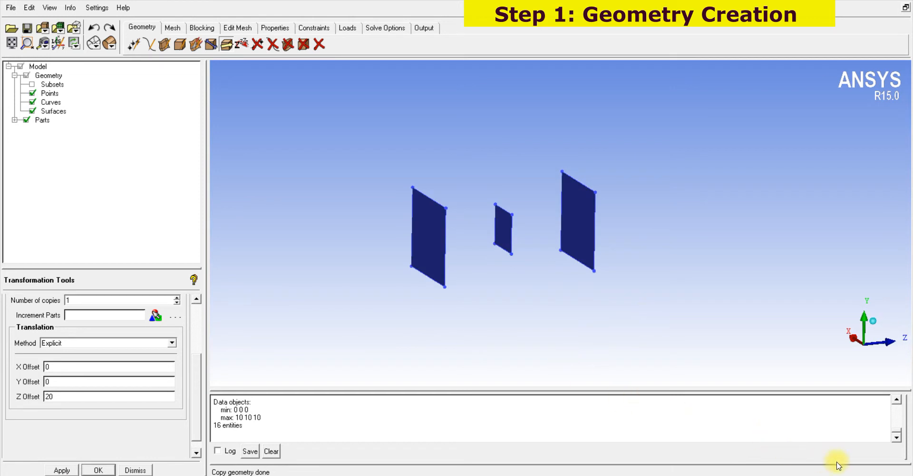
mouse_move(435, 175)
left_mouse_down()
mouse_move(362, 229)
mouse_move(455, 277)
mouse_move(604, 266)
mouse_move(611, 295)
left_mouse_up()
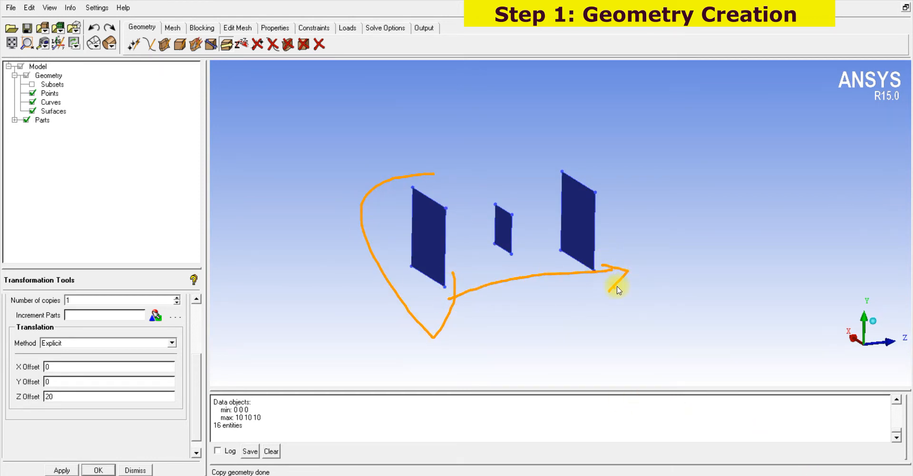
mouse_move(675, 268)
left_mouse_down()
mouse_move(674, 309)
mouse_move(680, 269)
mouse_move(694, 264)
mouse_move(705, 312)
left_mouse_up()
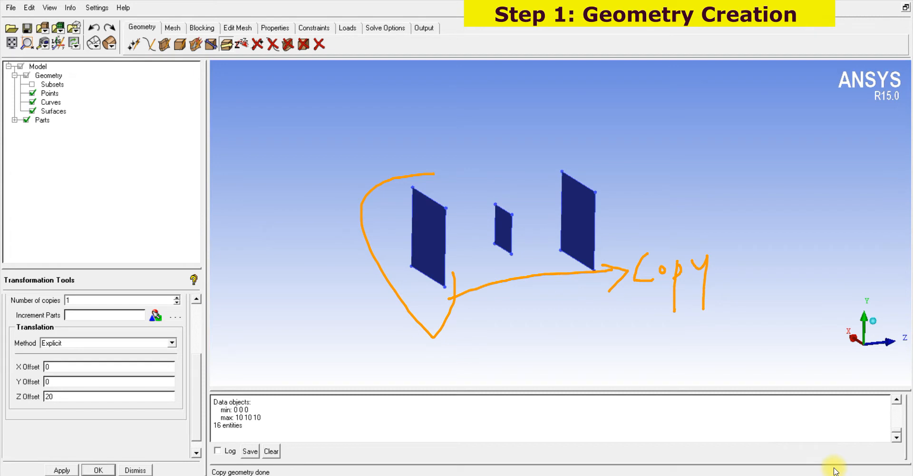
right_click(816, 466)
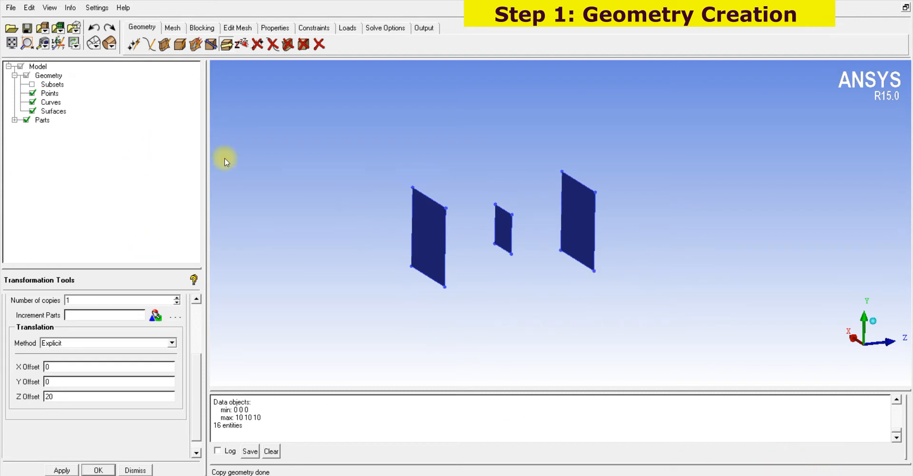
- Try to create a From 2-4 Curves surface between the upper edges of the Z = 0 square and the small square, and undo it
left_click(153, 44)
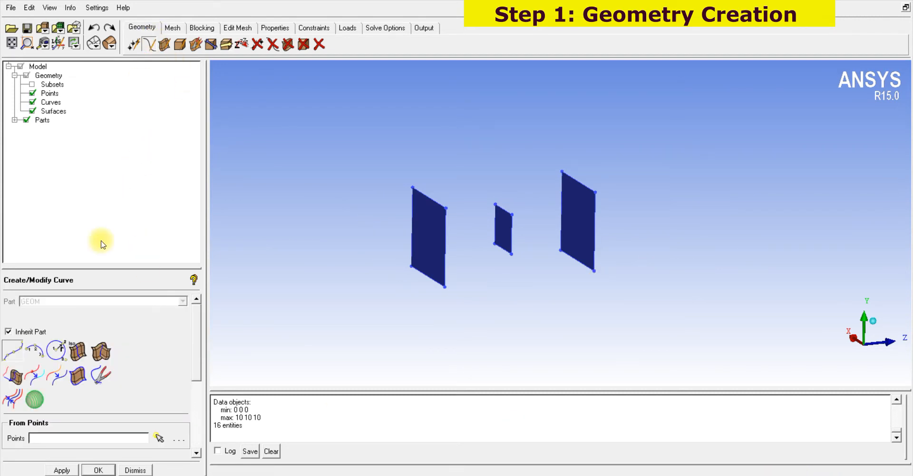
left_click(165, 45)
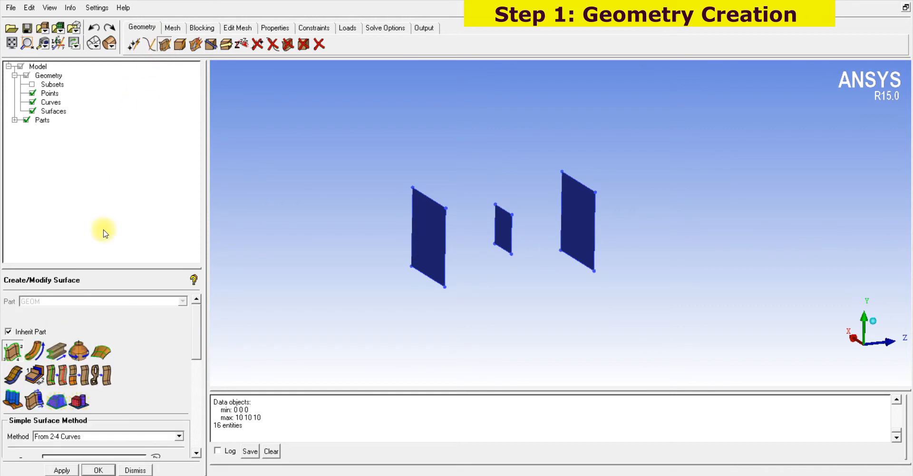
left_click(13, 351)
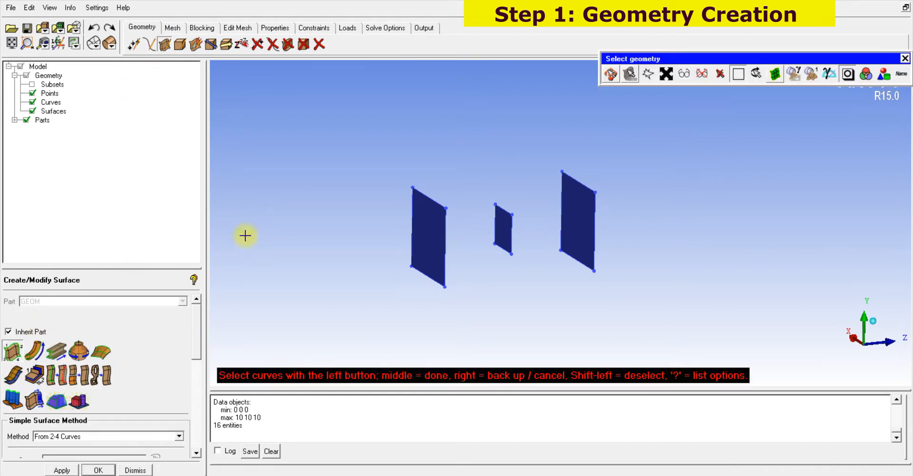
left_click(431, 203)
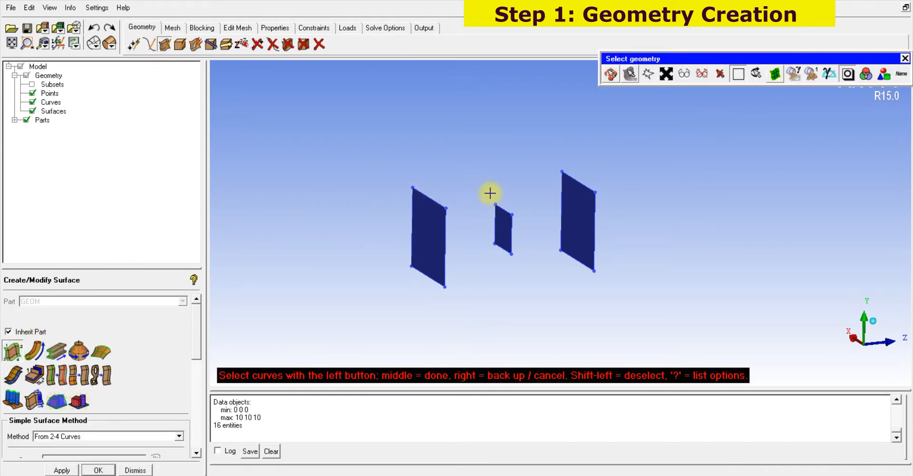
left_click(503, 206)
middle_click(550, 282)
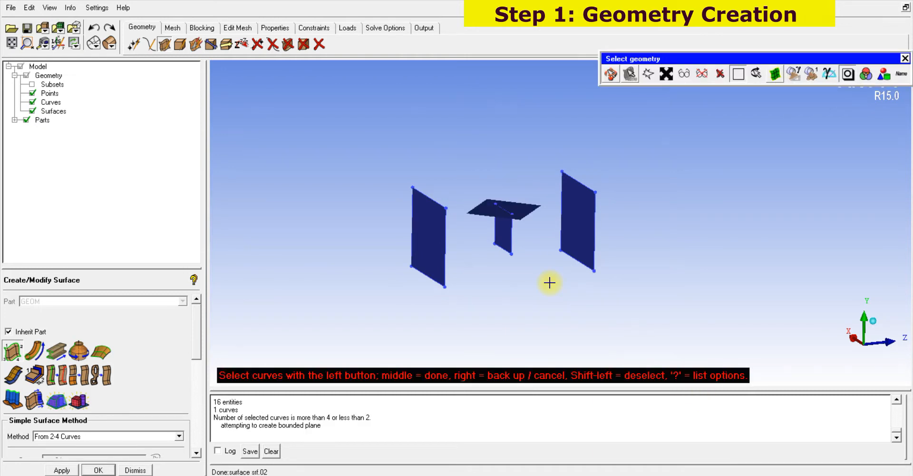
key("ctrl+z")
- Hide the surfaces, create a From 2-4 Curves surface between the upper edges of the Z = 0 and small squares, and show surfaces again
left_click_drag(543, 279, 412, 384)
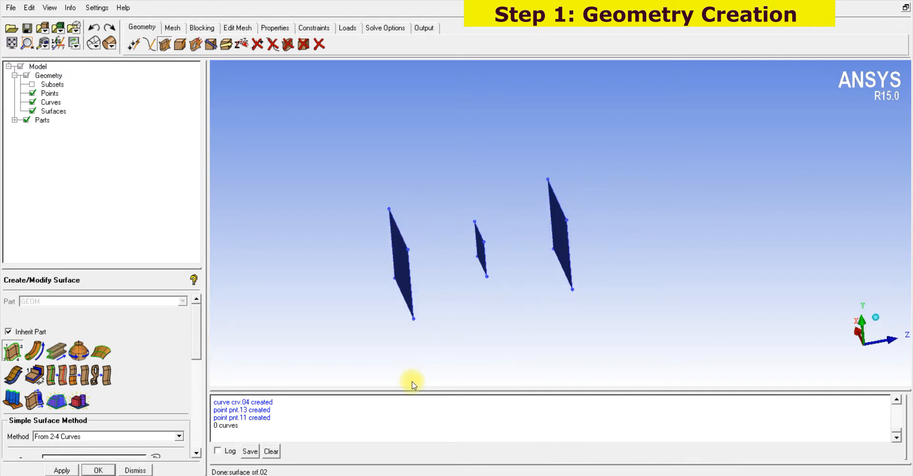
left_click(12, 351)
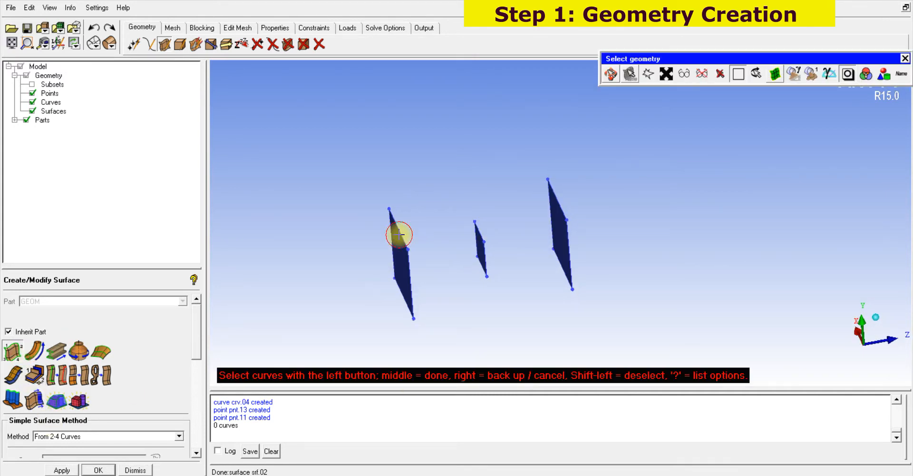
left_click(32, 111)
middle_click(377, 256)
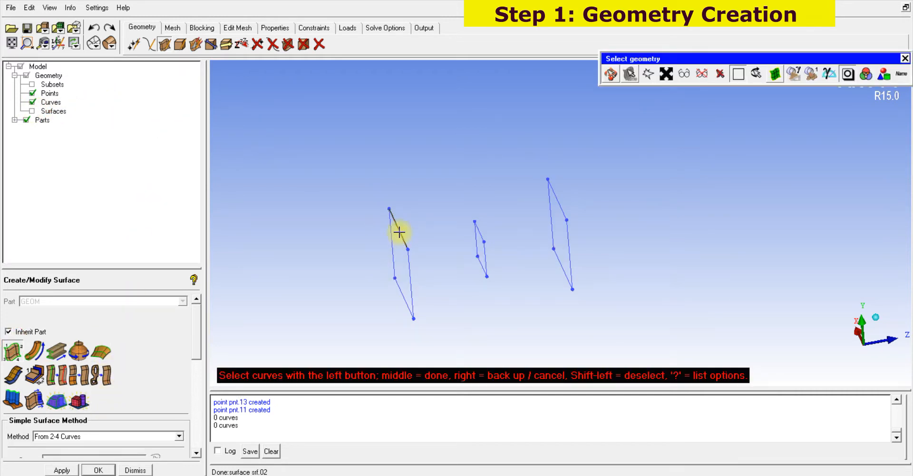
left_click(481, 233)
middle_click(482, 233)
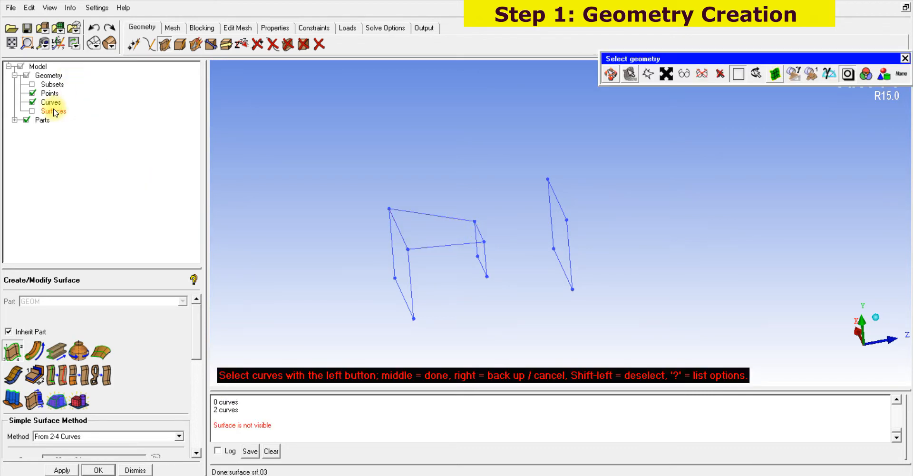
left_click(32, 112)
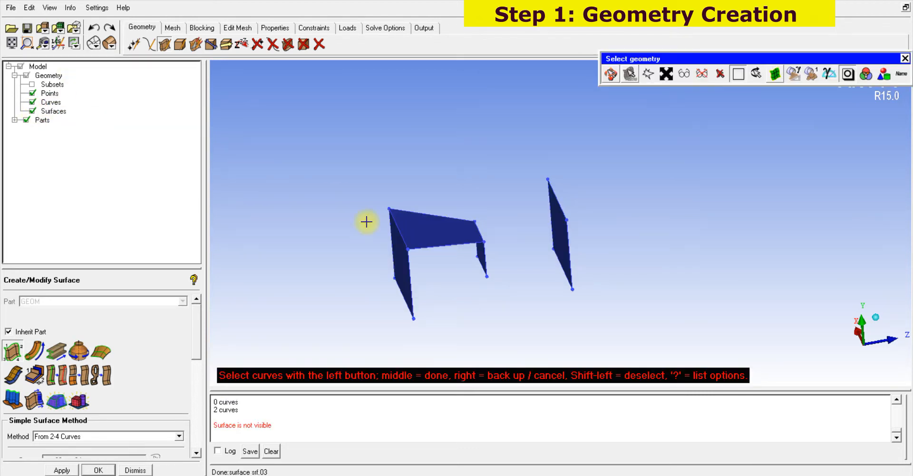
- Create a From 2-4 Curves surface between the low-X vertical edges of the Z = 0 square and the small square
left_click(12, 352)
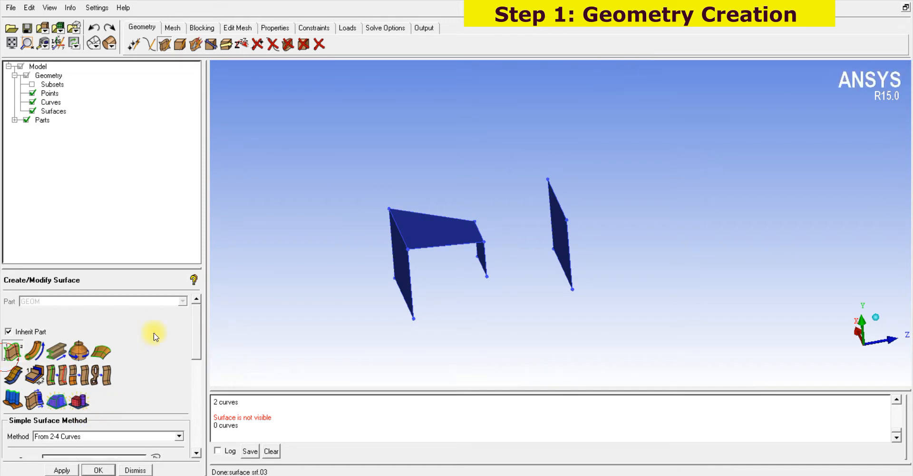
middle_click(487, 263)
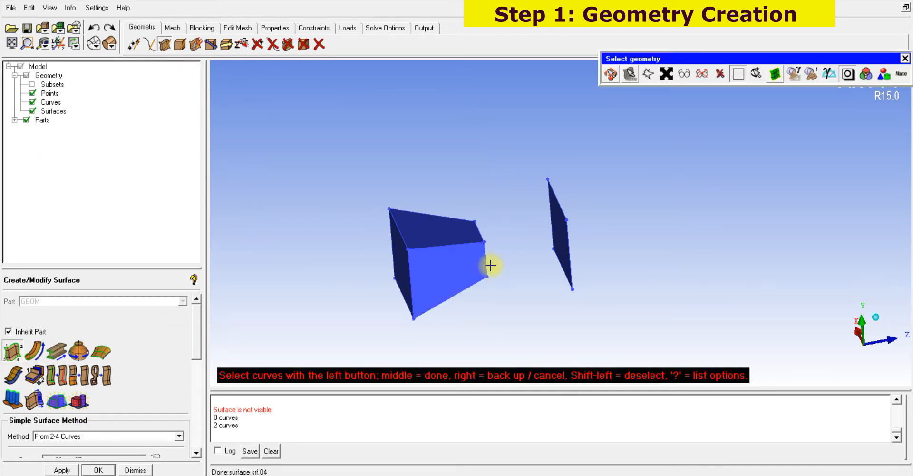
middle_click(489, 265)
- Create a From 2-4 Curves surface between the lower edges of the Z = 0 square and the small square
left_click_drag(494, 273, 513, 295)
left_click_drag(575, 308, 523, 219)
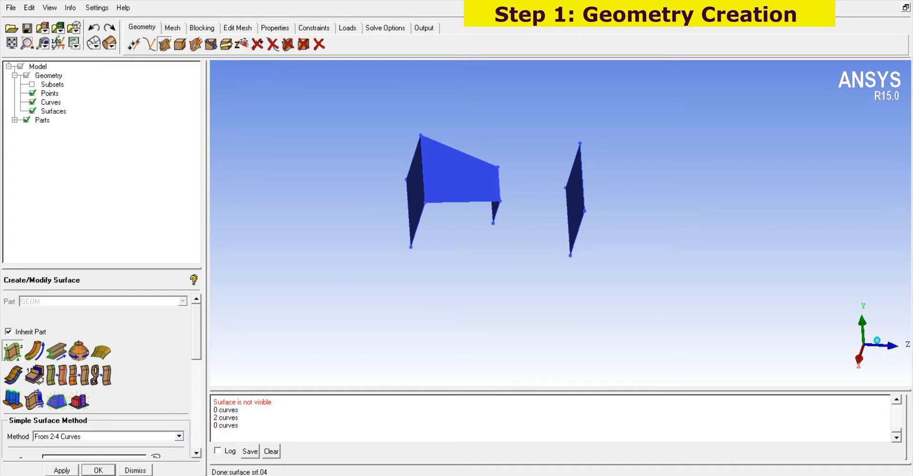
left_click_drag(195, 350, 196, 370)
left_click(162, 405)
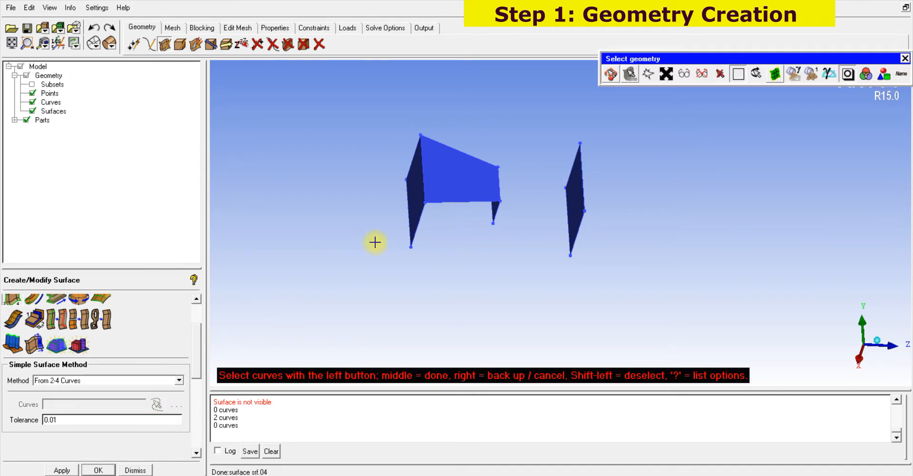
left_click(494, 213)
middle_click(495, 214)
middle_click(496, 213)
- Close the converging section with a From 2-4 Curves surface between the high-X vertical edges of the Z = 0 and small squares
left_click_drag(502, 245, 735, 60)
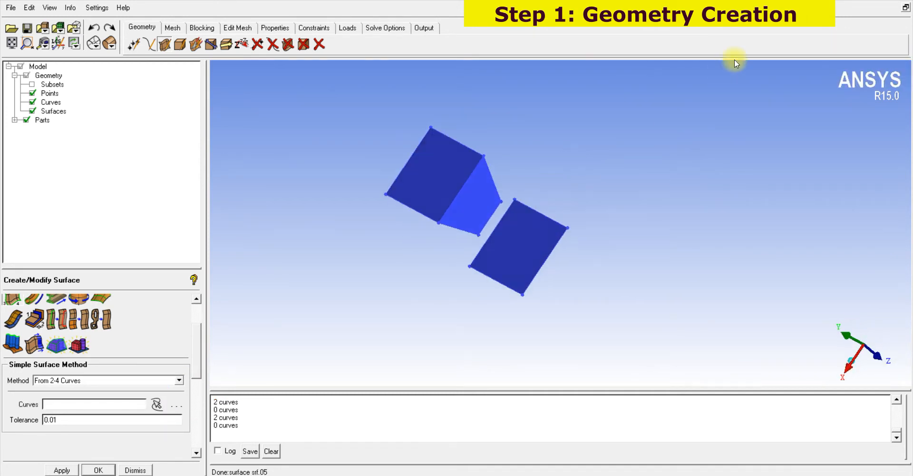
left_click_drag(591, 265, 239, 356)
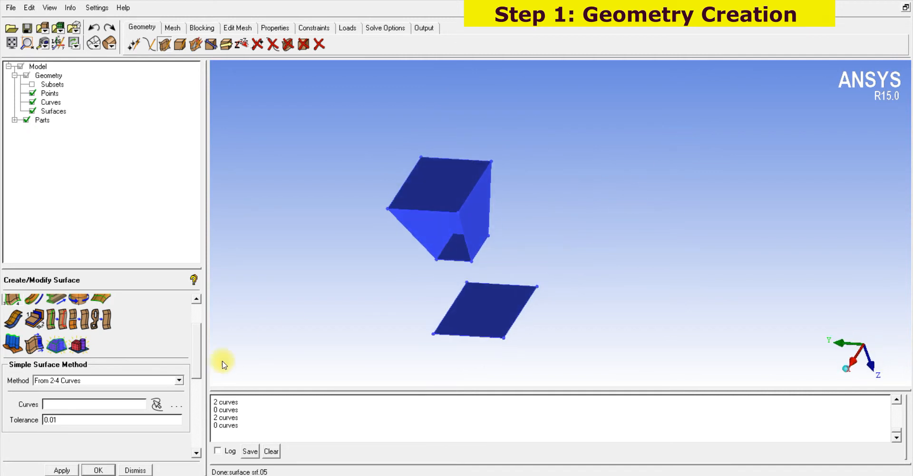
left_click(158, 404)
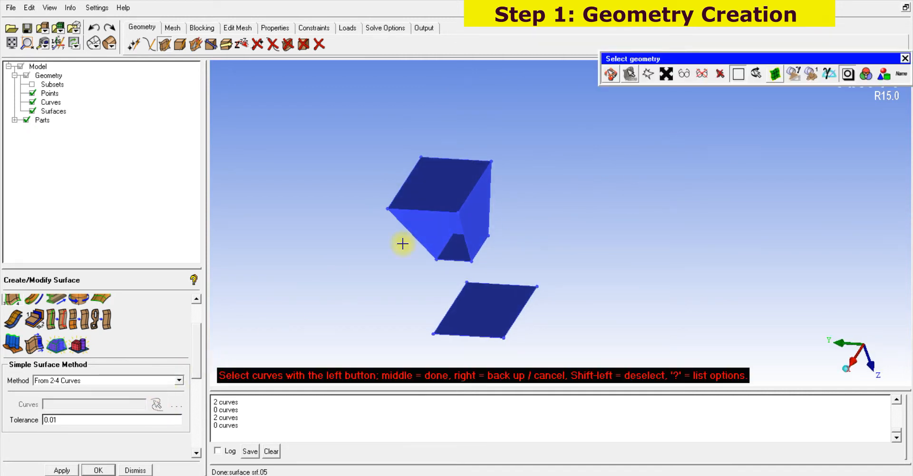
middle_click(445, 262)
middle_click(445, 262)
- Create a From 2-4 Curves surface between the upper edges of the small square and the Z = 20 square
left_click_drag(501, 254, 309, 424)
left_click_drag(557, 217, 354, 274)
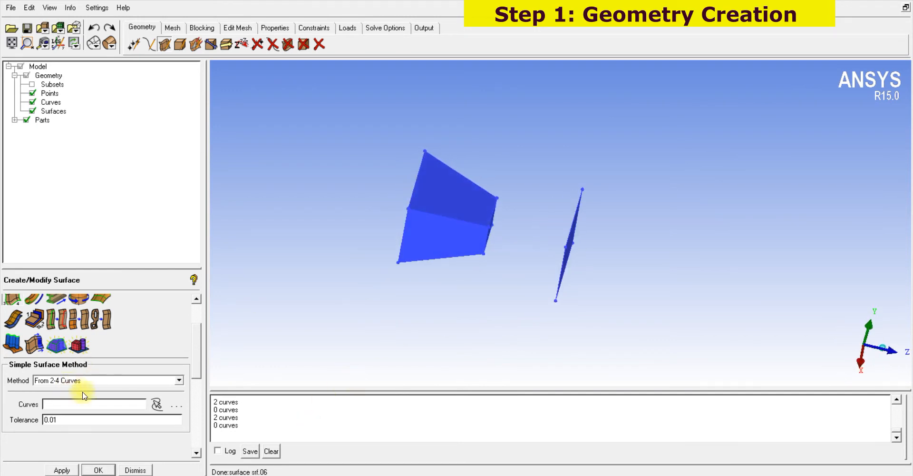
left_click(157, 404)
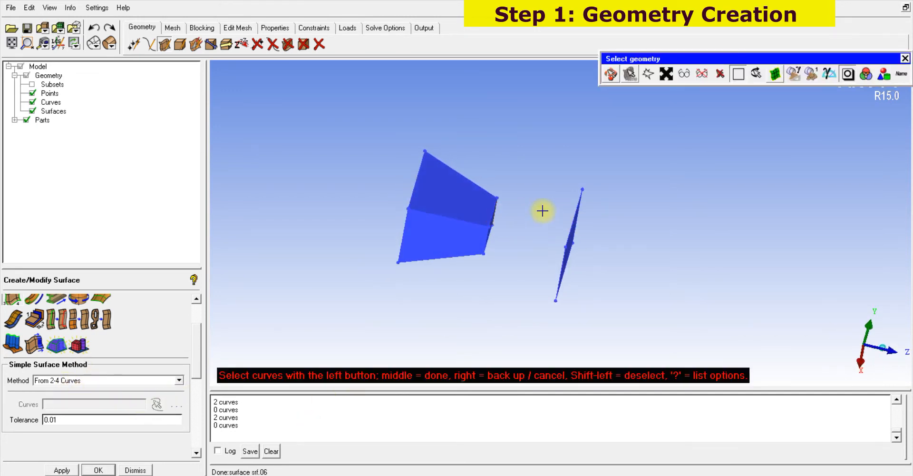
middle_click(582, 210)
middle_click(590, 268)
- Create From 2-4 Curves surfaces joining the small square to the Z = 20 square along their low-X vertical edges and their lower edges
left_click_drag(589, 268, 694, 153)
left_click(157, 404)
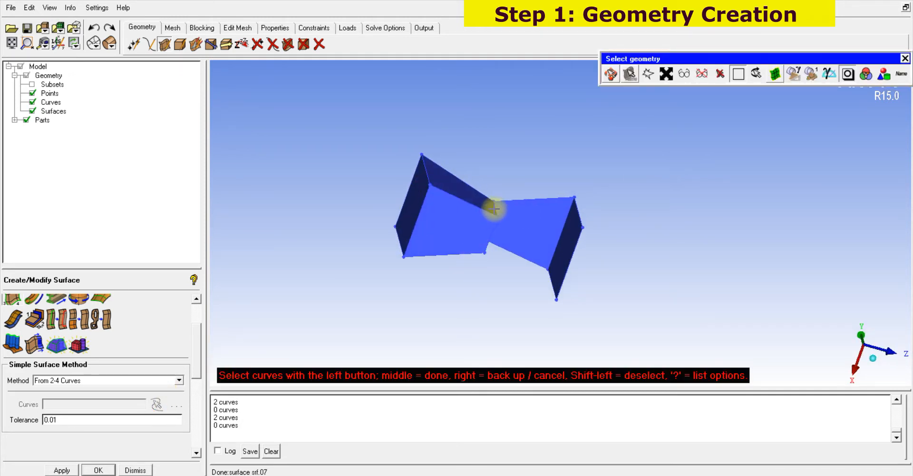
left_click(585, 209)
middle_click(585, 208)
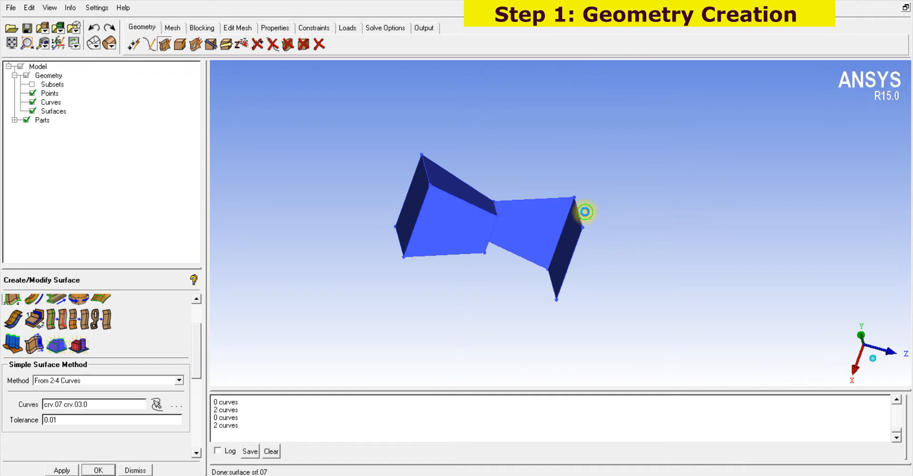
left_click(490, 239)
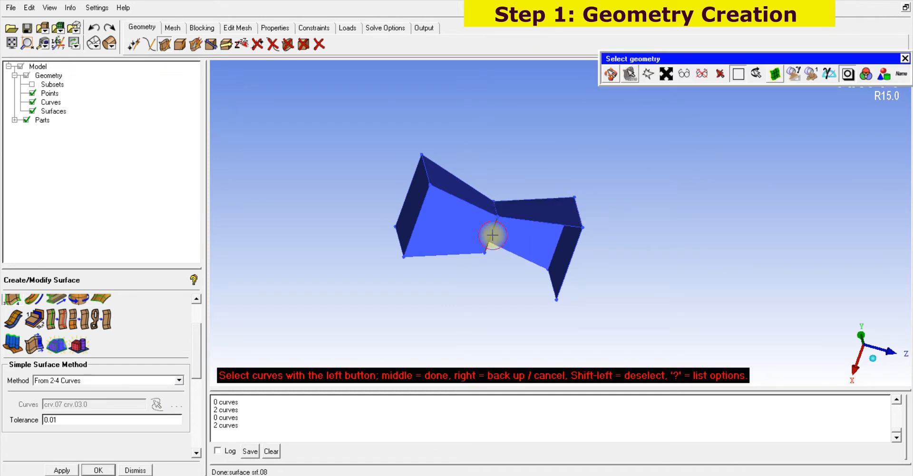
left_click(570, 255)
middle_click(571, 255)
- Close the diverging section with a From 2-4 Curves surface between the high-X vertical edges of the small and Z = 20 squares
scroll(514, 286, "down", 2)
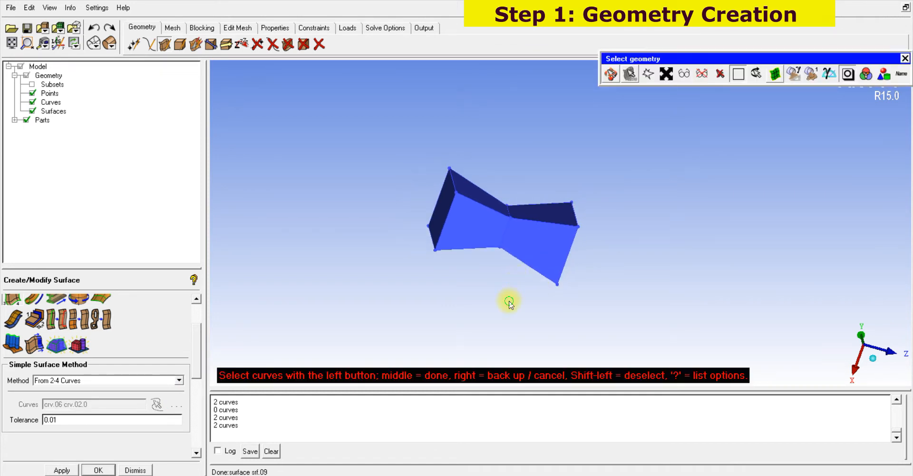
middle_click(509, 301)
middle_click_drag(509, 301, 545, 253)
left_click_drag(540, 274, 643, 172)
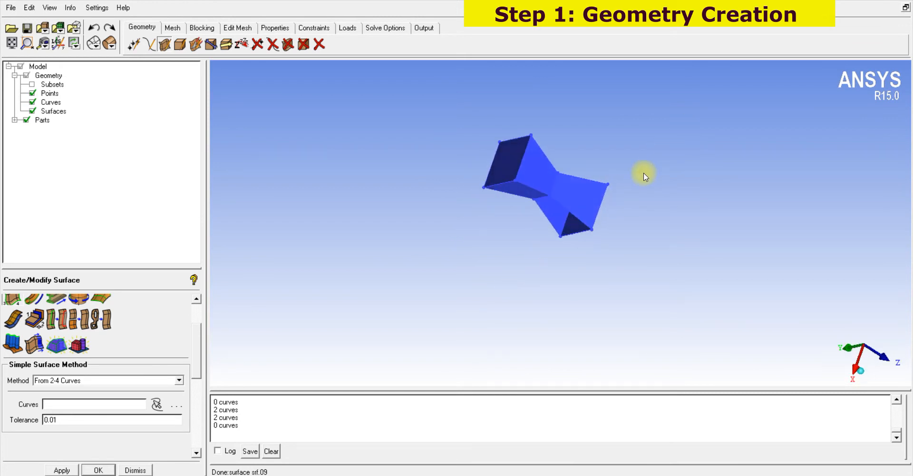
scroll(643, 172, "up", 2)
left_click(157, 404)
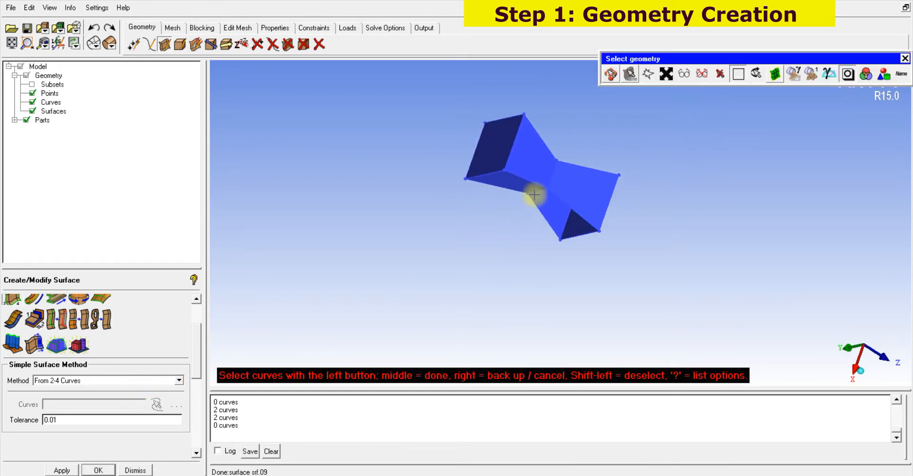
middle_click(585, 238)
middle_click(585, 237)
left_click_drag(595, 228, 470, 238)
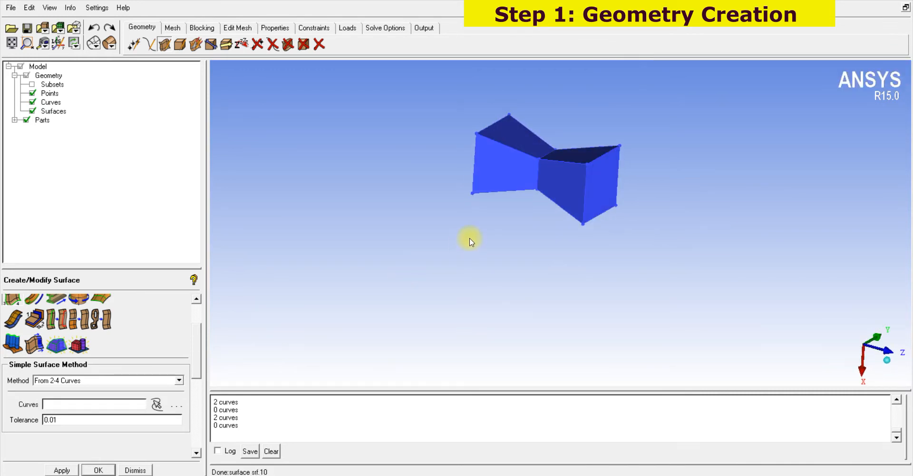
scroll(471, 241, "up", 5)
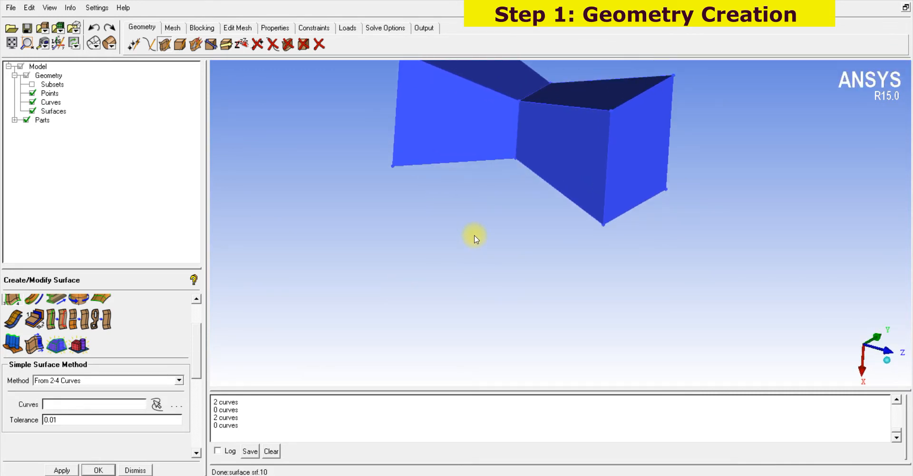
scroll(474, 236, "down", 3)
middle_click_drag(524, 180, 482, 214)
left_click_drag(482, 214, 581, 209)
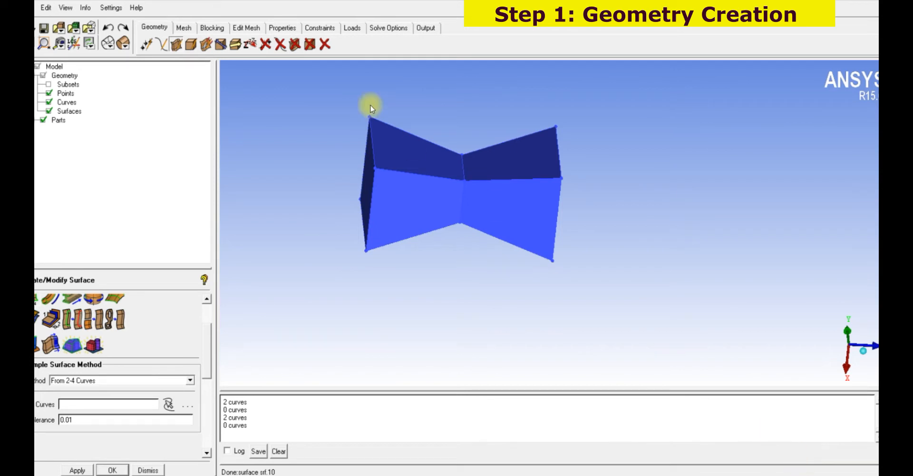
- Initialize a 3D Bounding Box block in the SOLID part around the whole duct geometry
left_click(211, 29)
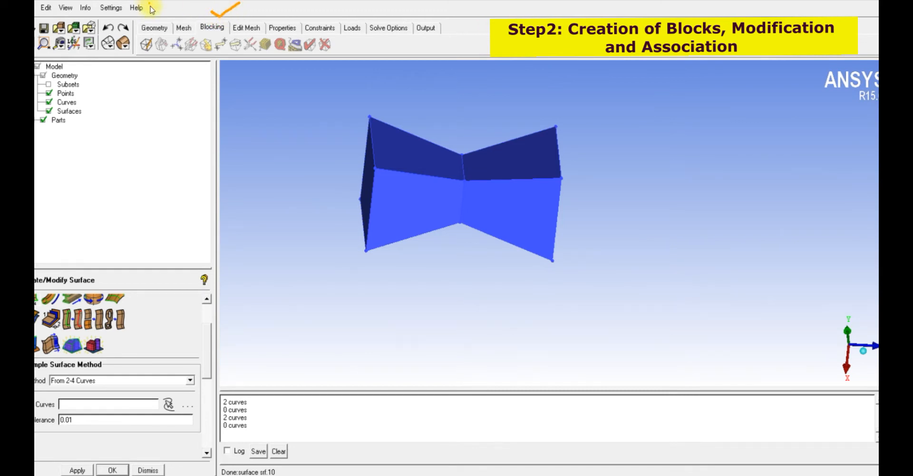
left_click_drag(159, 21, 180, 10)
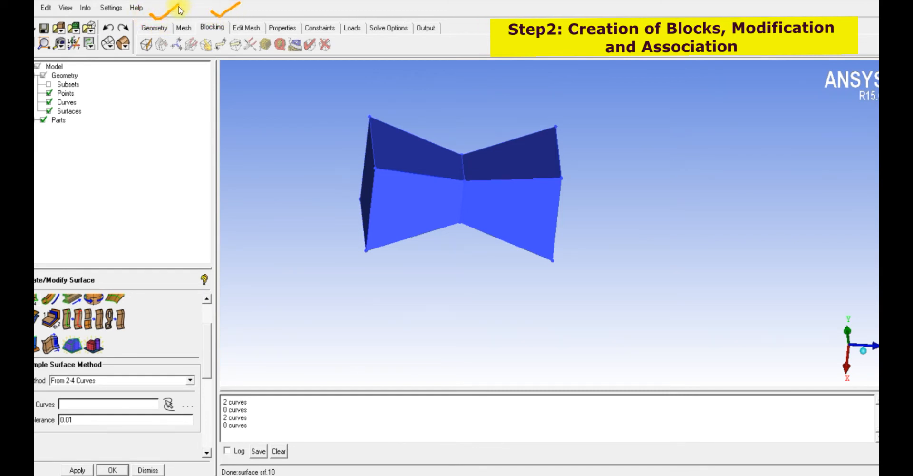
left_click_drag(252, 11, 294, 8)
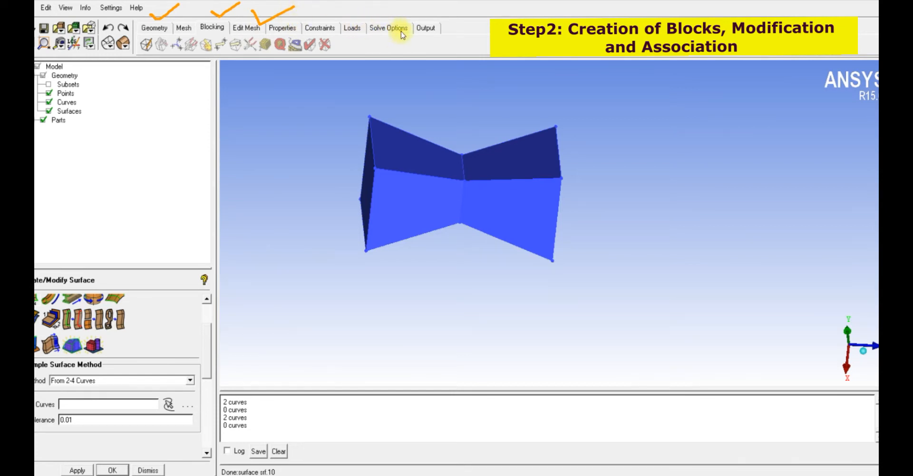
left_click_drag(420, 13, 456, 15)
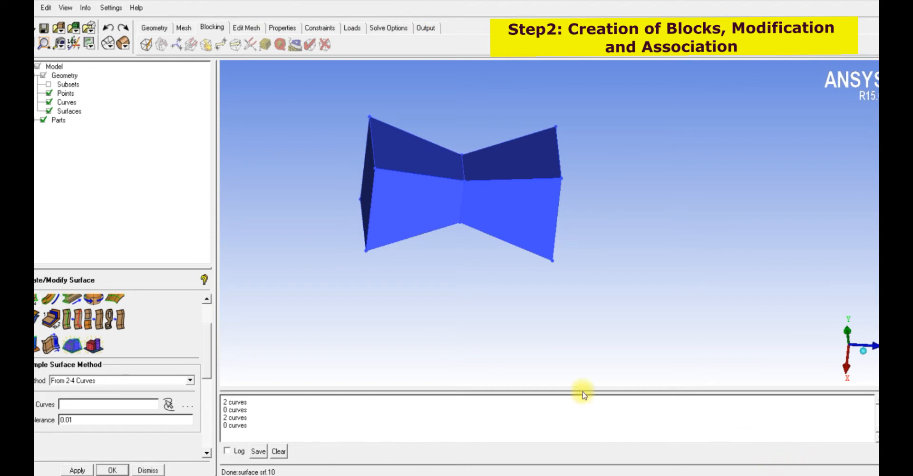
left_click(146, 45)
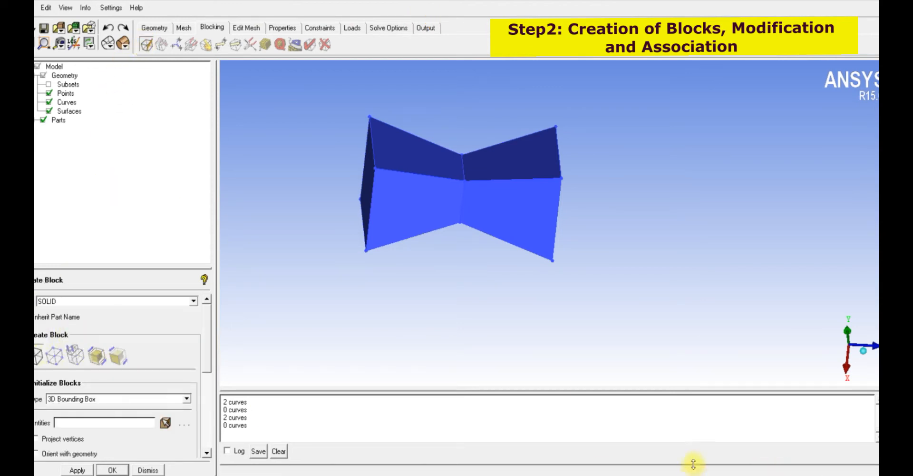
mouse_move(89, 384)
left_mouse_down()
mouse_move(73, 379)
mouse_move(31, 412)
mouse_move(106, 395)
mouse_move(95, 384)
left_mouse_up()
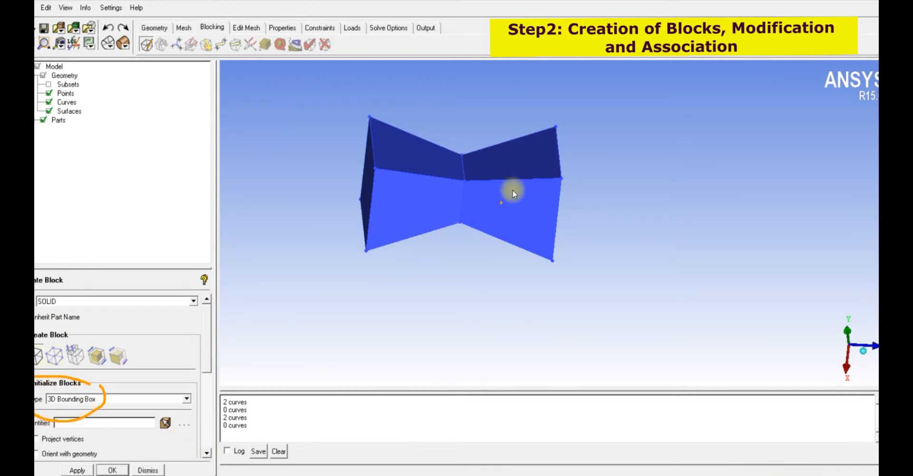
mouse_move(520, 118)
left_mouse_down()
mouse_move(305, 169)
mouse_move(526, 283)
mouse_move(523, 129)
left_mouse_up()
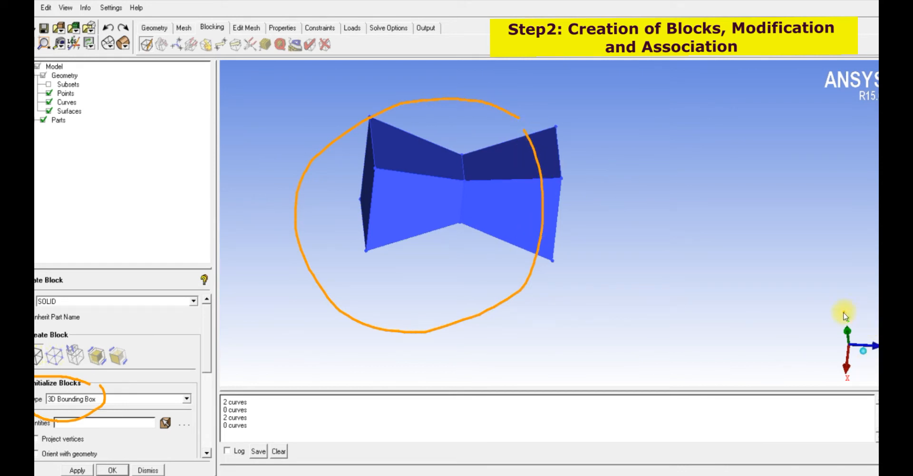
left_click_drag(831, 308, 865, 292)
left_click_drag(825, 366, 854, 352)
left_click(874, 329)
mouse_move(620, 205)
left_mouse_down()
mouse_move(652, 200)
mouse_move(686, 218)
mouse_move(672, 227)
left_mouse_up()
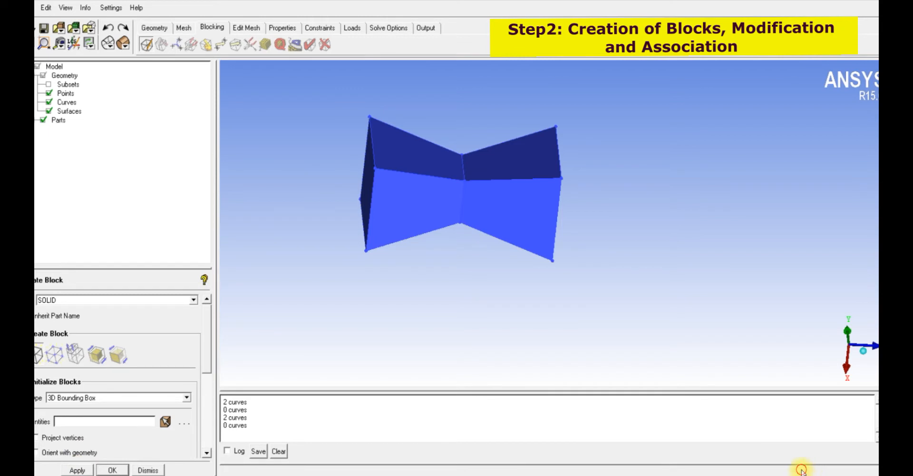
left_click_drag(91, 445, 36, 470)
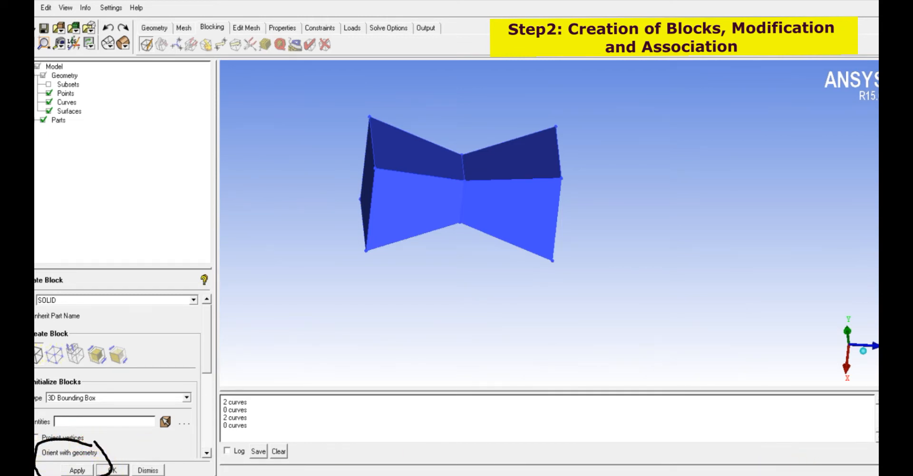
left_click(803, 463)
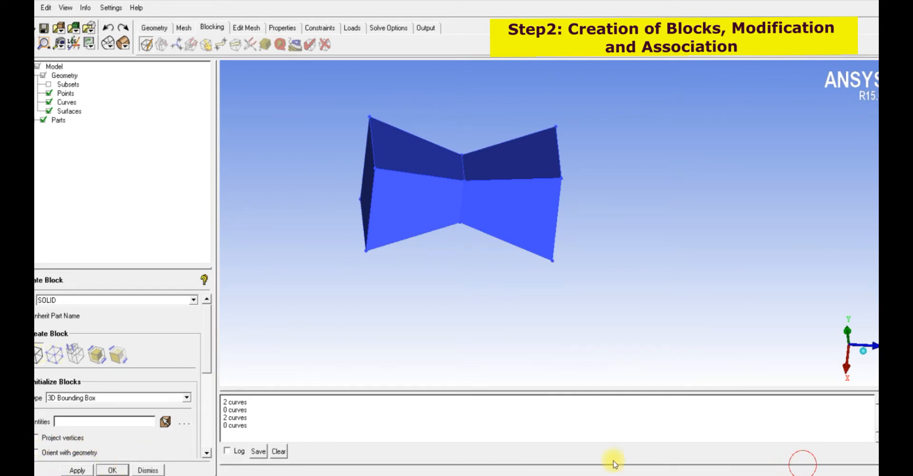
left_click(76, 470)
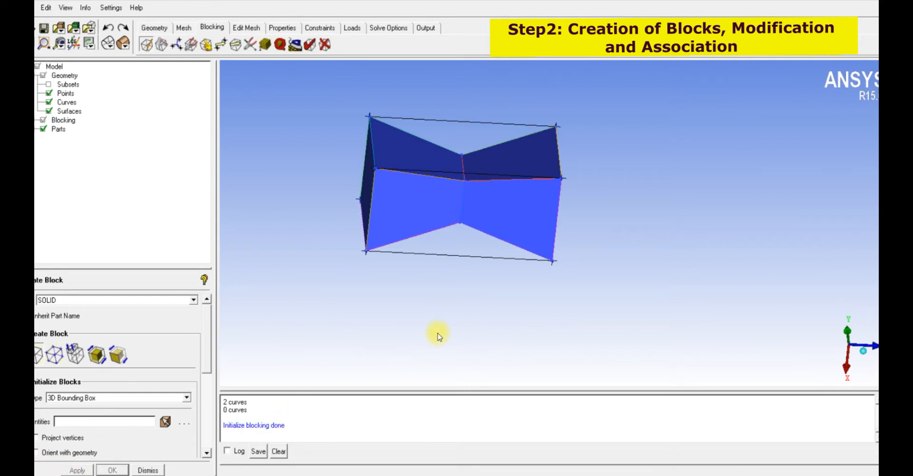
middle_click_drag(542, 245, 553, 249)
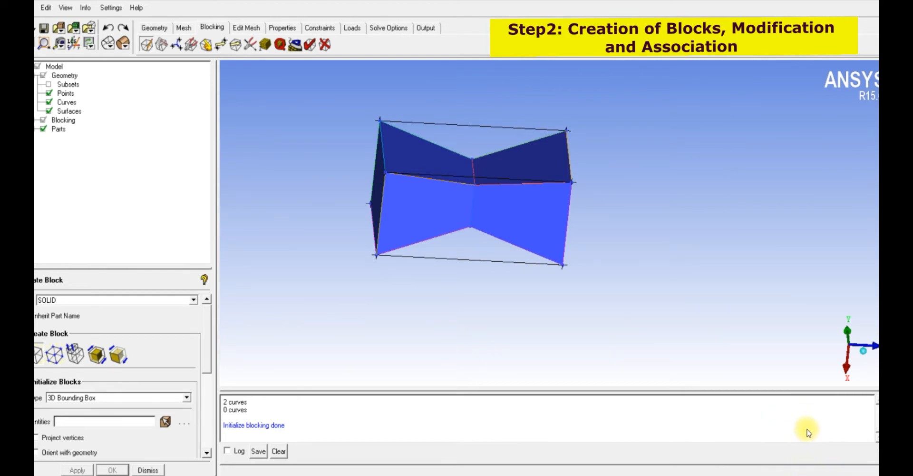
mouse_move(359, 113)
left_mouse_down()
mouse_move(353, 216)
mouse_move(366, 117)
mouse_move(379, 240)
mouse_move(376, 231)
left_mouse_up()
left_click_drag(359, 113, 476, 109)
left_click_drag(395, 141, 561, 145)
mouse_move(456, 102)
left_mouse_down()
mouse_move(540, 112)
mouse_move(570, 163)
mouse_move(567, 247)
left_mouse_up()
mouse_move(388, 245)
left_mouse_down()
mouse_move(561, 241)
mouse_move(680, 220)
left_mouse_up()
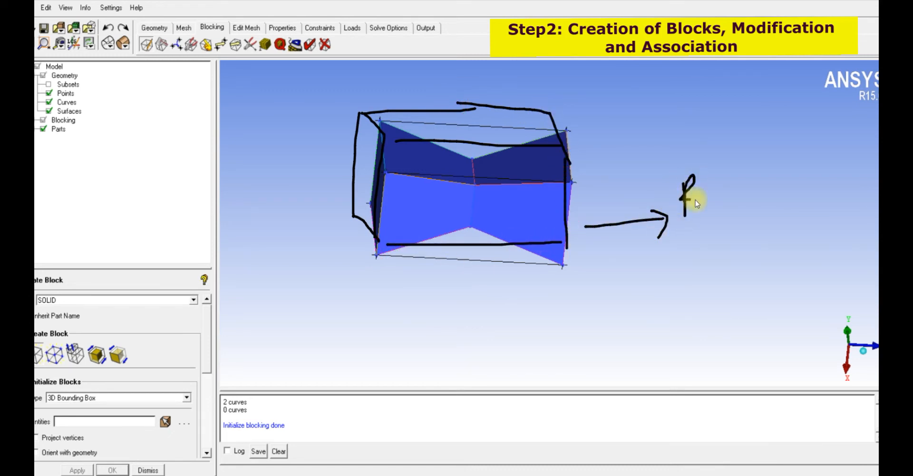
left_click_drag(712, 159, 709, 204)
mouse_move(741, 176)
left_mouse_down()
mouse_move(757, 177)
mouse_move(759, 194)
left_mouse_up()
left_click_drag(762, 135, 768, 205)
left_click_drag(786, 156, 786, 190)
mouse_move(652, 133)
left_mouse_down()
mouse_move(744, 112)
mouse_move(770, 130)
left_mouse_up()
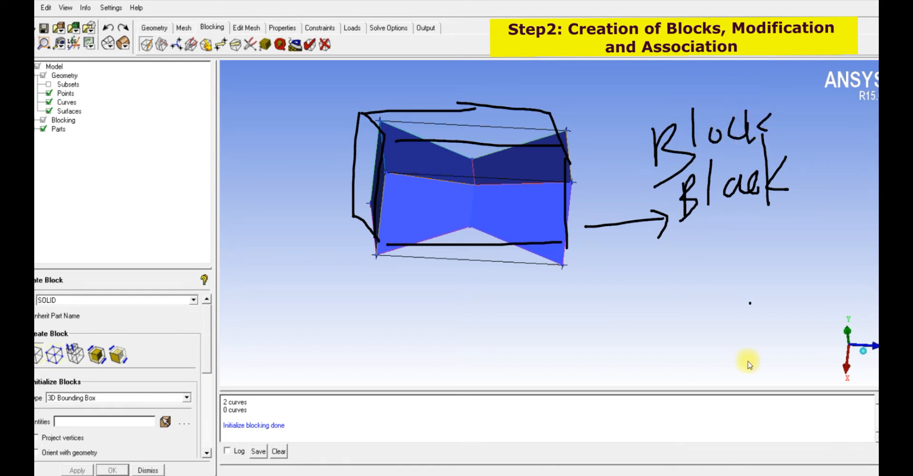
mouse_move(584, 266)
left_mouse_down()
mouse_move(584, 321)
mouse_move(606, 259)
mouse_move(666, 289)
mouse_move(728, 283)
mouse_move(718, 306)
left_mouse_up()
left_click_drag(766, 264, 752, 300)
left_click_drag(808, 291, 851, 278)
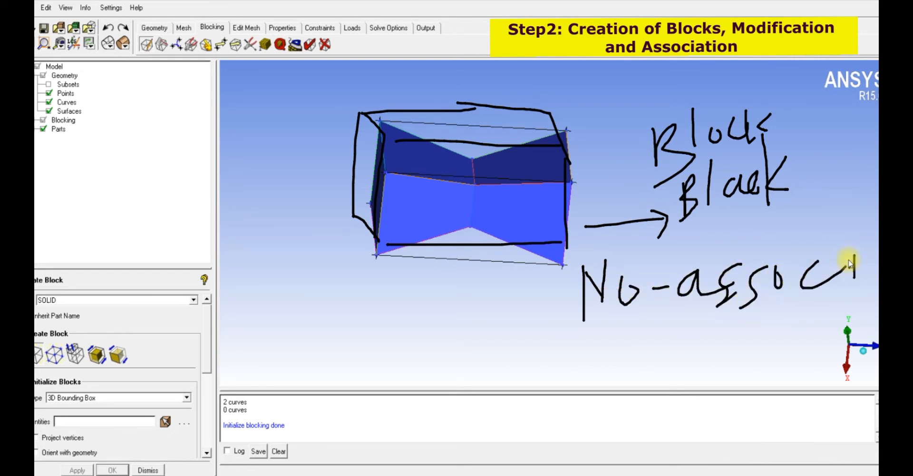
left_click_drag(867, 242, 870, 255)
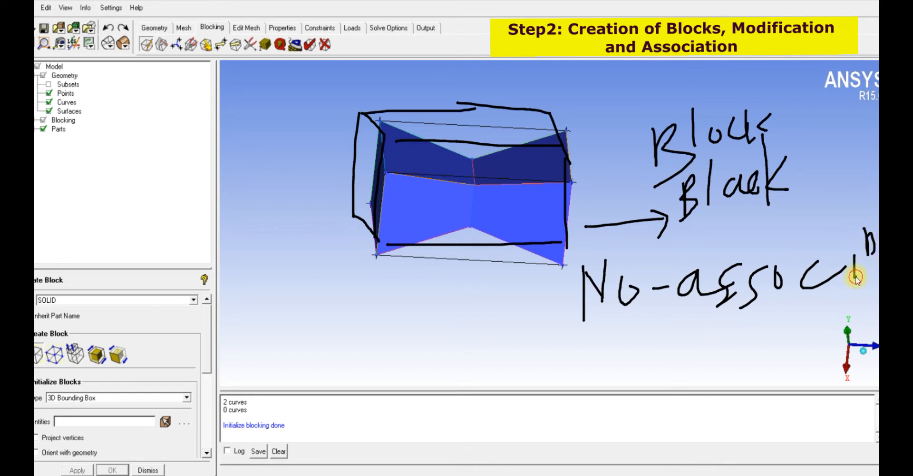
left_click(804, 464)
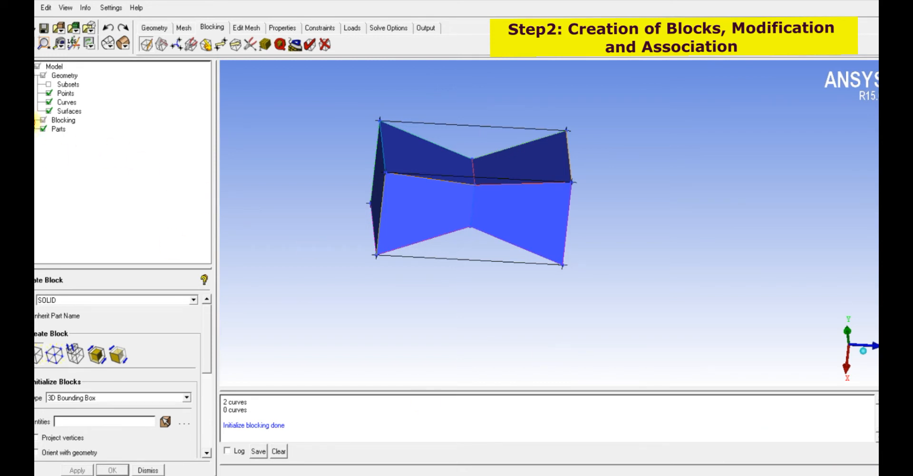
- Display the block as a solid with the surfaces hidden to inspect it, and restore the surface display with blocks hidden
left_click(36, 120)
left_click(49, 165)
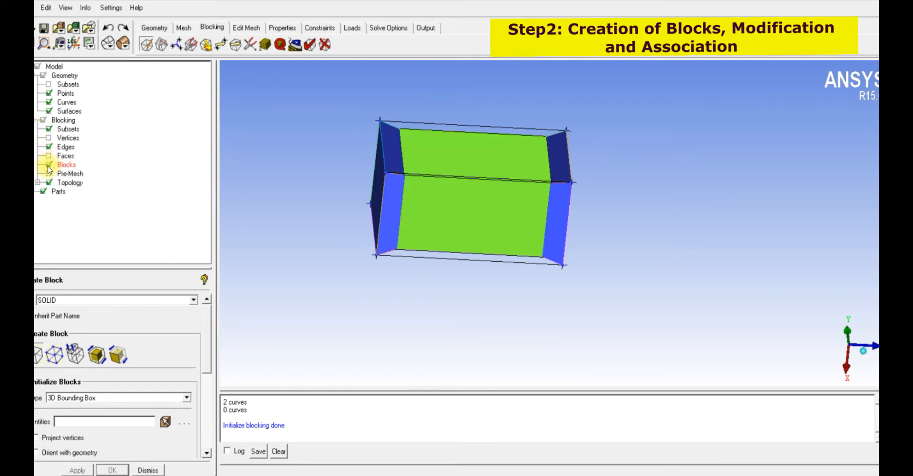
left_click(48, 111)
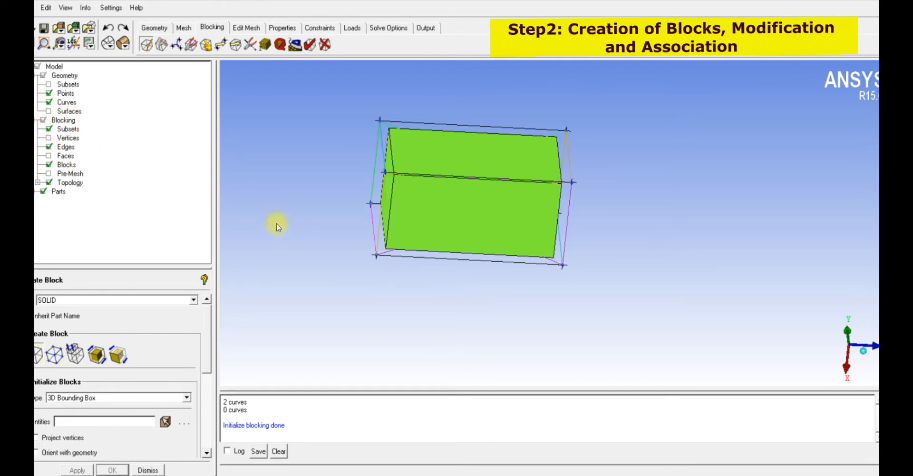
left_click(49, 111)
left_click(48, 165)
left_click_drag(374, 273, 573, 275)
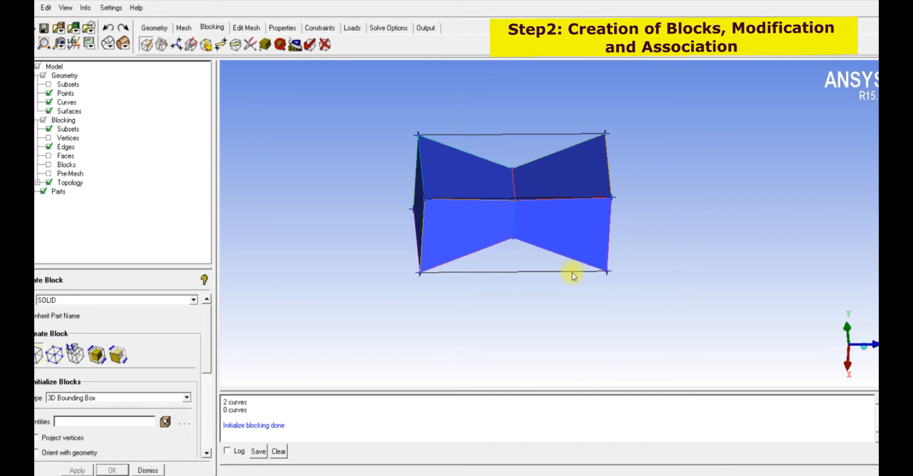
- Expand the parts list to examine how GEOM, SOLID and VORFN relate to the geometry and blocking
left_click(37, 191)
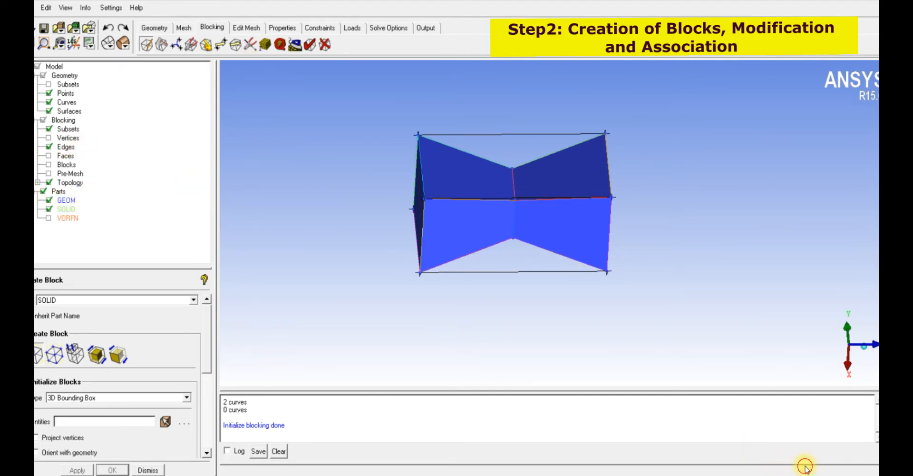
left_click_drag(79, 199, 106, 178)
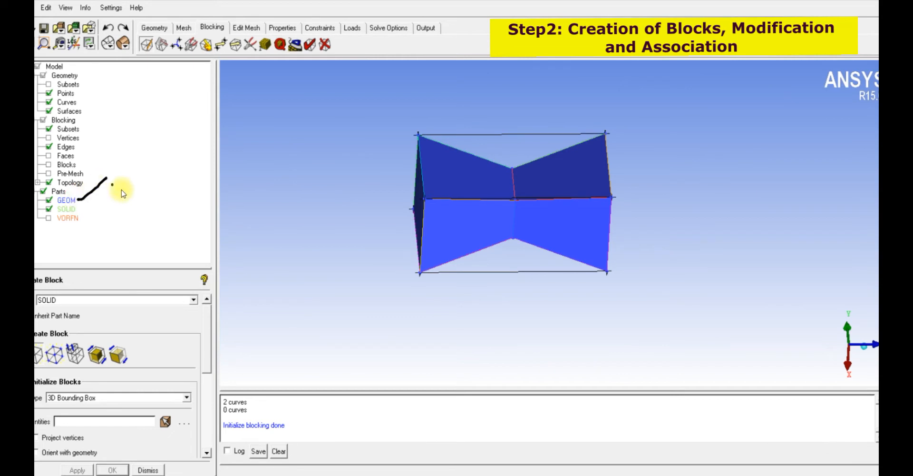
left_click_drag(232, 193, 423, 181)
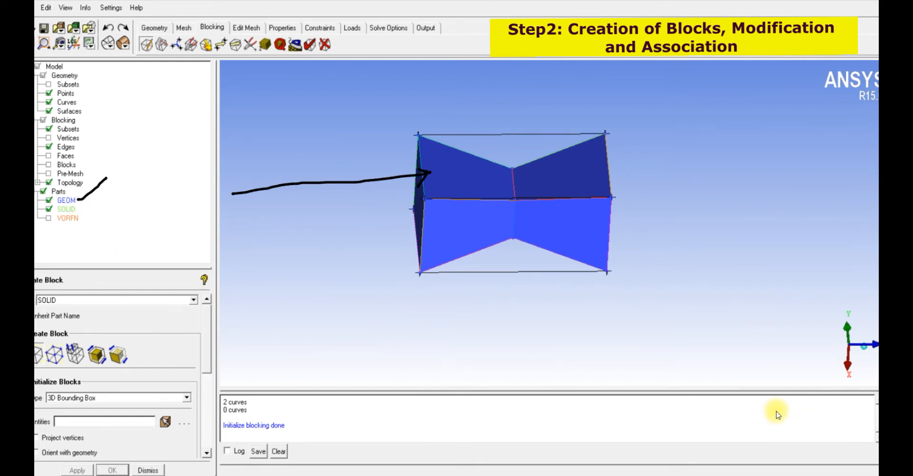
left_click_drag(81, 208, 416, 211)
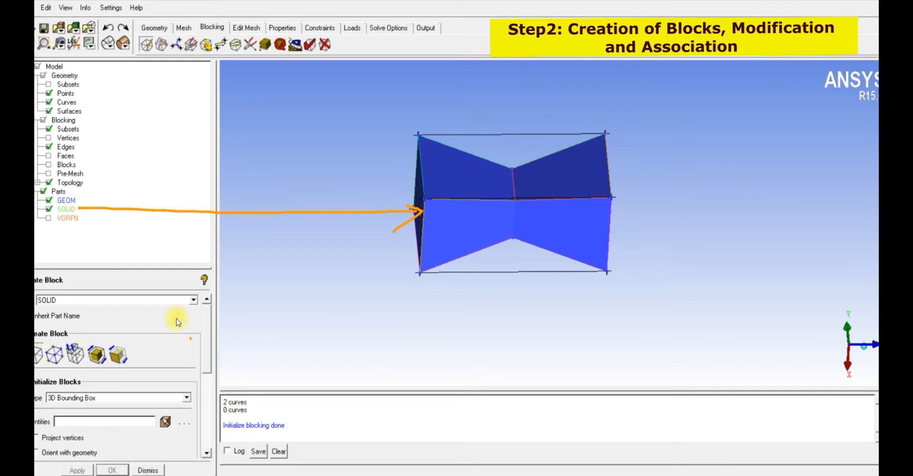
mouse_move(265, 165)
left_mouse_down()
mouse_move(268, 199)
mouse_move(281, 175)
mouse_move(267, 186)
mouse_move(316, 174)
mouse_move(349, 189)
left_mouse_up()
mouse_move(82, 216)
left_mouse_down()
mouse_move(45, 217)
mouse_move(76, 240)
mouse_move(157, 224)
mouse_move(155, 238)
left_mouse_up()
left_click(804, 471)
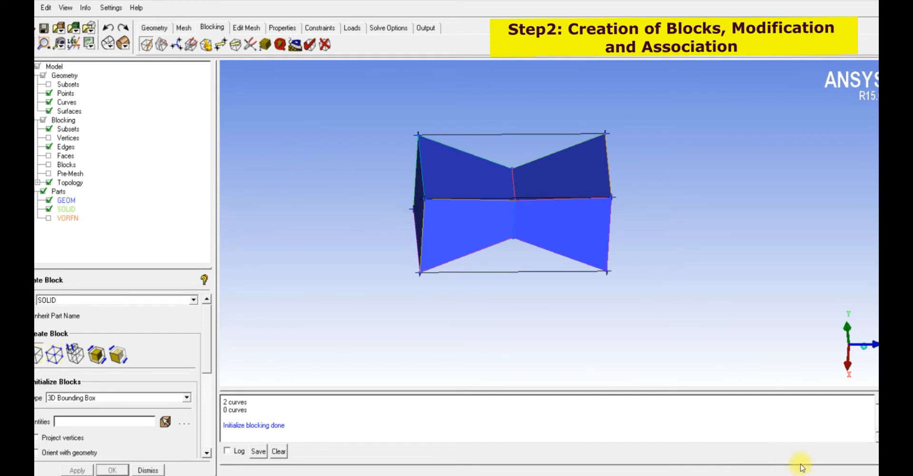
- Start Split Block on the visible blocks with edge selection active, and hide the surfaces to expose the block edges
left_click_drag(612, 260, 621, 275)
left_click_drag(662, 326, 677, 196)
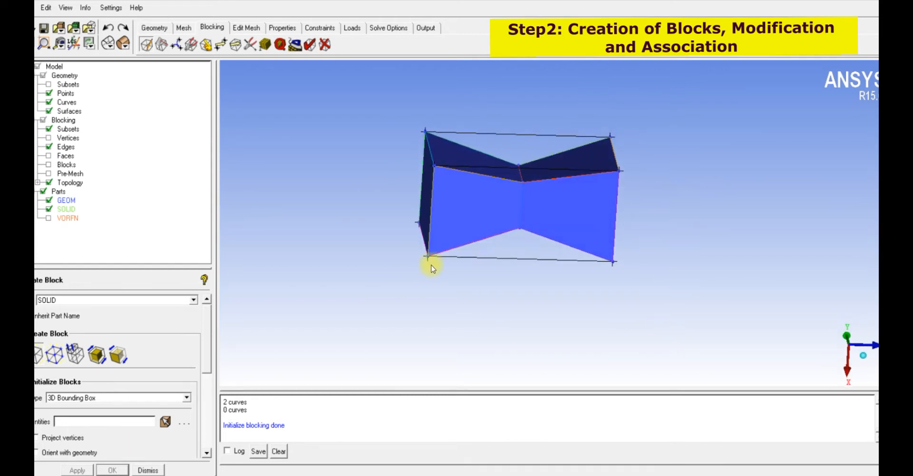
left_click_drag(630, 264, 577, 257)
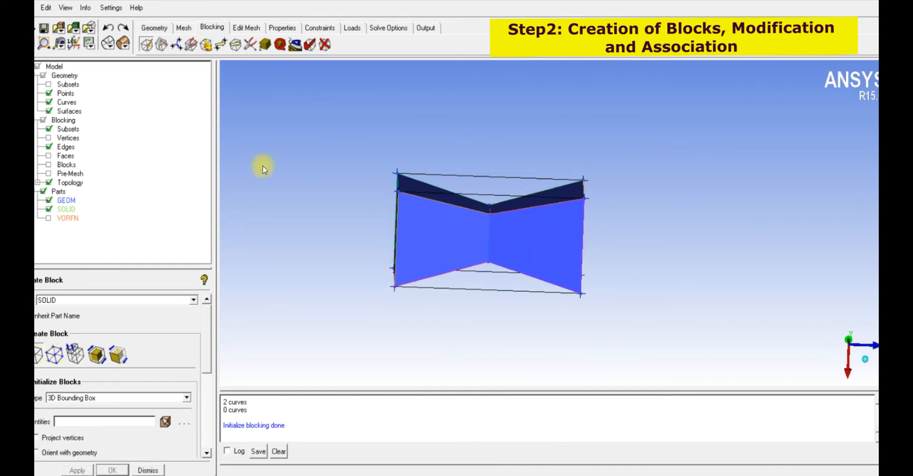
left_click(159, 47)
left_click(166, 429)
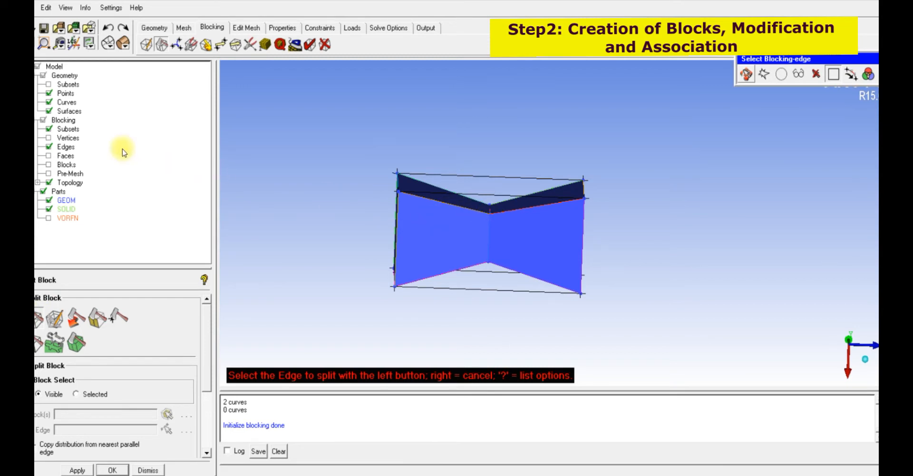
left_click(50, 111)
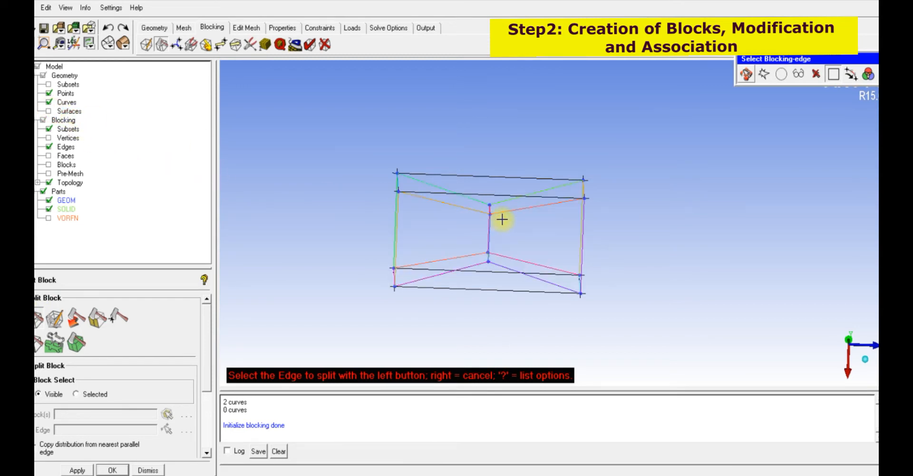
- Try to split the block at the duct's throat, using first one and another of its lengthwise edges
scroll(489, 225, "up", 3)
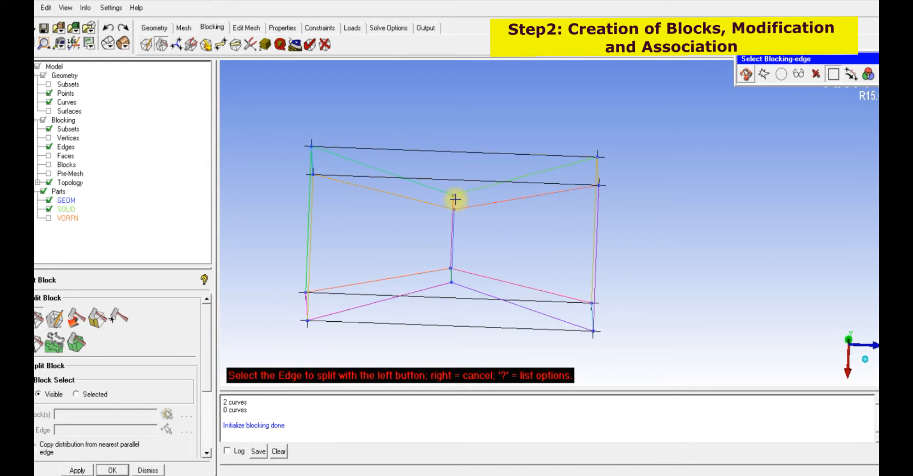
left_click(453, 181)
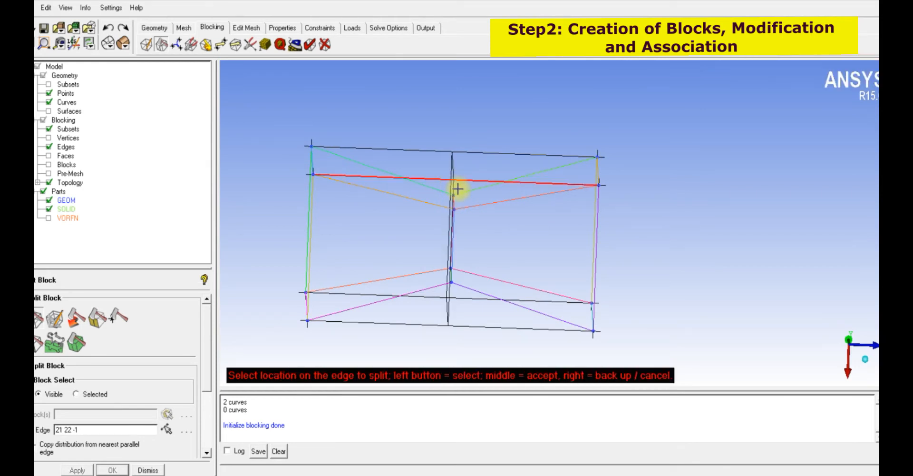
left_click(458, 190)
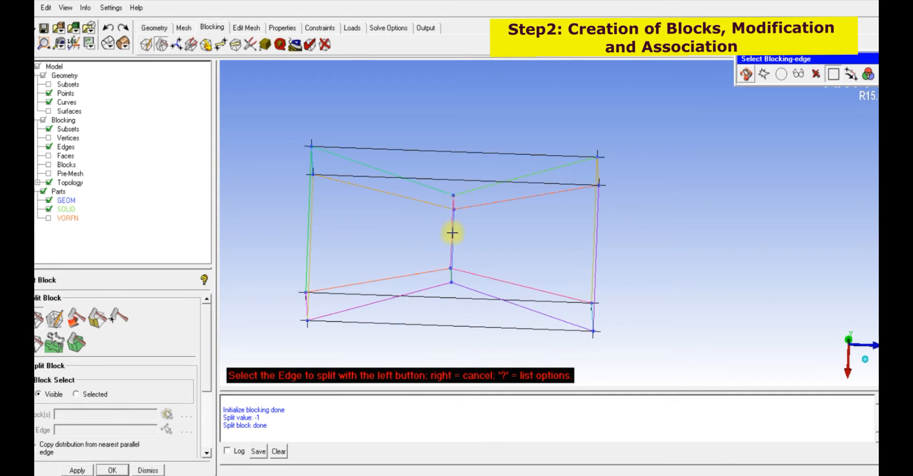
scroll(438, 287, "up", 3)
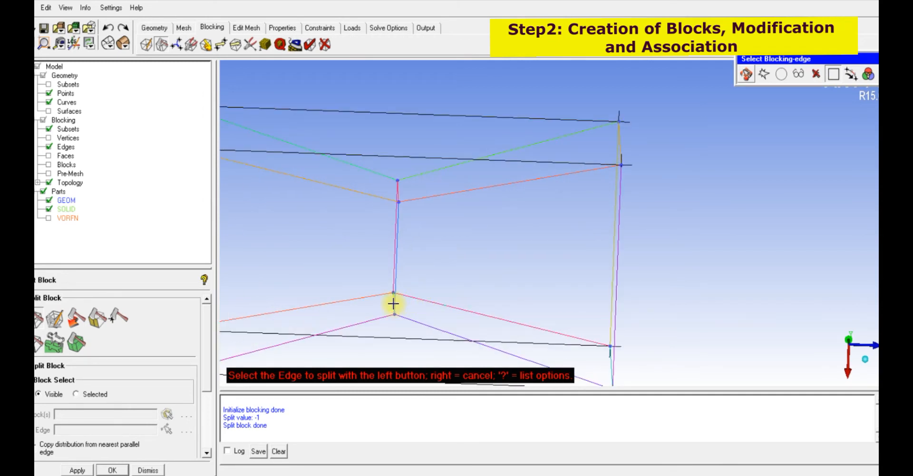
left_click(393, 274)
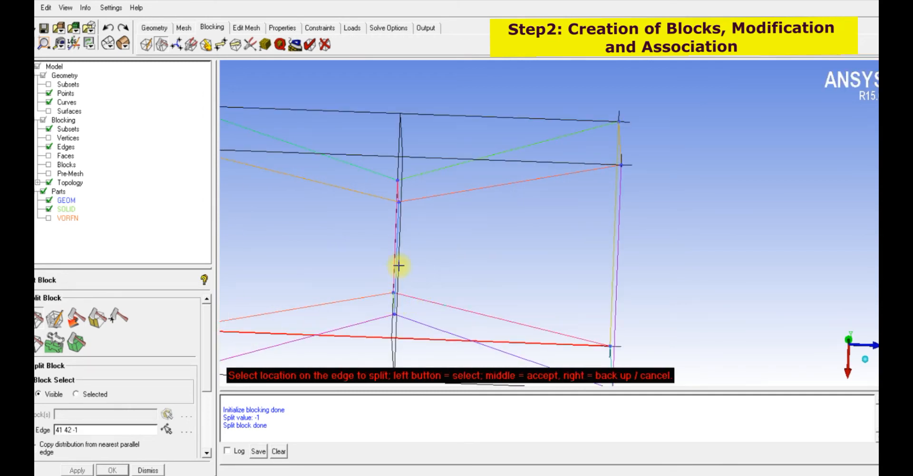
left_click(398, 266)
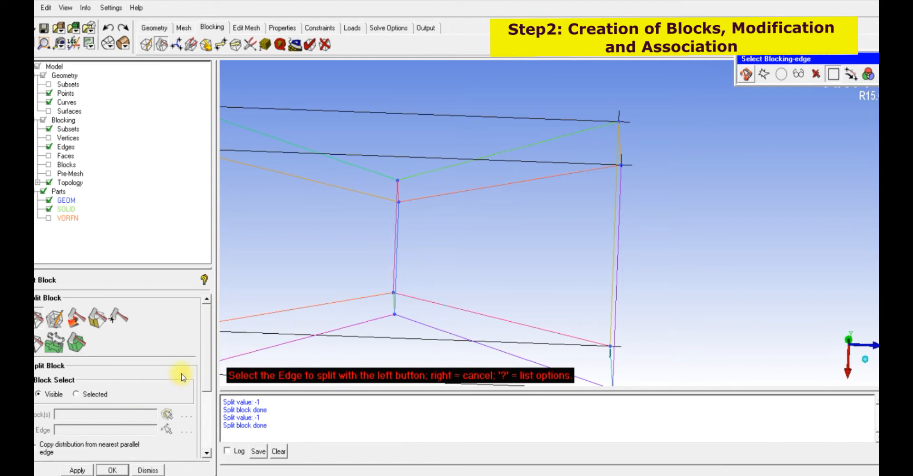
- Try to split the block at the duct's throat with Block Select set to Selected, using a lower lengthwise edge
scroll(195, 381, "down", 2)
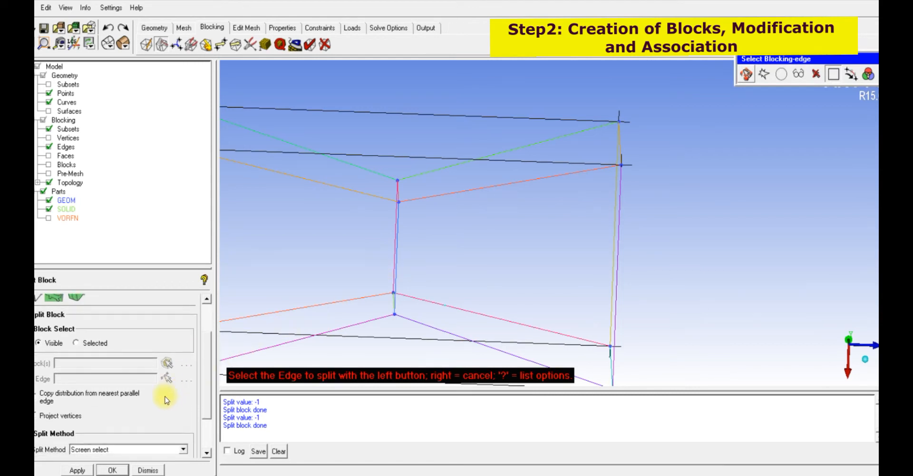
left_click(96, 345)
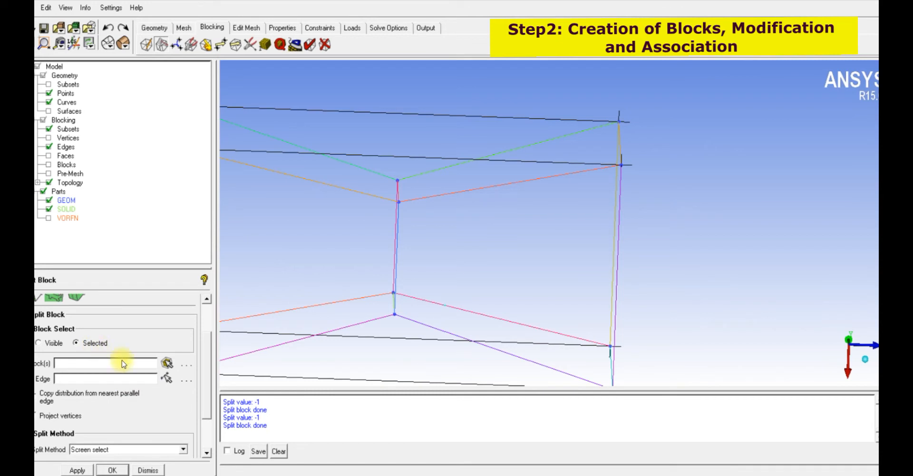
left_click(167, 379)
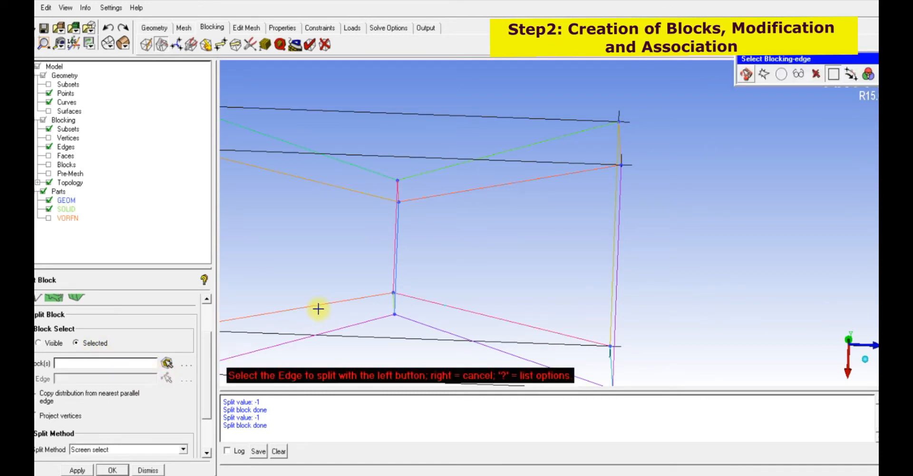
left_click(394, 252)
left_click(394, 250)
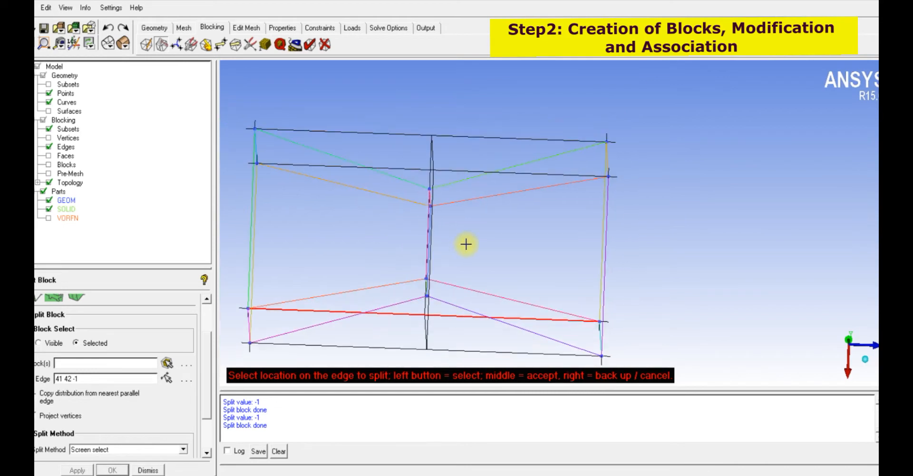
middle_click(467, 136)
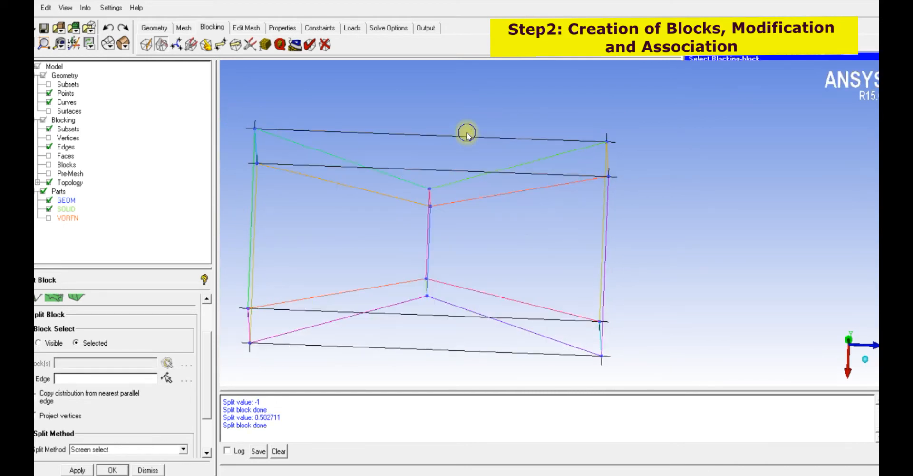
- Split the visible blocks at the duct's throat, picking a lower lengthwise edge and placing the cut at the throat's corner point
left_click(52, 344)
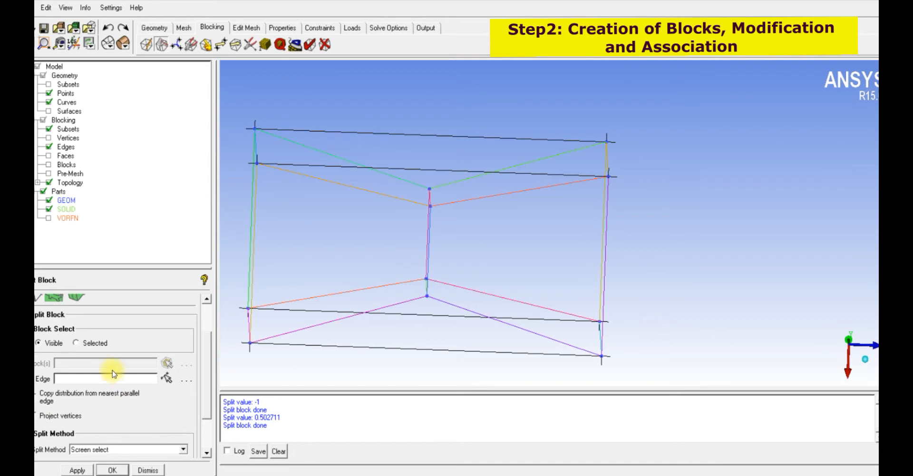
left_click_drag(204, 379, 204, 317)
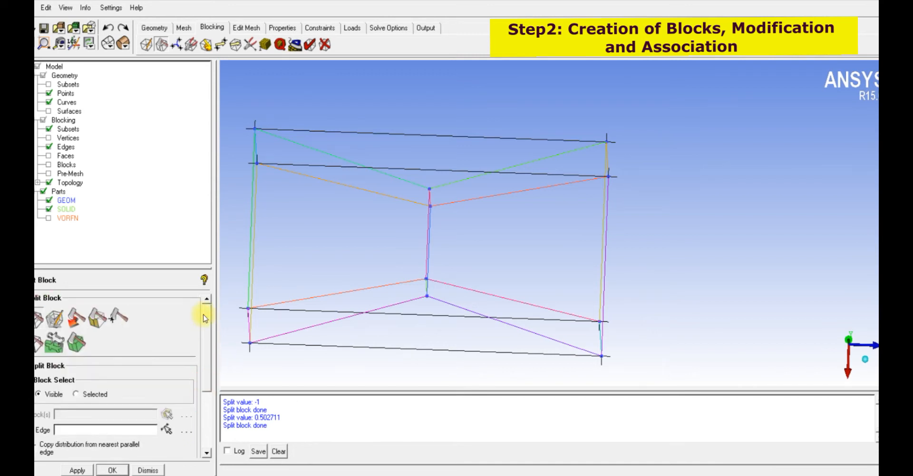
left_click(66, 352)
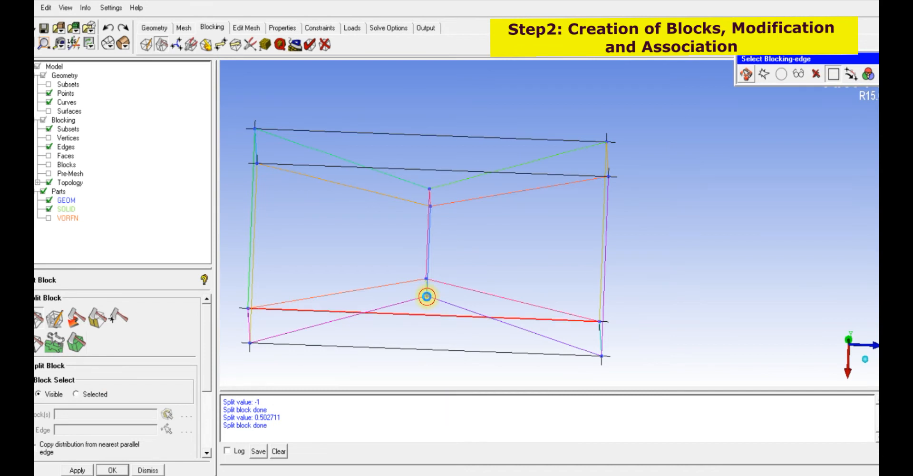
left_click(427, 297)
middle_click(452, 263)
scroll(452, 263, "down", 3)
right_click(478, 243)
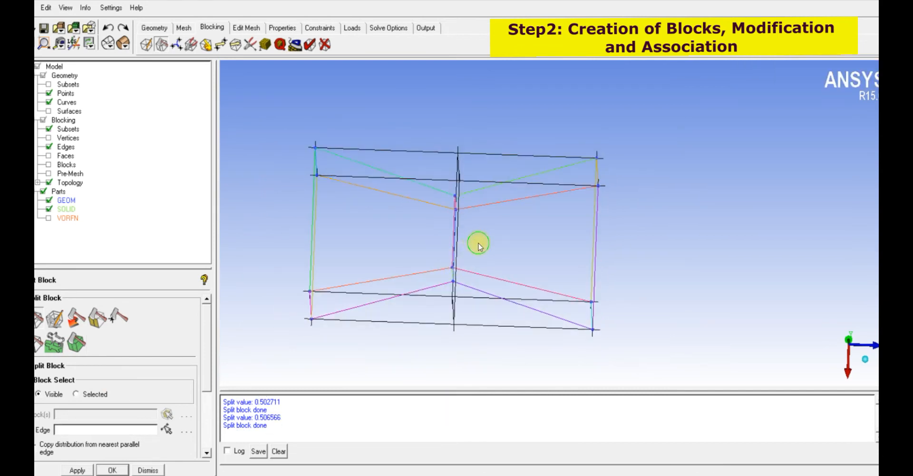
- Display the blocks as solids and inspect the split at the throat from an oblique angle
left_click_drag(479, 245, 488, 299)
middle_click_drag(488, 294, 491, 285)
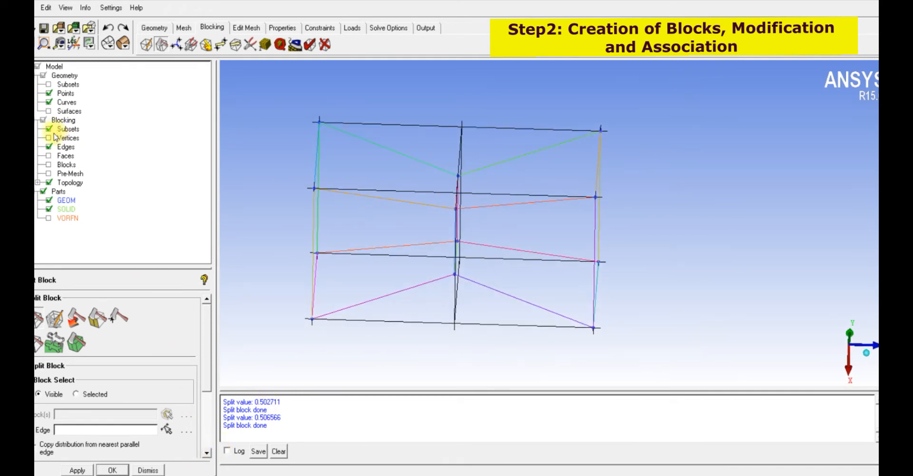
left_click(48, 165)
left_click_drag(512, 244, 589, 277)
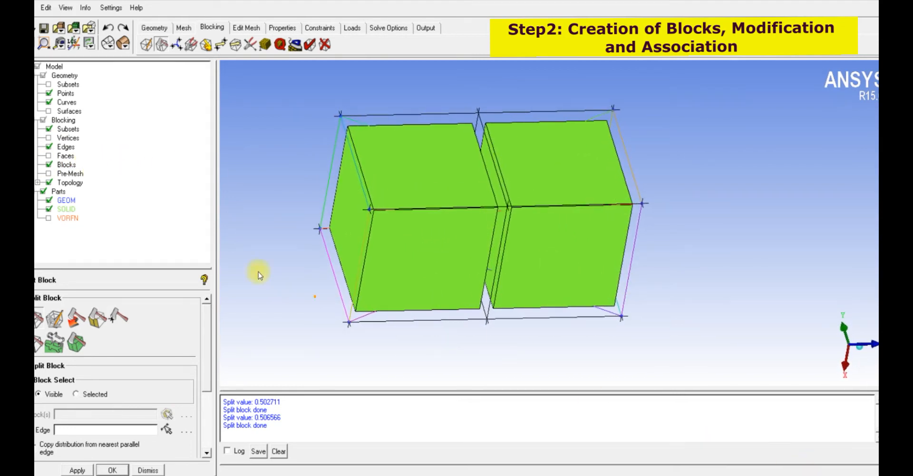
mouse_move(87, 164)
left_mouse_down()
mouse_move(68, 151)
mouse_move(89, 177)
mouse_move(295, 184)
mouse_move(305, 175)
mouse_move(298, 209)
left_mouse_up()
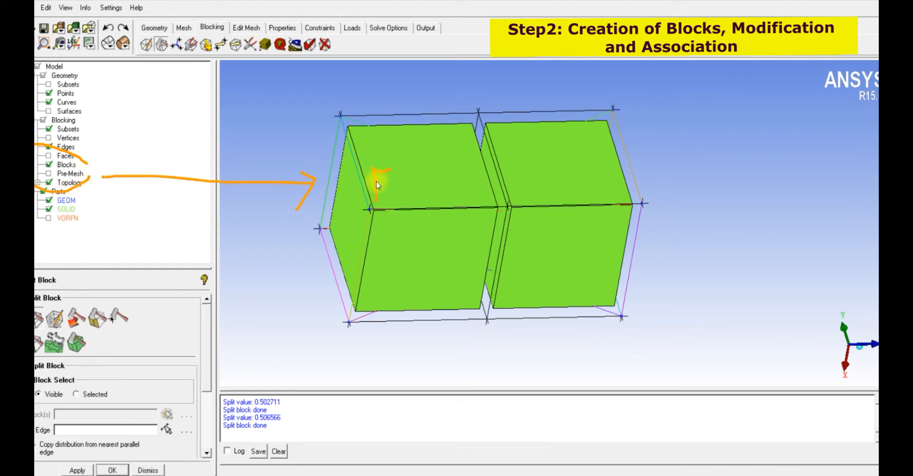
mouse_move(442, 149)
left_mouse_down()
mouse_move(459, 157)
mouse_move(460, 146)
left_mouse_up()
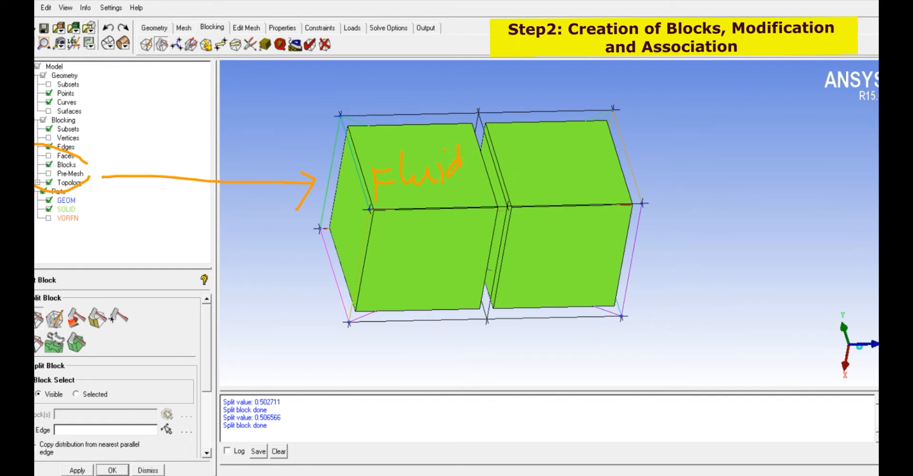
- Rename the SOLID part as fluid_air and hide the solid blocks, leaving the block edges displayed
right_click(70, 212)
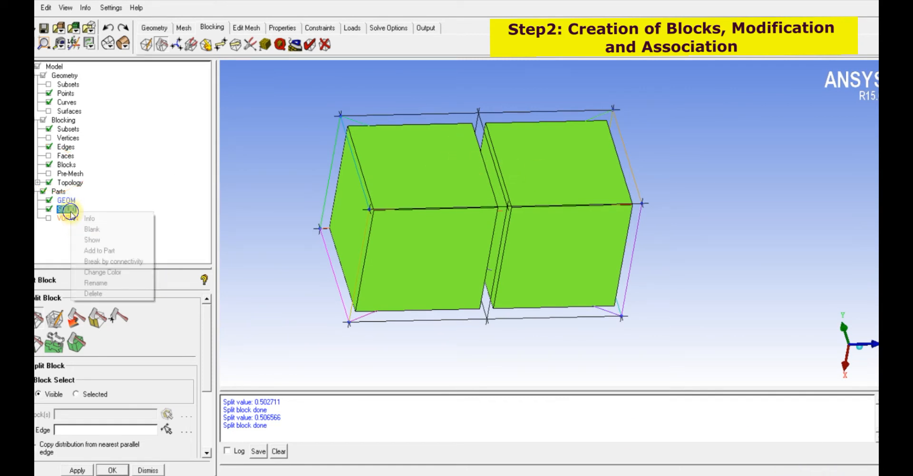
left_click(101, 282)
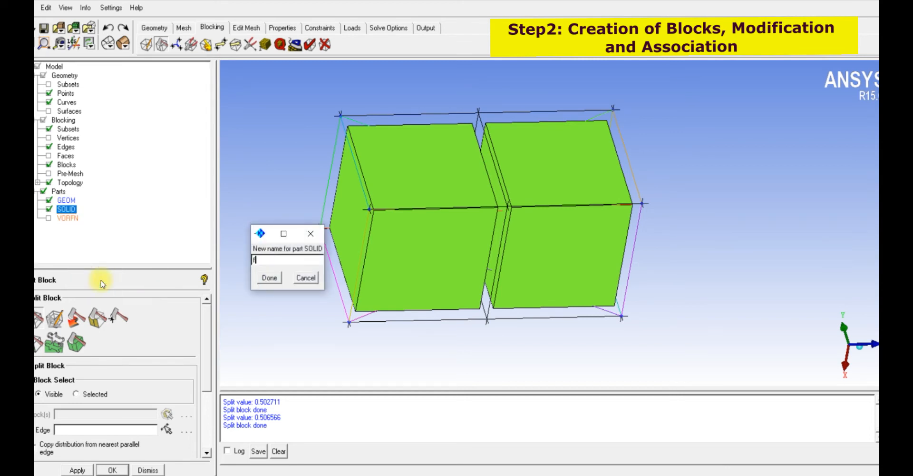
type("fluid_air")
left_click(269, 277)
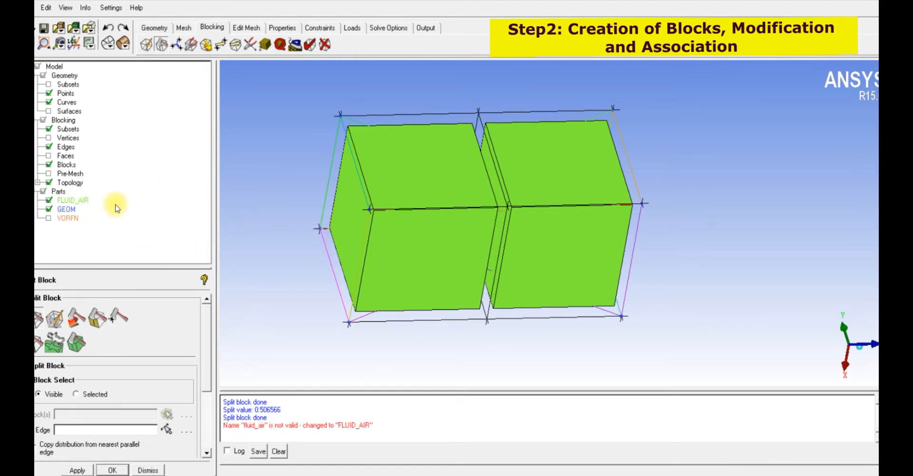
mouse_move(299, 218)
left_mouse_down()
mouse_move(283, 216)
mouse_move(304, 214)
left_mouse_up()
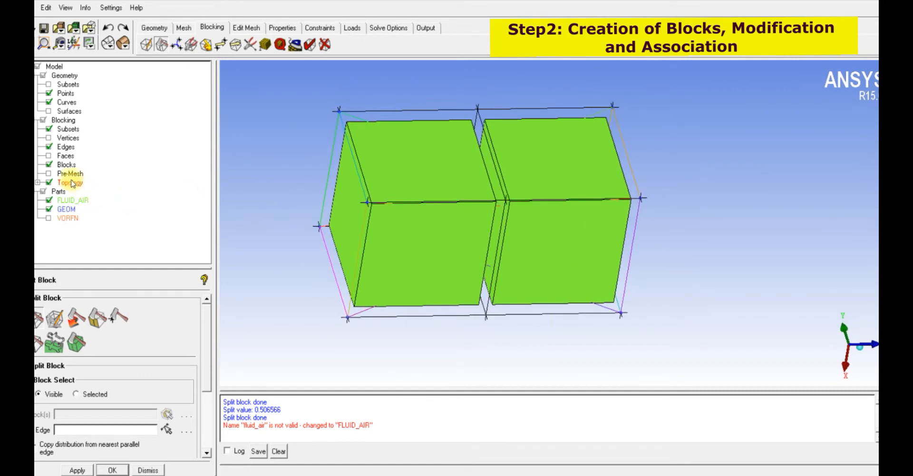
left_click(49, 164)
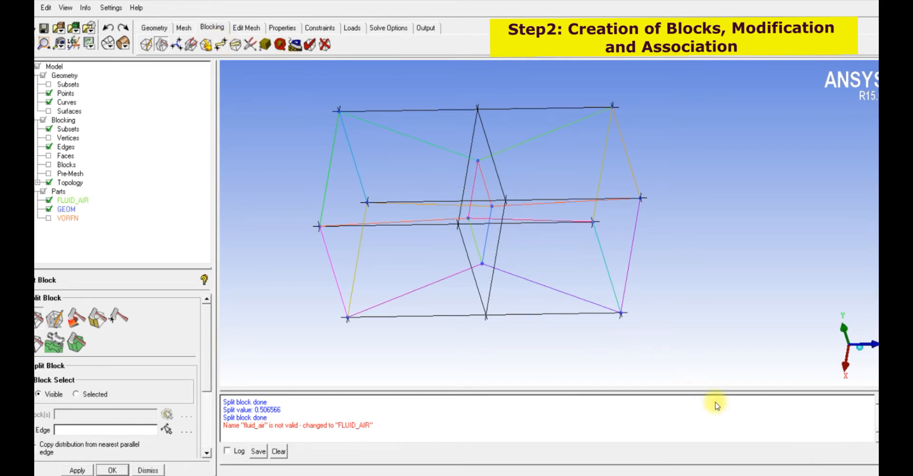
- Open Merge Vertices and examine the options for merging by number and by tolerance without merging anything
left_click(178, 45)
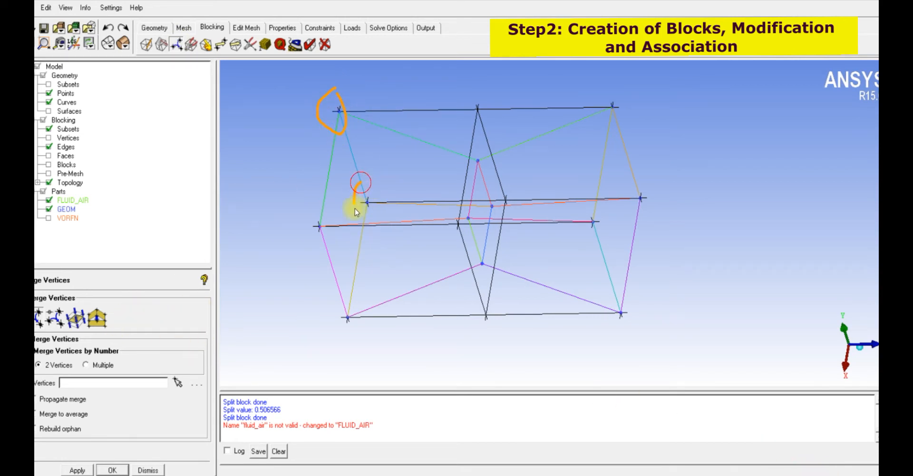
left_click_drag(314, 215, 301, 260)
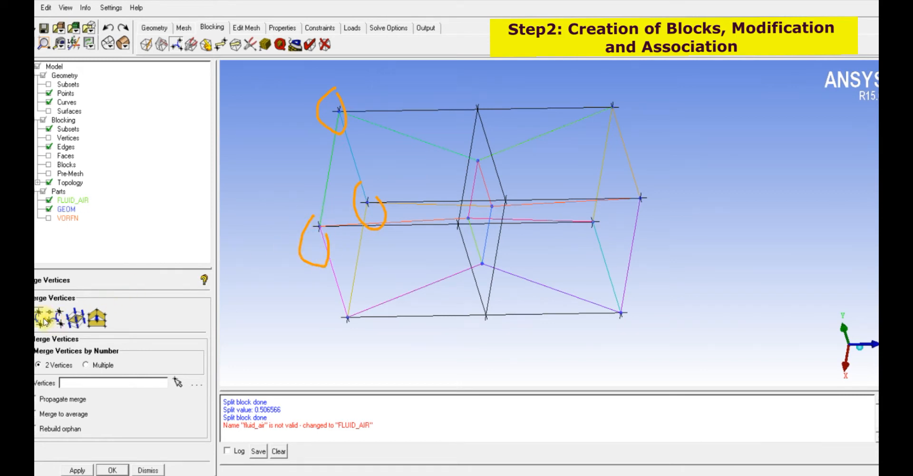
mouse_move(37, 319)
left_mouse_down()
mouse_move(283, 256)
mouse_move(270, 277)
mouse_move(155, 275)
mouse_move(319, 239)
left_mouse_up()
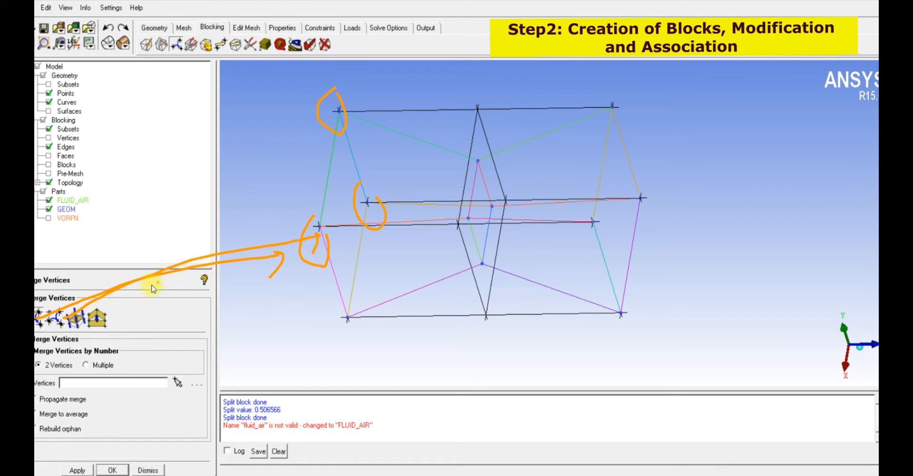
left_click_drag(37, 316, 243, 151)
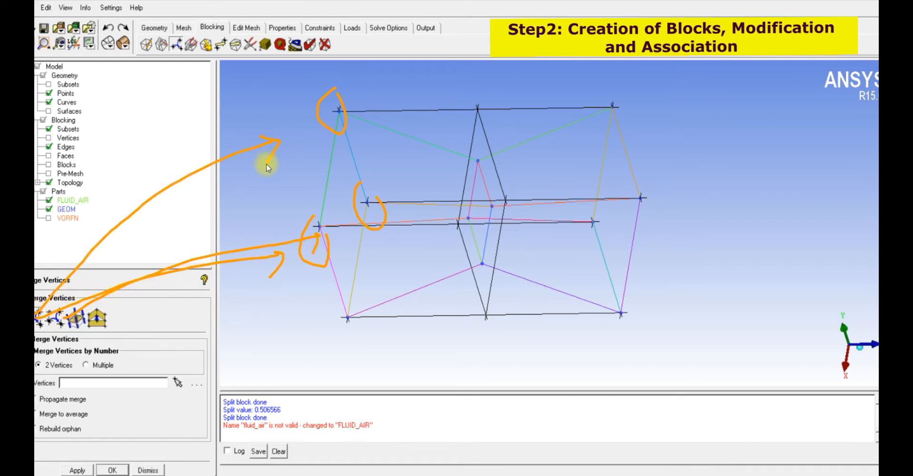
left_click_drag(38, 320, 346, 318)
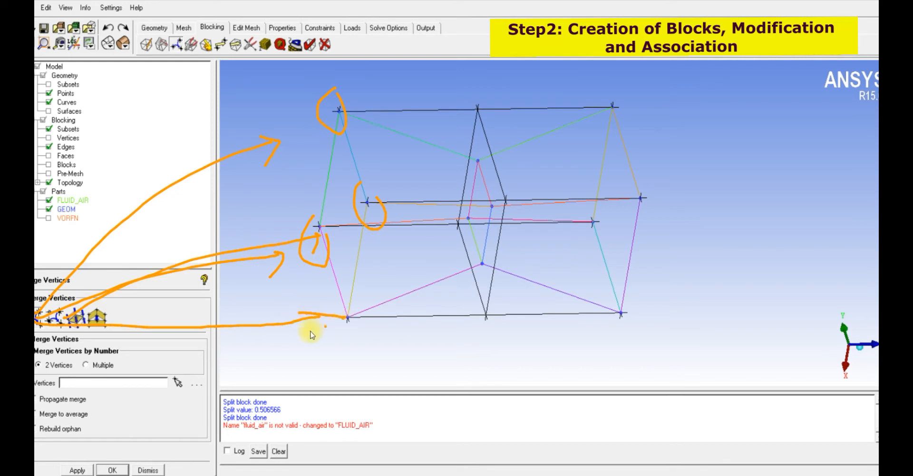
left_click_drag(298, 338, 346, 318)
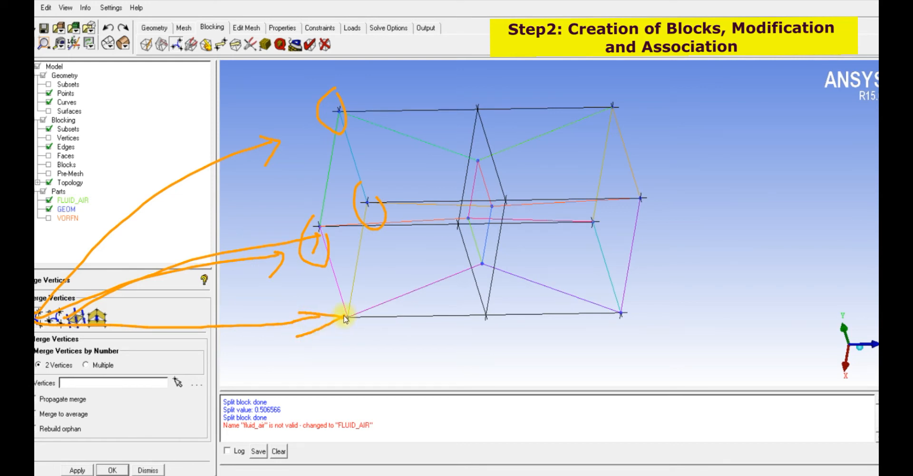
left_click(144, 316)
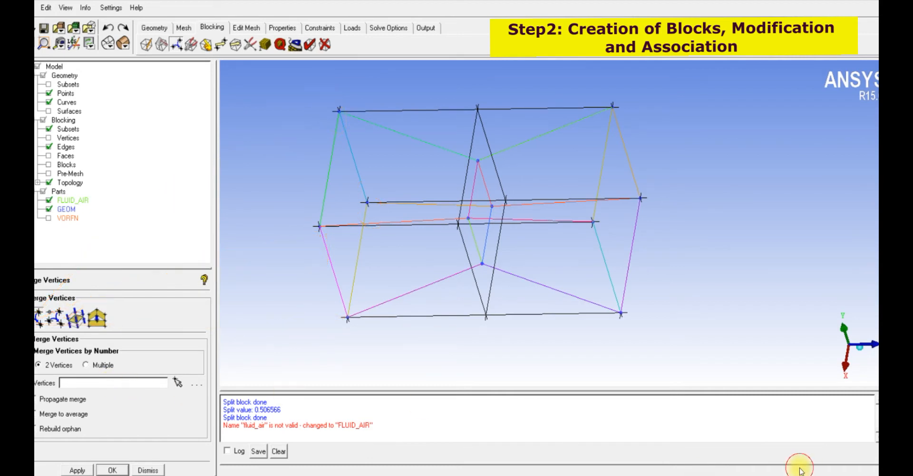
left_click(40, 317)
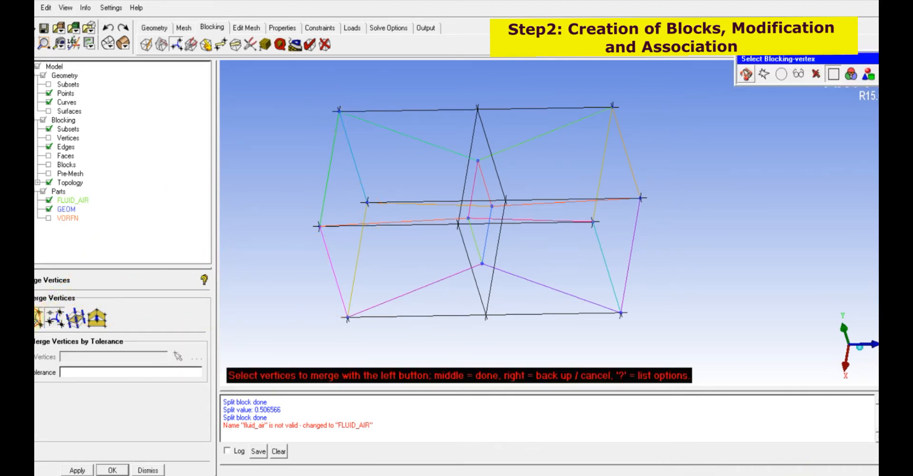
left_click(38, 317)
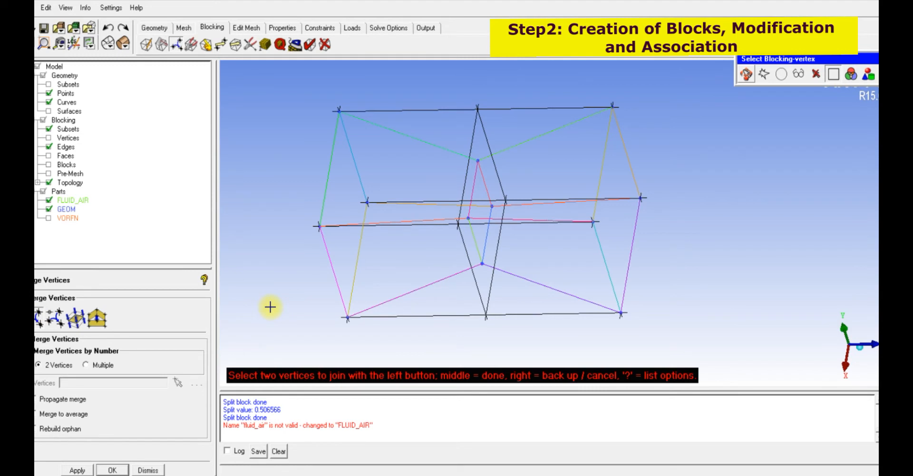
middle_click(308, 269)
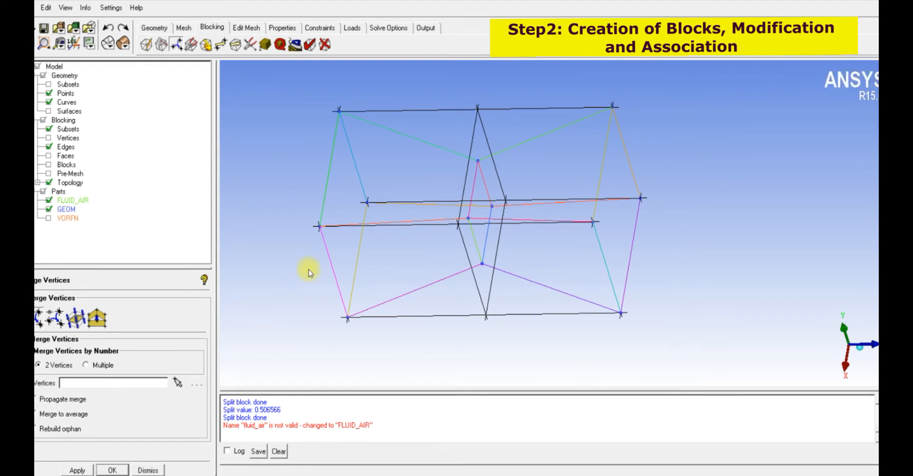
- Open the block editing options to examine the Merge Blocks settings and the related tools
left_click(190, 45)
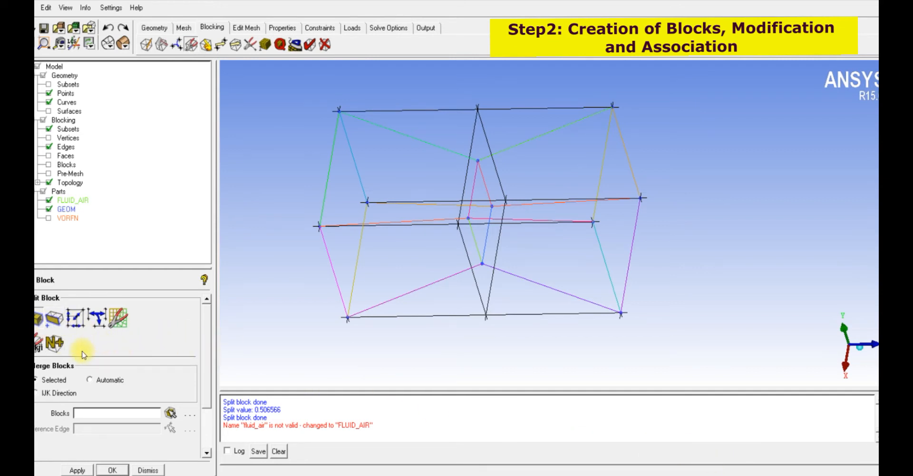
mouse_move(35, 307)
left_mouse_down()
mouse_move(77, 283)
mouse_move(97, 327)
mouse_move(167, 281)
left_mouse_up()
left_click_drag(108, 343, 111, 349)
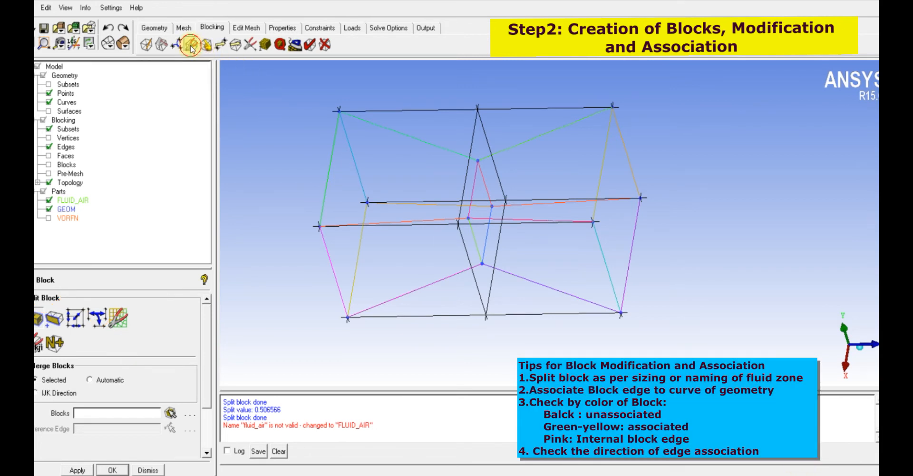
- Open the blocking associations and examine the tools for associating vertices, edges and faces with the geometry
left_click(206, 44)
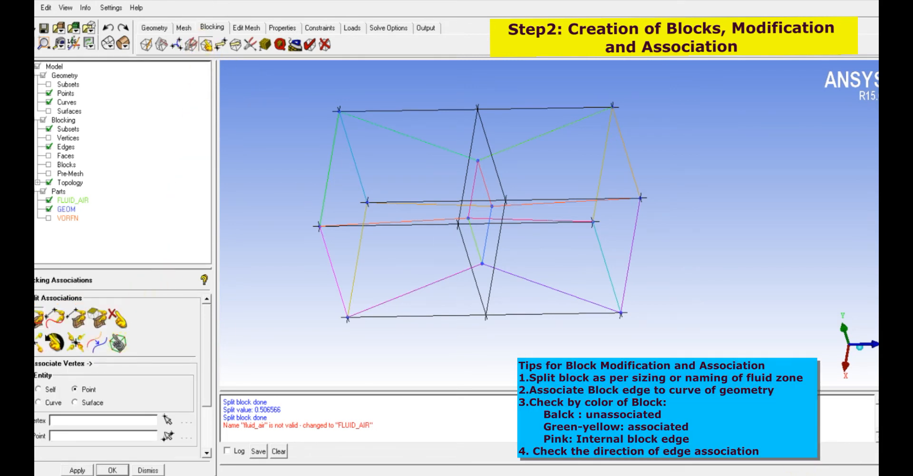
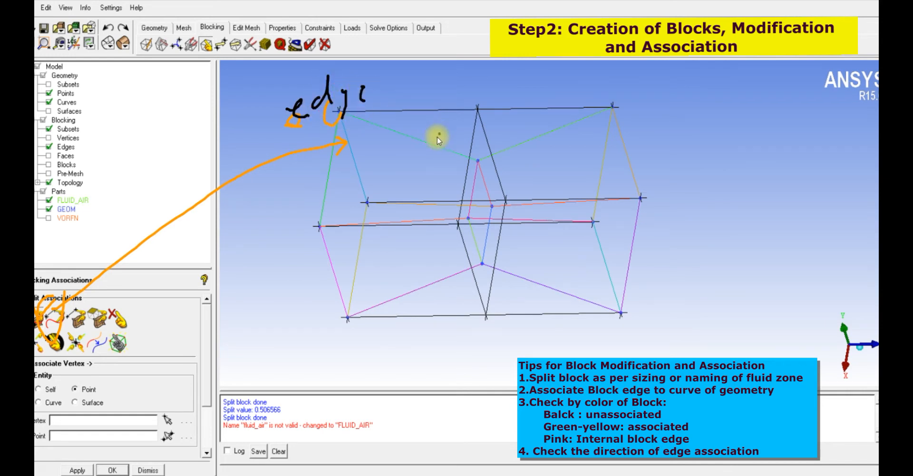
left_click_drag(440, 110, 424, 145)
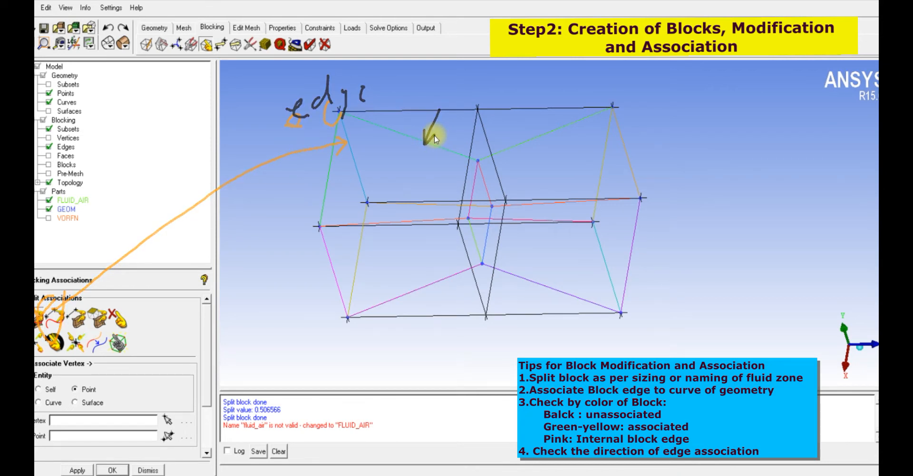
mouse_move(451, 118)
left_mouse_down()
mouse_move(432, 131)
mouse_move(438, 143)
mouse_move(453, 142)
left_mouse_up()
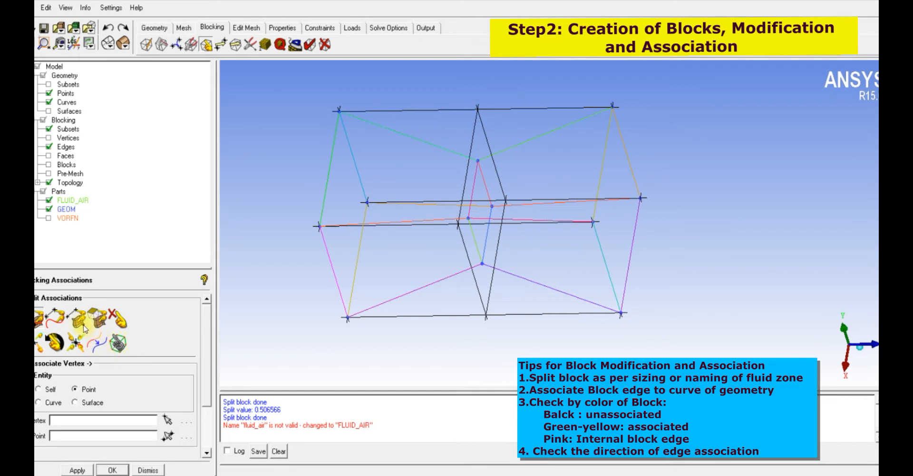
mouse_move(78, 325)
left_mouse_down()
mouse_move(305, 224)
mouse_move(389, 164)
mouse_move(415, 164)
mouse_move(407, 182)
left_mouse_up()
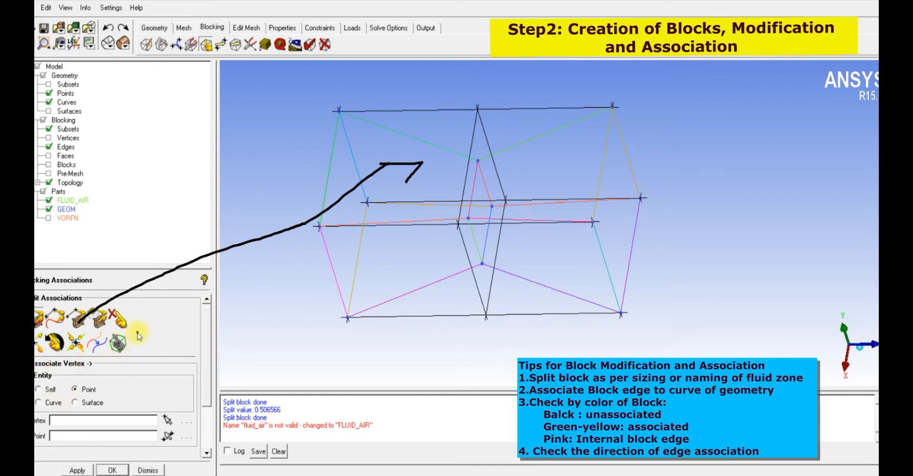
mouse_move(133, 316)
left_mouse_down()
mouse_move(106, 310)
mouse_move(113, 328)
mouse_move(127, 319)
mouse_move(107, 335)
mouse_move(138, 357)
mouse_move(125, 328)
left_mouse_up()
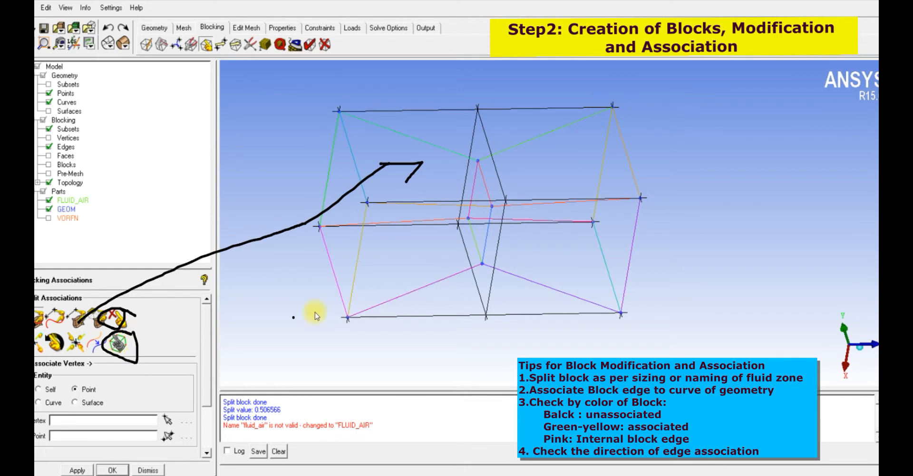
- Associate the two upper block edges at the mid-duct split with the matching upper curves of the throat square
left_click(54, 317)
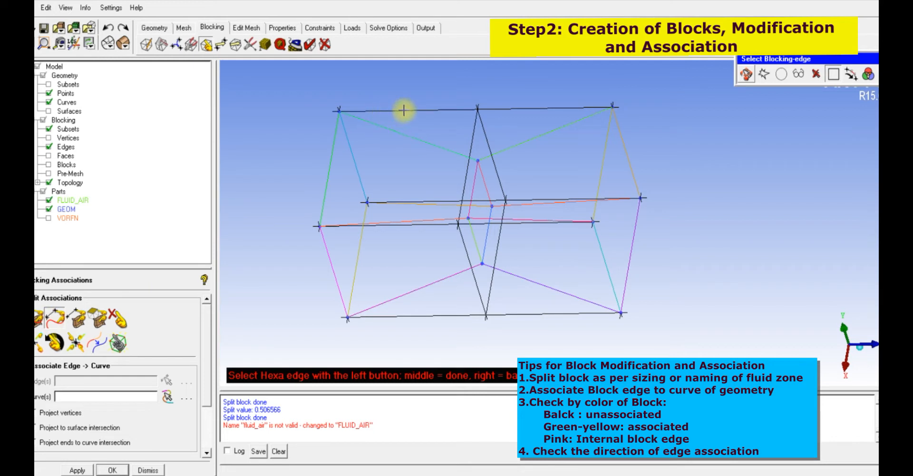
left_click(472, 136)
middle_click(472, 135)
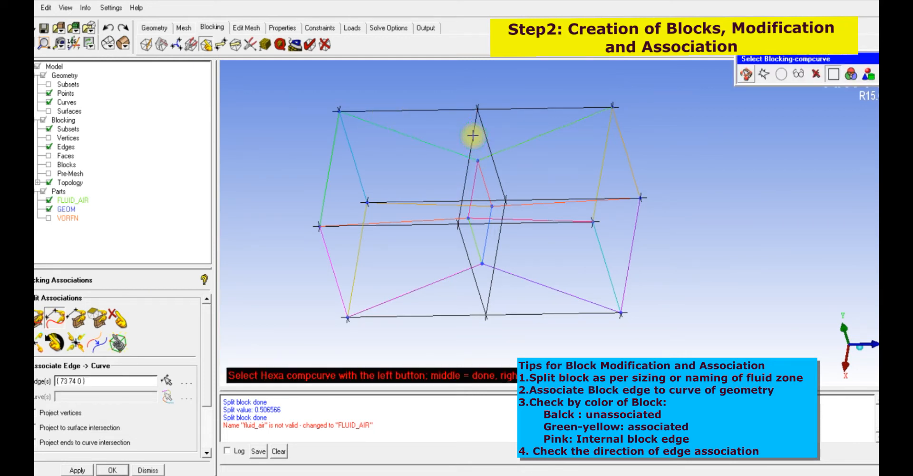
left_click(471, 179)
middle_click(470, 180)
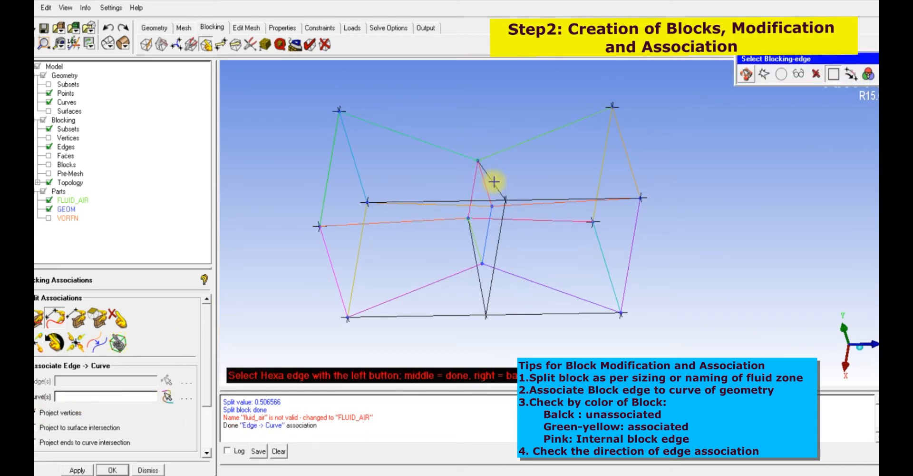
left_click(495, 183)
middle_click(495, 182)
left_click(488, 183)
middle_click(488, 183)
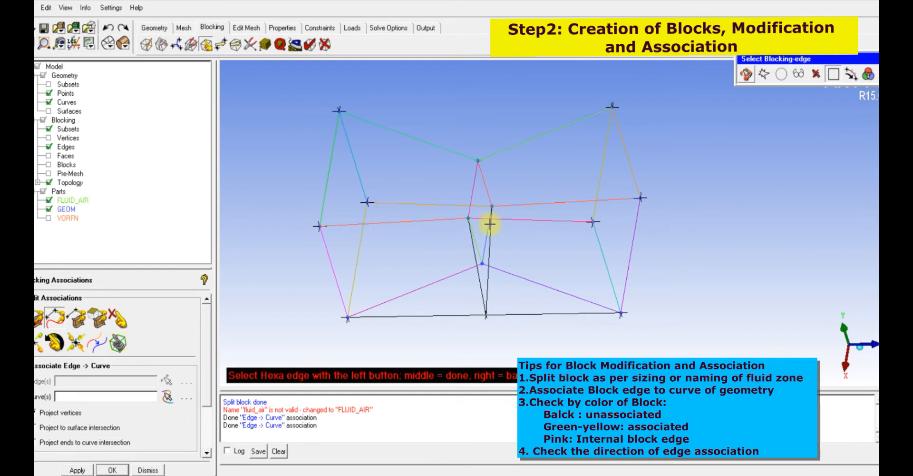
- Associate the two lower block edges at the mid-duct split with the matching lower curves of the throat square
left_click(485, 241)
middle_click(485, 243)
left_click(483, 239)
middle_click(482, 248)
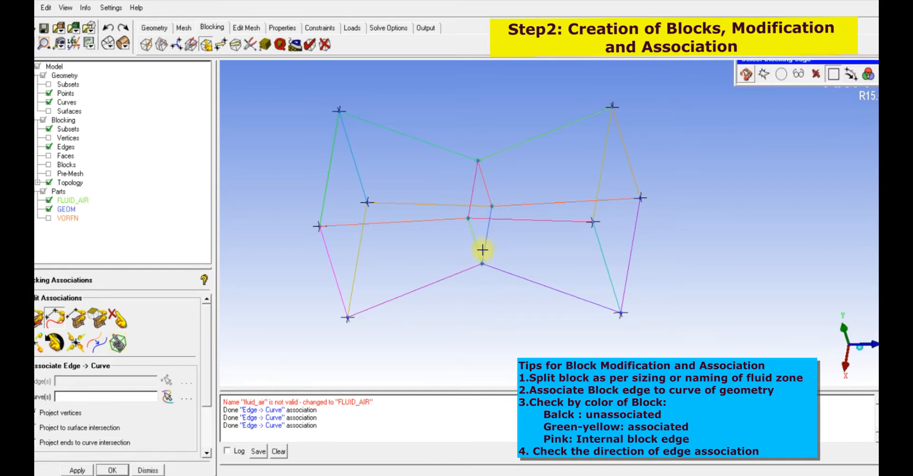
left_click(473, 240)
middle_click(473, 239)
left_click(473, 240)
middle_click(474, 241)
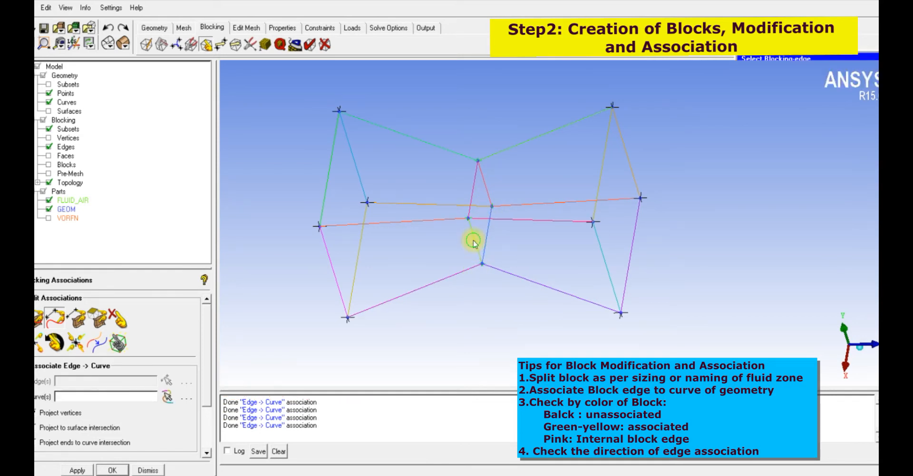
- Hide the geometry curves to check the throat block edges' association colours, and show the curves again
left_click(48, 102)
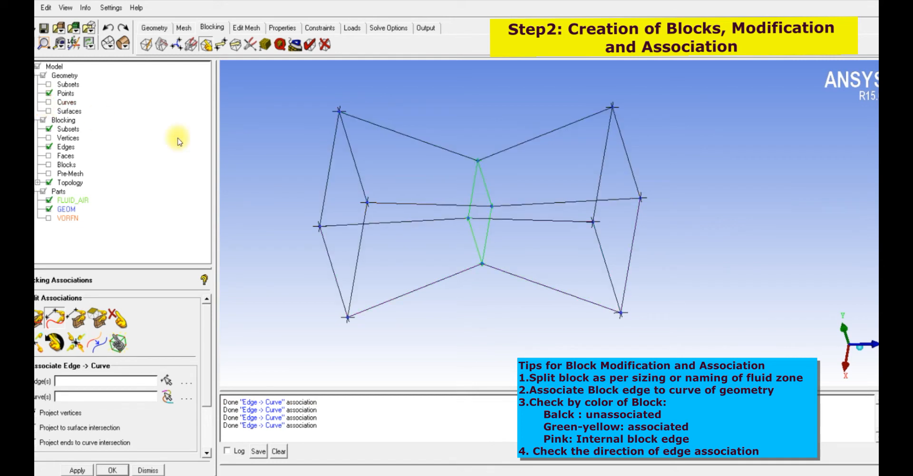
mouse_move(483, 139)
left_mouse_down()
mouse_move(423, 243)
mouse_move(516, 189)
mouse_move(498, 119)
left_mouse_up()
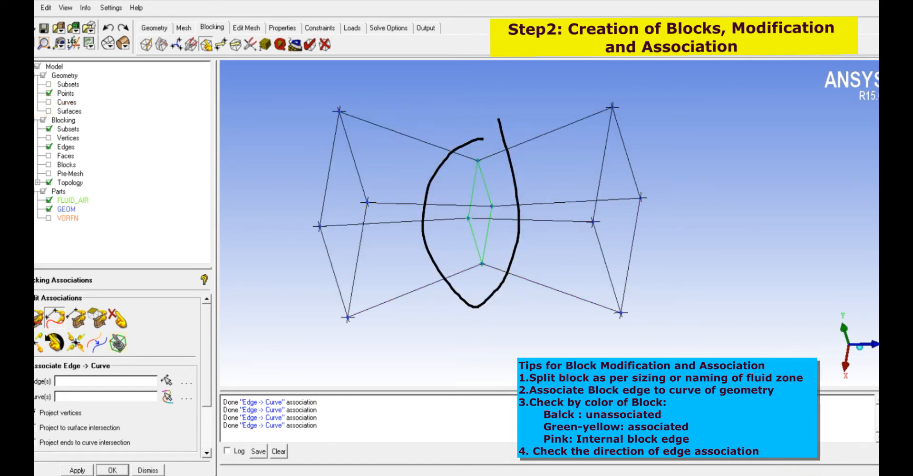
mouse_move(504, 159)
left_mouse_down()
mouse_move(440, 259)
mouse_move(507, 198)
left_mouse_up()
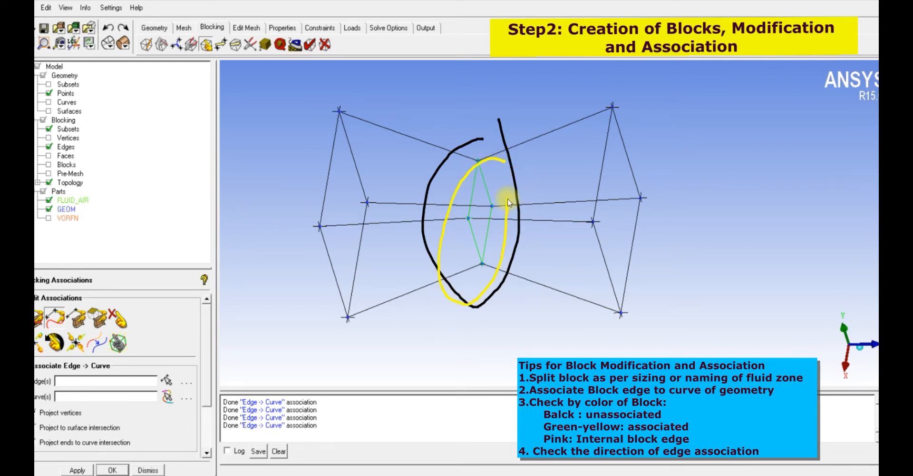
mouse_move(483, 364)
left_mouse_down()
mouse_move(486, 314)
mouse_move(489, 332)
mouse_move(509, 334)
mouse_move(494, 349)
left_mouse_up()
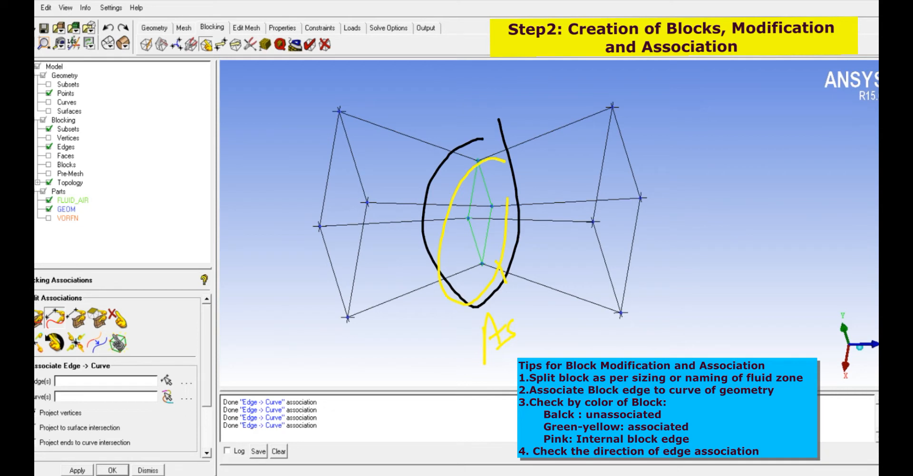
left_click_drag(648, 125, 628, 155)
left_click_drag(625, 136, 639, 151)
left_click(794, 467)
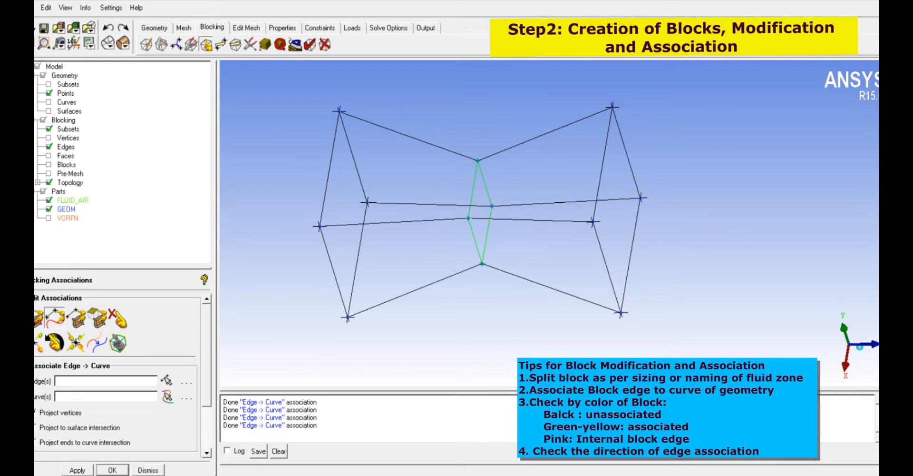
left_click(49, 102)
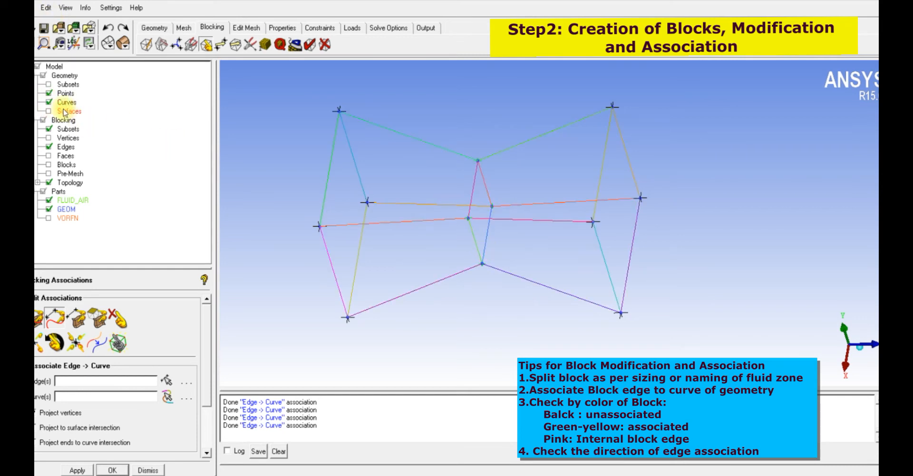
- Associate the two block edges meeting at the left corner of the Z = 0 square with their coincident curves
left_click(66, 316)
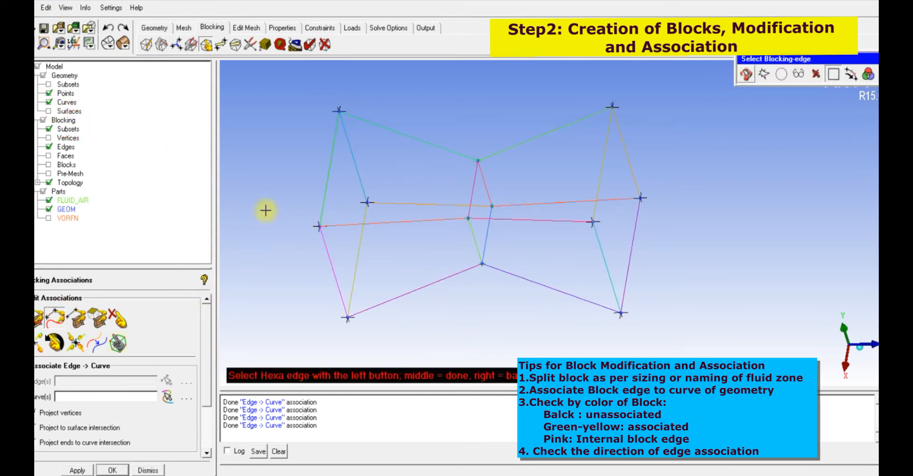
middle_click(334, 149)
left_click(334, 149)
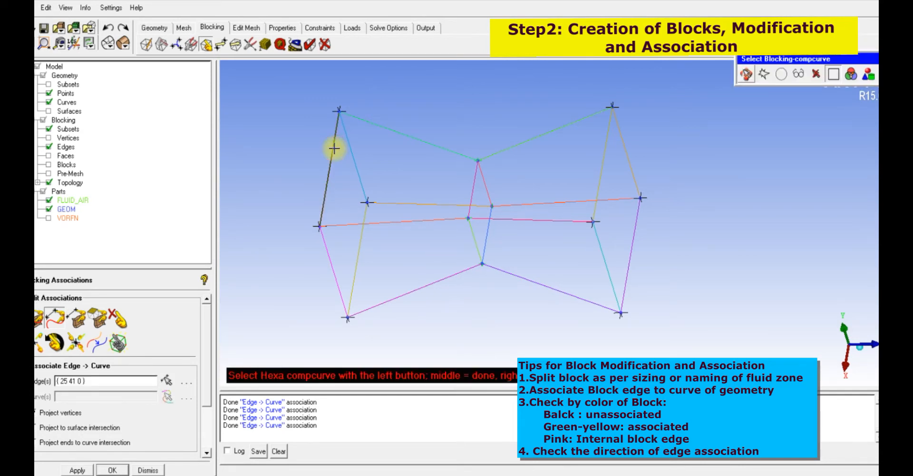
middle_click(334, 148)
left_click(323, 246)
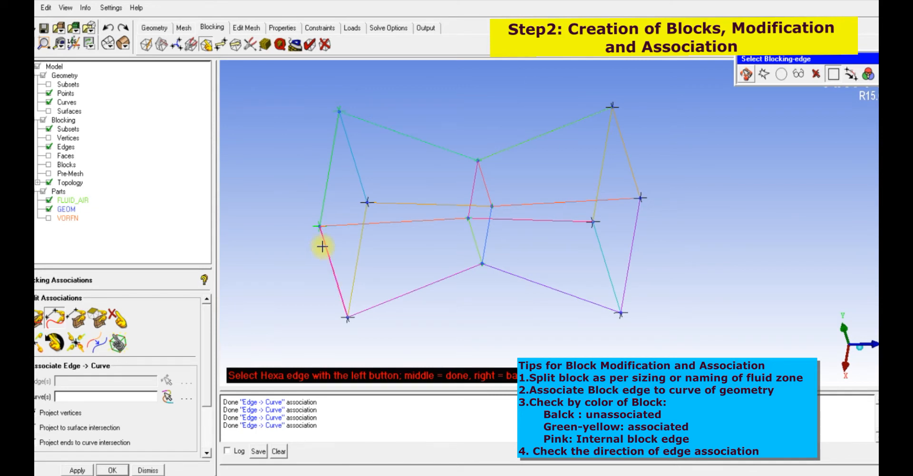
middle_click(323, 246)
left_click(323, 246)
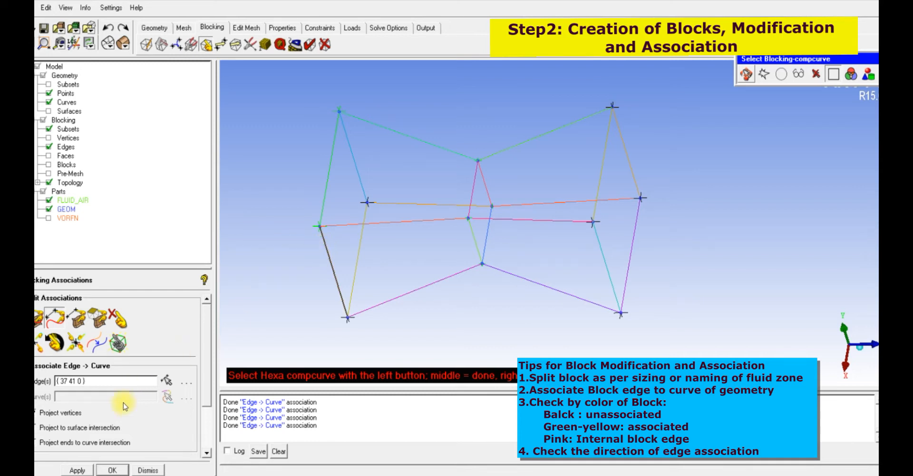
middle_click(322, 240)
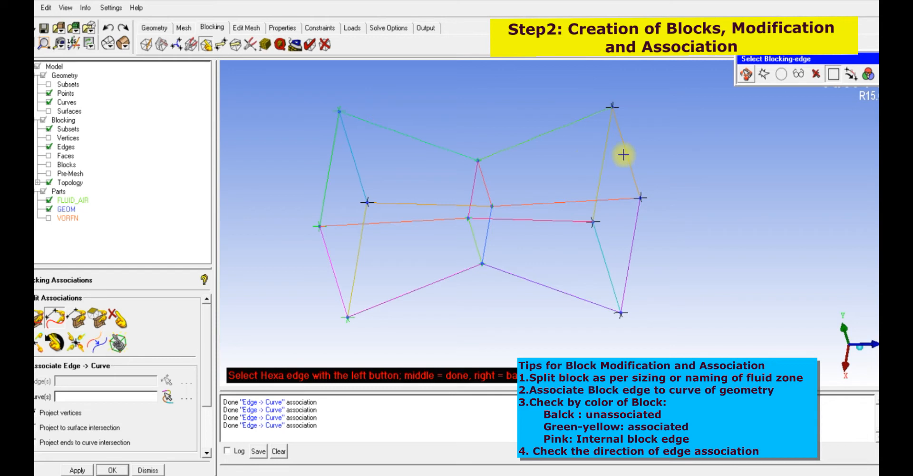
- Associate the upper diverging block edge, from the throat's top vertex to the Z = 20 square, with its coincident curve
left_click(555, 127)
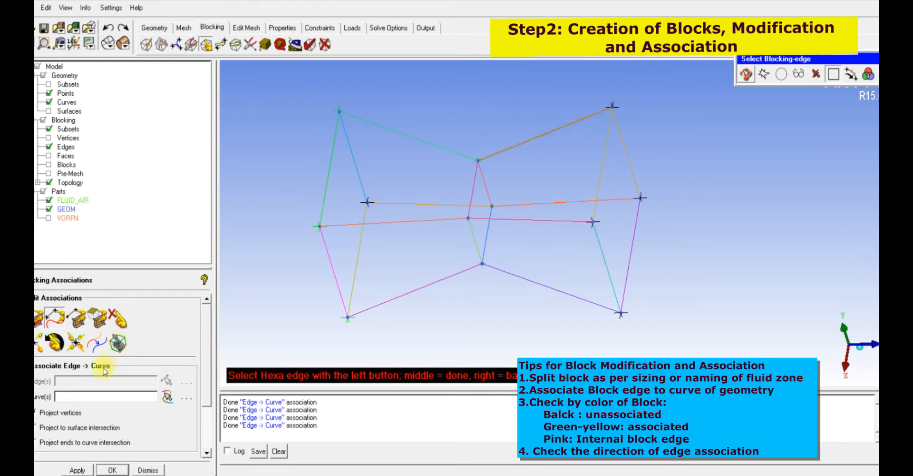
middle_click(534, 154)
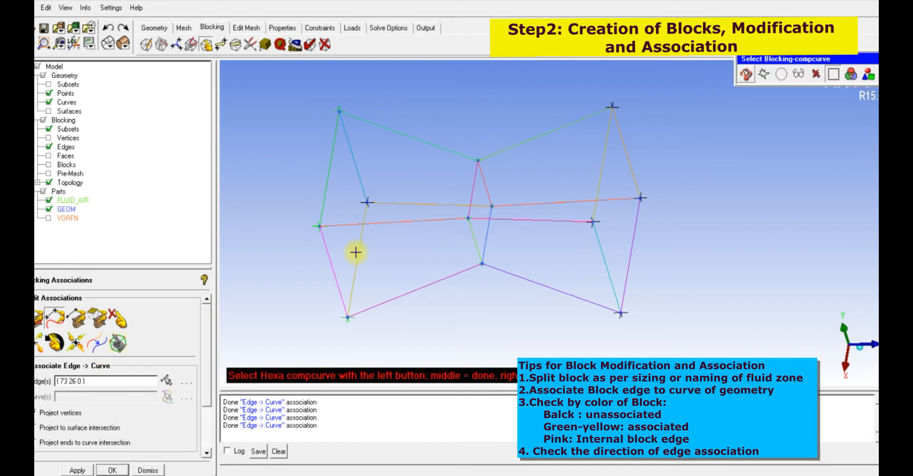
left_click(529, 141)
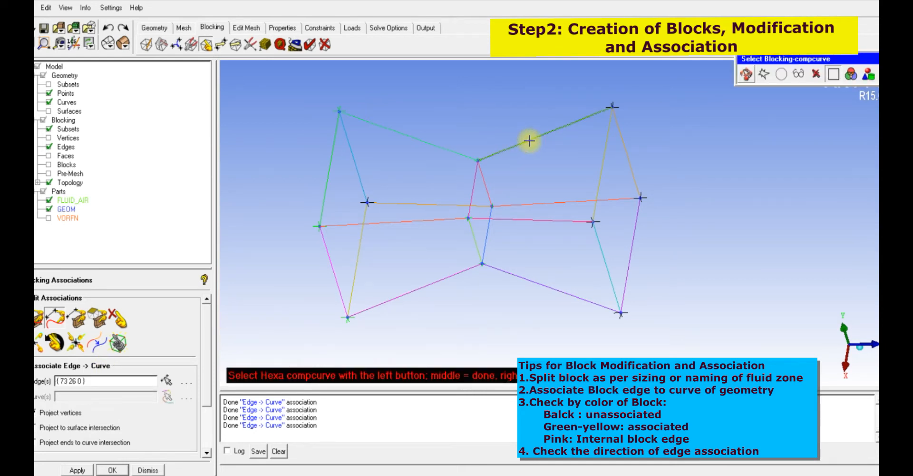
middle_click(529, 141)
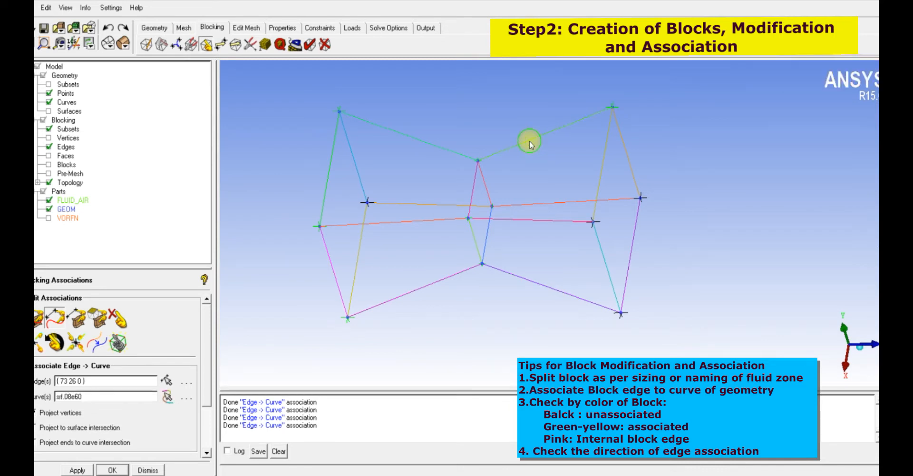
middle_click(559, 158)
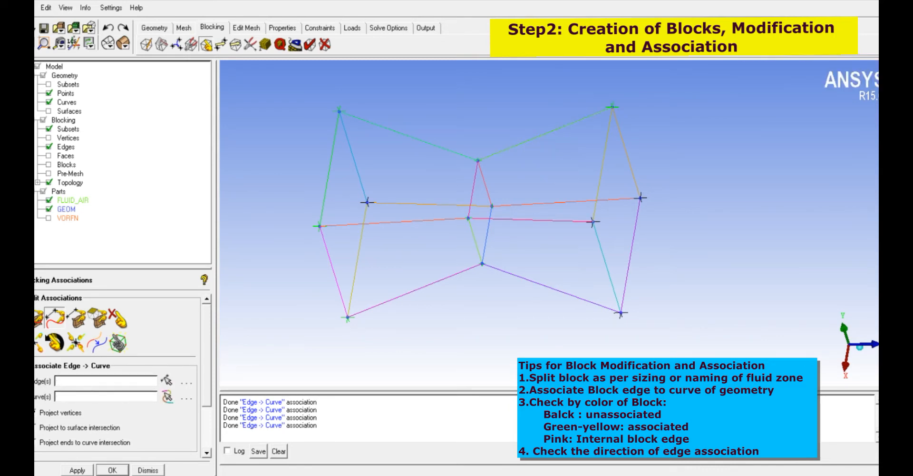
left_click(807, 472)
left_click_drag(498, 80, 497, 119)
left_click(515, 101)
left_click(524, 103)
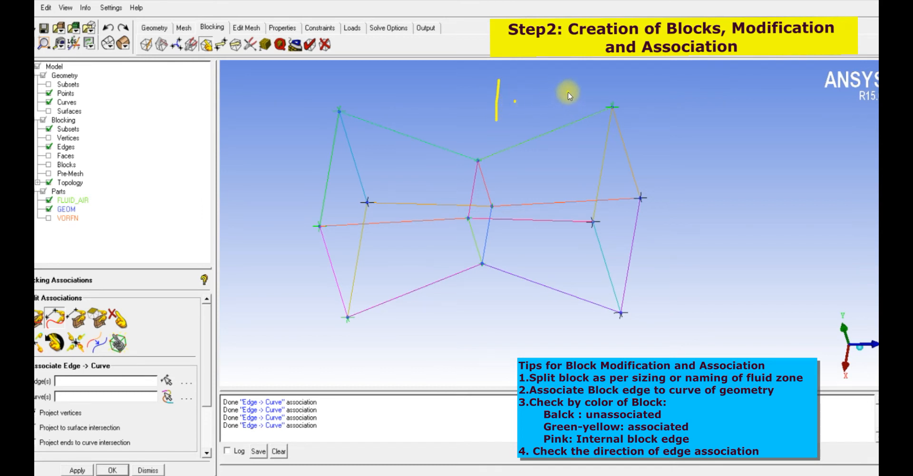
mouse_move(570, 93)
left_mouse_down()
mouse_move(617, 99)
mouse_move(632, 133)
left_mouse_up()
left_click_drag(646, 92, 722, 99)
mouse_move(801, 104)
left_mouse_down()
mouse_move(847, 92)
mouse_move(843, 123)
mouse_move(849, 107)
left_mouse_up()
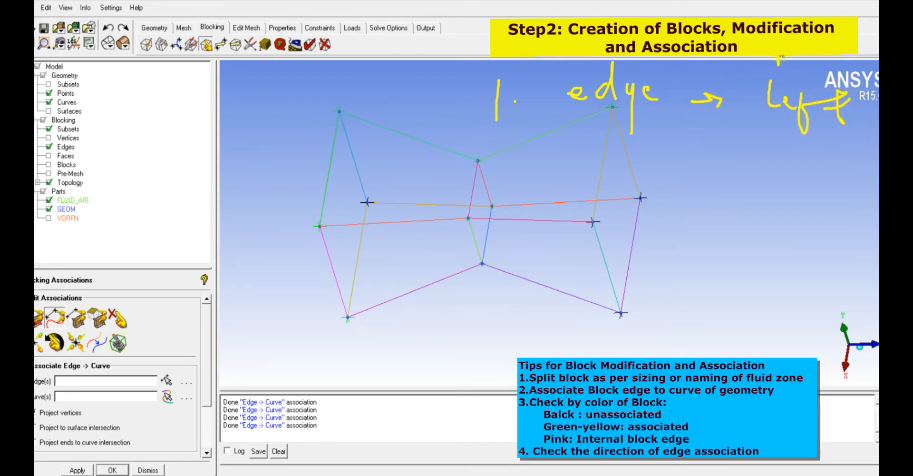
left_click_drag(796, 68, 815, 71)
left_click_drag(857, 62, 854, 70)
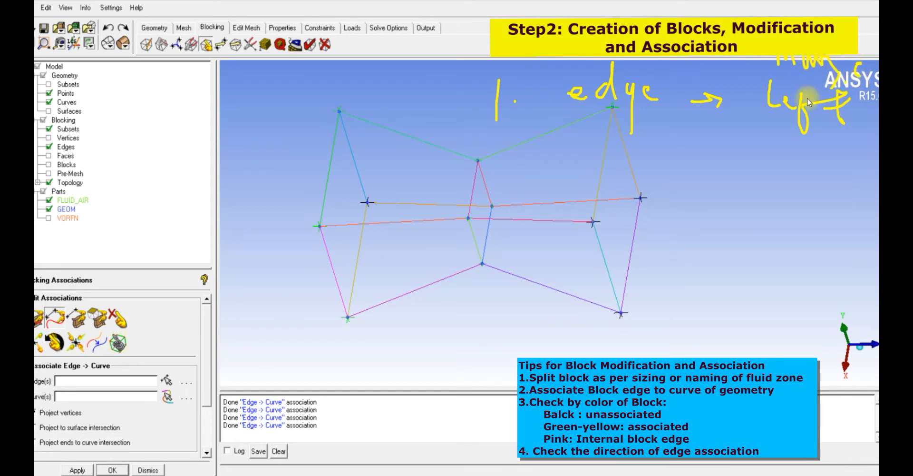
mouse_move(773, 142)
left_mouse_down()
mouse_move(773, 154)
mouse_move(850, 145)
left_mouse_up()
left_click_drag(492, 196, 517, 240)
left_click(551, 207)
left_click_drag(602, 190, 601, 222)
mouse_move(690, 202)
left_mouse_down()
mouse_move(727, 227)
mouse_move(790, 212)
mouse_move(790, 224)
left_mouse_up()
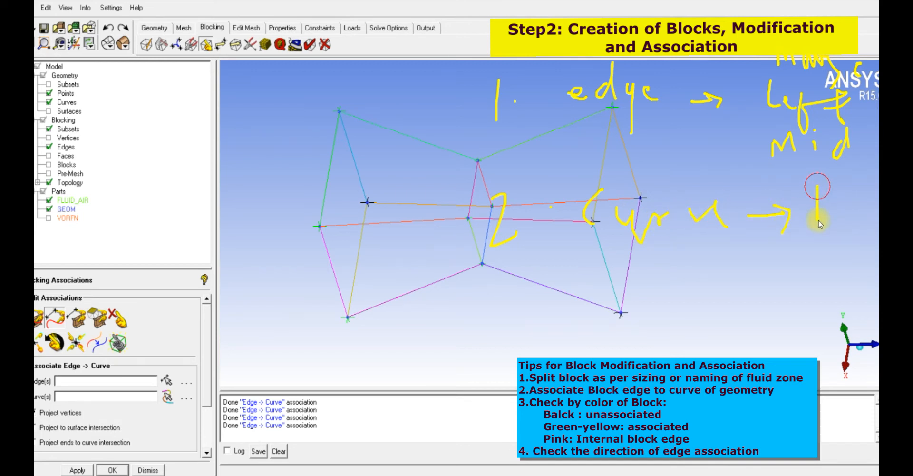
left_click_drag(863, 226, 878, 220)
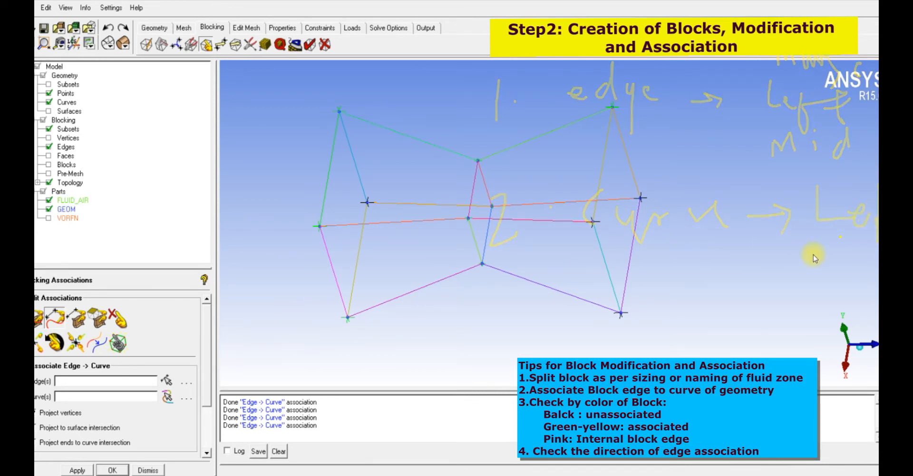
left_click_drag(796, 244, 860, 231)
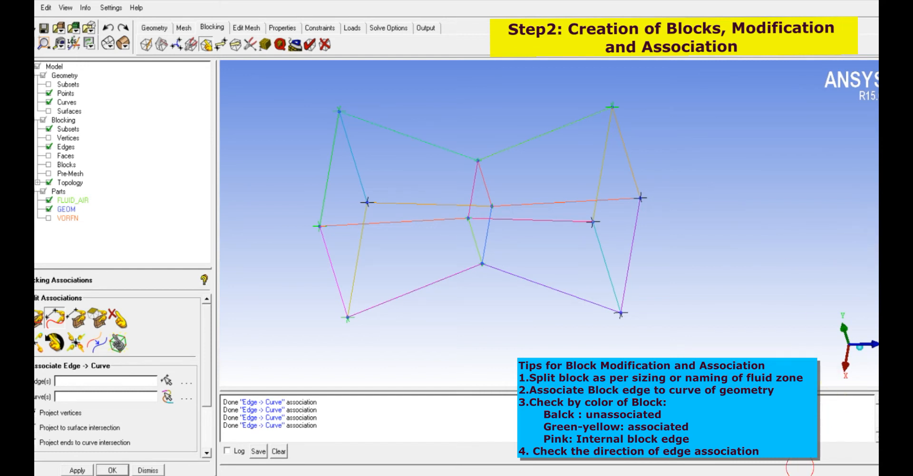
- Associate the lower converging block edge, from the Z = 0 square to the throat's bottom vertex, with its coincident curve
left_click(166, 380)
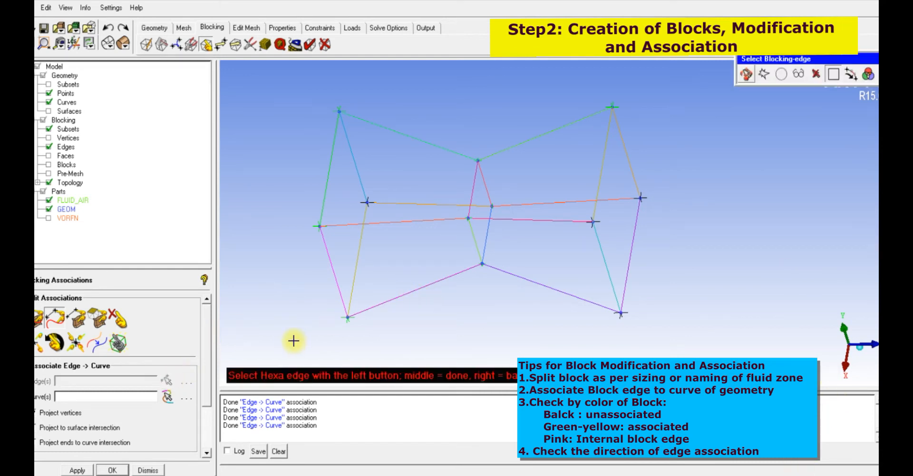
left_click(431, 283)
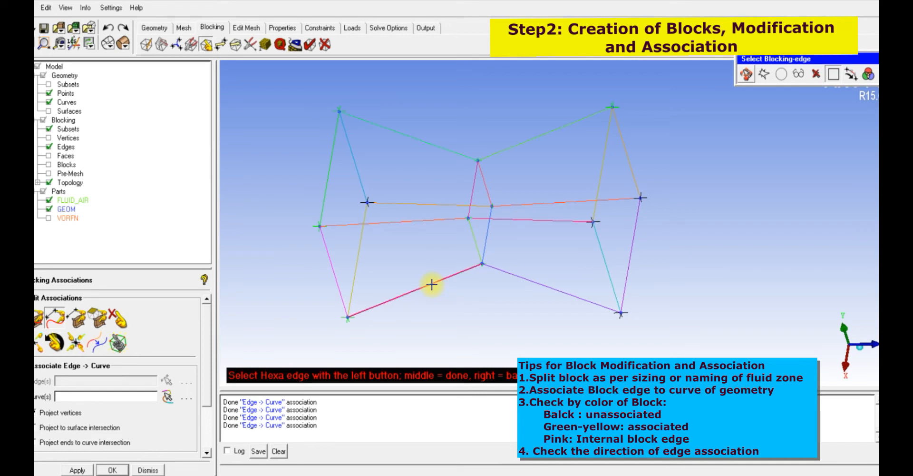
middle_click(432, 284)
left_click(432, 284)
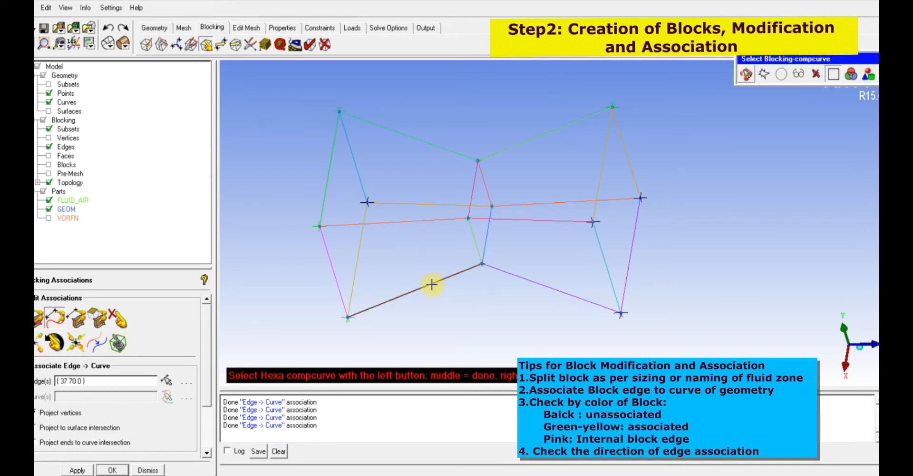
middle_click(431, 284)
- Associate the lower diverging block edge with its coincident curve, and briefly hide the curves to check the association colours
left_click(509, 277)
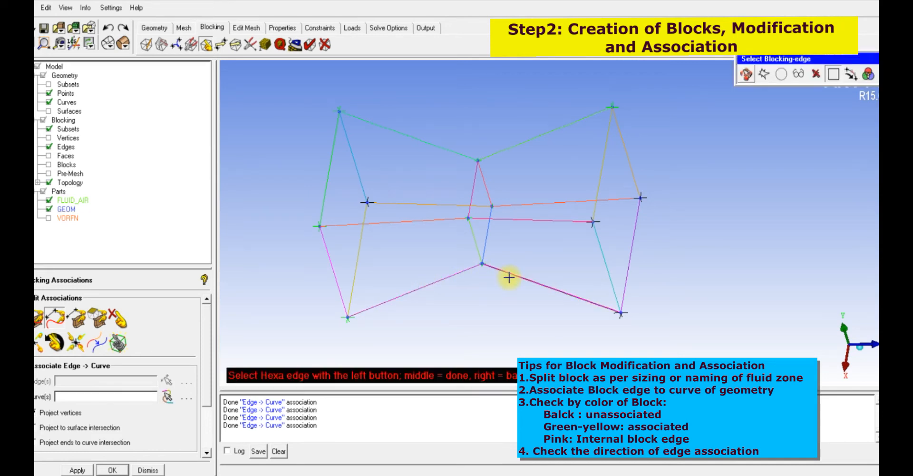
middle_click(509, 277)
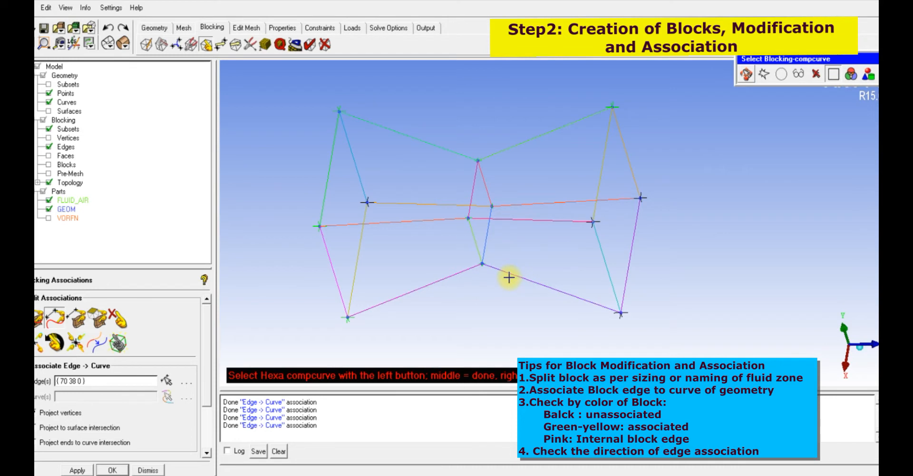
left_click(510, 276)
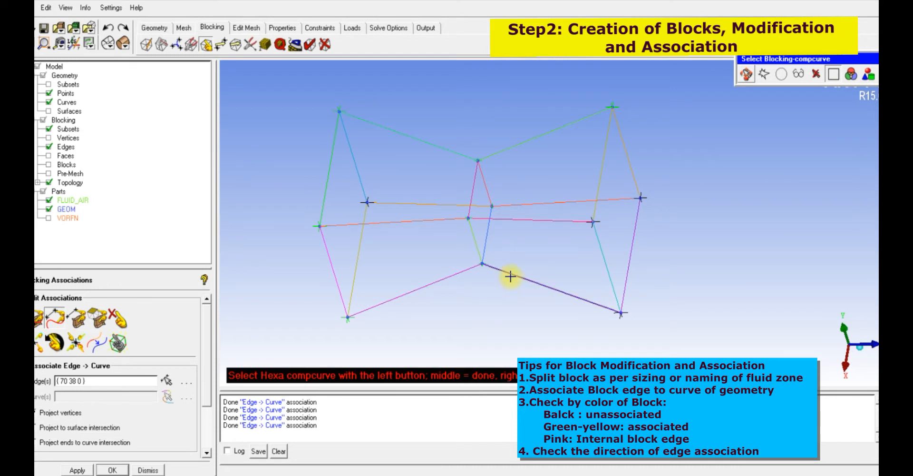
middle_click(510, 277)
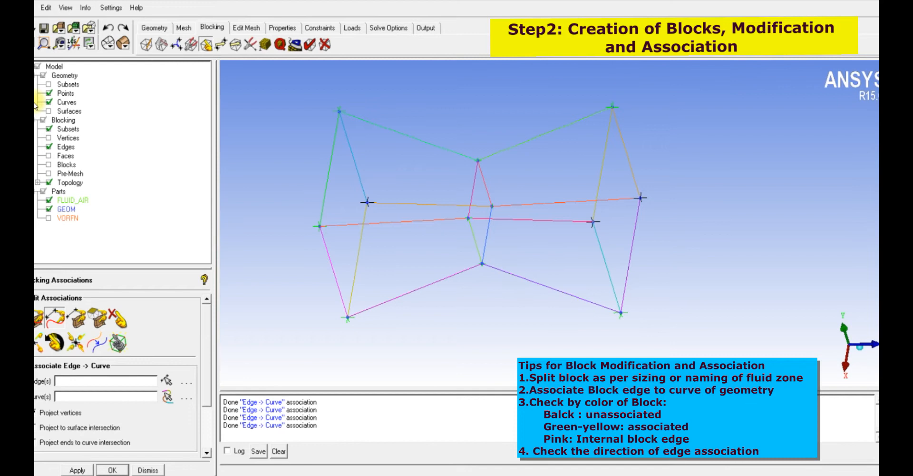
left_click(49, 103)
left_click(50, 102)
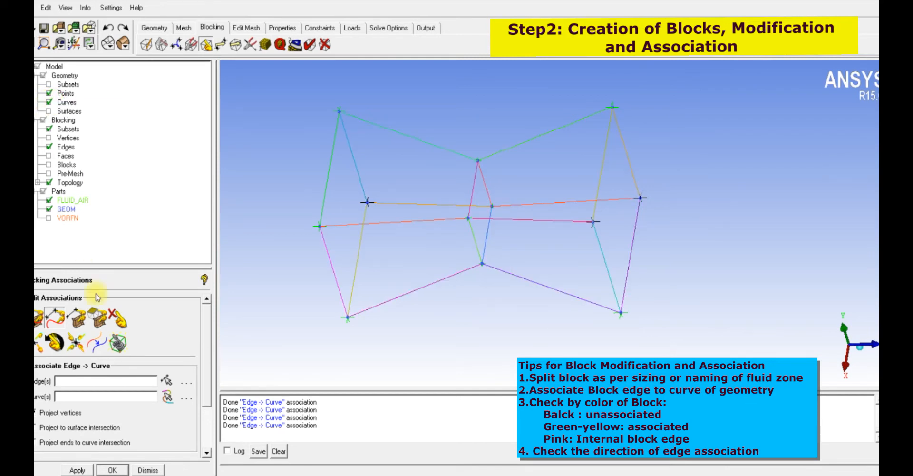
- Try to associate the upper converging block edge with its curve, checking the edge colours with the curves hidden
left_click(167, 381)
left_click(437, 152)
middle_click(436, 152)
left_click(437, 152)
middle_click(436, 152)
middle_click(436, 151)
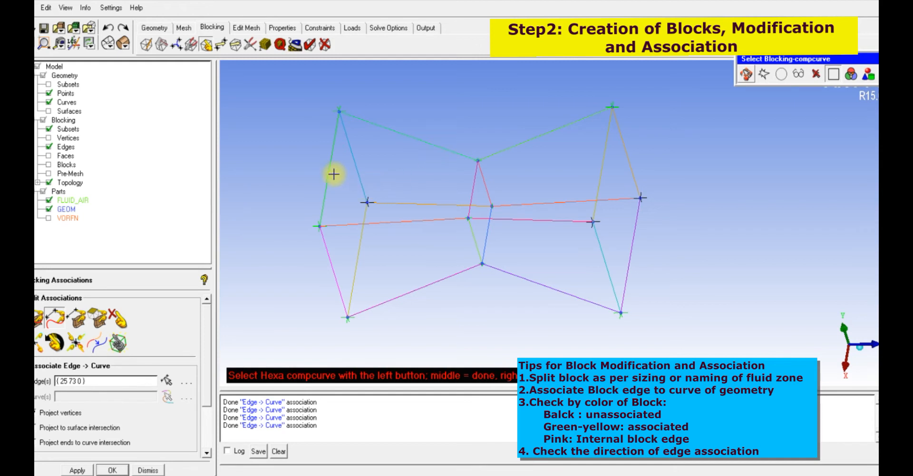
left_click(49, 102)
left_click(50, 102)
- Try to associate the block edges meeting at the throat's right vertex with curves, and undo the last edge association
left_click(403, 200)
middle_click(403, 199)
left_click(402, 200)
middle_click(403, 200)
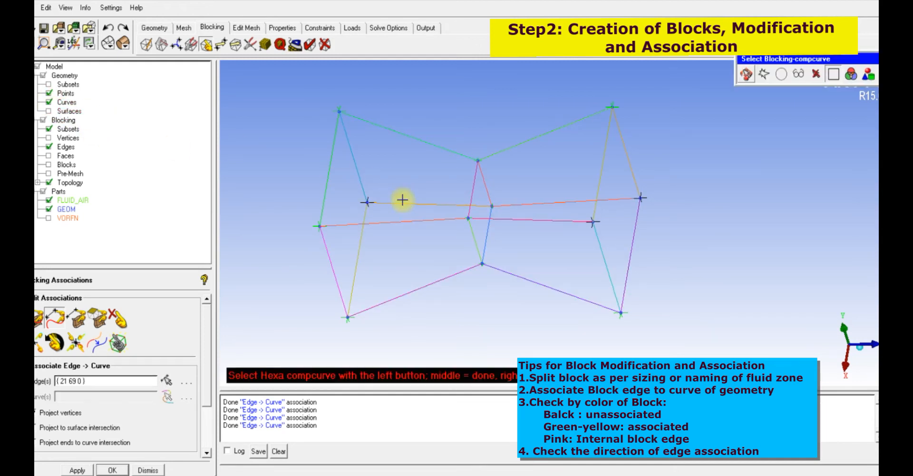
left_click(566, 207)
middle_click(567, 207)
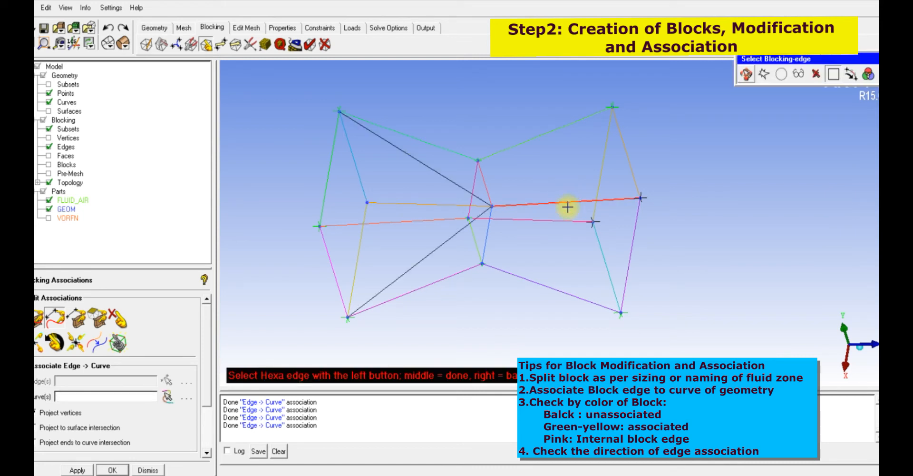
key("ctrl+z")
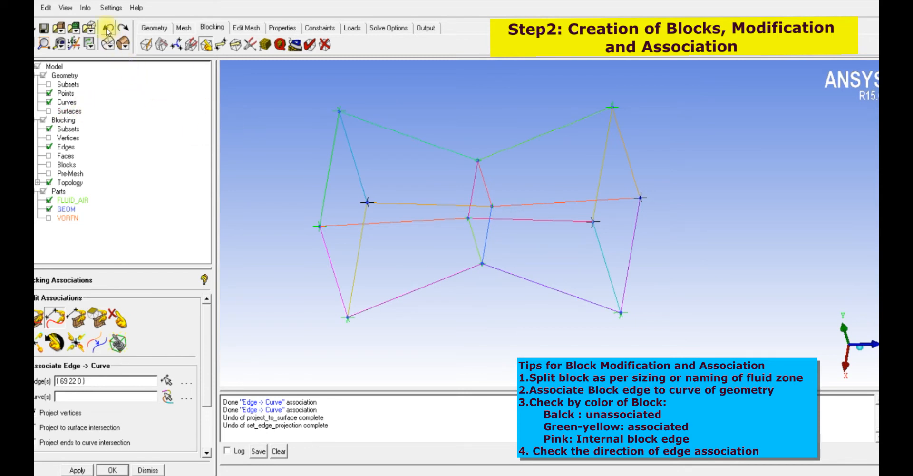
- Turn on Show Association for the block edges and inspect the direction of the association arrows
left_click(49, 102)
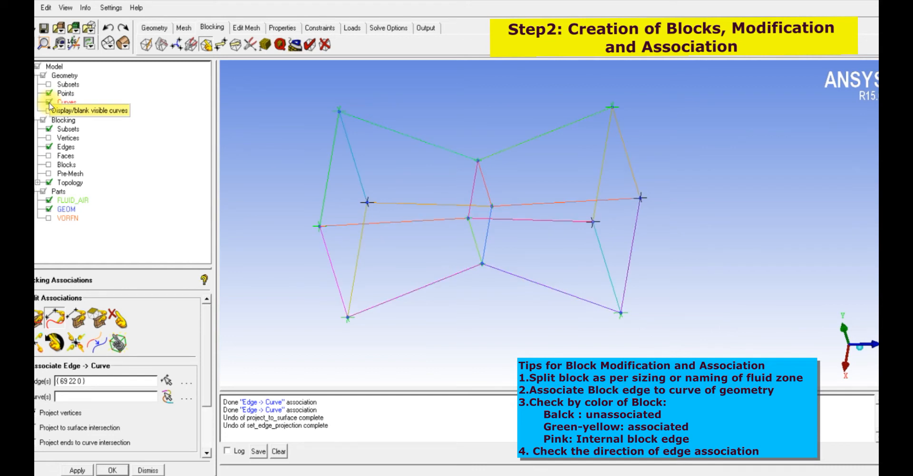
right_click(72, 149)
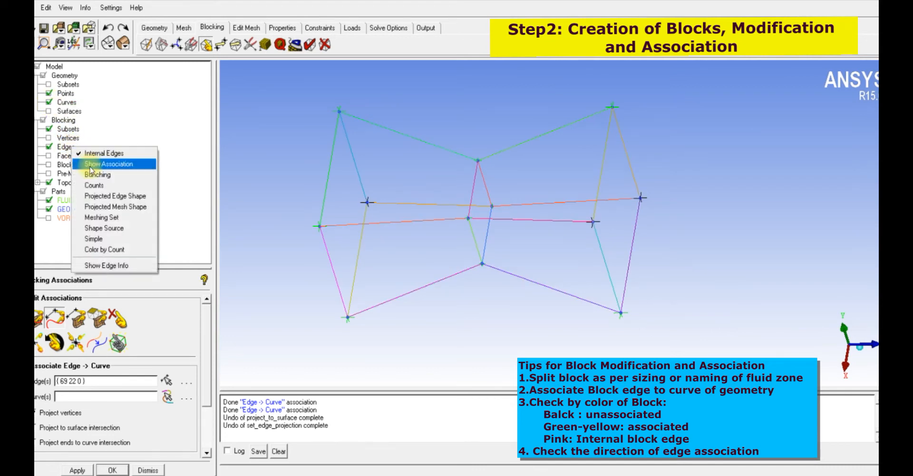
left_click(87, 150)
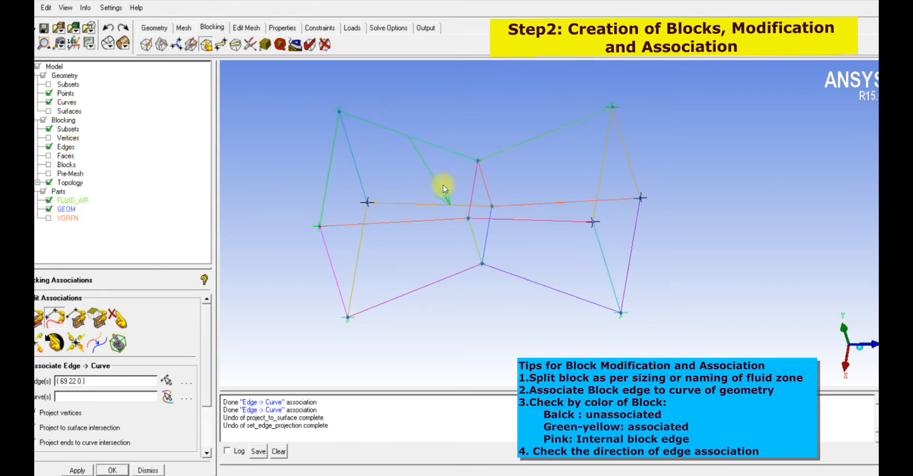
middle_click_drag(463, 178, 453, 195)
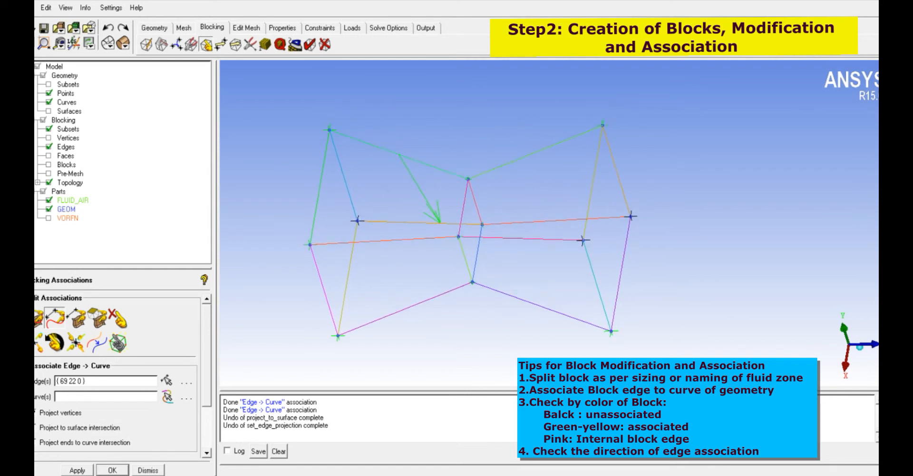
- Re-associate the upper converging block edge with its coincident curve, and check its colour with the curves briefly hidden
left_click(166, 380)
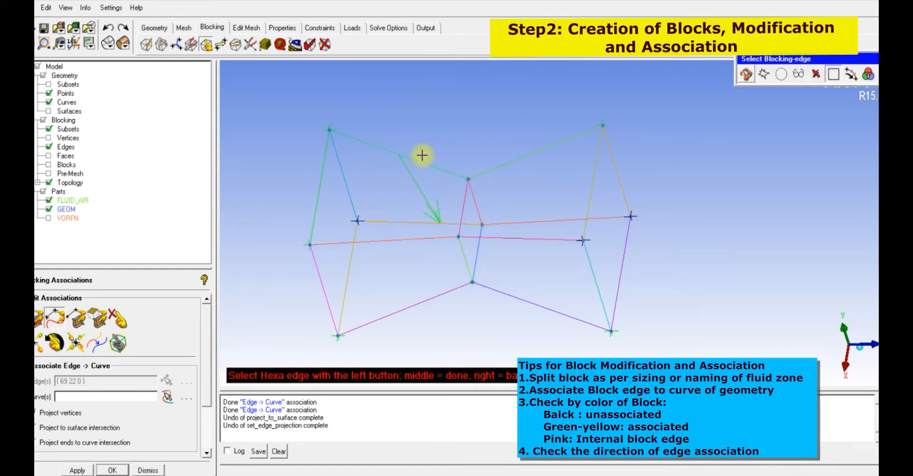
middle_click(421, 159)
left_click(421, 159)
middle_click(420, 159)
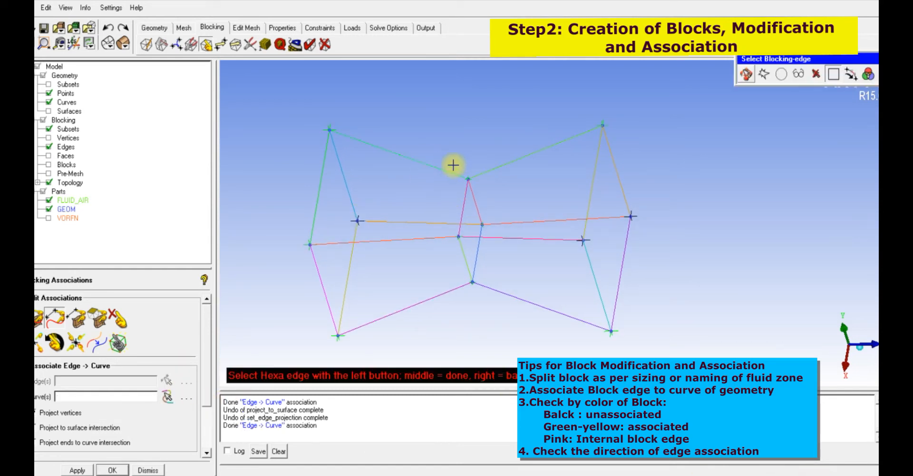
middle_click(405, 169)
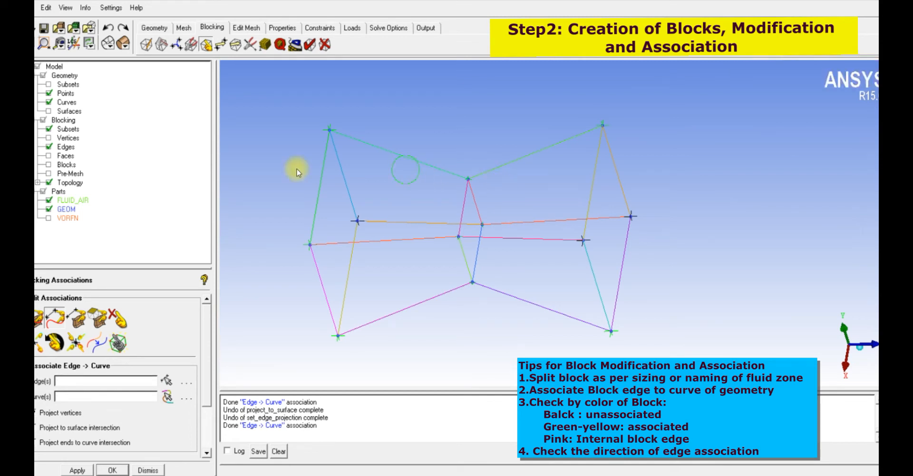
left_click(49, 103)
left_click(48, 103)
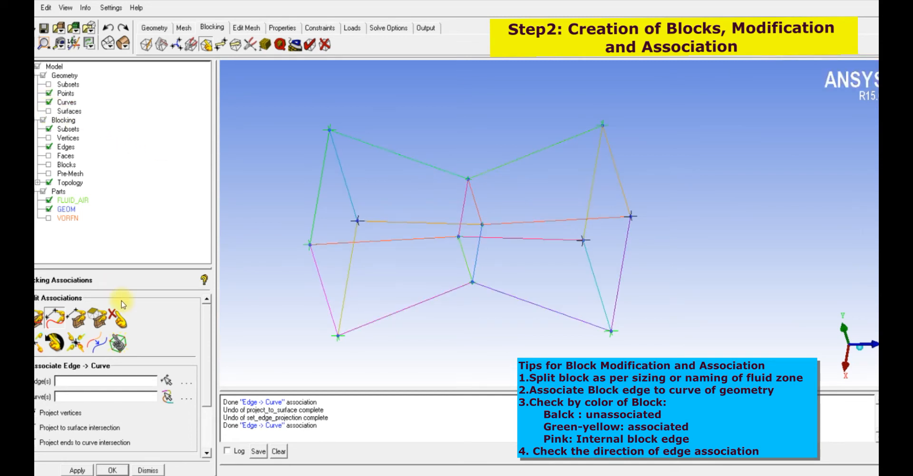
- Associate the upper-right and lower-left block edges of the Z = 0 square with their coincident curves
left_click(167, 380)
left_click(348, 200)
middle_click(348, 200)
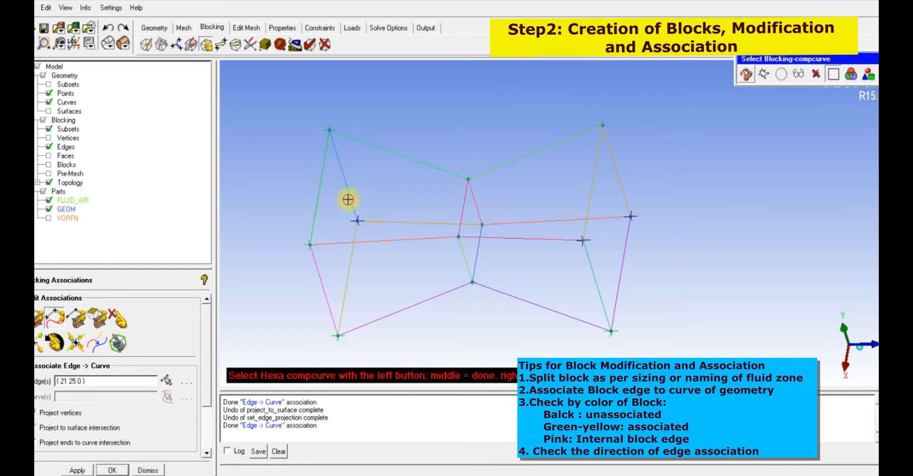
middle_click(348, 199)
left_click(319, 278)
middle_click(318, 278)
left_click(318, 278)
middle_click(319, 278)
- Re-associate the lower converging block edge with its coincident curve, and toggle the curves to check the remaining edges
left_click(408, 308)
middle_click(408, 308)
left_click(408, 309)
middle_click(408, 308)
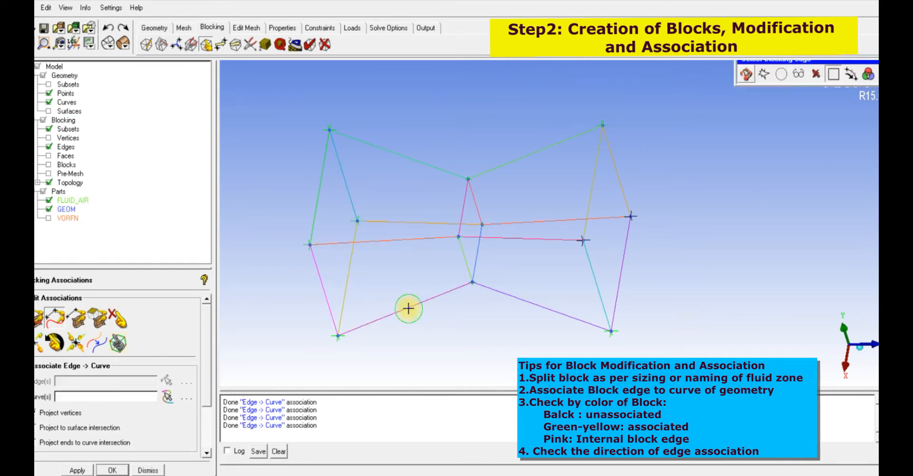
left_click(49, 103)
left_click(48, 103)
- Associate the lower-right block edge of the Z = 0 square with its coincident curve
left_click(349, 258)
middle_click(348, 259)
left_click(349, 259)
middle_click(361, 252)
- Associate the converging and diverging block edges meeting at the throat's right vertex with their coincident curves
left_click(425, 223)
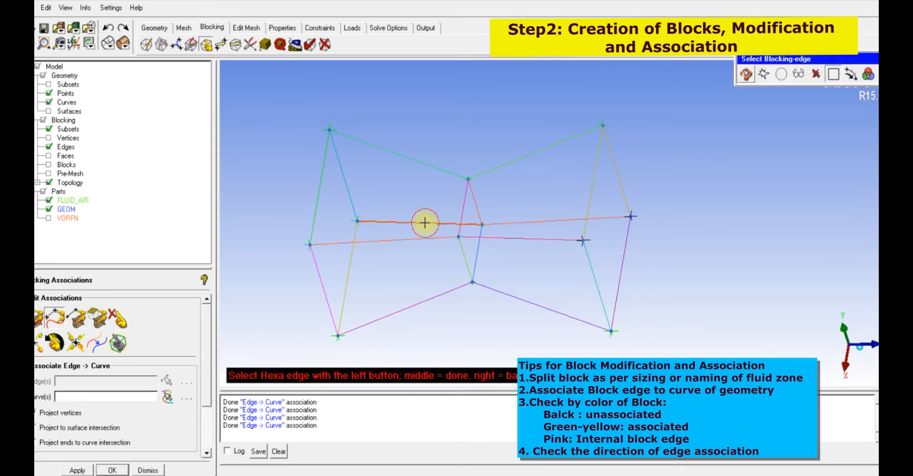
middle_click(425, 222)
left_click(521, 216)
middle_click(521, 216)
- Check the unassociated edges with the curves hidden, and associate the two lower block edges of the Z = 20 square with their coincident curves
left_click(594, 270)
middle_click(594, 269)
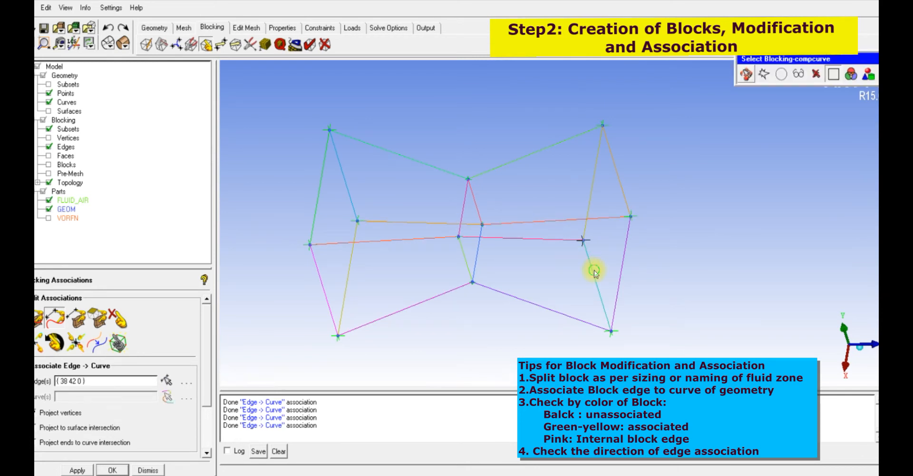
left_click(49, 102)
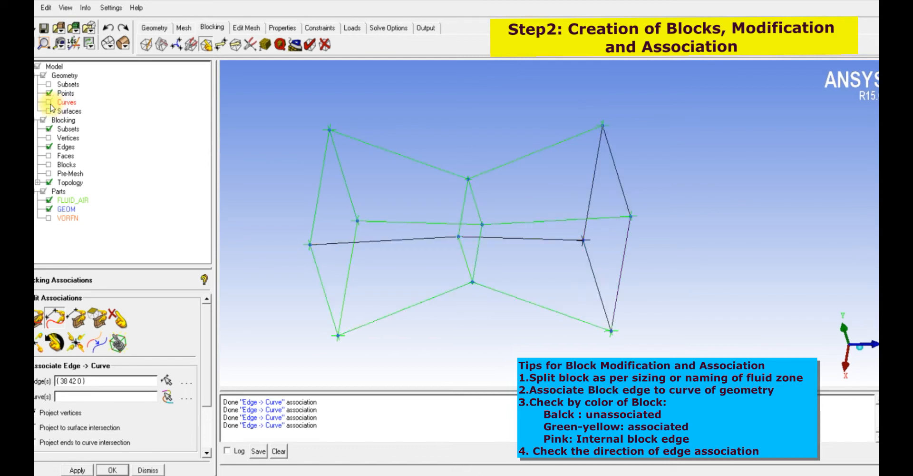
left_click(49, 103)
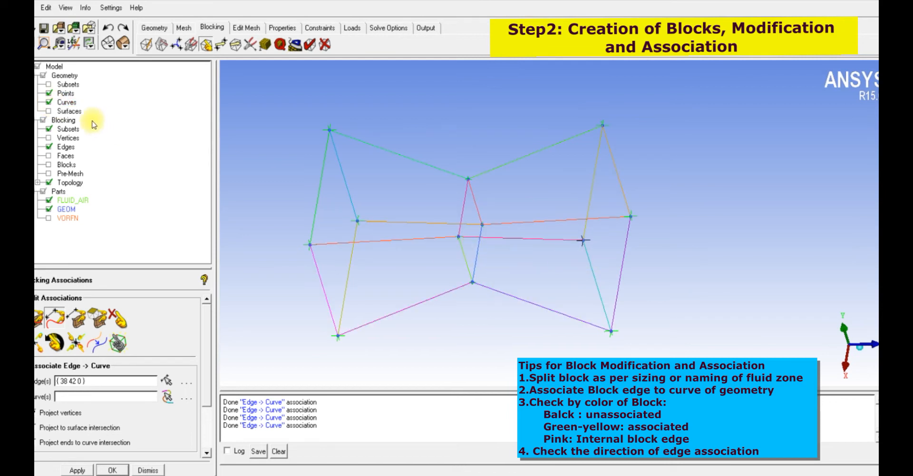
left_click(166, 380)
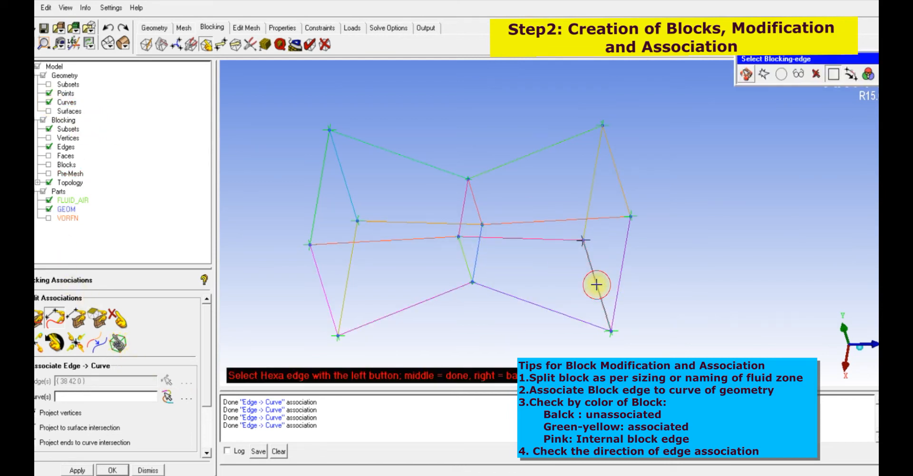
left_click(622, 270)
middle_click(621, 270)
left_click(622, 270)
middle_click(622, 270)
- Associate the upper-left block edge of the Z = 20 square with its coincident curve, and check the edge colours without the curves
left_click(597, 182)
middle_click(597, 182)
left_click(597, 182)
middle_click(597, 181)
middle_click(597, 182)
left_click(48, 102)
left_click(49, 102)
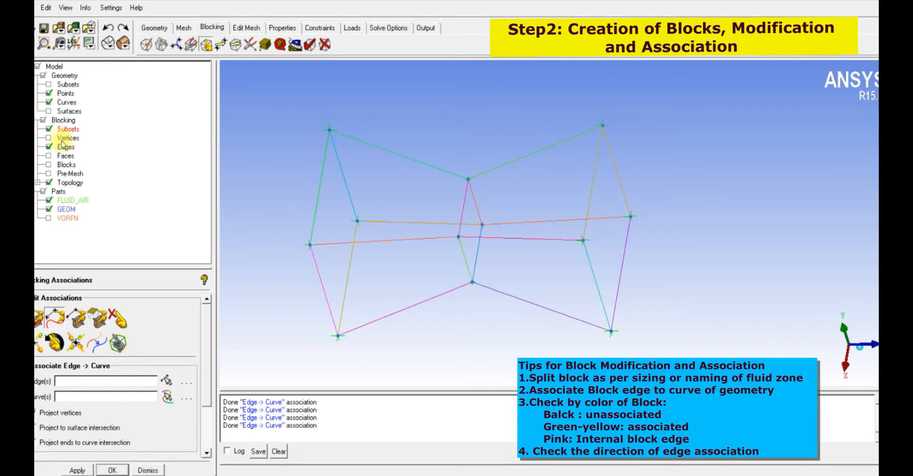
- Associate the converging and diverging block edges meeting at the throat's left vertex with their coincident curves
left_click(168, 380)
left_click(401, 240)
middle_click(401, 240)
left_click(402, 241)
middle_click(403, 241)
left_click(545, 242)
middle_click(546, 243)
left_click(546, 243)
middle_click(546, 243)
- Associate the upper-right block edge of the Z = 20 square with its coincident curve, and hide the geometry curves
left_click(623, 185)
middle_click(623, 185)
left_click(623, 184)
middle_click(623, 184)
left_click(49, 103)
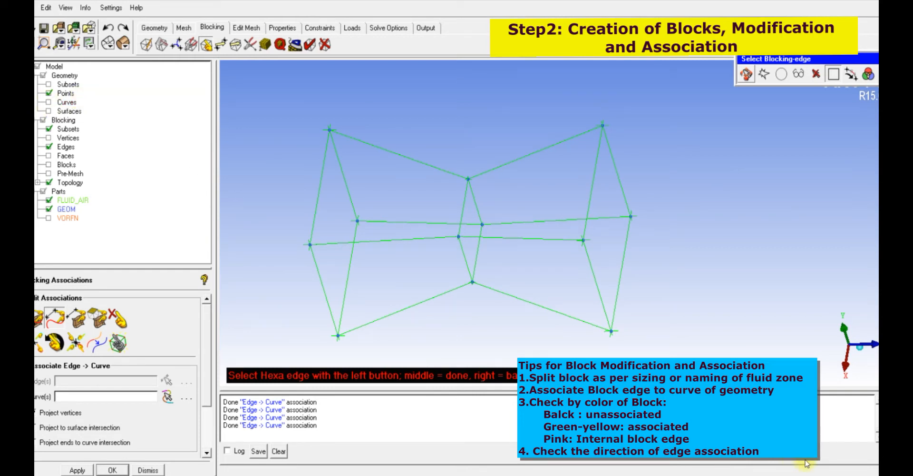
mouse_move(451, 147)
left_mouse_down()
mouse_move(498, 142)
mouse_move(527, 172)
left_mouse_up()
mouse_move(564, 127)
left_mouse_down()
mouse_move(564, 167)
mouse_move(589, 142)
left_mouse_up()
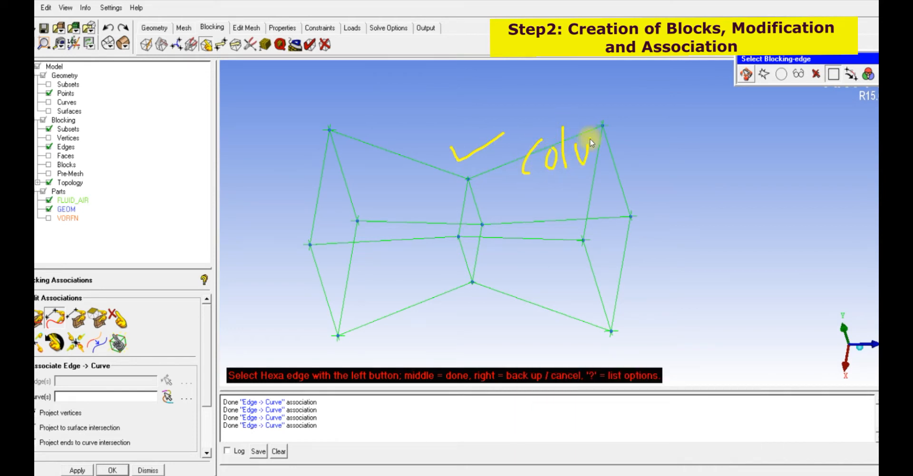
left_click_drag(595, 187, 666, 202)
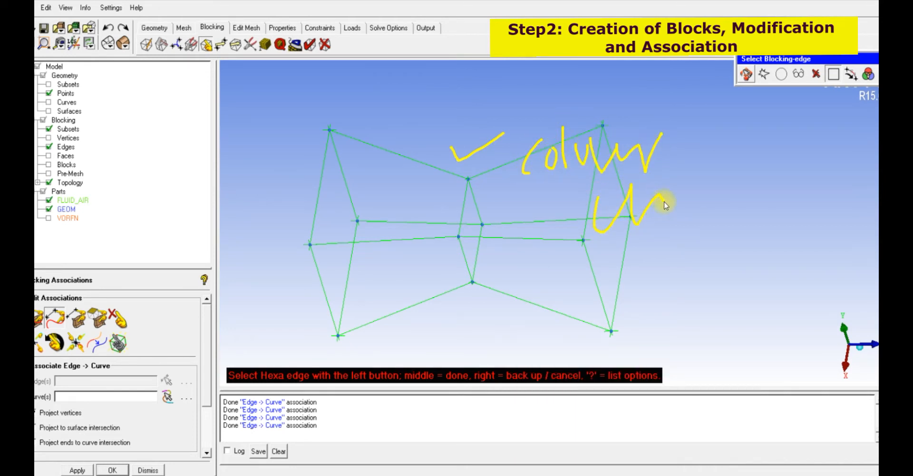
left_click_drag(480, 168, 462, 208)
left_click_drag(608, 331, 614, 303)
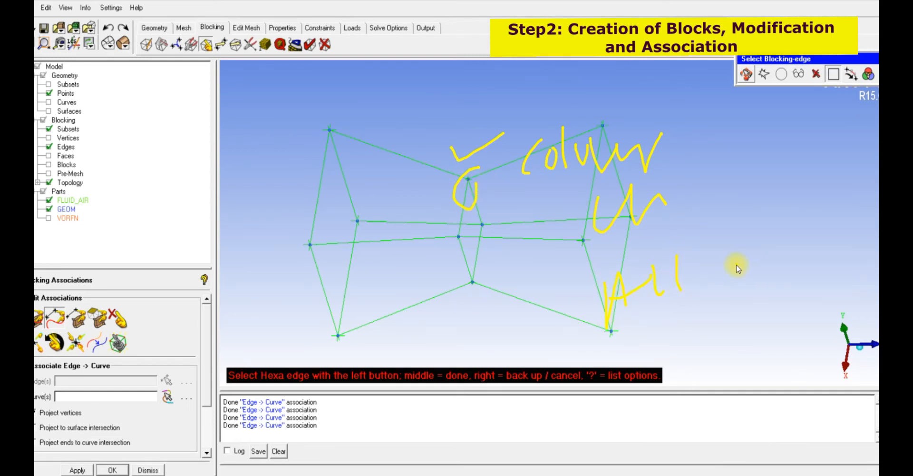
left_click_drag(316, 259, 489, 185)
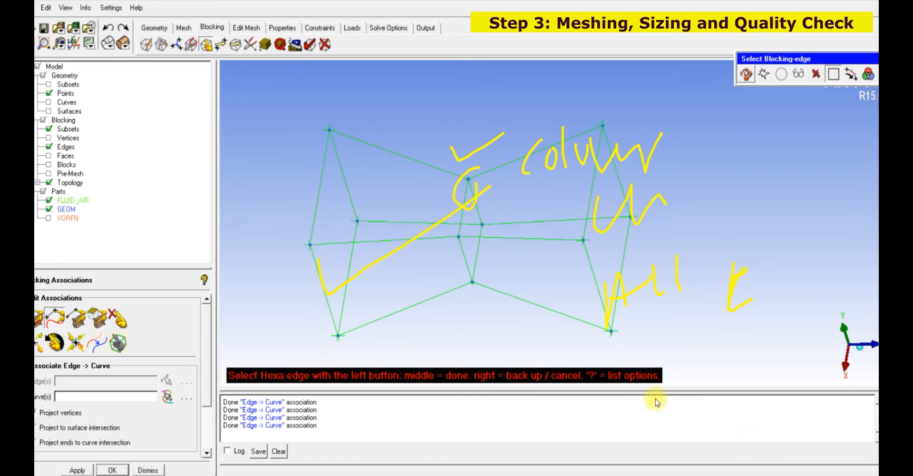
left_click(800, 470)
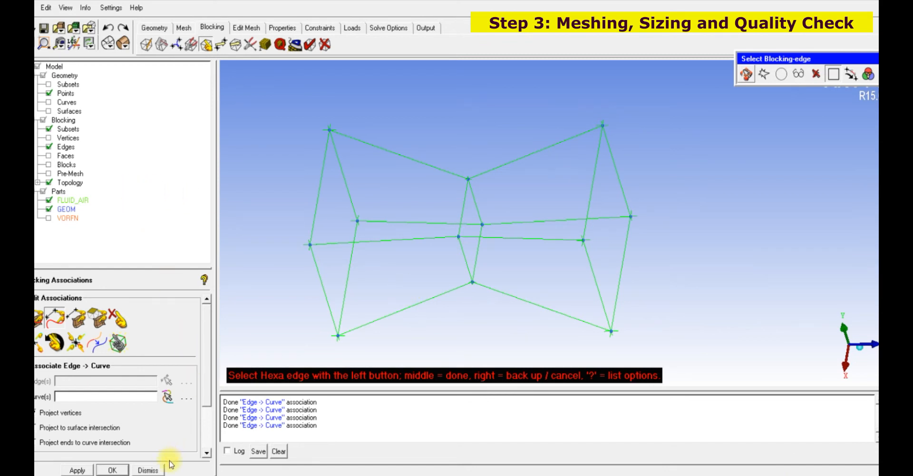
- Close the Blocking Associations settings
left_click(148, 470)
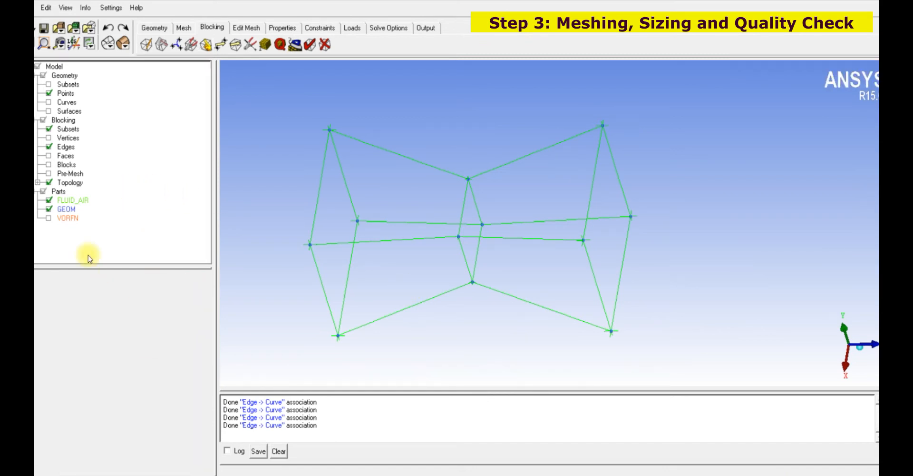
left_click(49, 147)
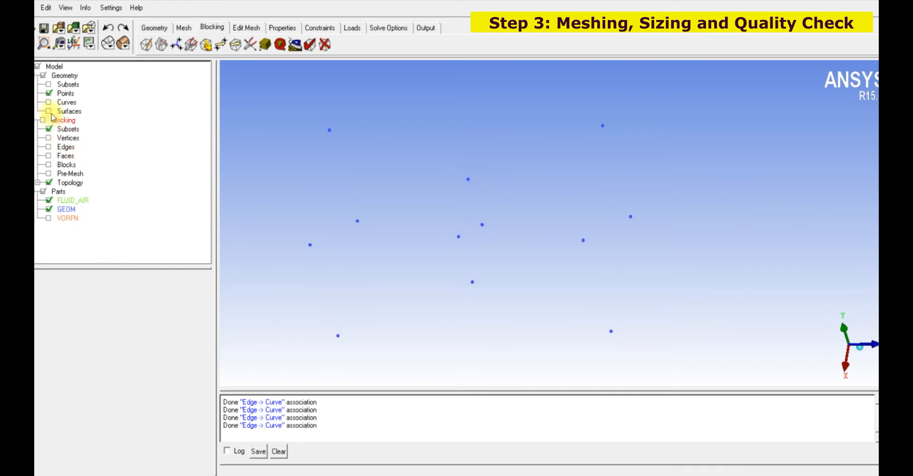
left_click(48, 147)
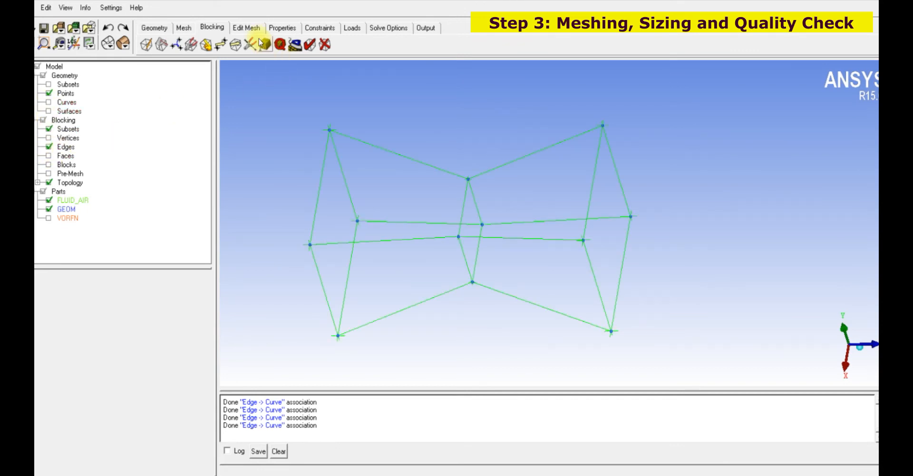
left_click(239, 28)
left_click(217, 27)
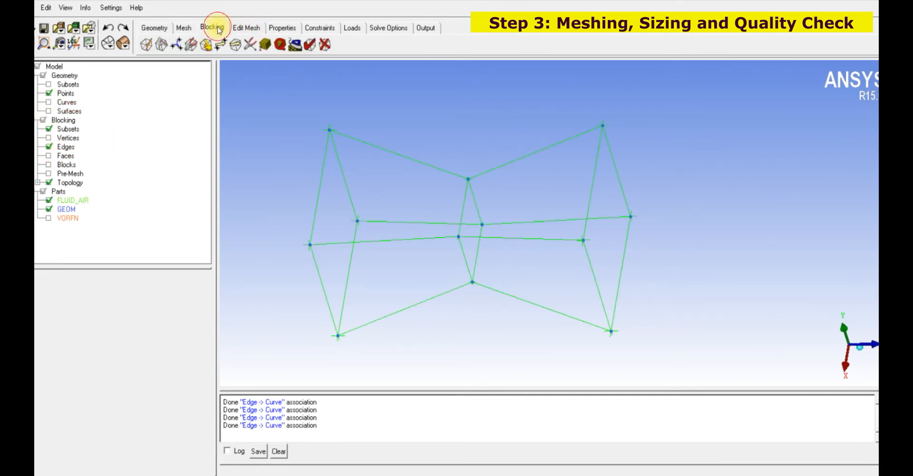
left_click(185, 28)
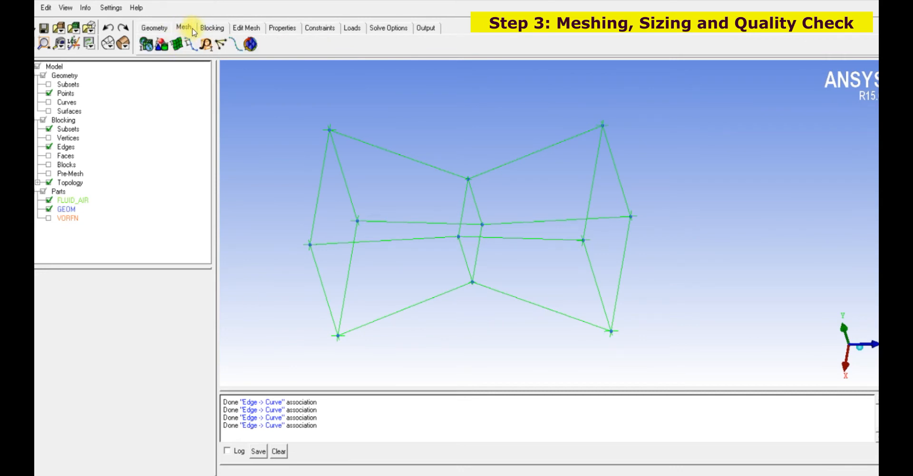
left_click(212, 28)
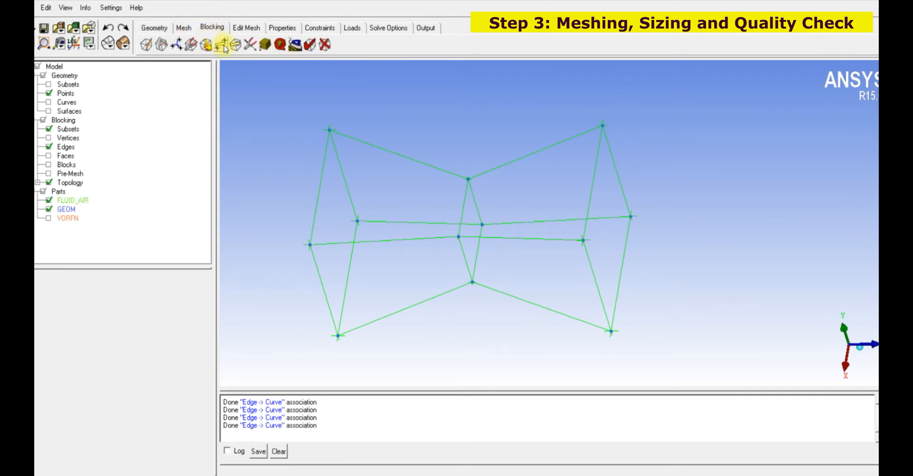
- Open the edge parameters of the pre-mesh settings for the block edges
left_click(260, 45)
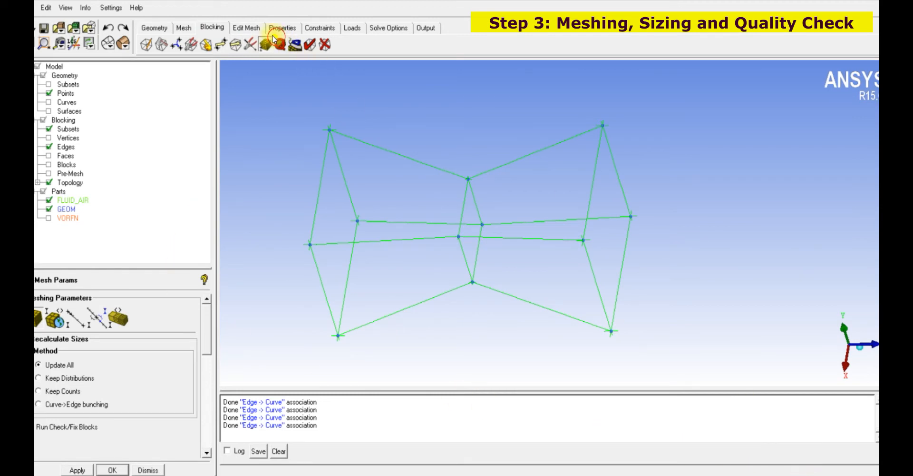
mouse_move(254, 73)
left_mouse_down()
mouse_move(287, 51)
mouse_move(252, 40)
mouse_move(296, 69)
mouse_move(295, 53)
mouse_move(106, 267)
mouse_move(103, 257)
mouse_move(119, 275)
left_mouse_up()
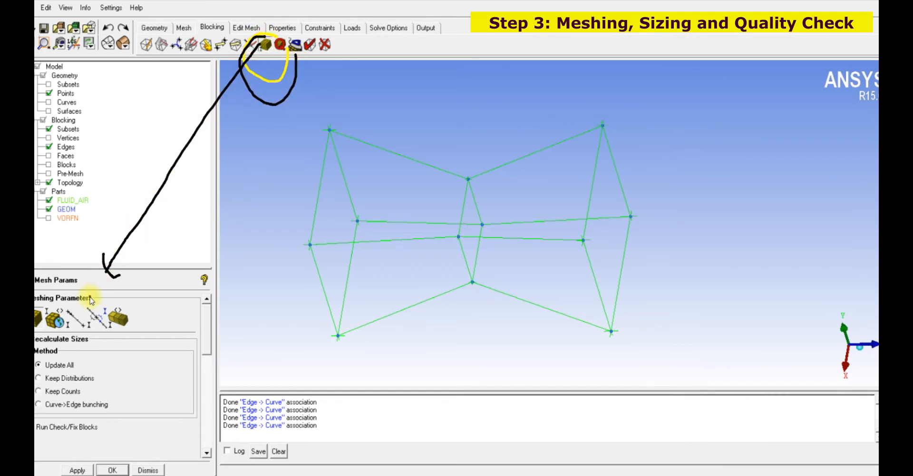
mouse_move(82, 298)
left_mouse_down()
mouse_move(71, 339)
mouse_move(89, 309)
left_mouse_up()
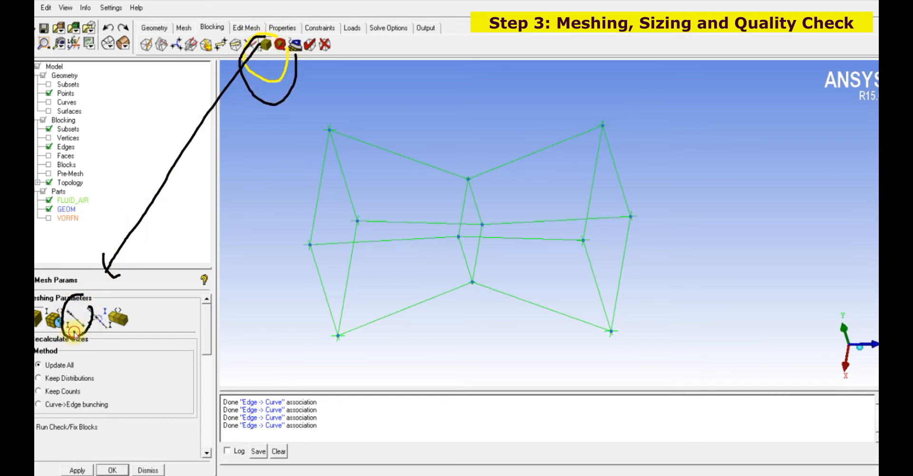
left_click_drag(70, 356, 91, 347)
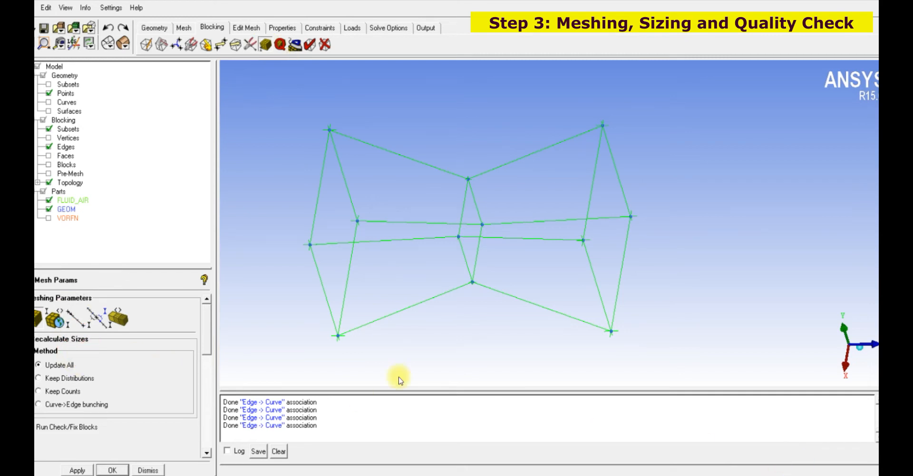
left_click(75, 317)
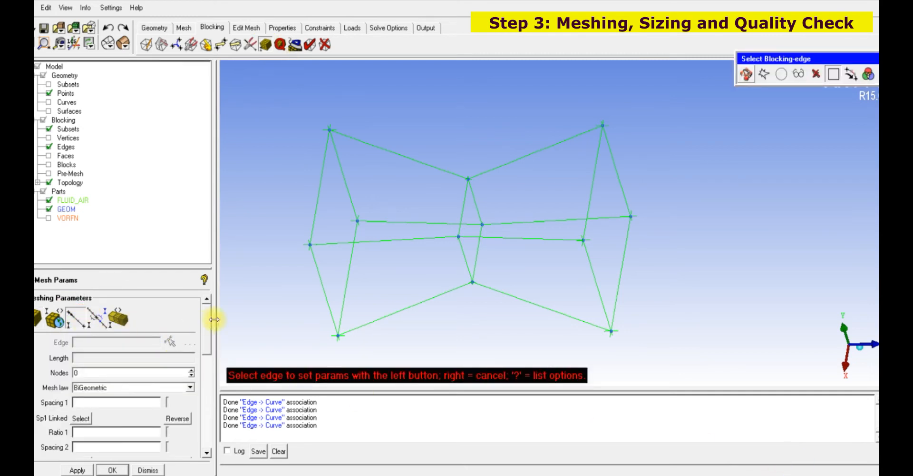
- Show the geometry curves, select the upper-left block edge of the left end square, and enable copying its parameters to all parallel edges
left_click(49, 103)
left_click(575, 351)
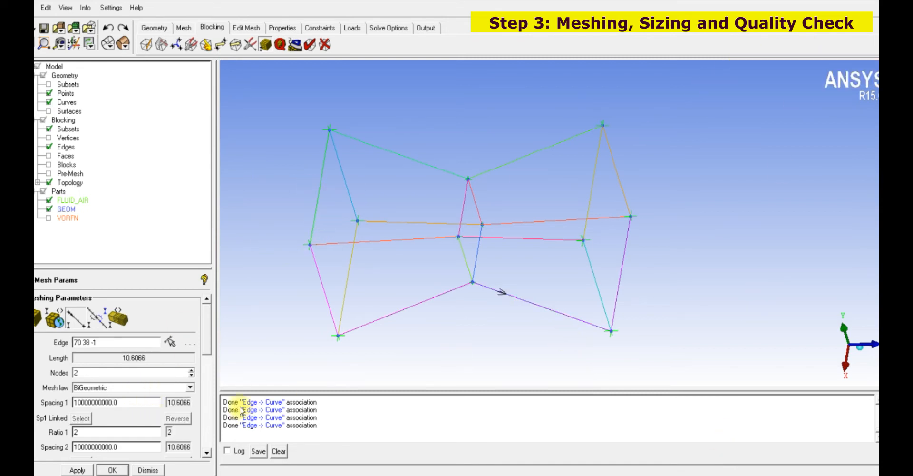
left_click(169, 342)
left_click(313, 212)
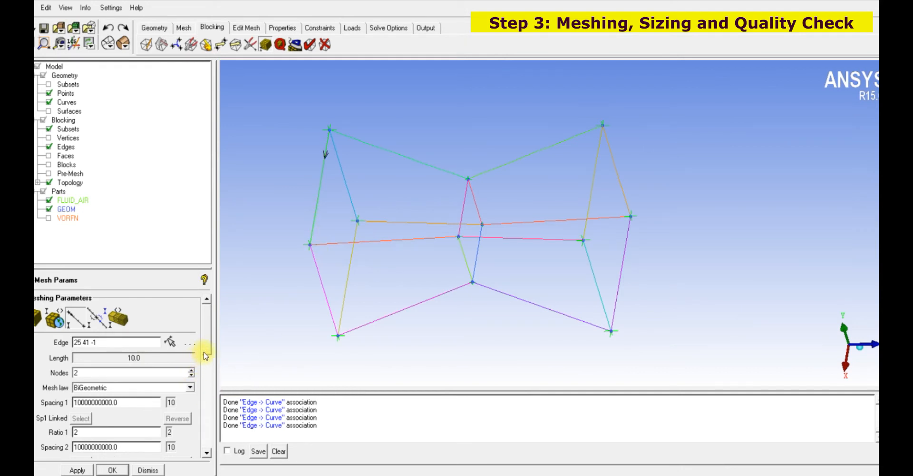
left_click_drag(205, 355, 201, 410)
left_click(56, 371)
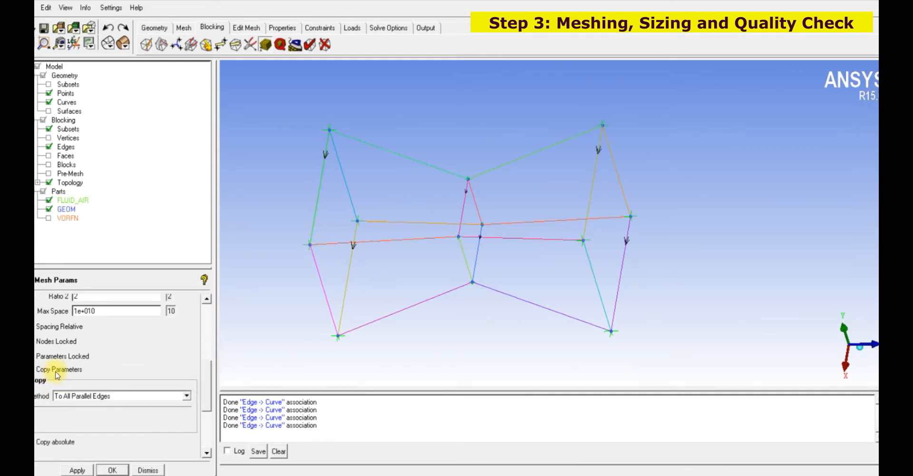
left_click_drag(131, 352, 35, 335)
mouse_move(35, 410)
left_mouse_down()
mouse_move(119, 383)
mouse_move(180, 343)
left_mouse_up()
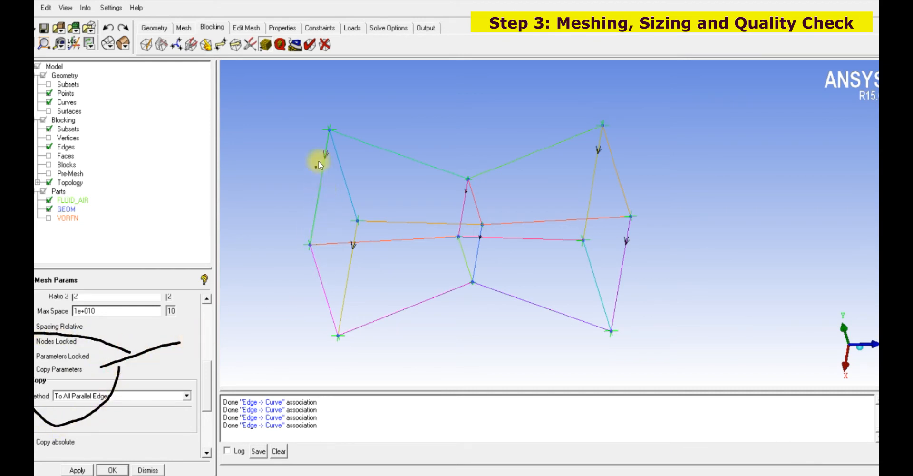
left_click_drag(312, 139, 348, 139)
left_click_drag(342, 241, 402, 239)
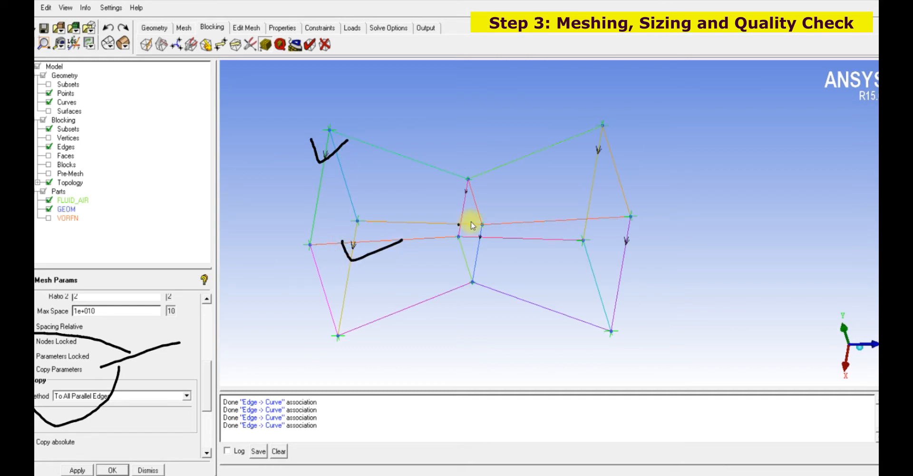
left_click_drag(585, 161, 628, 160)
left_click_drag(601, 253, 677, 237)
left_click(806, 469)
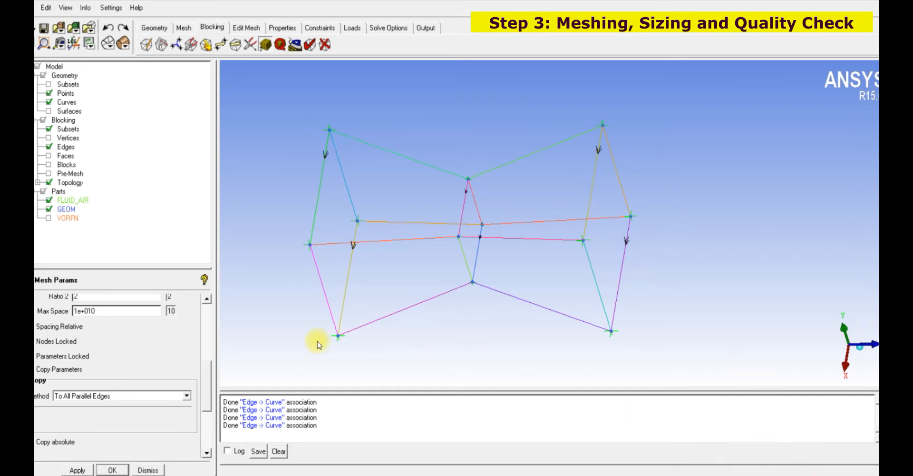
- Set the selected edge and its parallel edges to 50 nodes
left_click_drag(206, 384, 209, 327)
left_click(79, 374)
left_click_drag(79, 375, 54, 374)
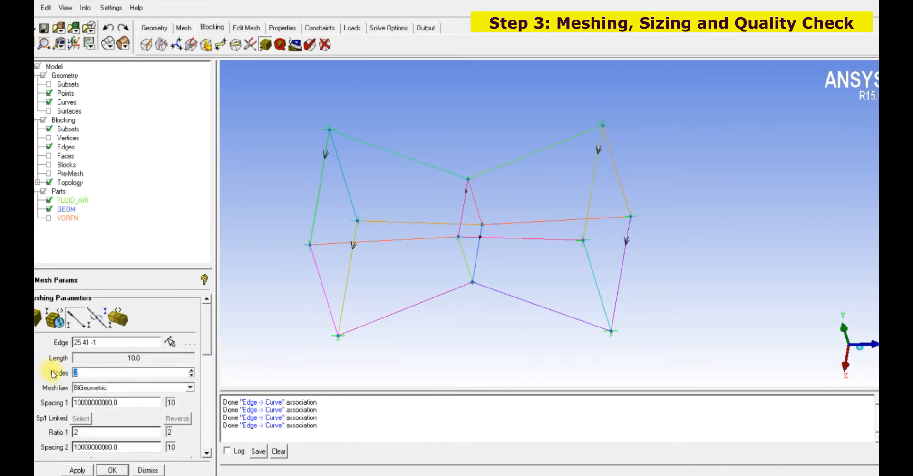
type("50")
key("Return")
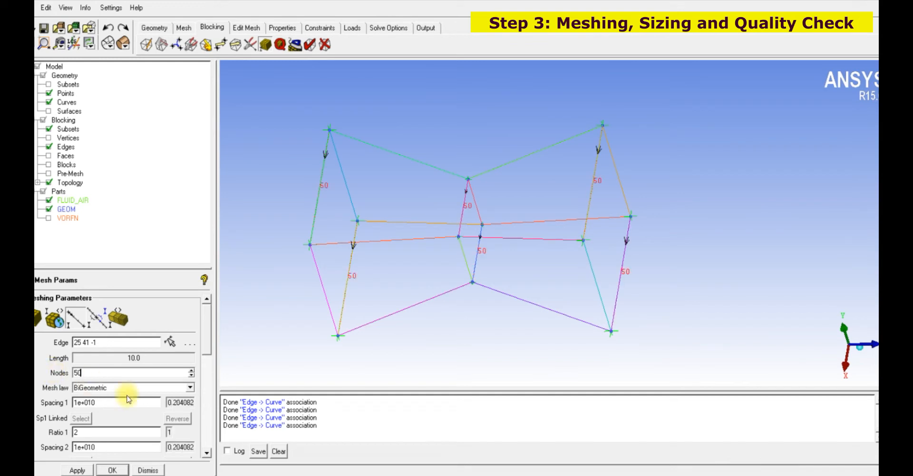
- Set the mesh law of the selected edge to Spline
left_click(190, 387)
scroll(191, 387, "down", 3)
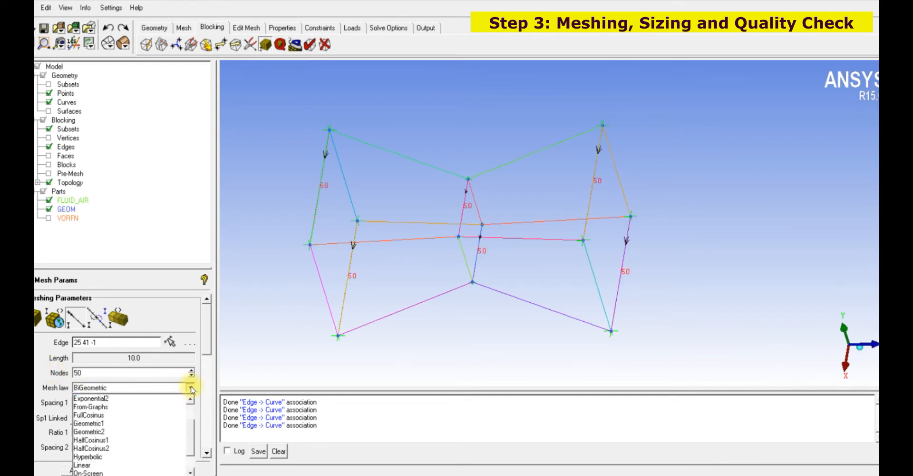
left_click(210, 342)
left_click(190, 387)
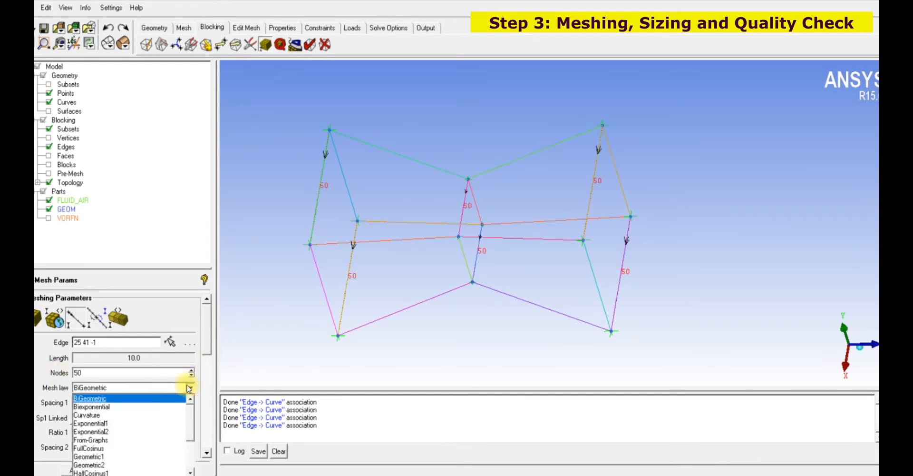
scroll(192, 415, "down", 2)
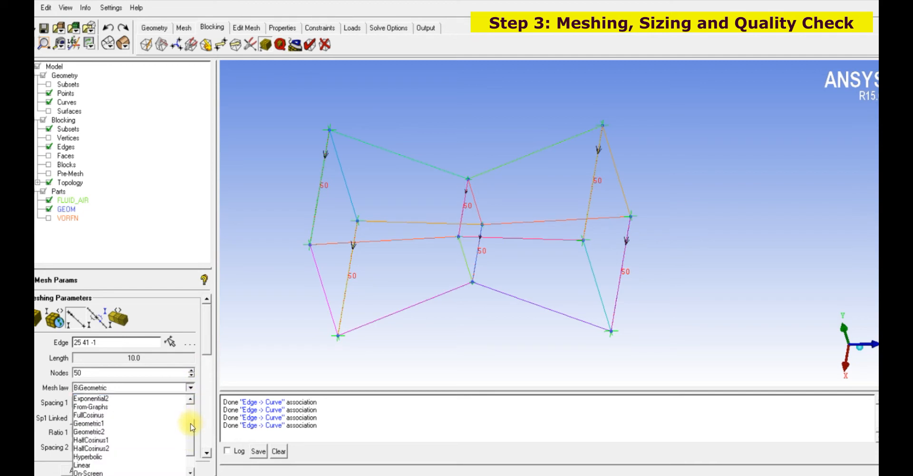
scroll(191, 426, "down", 1)
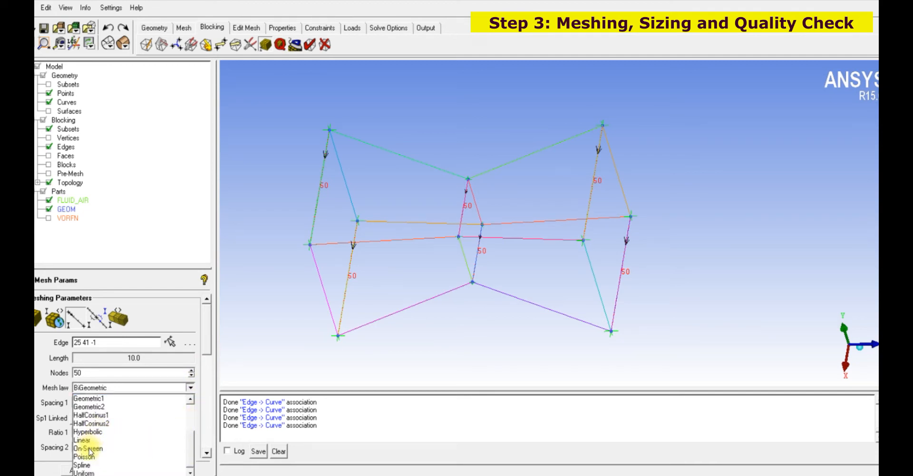
left_click(90, 465)
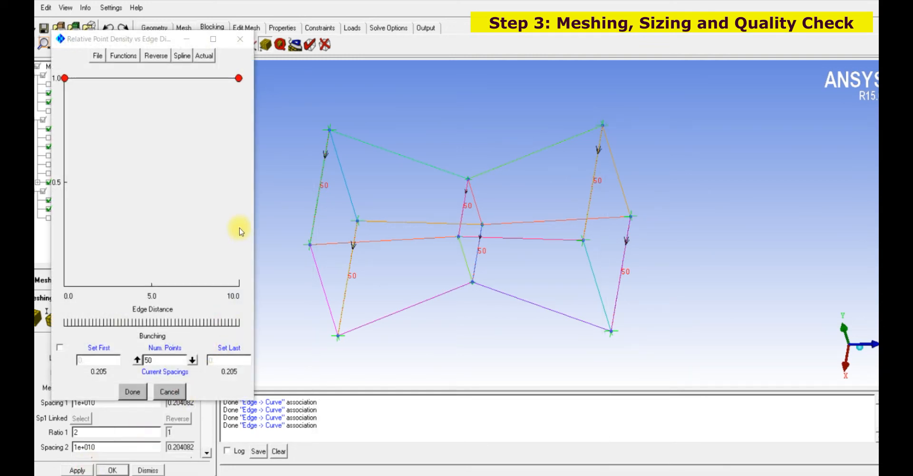
- Apply the Parabola Ends function to the edge's point density, raise its two inner control points to about 0.35 and 0.2, and accept the distribution
left_click(124, 55)
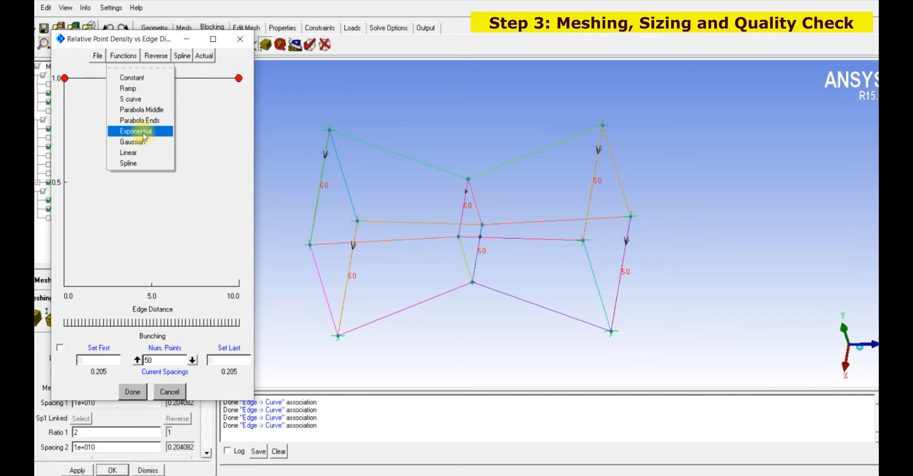
left_click(143, 120)
left_click_drag(116, 267, 91, 213)
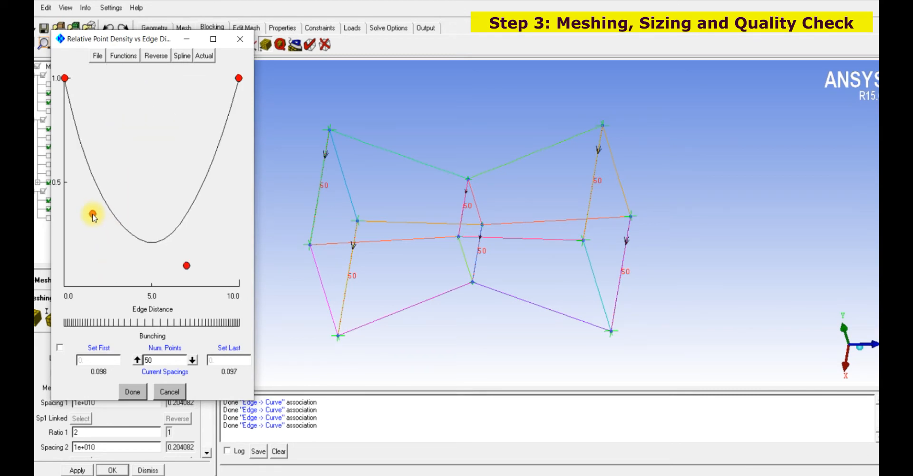
left_click_drag(187, 265, 196, 243)
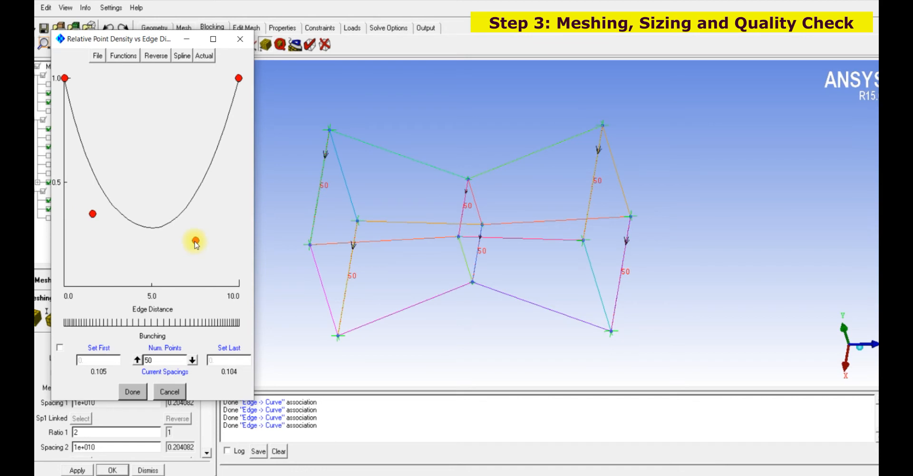
left_click(133, 391)
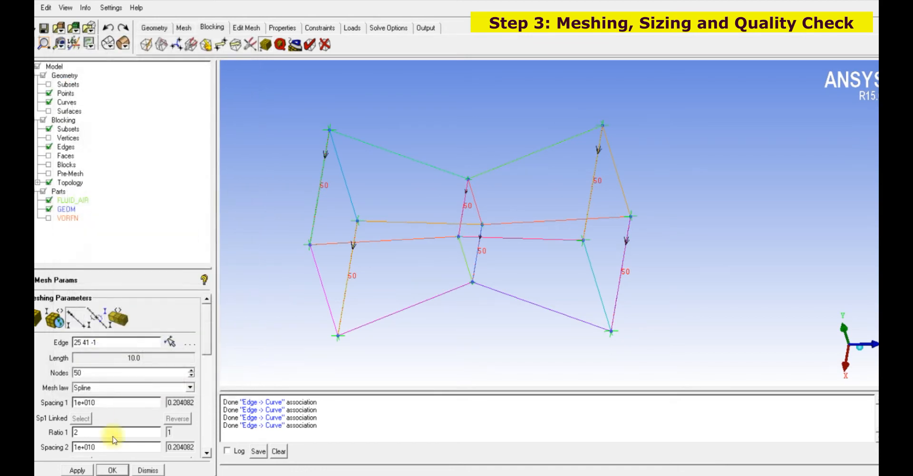
- Apply the parameters of edge 25-41, and give edge 37-41 and its parallel edges 50 nodes with the Spline mesh law
left_click(77, 470)
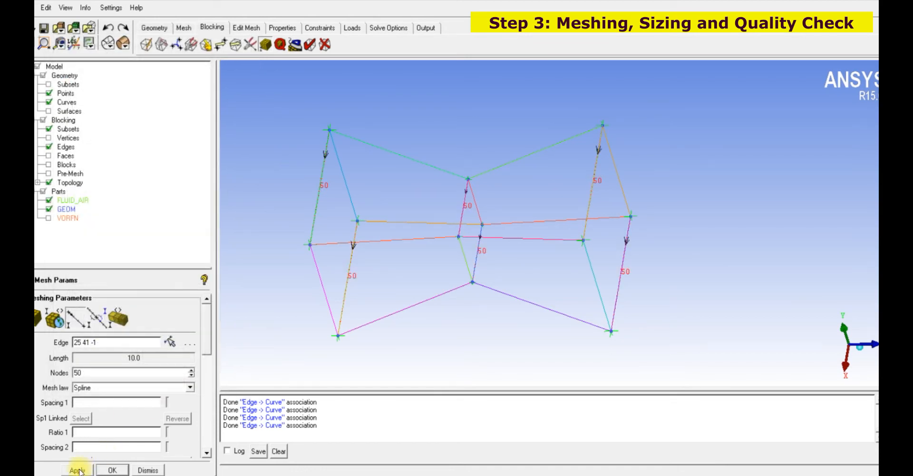
left_click(169, 341)
left_click(320, 272)
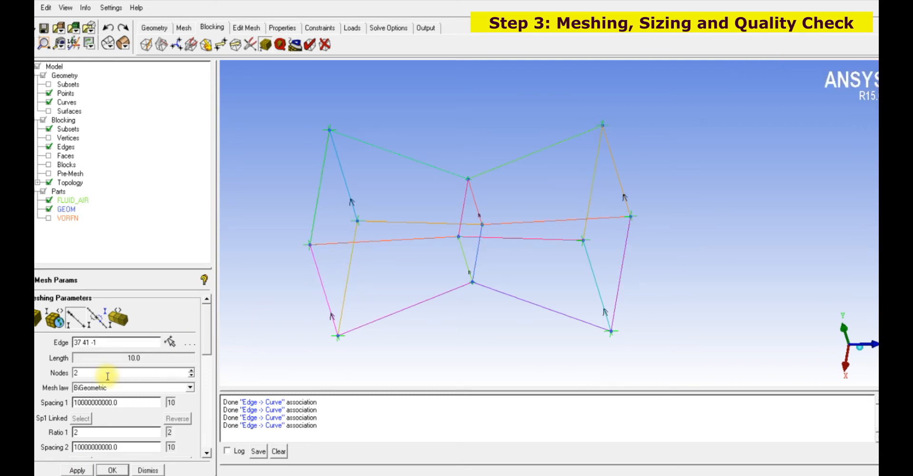
left_click_drag(100, 376, 70, 377)
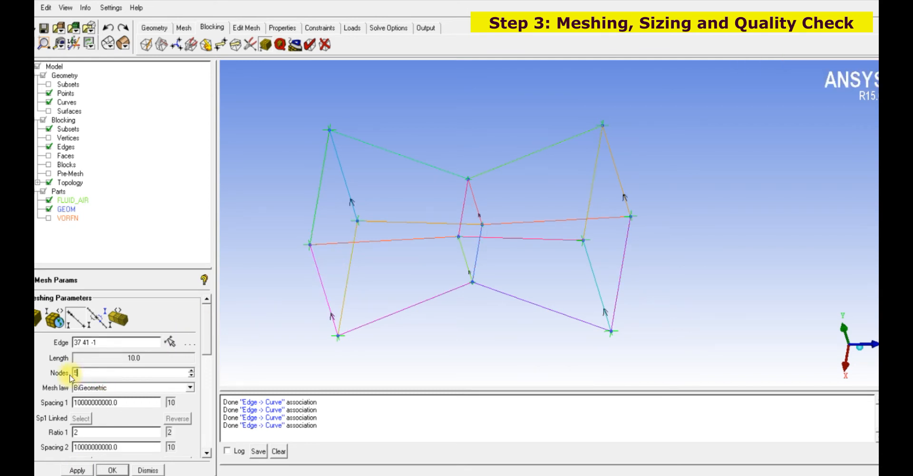
key("Return")
left_click(190, 387)
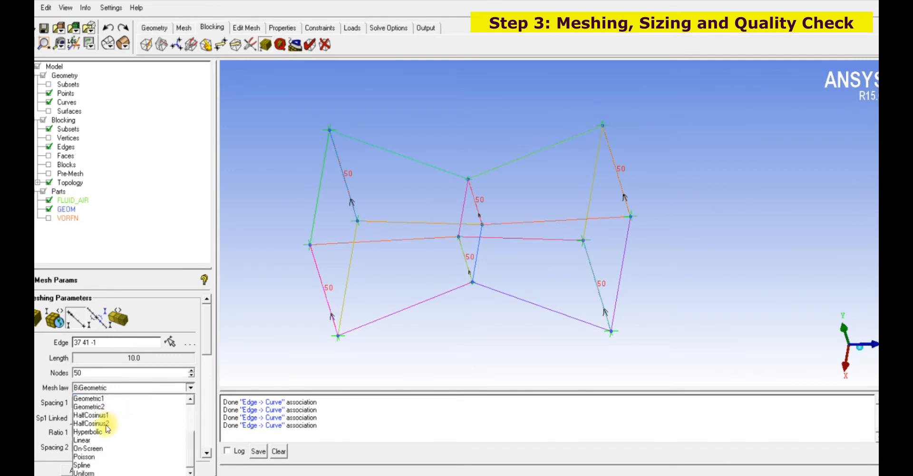
left_click(90, 466)
- Shape edge 37-41's point density as Parabola Ends with the two middle control points raised to about 0.4 and 0.33, and apply it
left_click(110, 56)
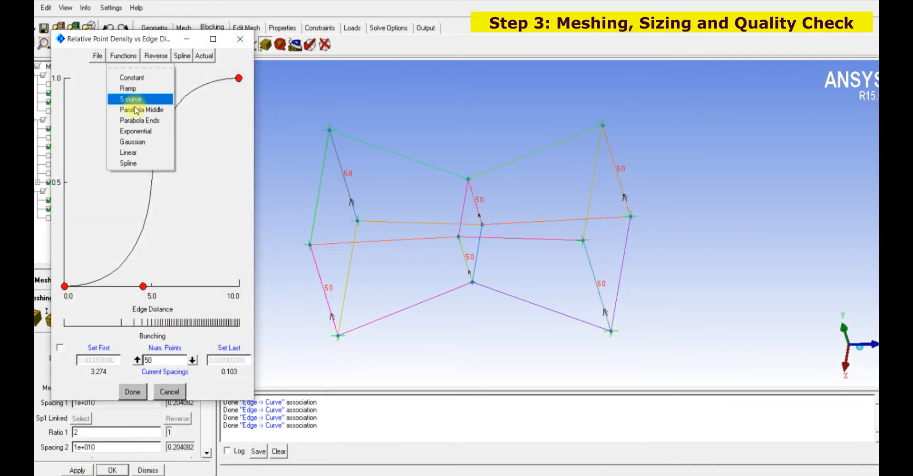
left_click(140, 121)
left_click_drag(116, 266, 105, 212)
left_click_drag(185, 264, 195, 224)
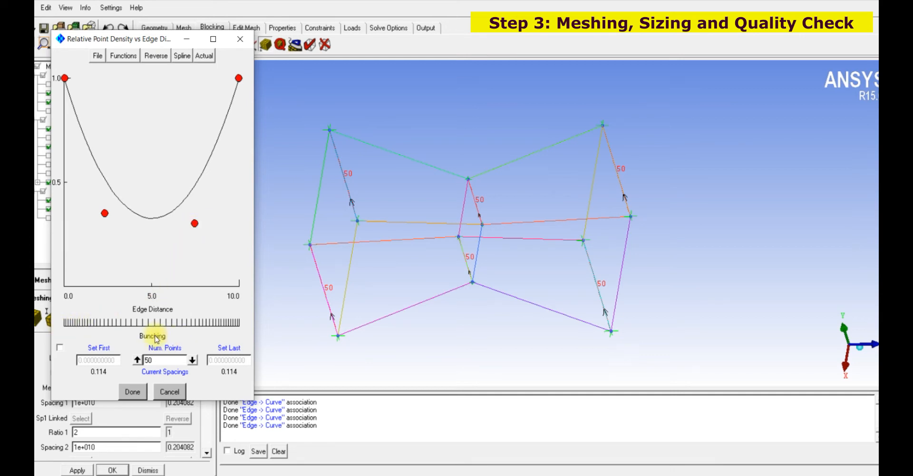
left_click_drag(104, 212, 108, 201)
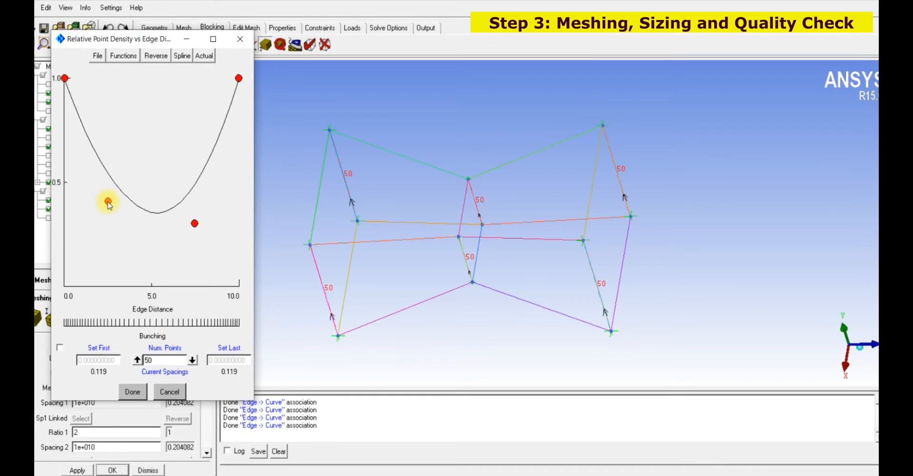
left_click_drag(197, 225, 198, 219)
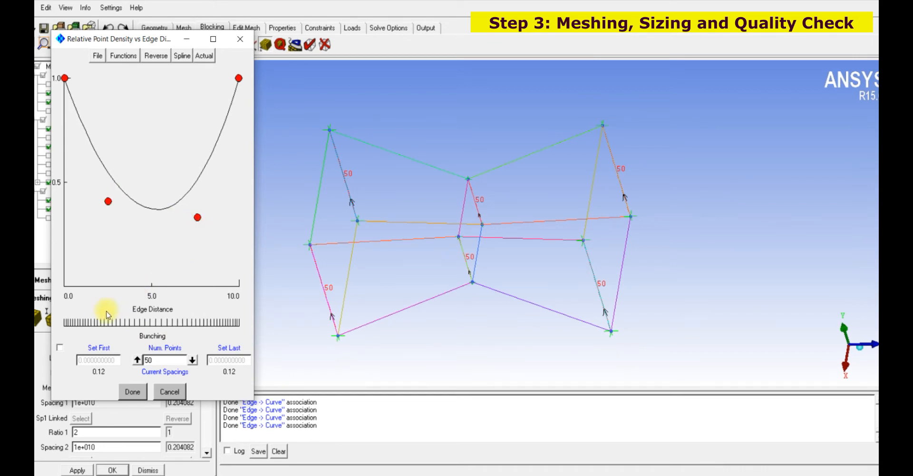
left_click(132, 391)
left_click(75, 469)
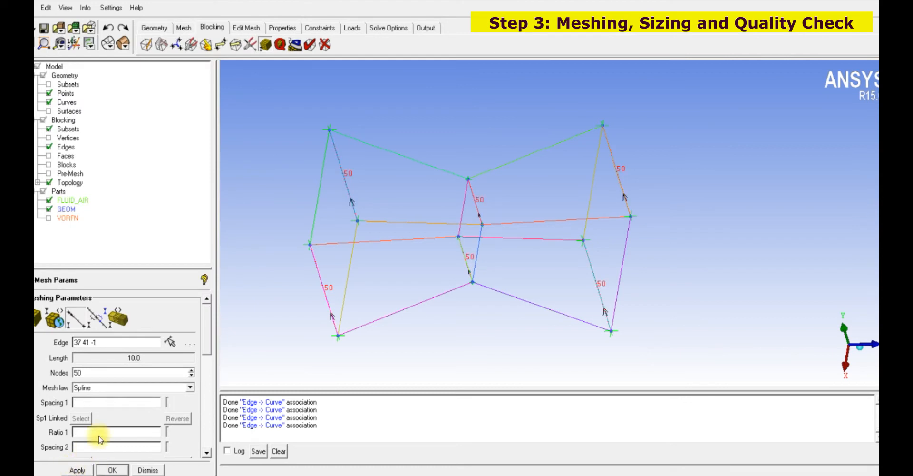
- Give lengthwise edge 37-70, leading to the narrow middle section, 50 nodes with the Spline mesh law
left_click(175, 340)
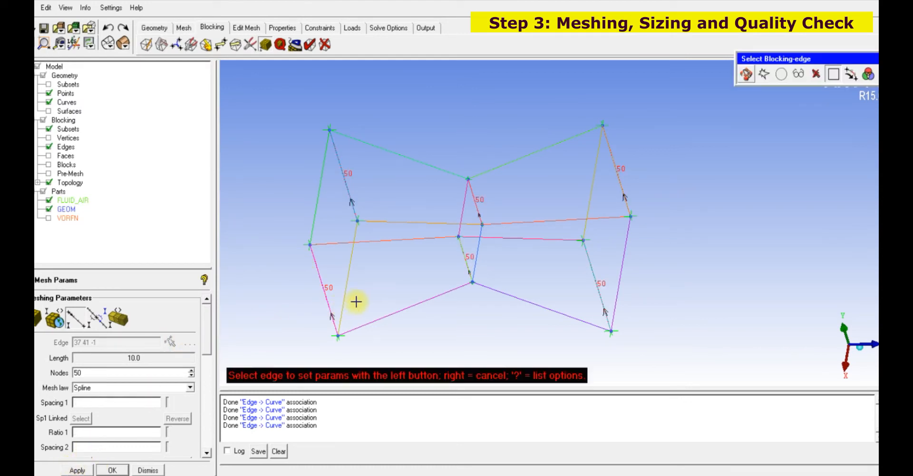
left_click(397, 312)
left_click_drag(83, 372, 69, 374)
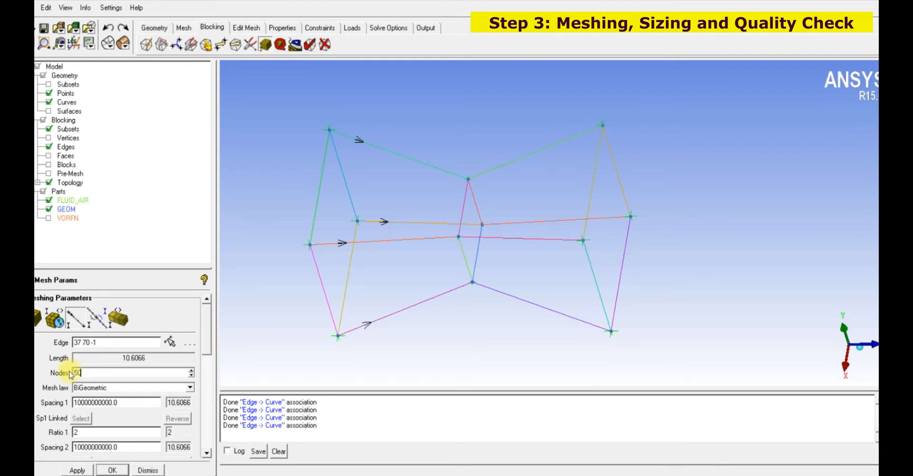
key("Return")
left_click(189, 389)
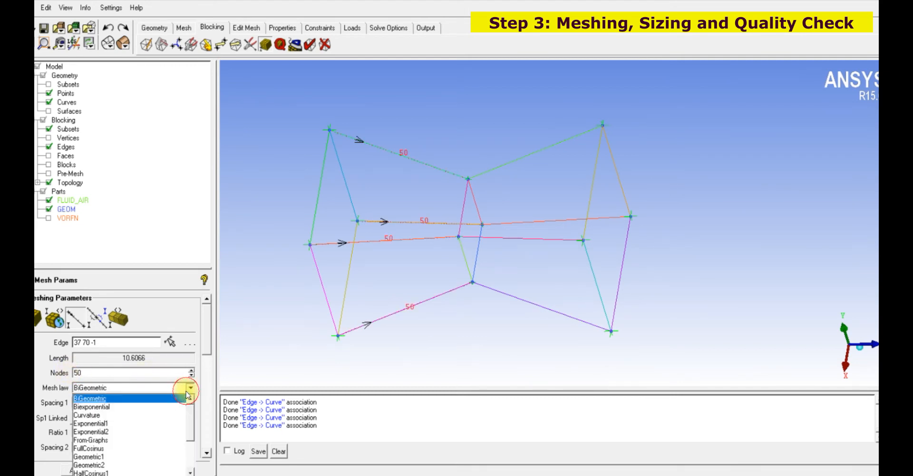
scroll(112, 452, "down", 3)
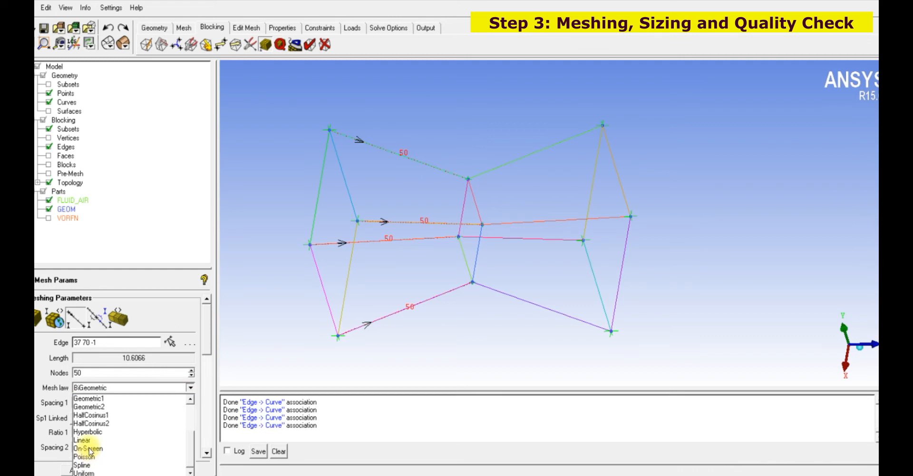
left_click(84, 464)
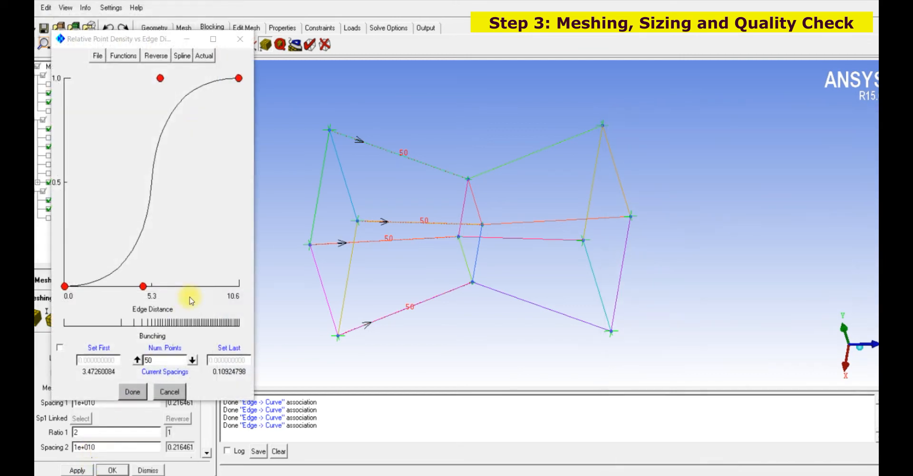
- Use the Ramp function for edge 37-70's point density and raise its starting point to about 0.35
left_click(125, 56)
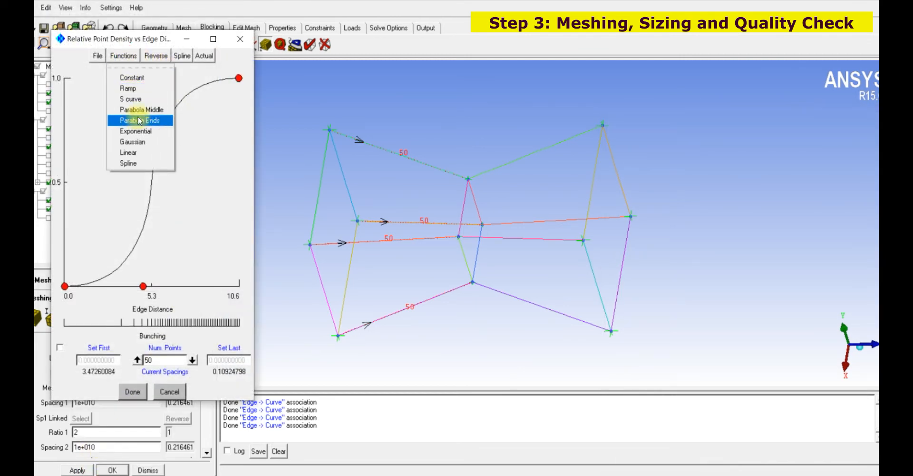
left_click(135, 99)
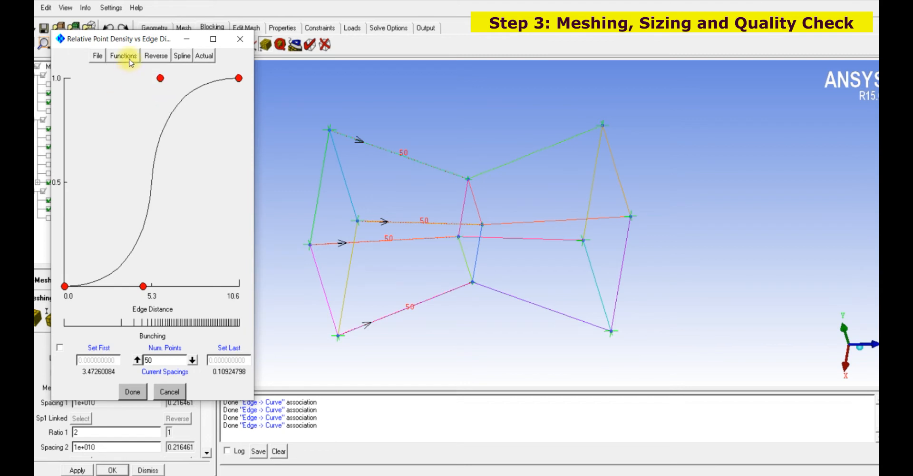
left_click(124, 57)
left_click(136, 89)
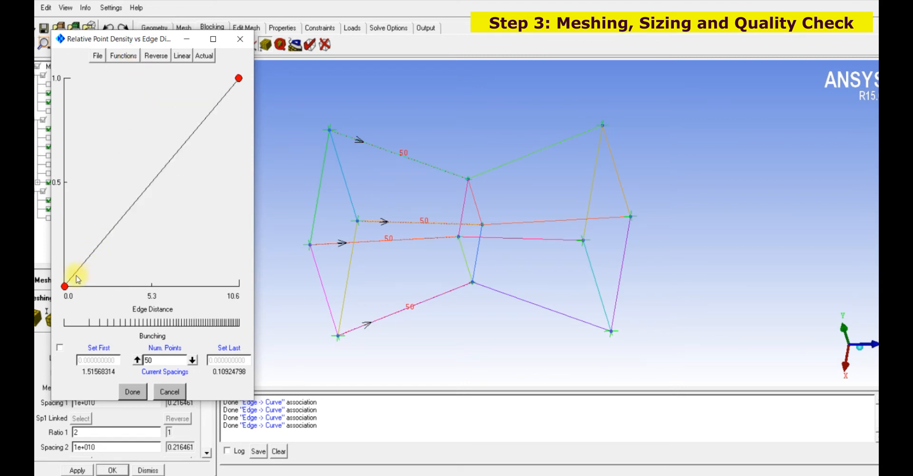
left_click_drag(66, 286, 63, 216)
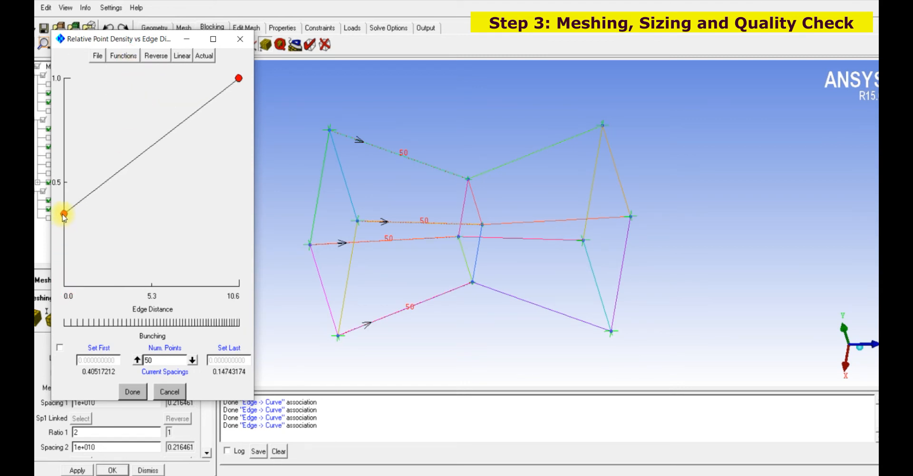
left_click(800, 467)
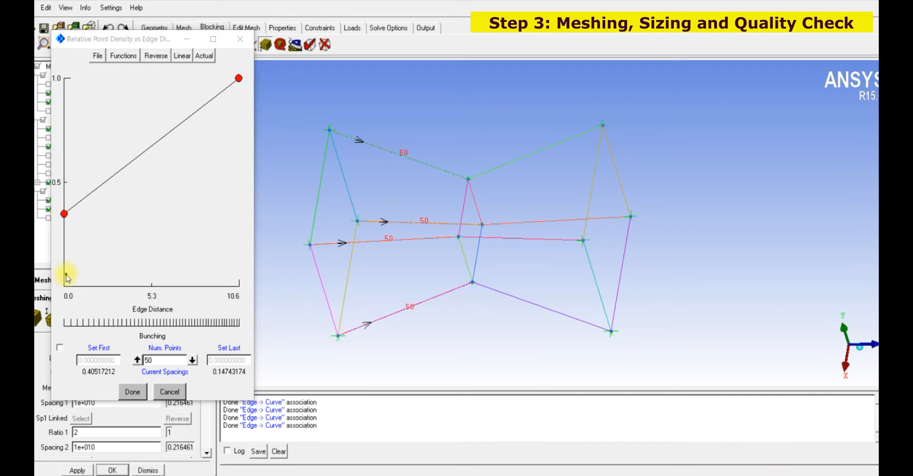
mouse_move(74, 201)
left_mouse_down()
mouse_move(45, 217)
mouse_move(82, 220)
left_mouse_up()
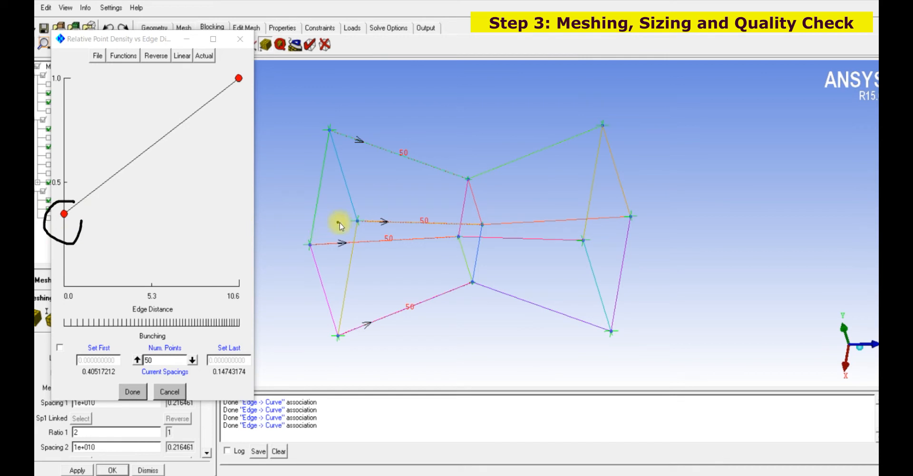
left_click_drag(356, 233, 361, 215)
left_click_drag(483, 215, 494, 221)
mouse_move(380, 215)
left_mouse_down()
mouse_move(391, 223)
mouse_move(380, 241)
mouse_move(429, 224)
left_mouse_up()
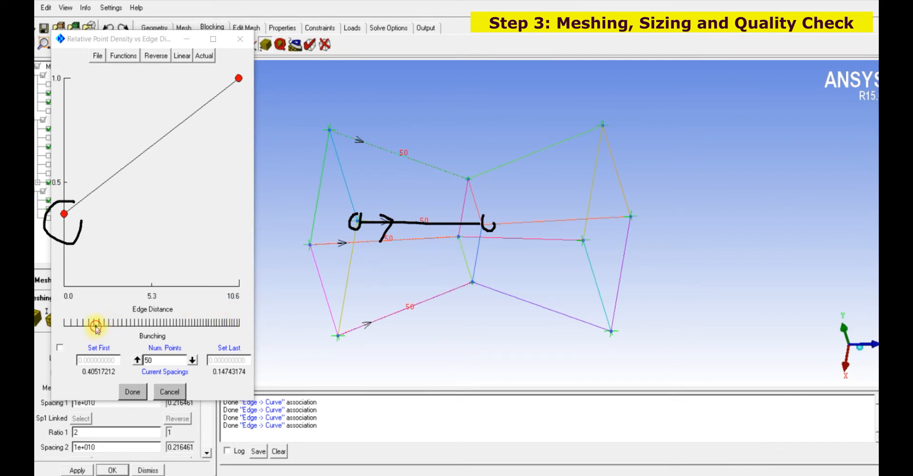
left_click_drag(95, 326, 332, 292)
left_click_drag(393, 321, 385, 329)
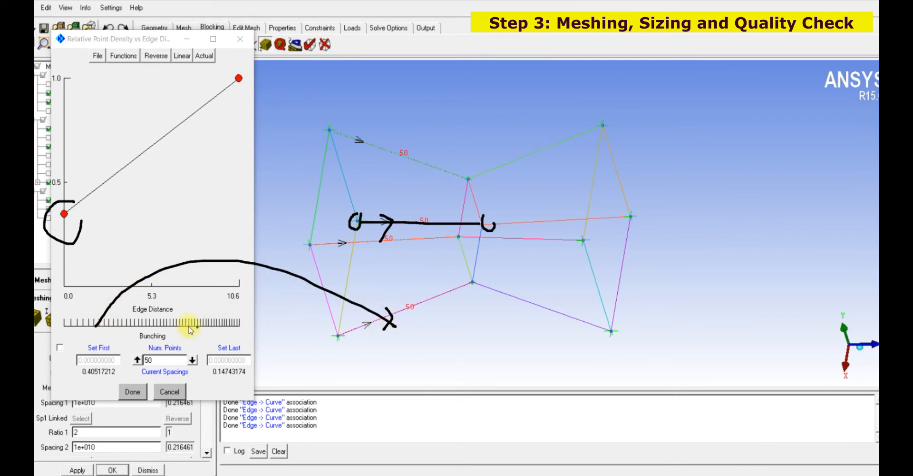
mouse_move(93, 280)
left_mouse_down()
mouse_move(113, 292)
mouse_move(142, 285)
left_mouse_up()
mouse_move(213, 301)
left_mouse_down()
mouse_move(231, 341)
mouse_move(235, 312)
mouse_move(518, 287)
mouse_move(469, 282)
mouse_move(443, 296)
mouse_move(459, 287)
left_mouse_up()
mouse_move(451, 243)
left_mouse_down()
mouse_move(458, 256)
mouse_move(465, 243)
mouse_move(440, 271)
mouse_move(455, 251)
mouse_move(463, 261)
mouse_move(499, 253)
mouse_move(513, 267)
left_mouse_up()
left_click(792, 414)
mouse_move(475, 296)
left_mouse_down()
mouse_move(492, 295)
mouse_move(498, 317)
left_mouse_up()
left_click(500, 300)
left_click(509, 302)
mouse_move(460, 284)
left_mouse_down()
mouse_move(465, 289)
mouse_move(455, 289)
left_mouse_up()
left_click_drag(448, 285, 449, 292)
left_click_drag(364, 312, 369, 347)
left_click_drag(380, 306, 395, 339)
left_click_drag(419, 294, 425, 315)
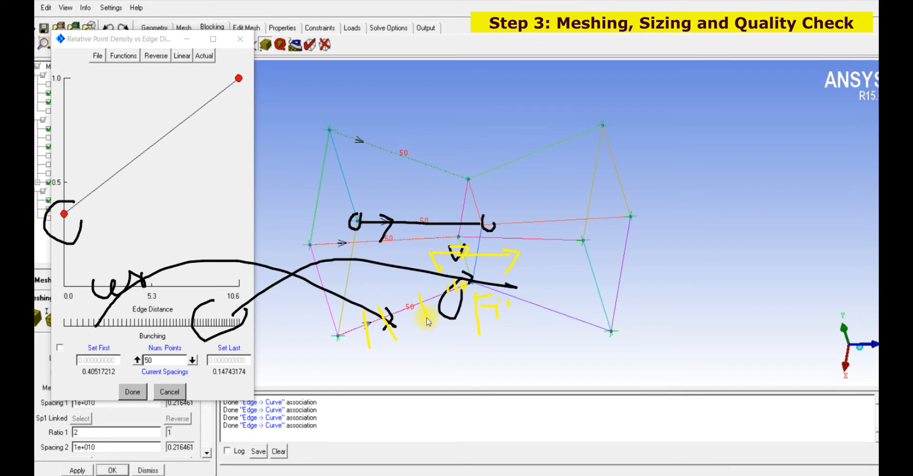
left_click(803, 454)
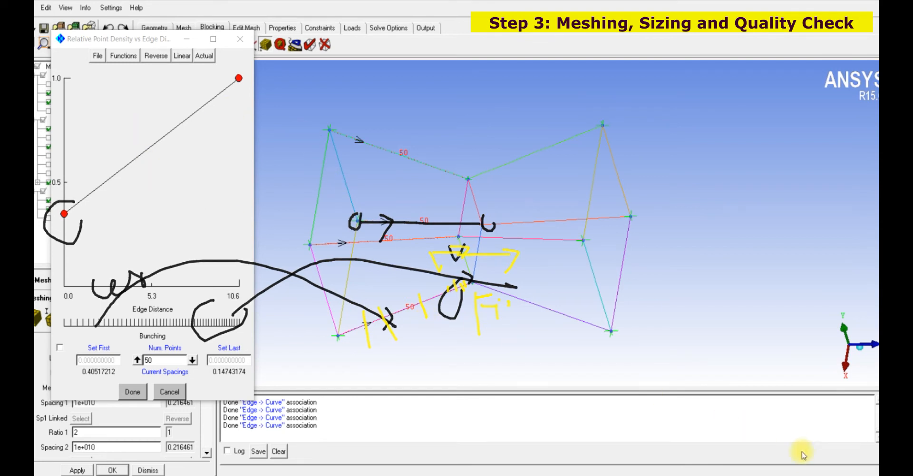
- Accept the rising ramp distribution and apply it to edge 37-70
left_click(132, 390)
left_click(77, 470)
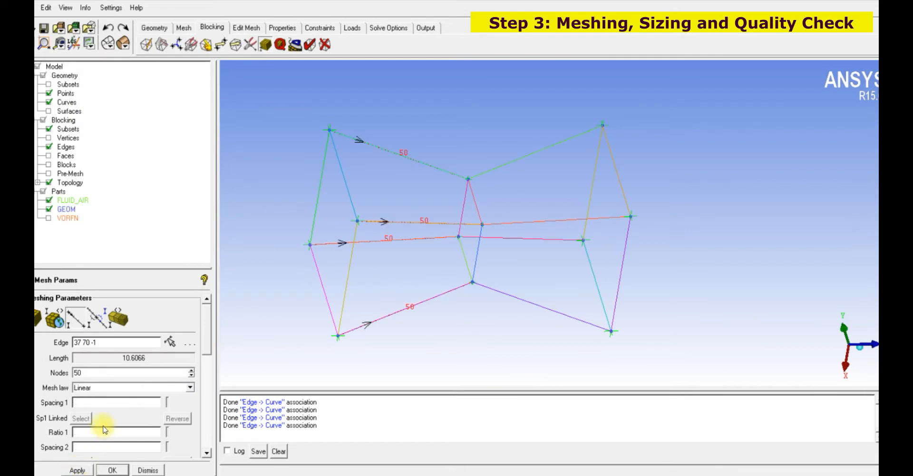
- Give lengthwise edge 69-22, leading away from the narrow middle section, 50 nodes with the Spline mesh law
left_click(170, 342)
left_click(528, 222)
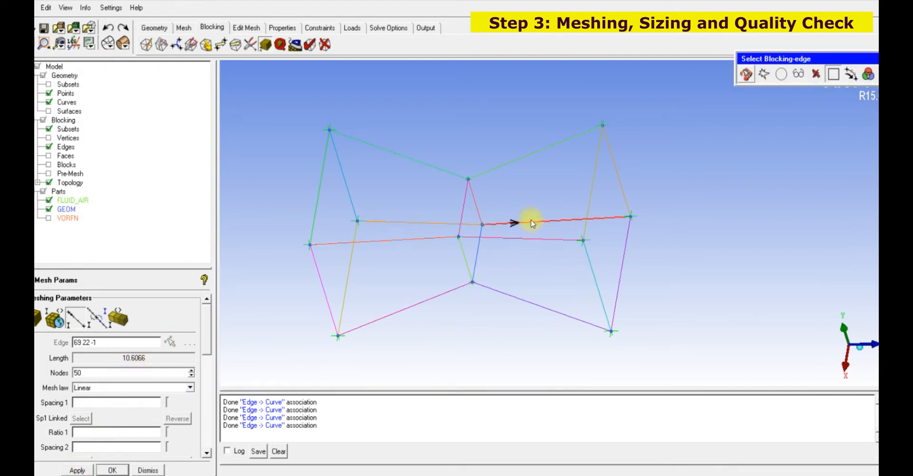
left_click_drag(102, 371, 66, 373)
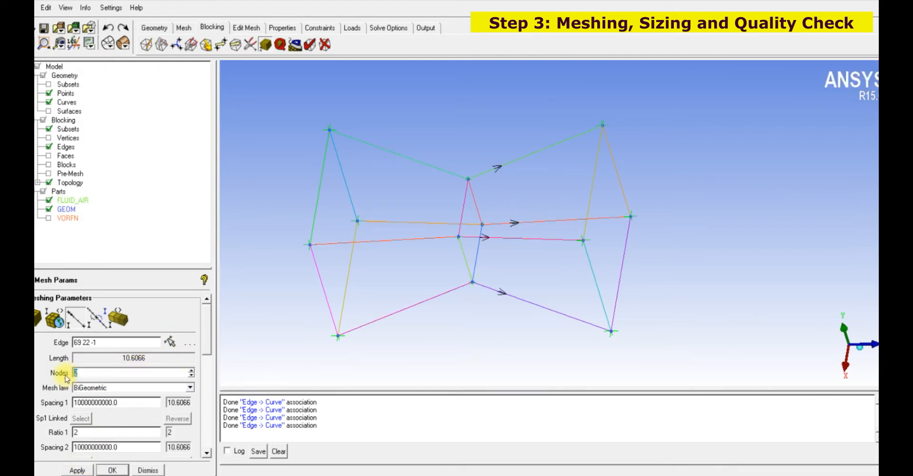
key("Return")
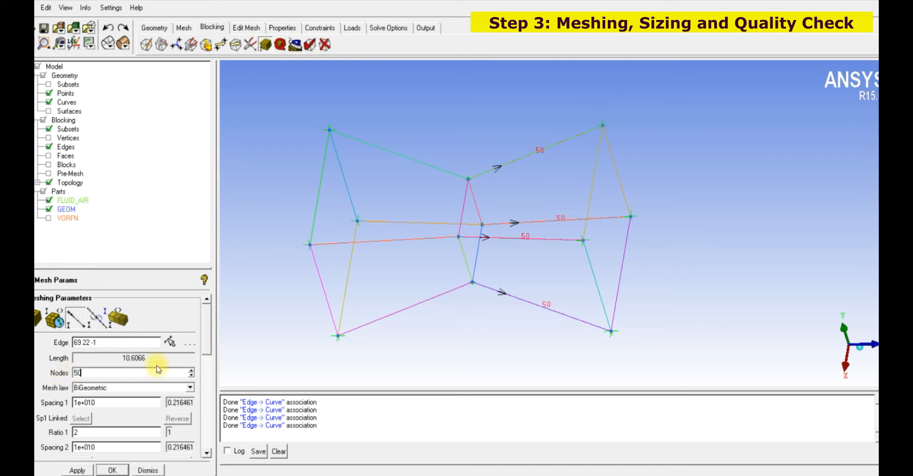
left_click(190, 387)
scroll(129, 433, "down", 3)
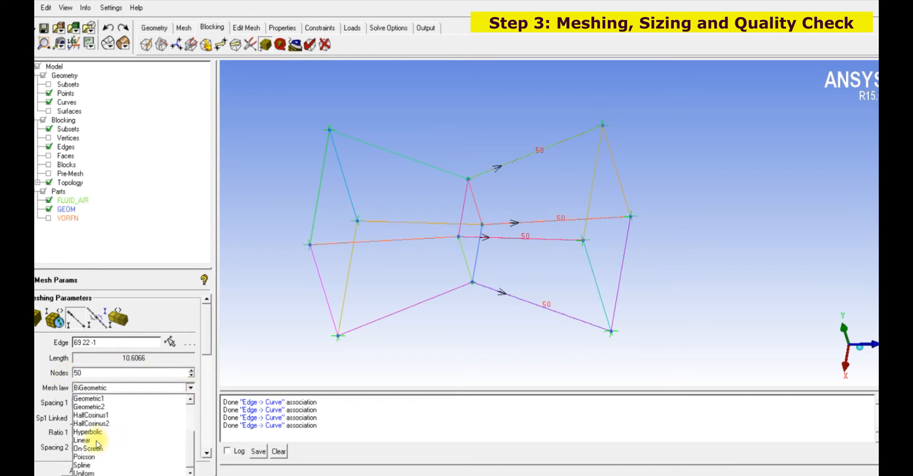
left_click(89, 464)
left_click(124, 56)
left_click(133, 88)
left_click_drag(64, 286, 63, 87)
left_click_drag(239, 80, 239, 243)
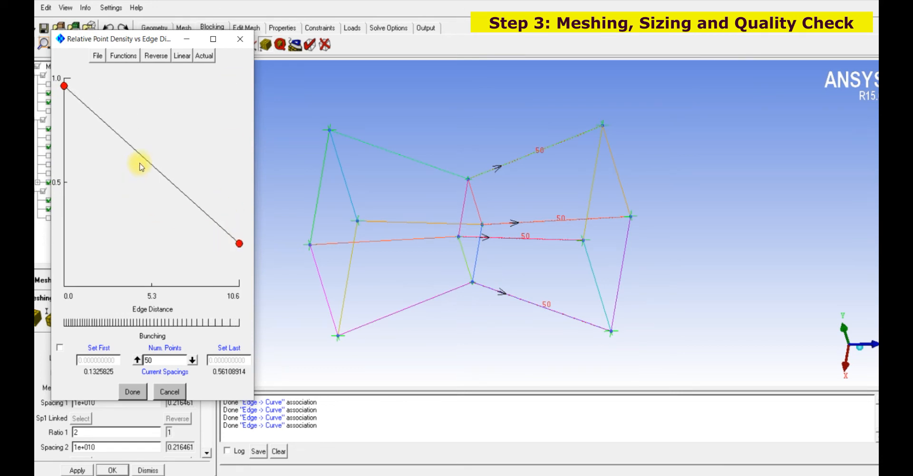
left_click_drag(236, 244, 181, 199)
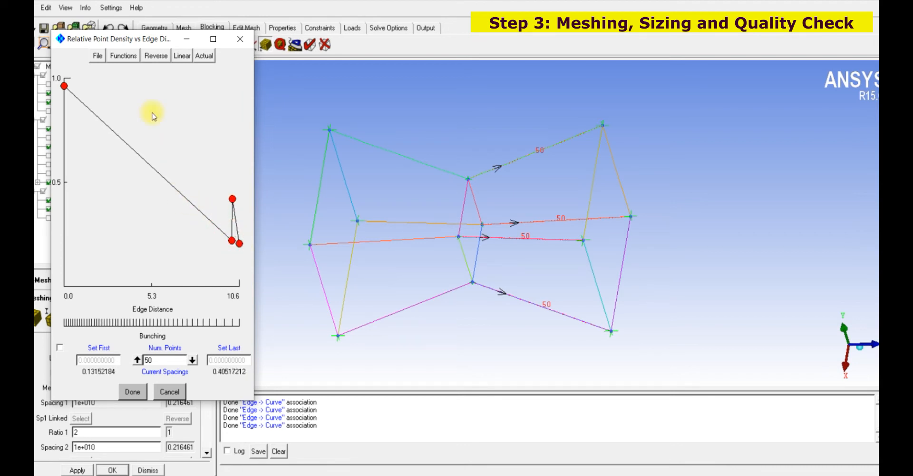
- Use the Ramp function for edge 69-22's point density, starting at about 0.88 and falling to about 0.17
left_click(122, 59)
left_click(126, 89)
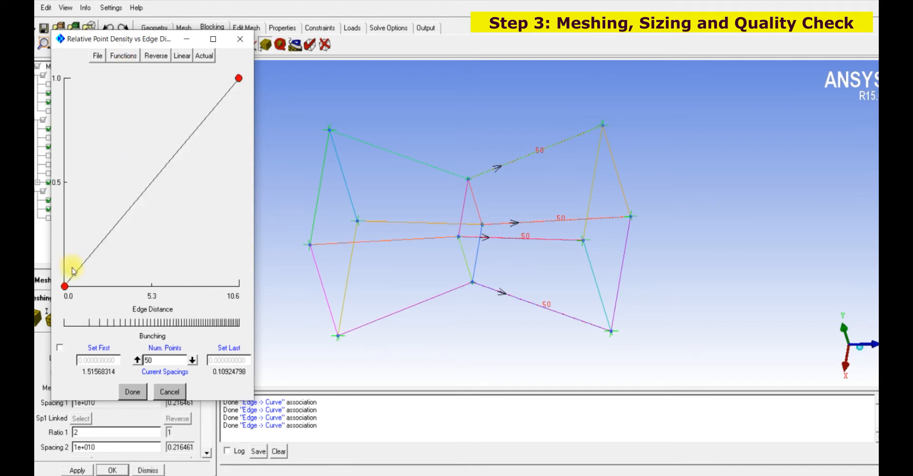
left_click_drag(64, 287, 64, 85)
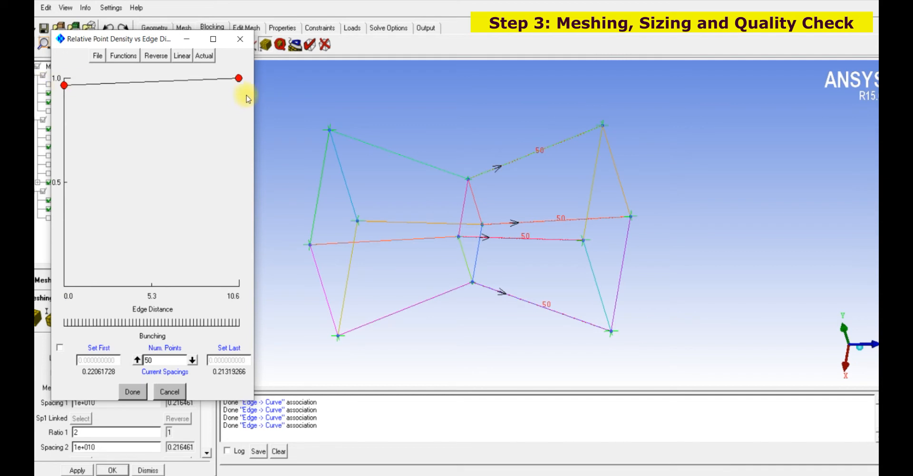
left_click_drag(239, 78, 216, 253)
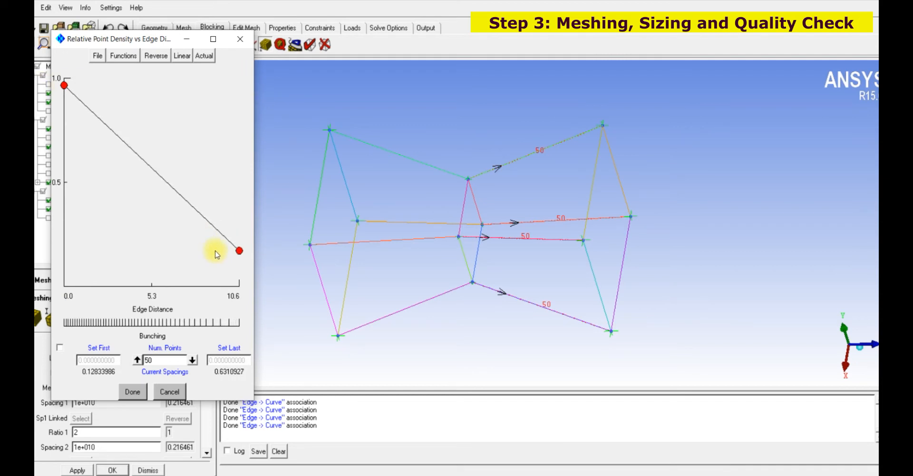
left_click_drag(65, 86, 63, 102)
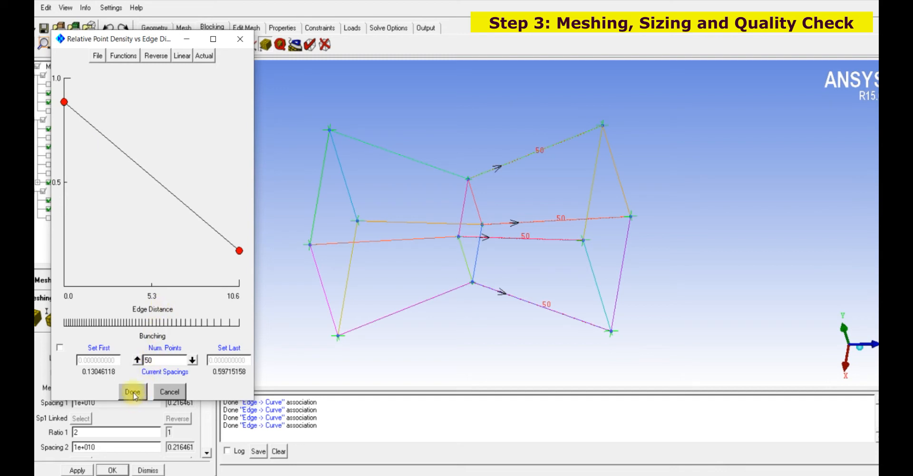
left_click(801, 467)
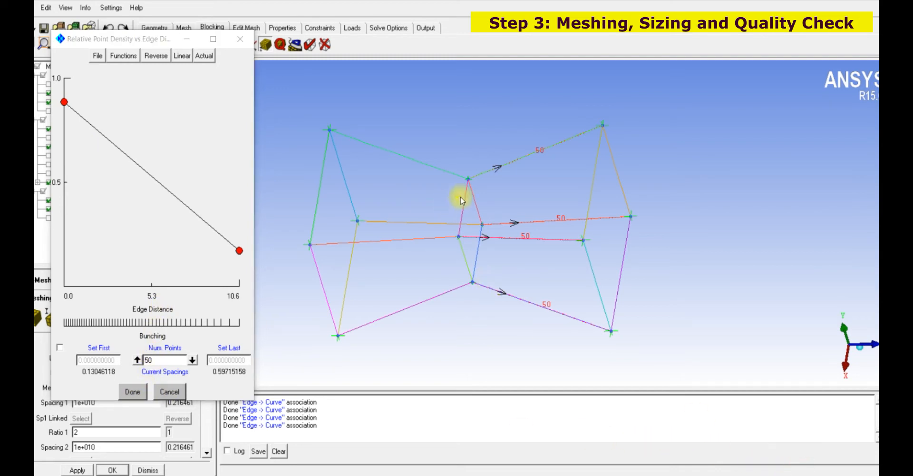
mouse_move(491, 163)
left_mouse_down()
mouse_move(511, 210)
mouse_move(507, 196)
left_mouse_up()
left_click_drag(572, 303, 590, 321)
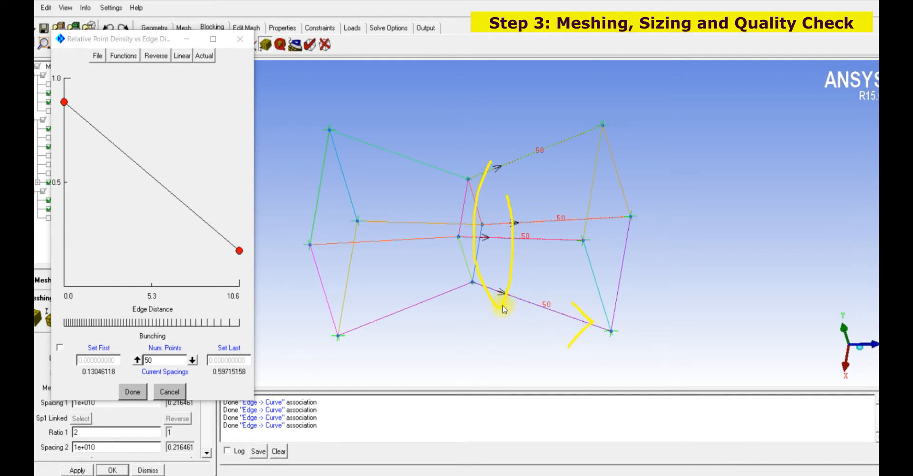
left_click_drag(76, 324, 417, 274)
left_click_drag(492, 284, 486, 304)
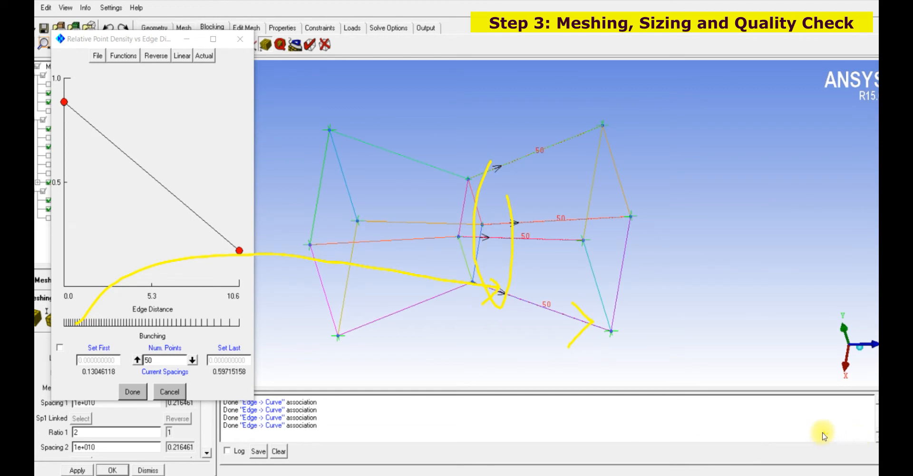
mouse_move(79, 315)
left_mouse_down()
mouse_move(390, 287)
mouse_move(510, 294)
mouse_move(504, 311)
left_mouse_up()
mouse_move(412, 333)
left_mouse_down()
mouse_move(555, 314)
mouse_move(568, 324)
left_mouse_up()
left_click(801, 465)
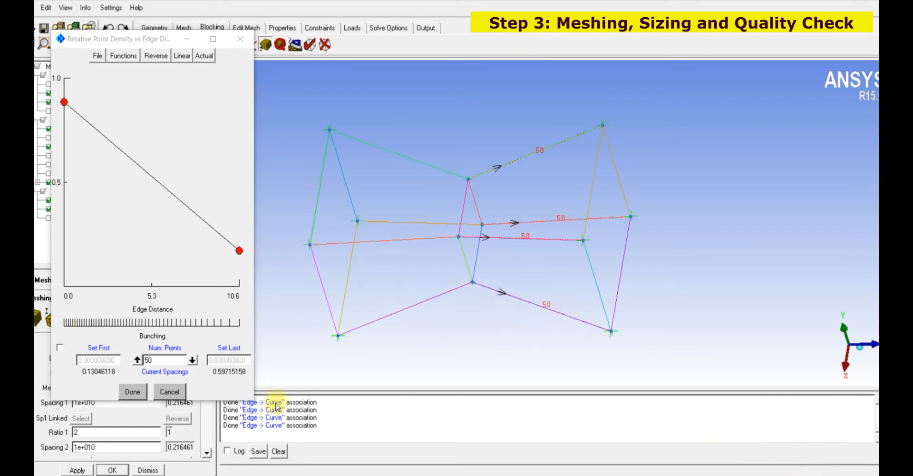
- Raise the density's starting point to about 0.98, add two intermediate points forming a sagging decline, and apply the distribution to edge 69-22
left_click_drag(64, 102, 64, 81)
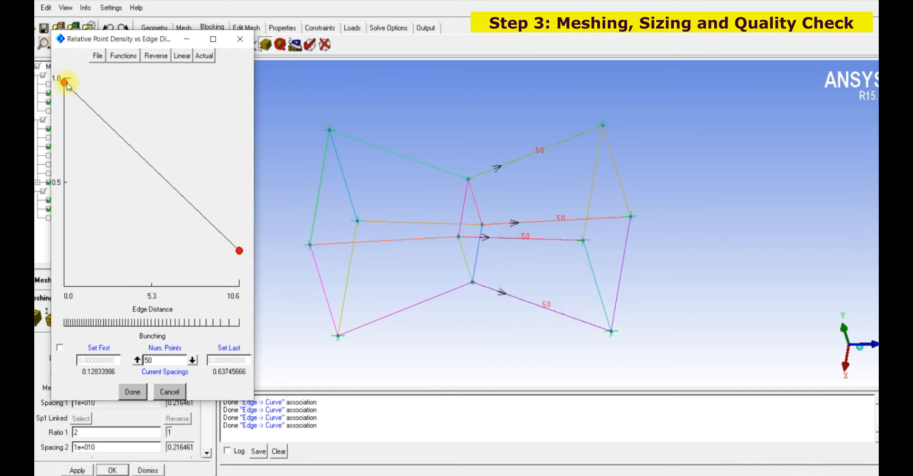
left_click(126, 143)
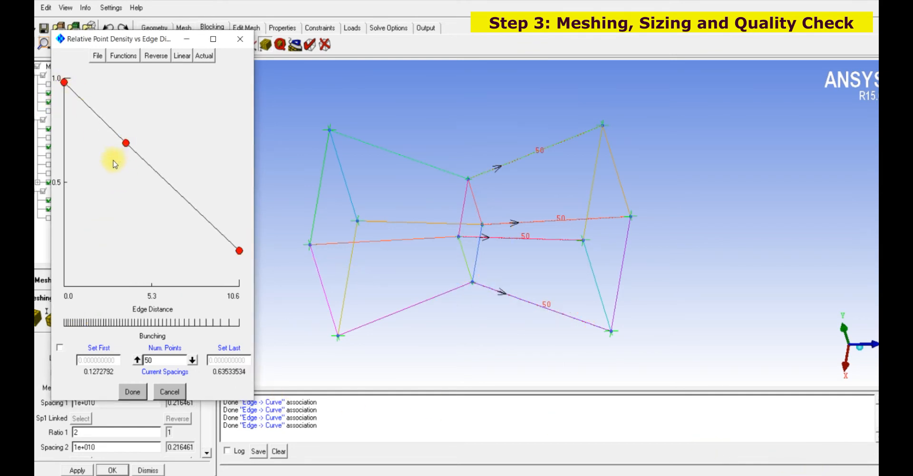
left_click_drag(126, 144, 112, 181)
left_click(164, 213)
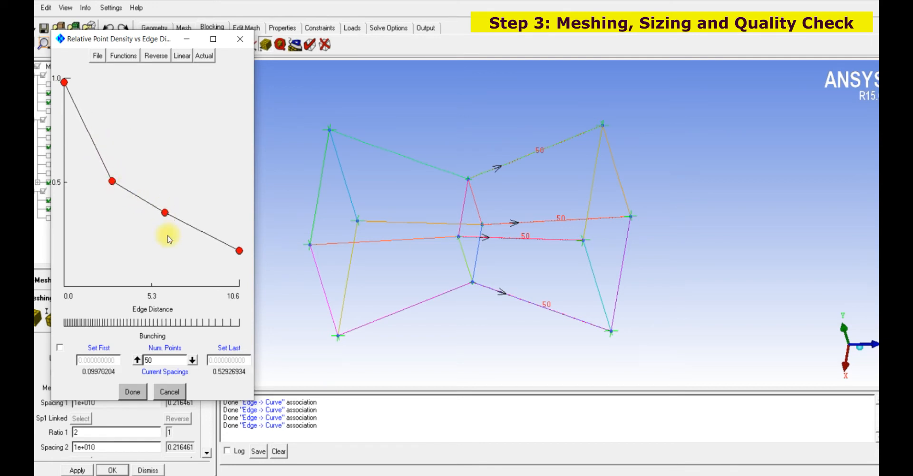
left_click_drag(164, 213, 163, 234)
left_click_drag(236, 250, 239, 253)
left_click_drag(107, 184, 94, 156)
left_click(133, 391)
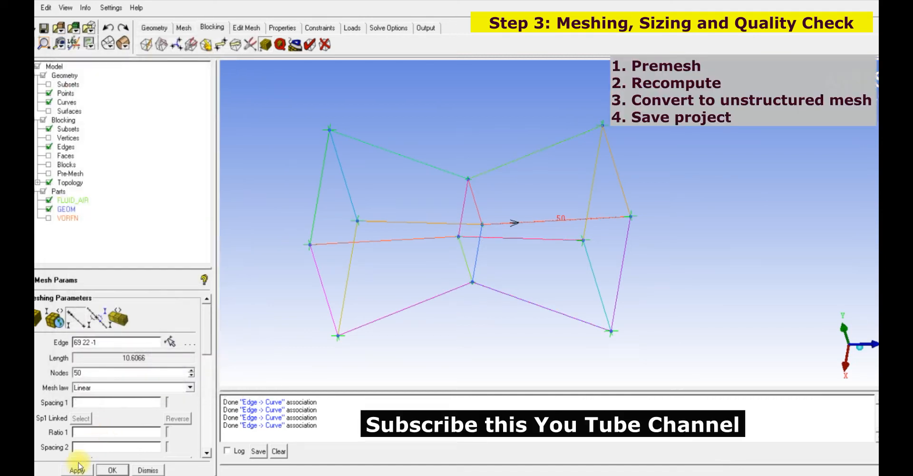
left_click(75, 470)
- Check the node counts and mesh laws of edges 25-73, 70-74 and 25-41
left_click(169, 341)
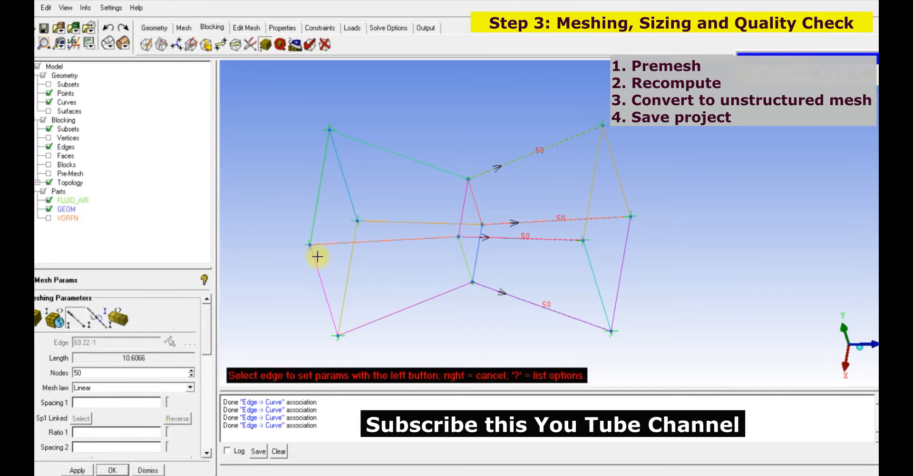
left_click(404, 165)
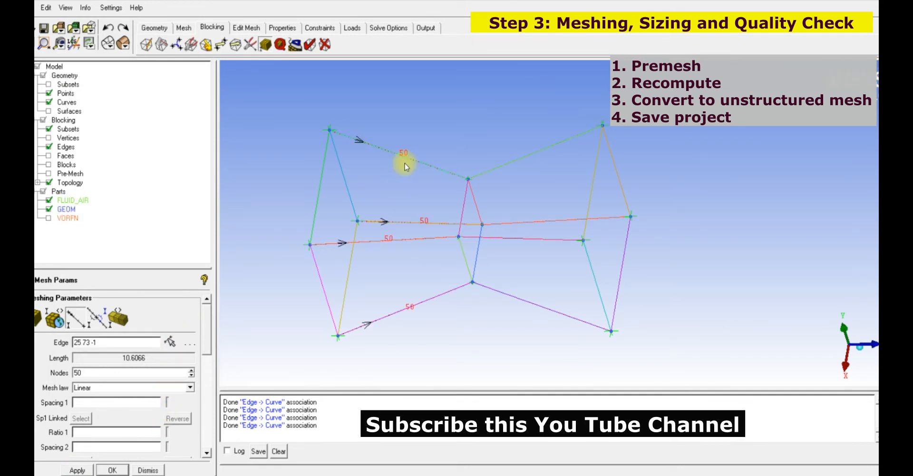
left_click(172, 342)
left_click(458, 252)
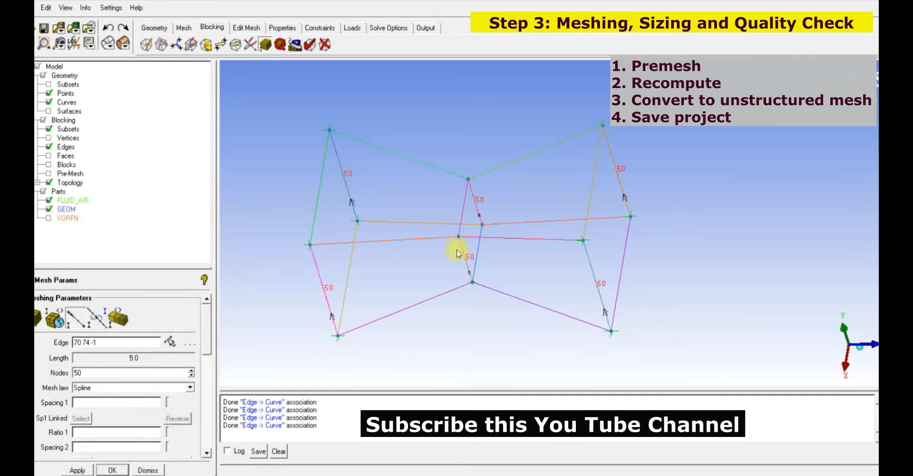
left_click(171, 341)
left_click(314, 173)
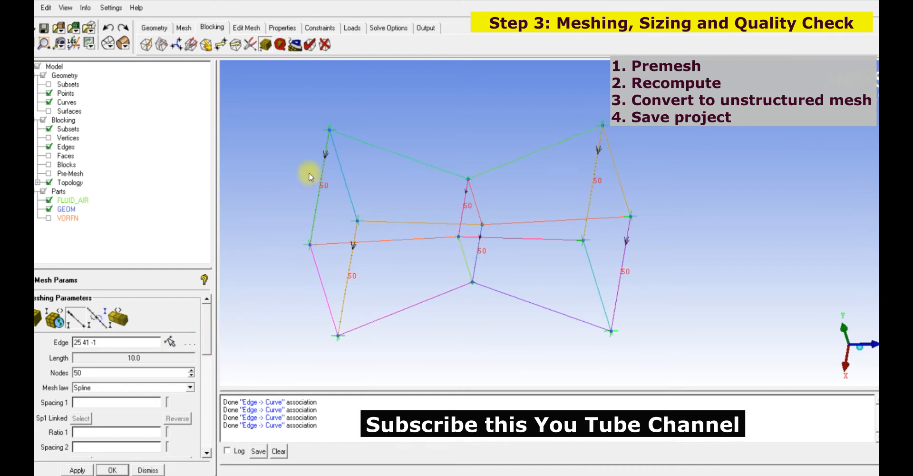
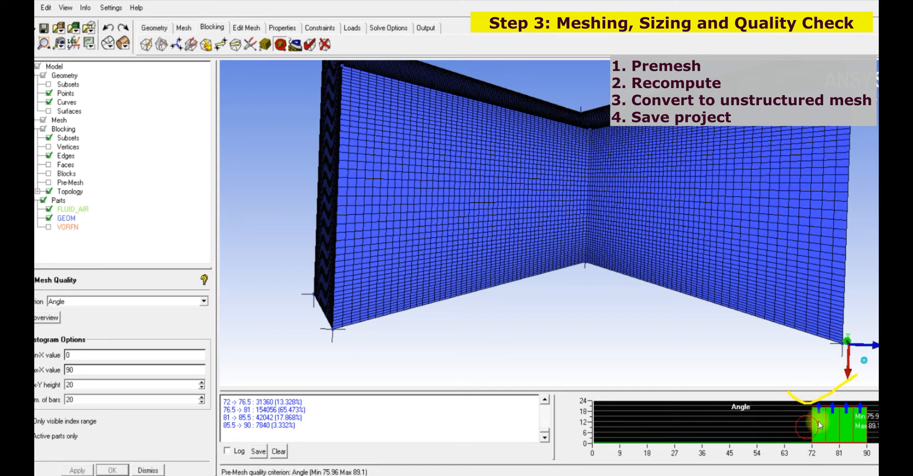
mouse_move(75, 287)
left_mouse_down()
mouse_move(38, 304)
mouse_move(80, 303)
mouse_move(492, 425)
mouse_move(612, 362)
left_mouse_up()
key("Escape")
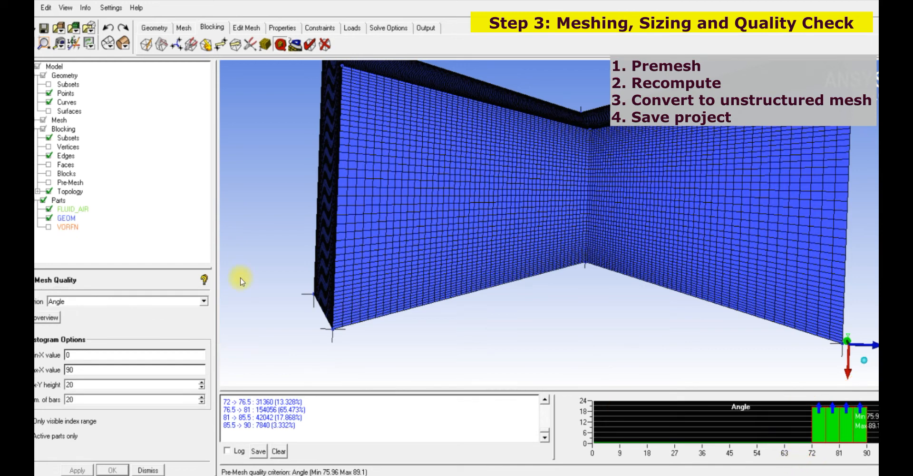
- Hide the FLUID_AIR part and close the pre-mesh quality settings
left_click(49, 217)
left_click(47, 209)
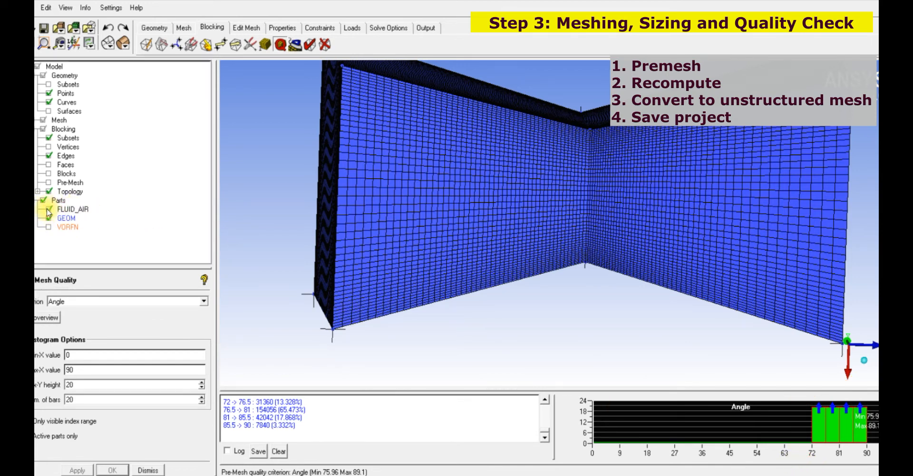
left_click(148, 470)
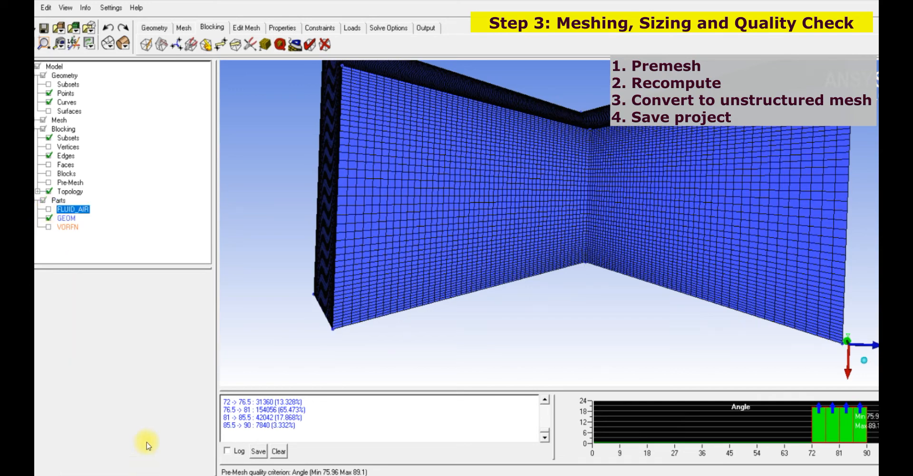
scroll(373, 236, "down", 5)
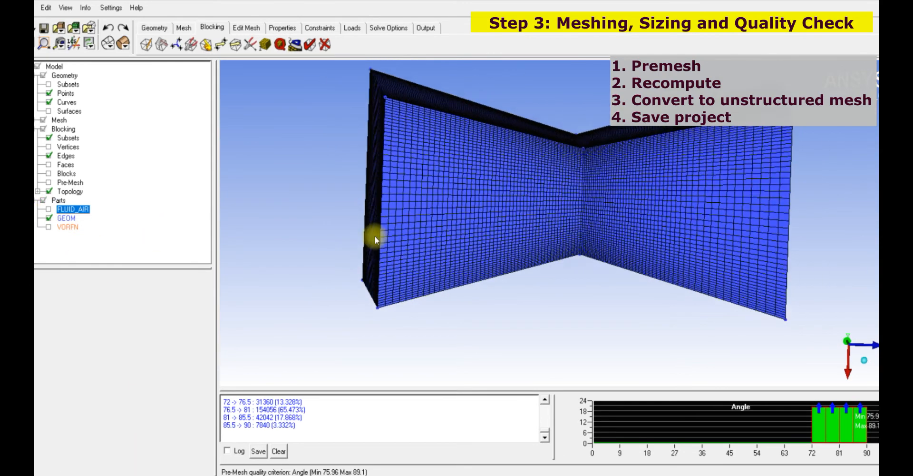
left_click_drag(393, 248, 464, 265)
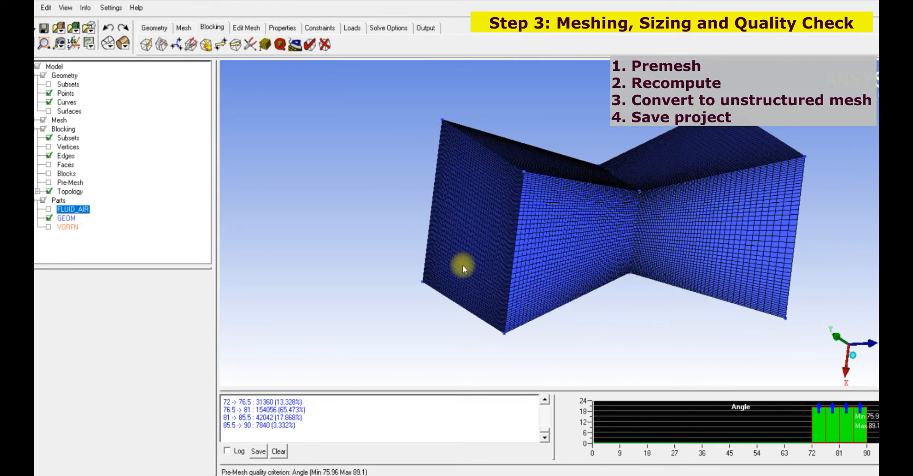
- Run Check Mesh on the generated mesh with the preselected errors and possible problems
left_click(265, 44)
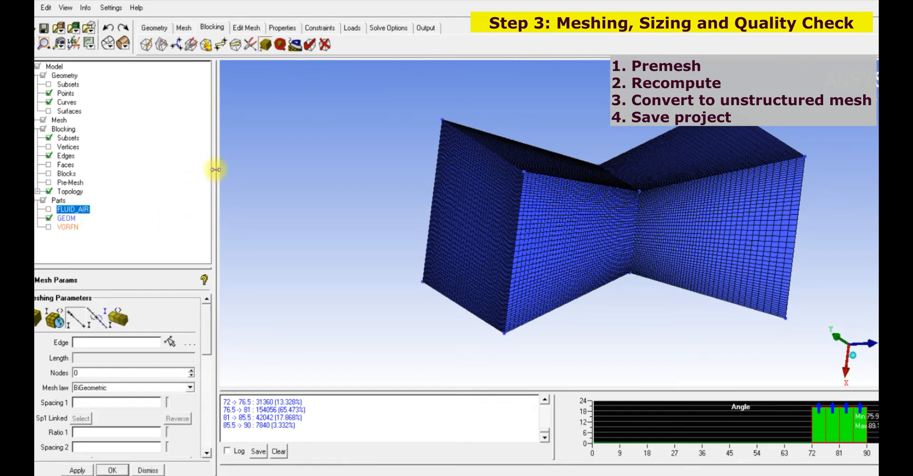
left_click(310, 45)
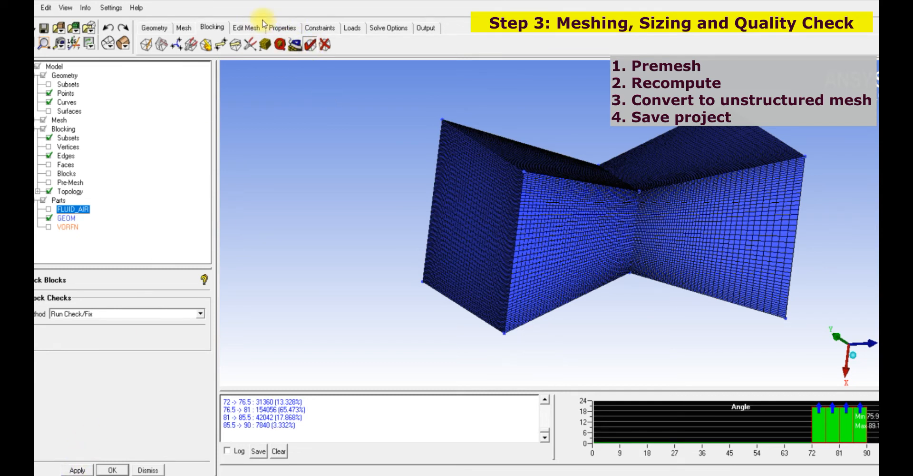
left_click(246, 27)
left_click(176, 44)
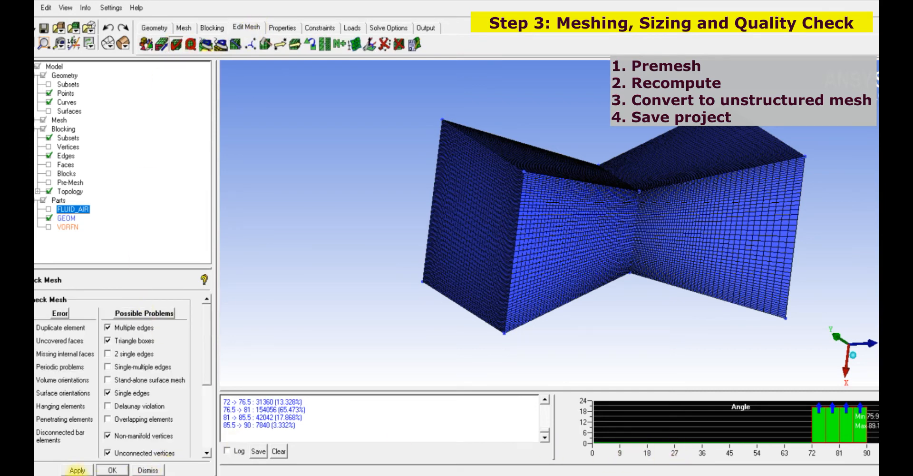
left_click(77, 470)
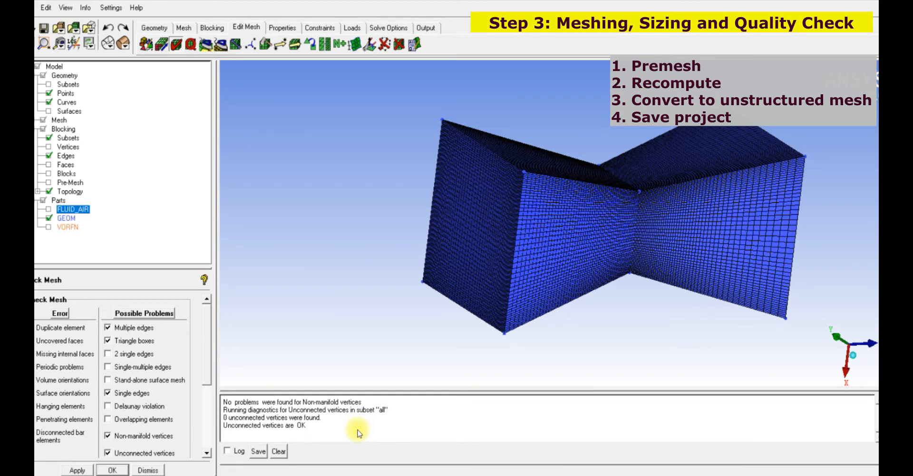
left_click(807, 469)
mouse_move(267, 431)
left_mouse_down()
mouse_move(270, 437)
mouse_move(321, 409)
left_mouse_up()
mouse_move(389, 426)
left_mouse_down()
mouse_move(378, 447)
mouse_move(391, 424)
mouse_move(406, 451)
mouse_move(445, 434)
left_mouse_up()
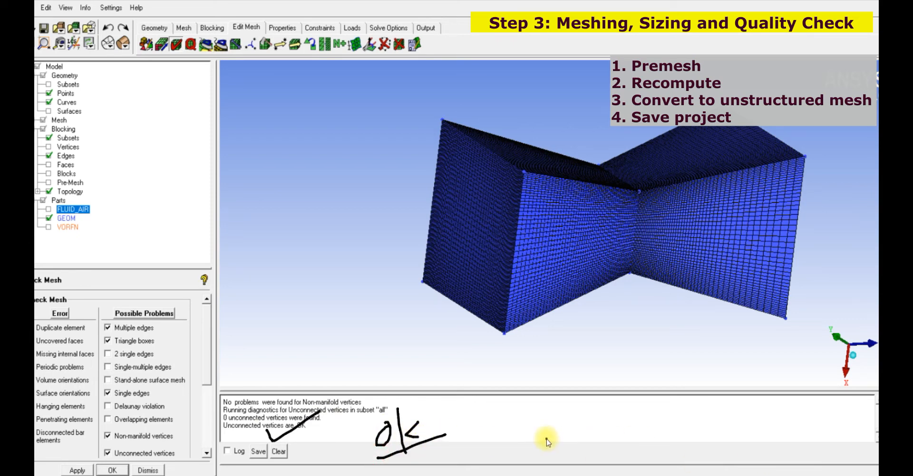
left_click(804, 469)
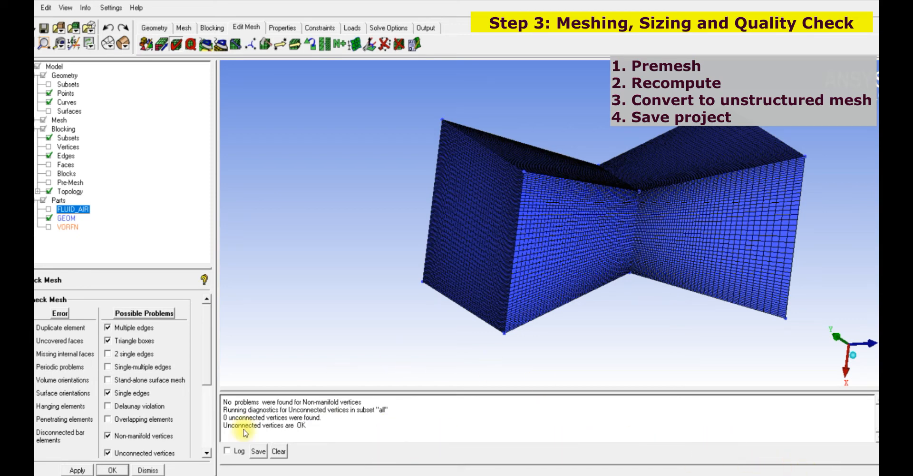
- Close the mesh check, hide the mesh shells and display the geometry surfaces in their place
left_click(148, 470)
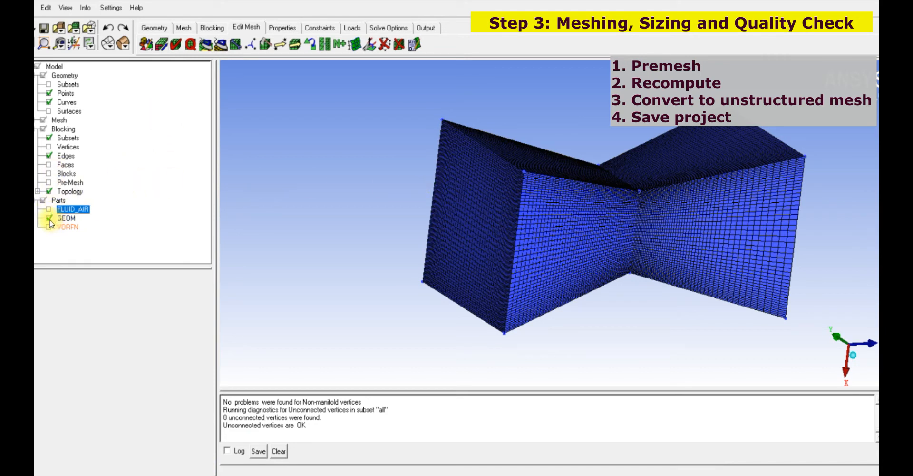
left_click(38, 120)
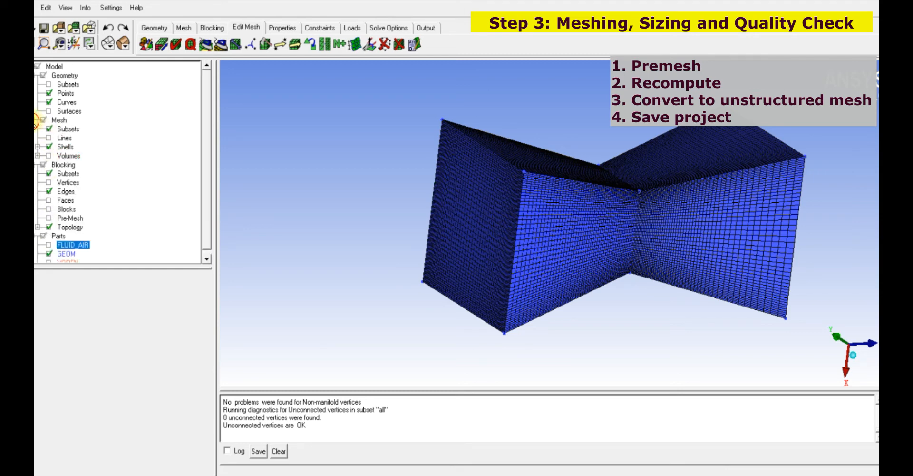
left_click(49, 147)
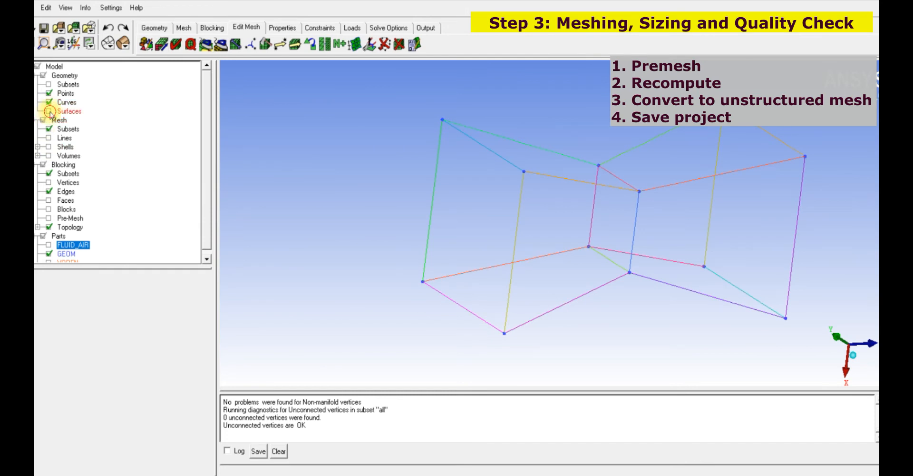
left_click(49, 111)
left_click_drag(457, 267, 581, 161)
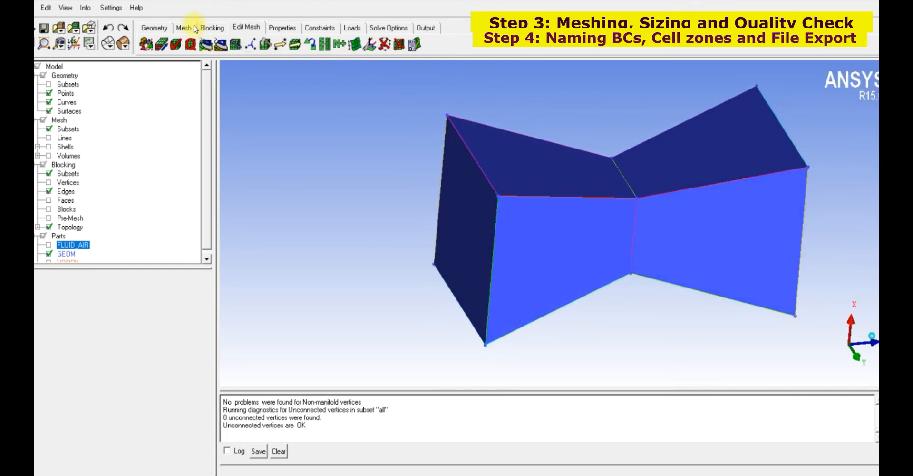
- Create a part named INLET from the end surface of the converging section
left_click(154, 27)
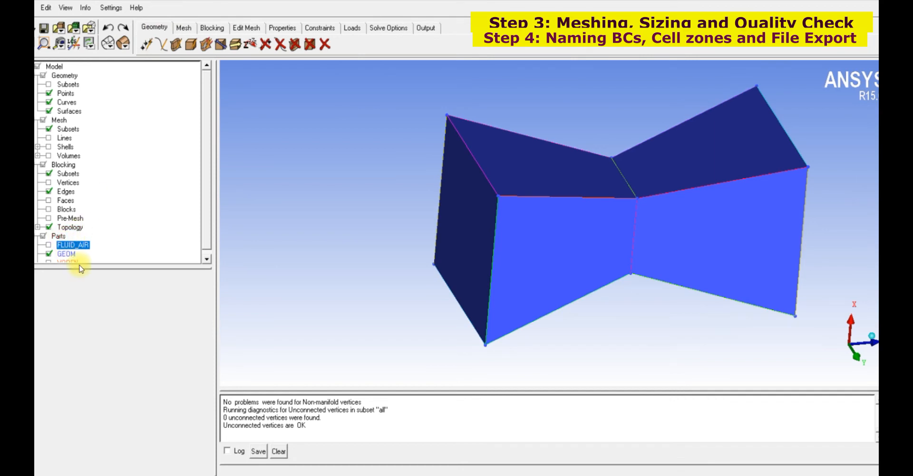
left_click_drag(80, 269, 73, 336)
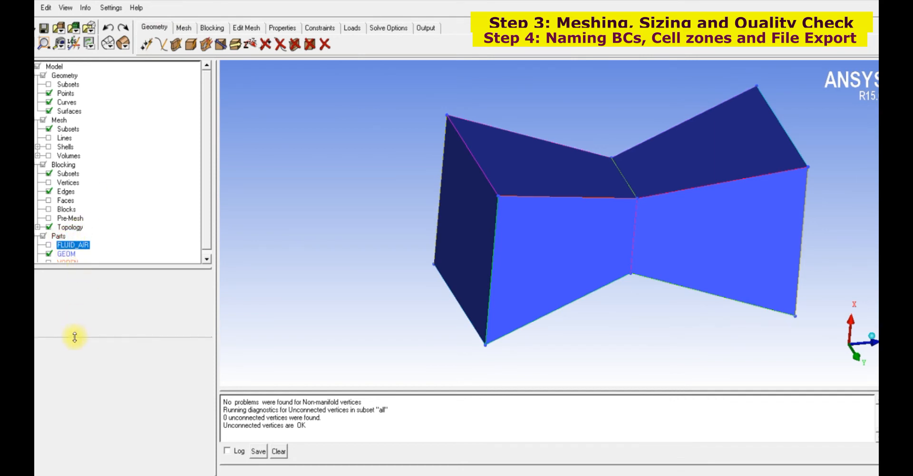
right_click(58, 237)
left_click(74, 244)
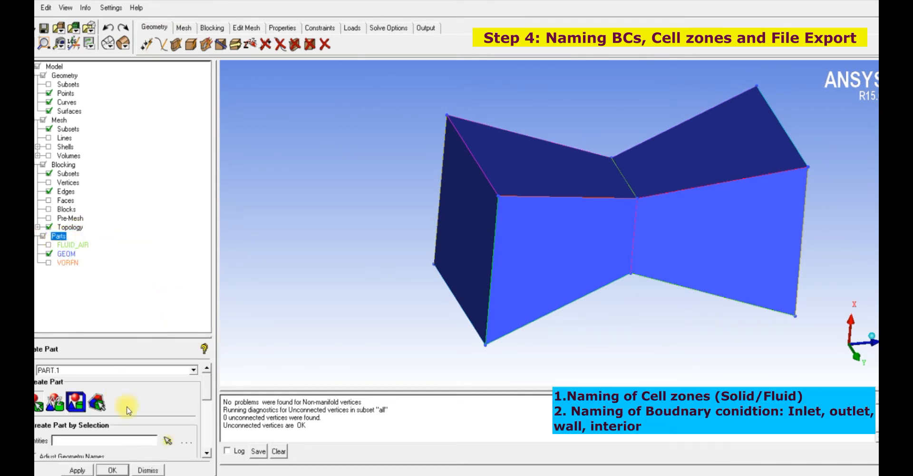
left_click(469, 254)
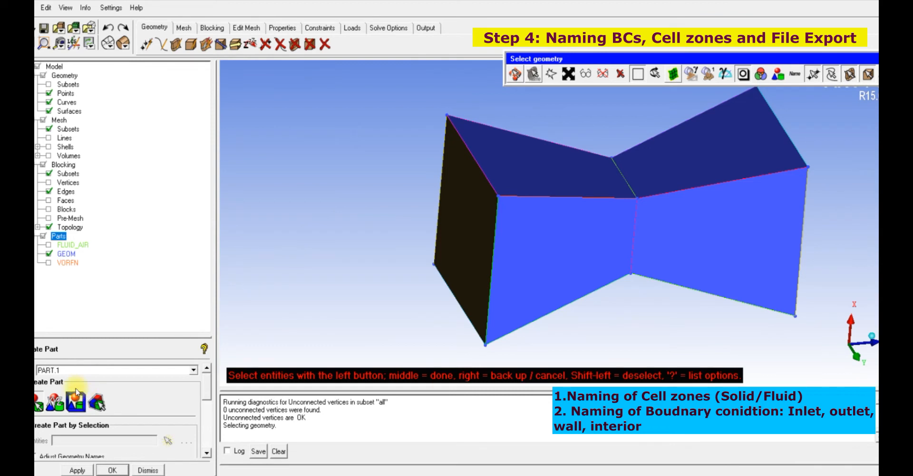
left_click_drag(79, 372, 42, 371)
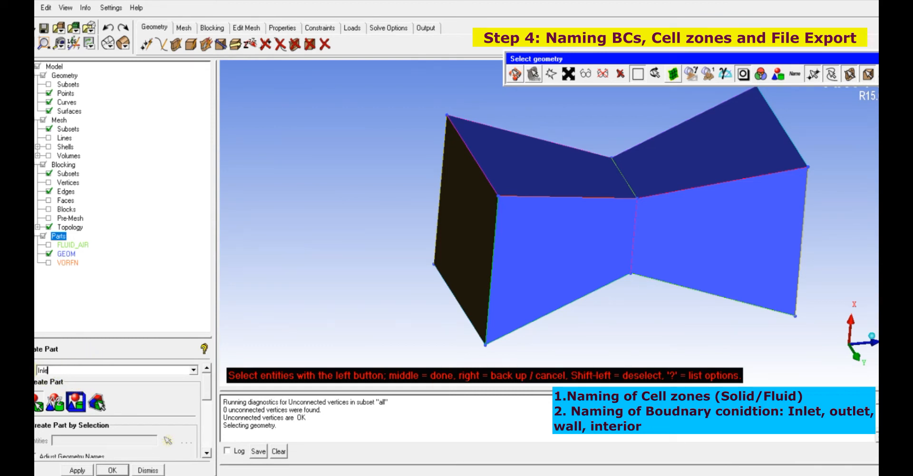
middle_click(281, 217)
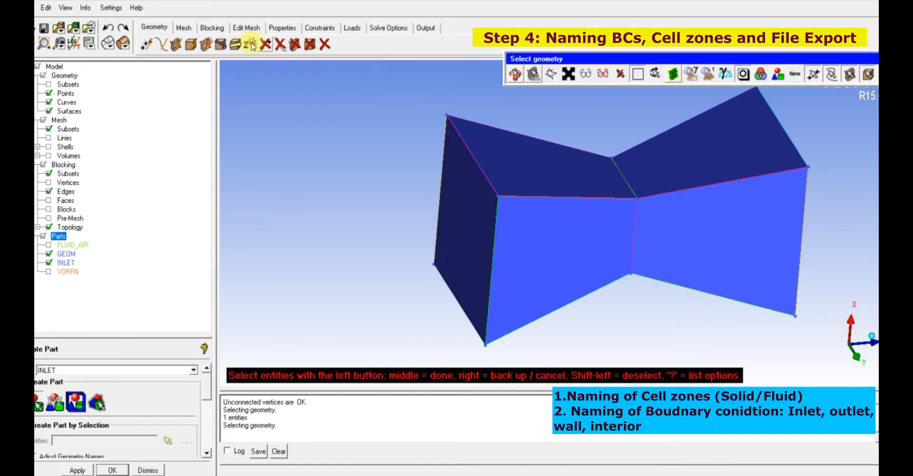
mouse_move(83, 263)
left_mouse_down()
mouse_move(43, 259)
mouse_move(441, 226)
mouse_move(438, 235)
left_mouse_up()
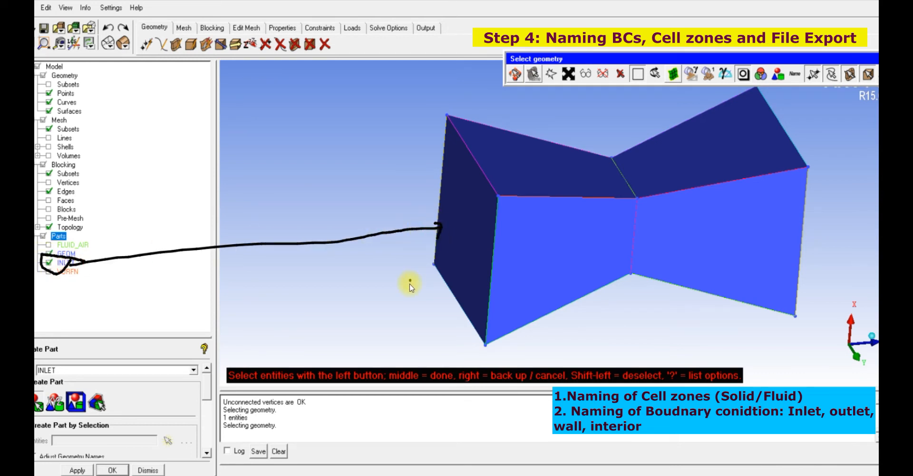
left_click(803, 469)
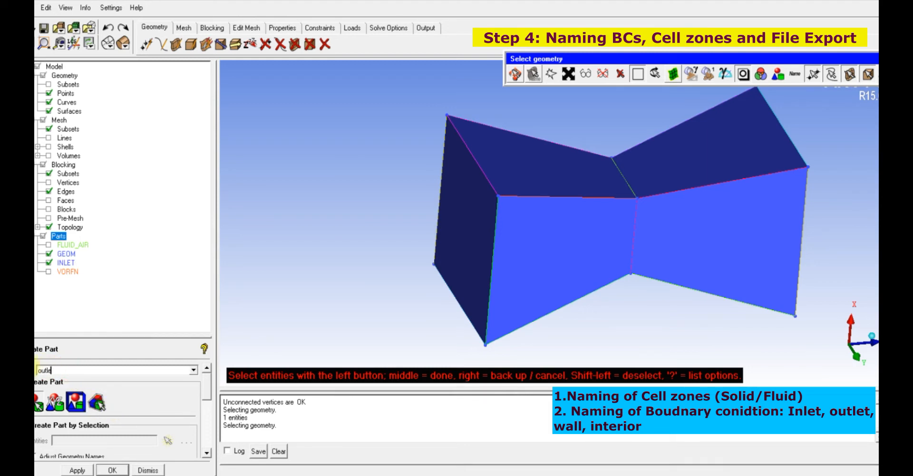
- Create a part named OUTLET from the end surface of the diverging section
left_click(37, 394)
middle_click_drag(841, 210, 768, 222)
left_click_drag(801, 202, 607, 228)
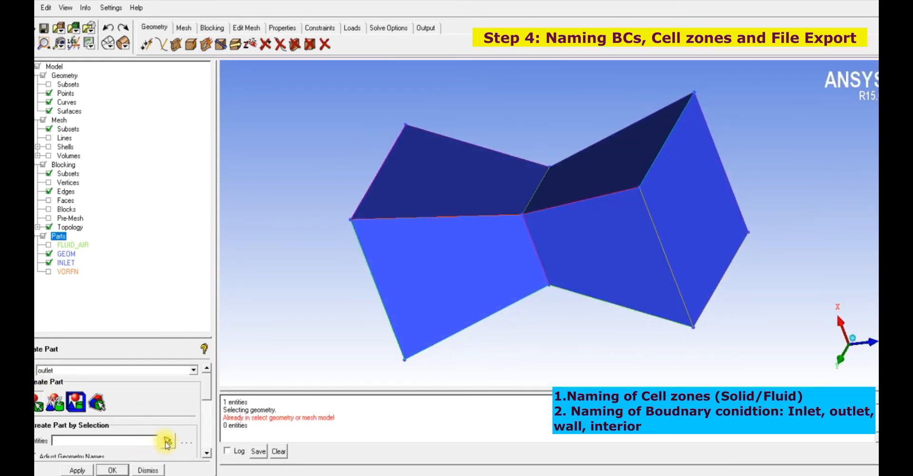
left_click(166, 441)
left_click(702, 230)
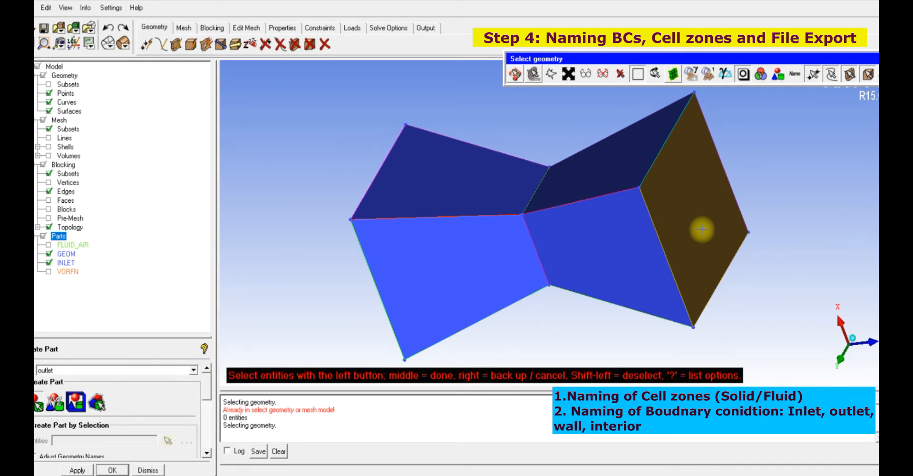
middle_click(702, 230)
middle_click(428, 180)
- Examine the geometry's surfaces from several angles, briefly hiding and redisplaying them
left_click_drag(428, 180, 605, 152)
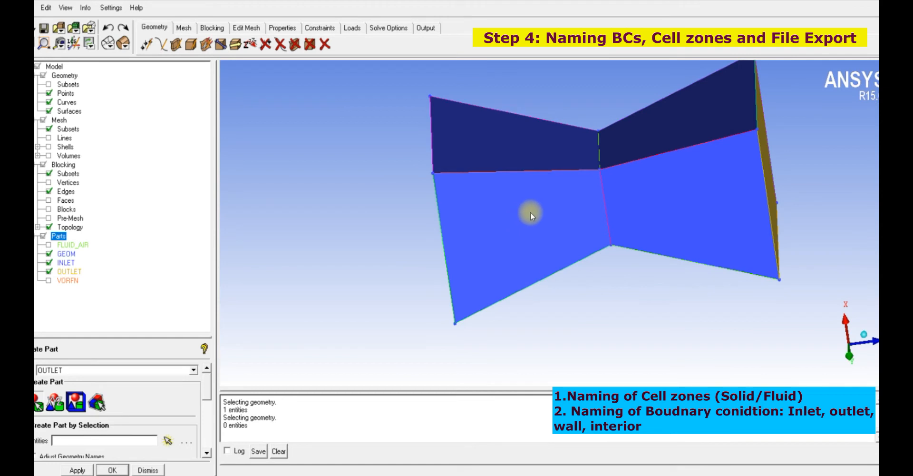
scroll(534, 233, "up", 3)
scroll(535, 237, "down", 3)
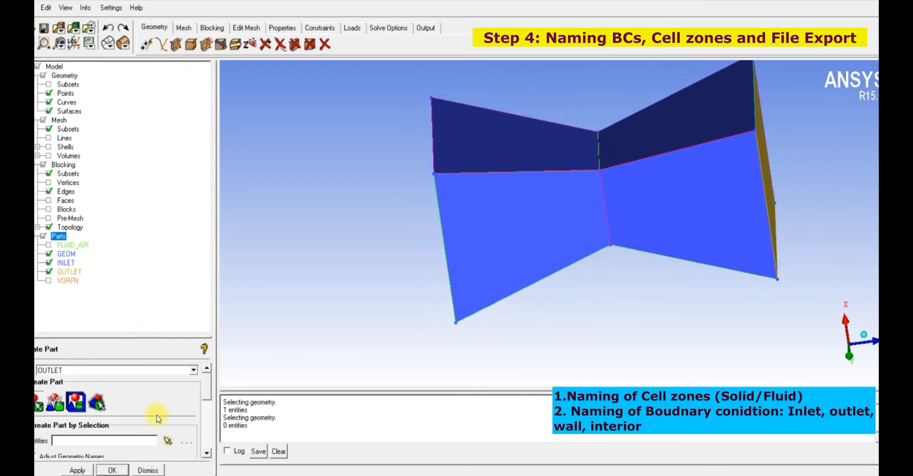
left_click(176, 44)
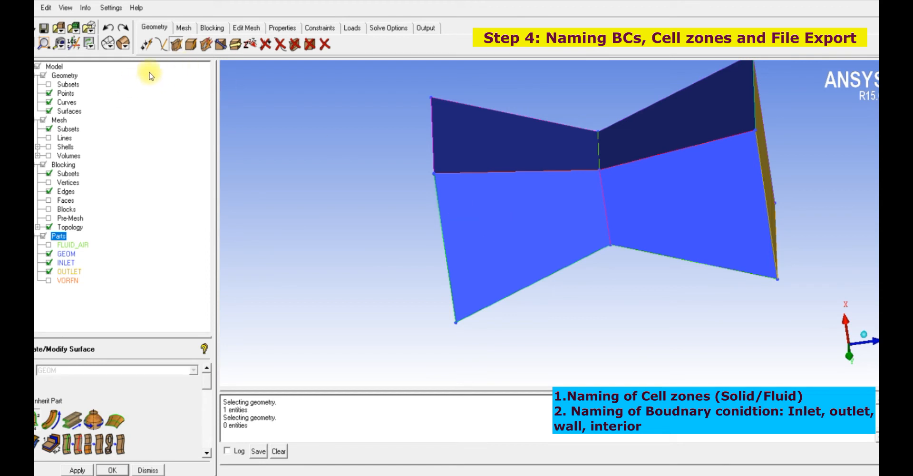
left_click(568, 225)
left_click_drag(567, 225, 570, 196)
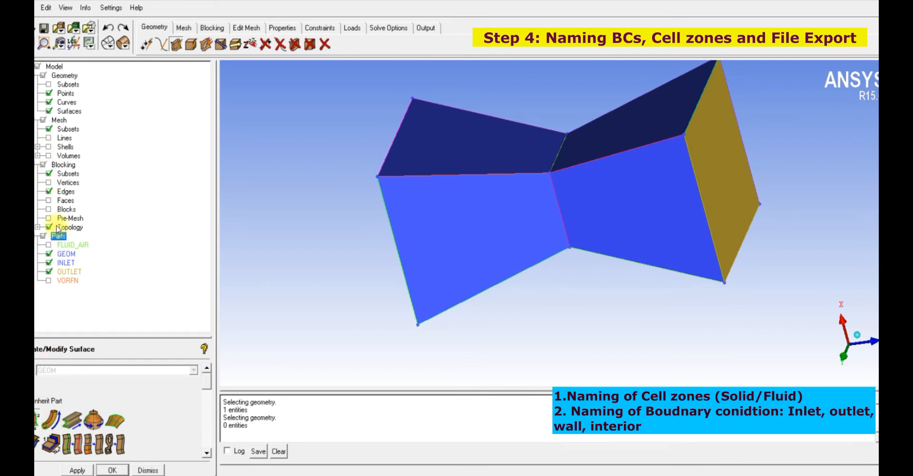
left_click(49, 111)
left_click(49, 112)
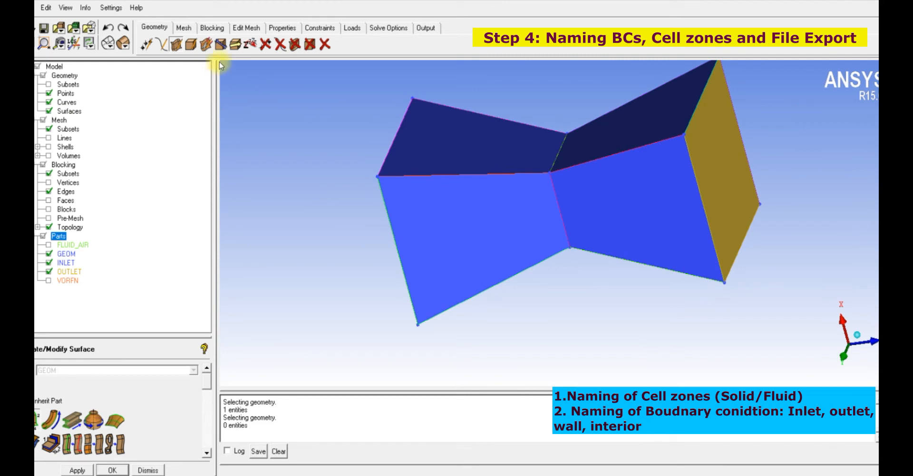
left_click_drag(623, 219, 603, 229)
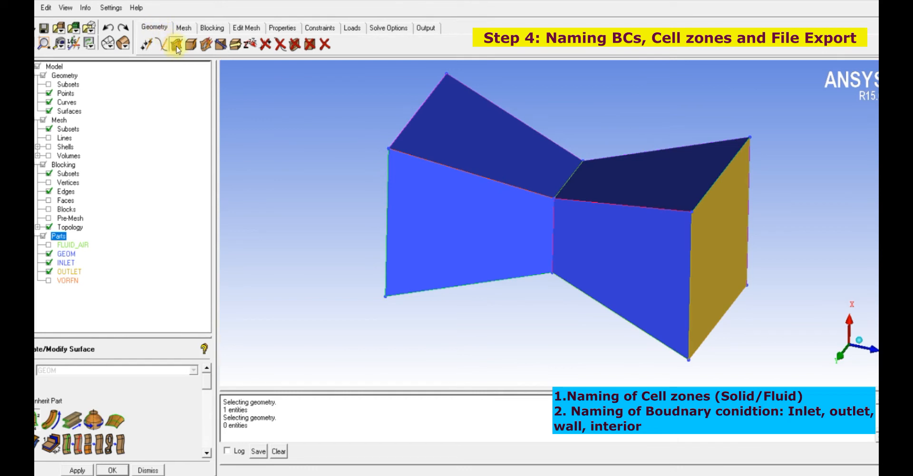
middle_click_drag(612, 286, 612, 289)
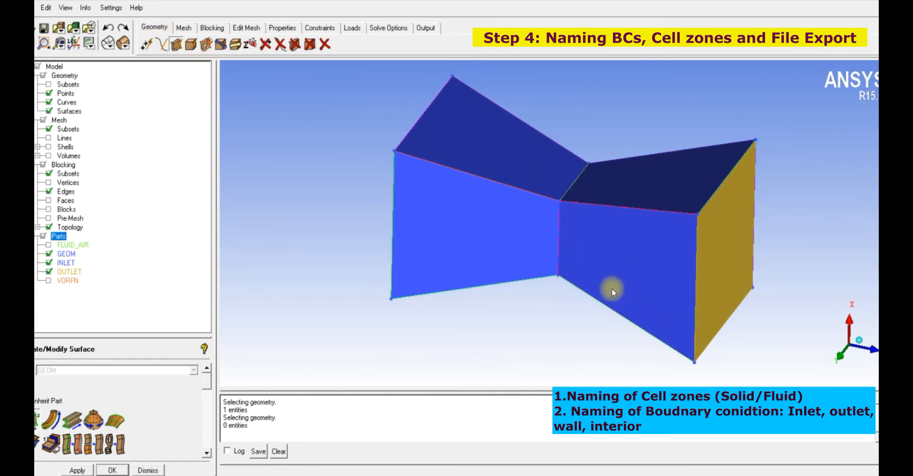
left_click_drag(676, 275, 654, 266)
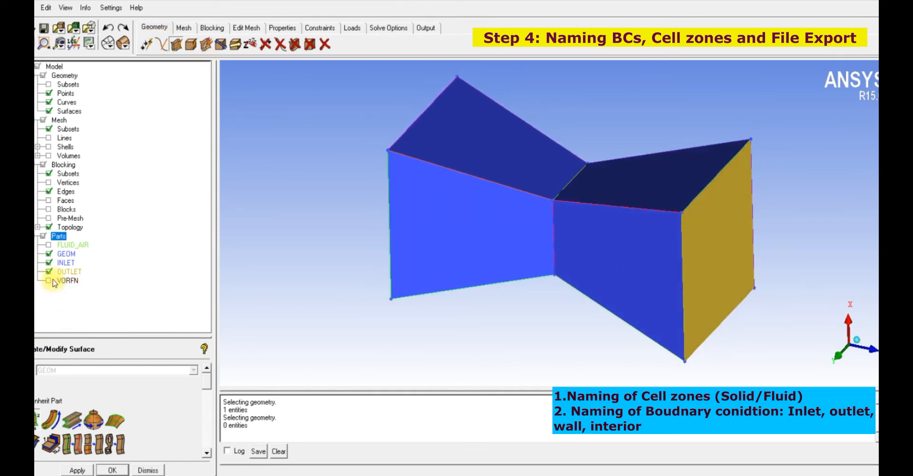
- Hide the INLET and OUTLET parts to expose the internal throat surface
left_click(49, 262)
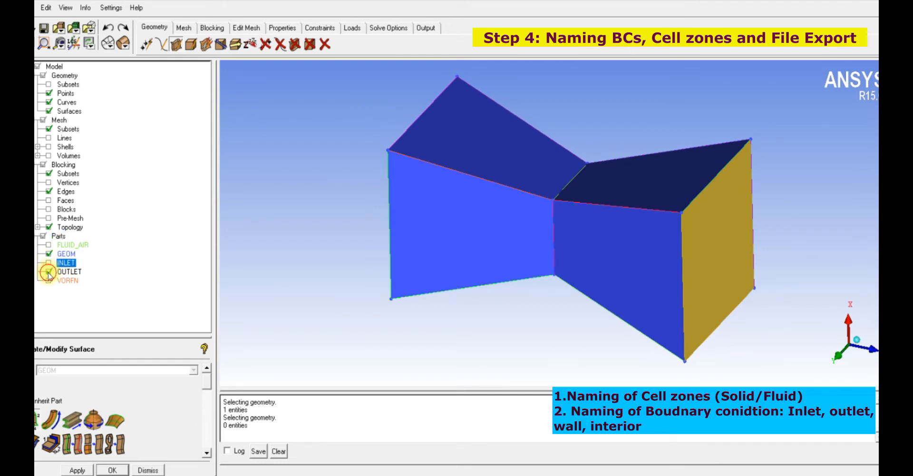
left_click(49, 272)
left_click_drag(588, 301, 386, 259)
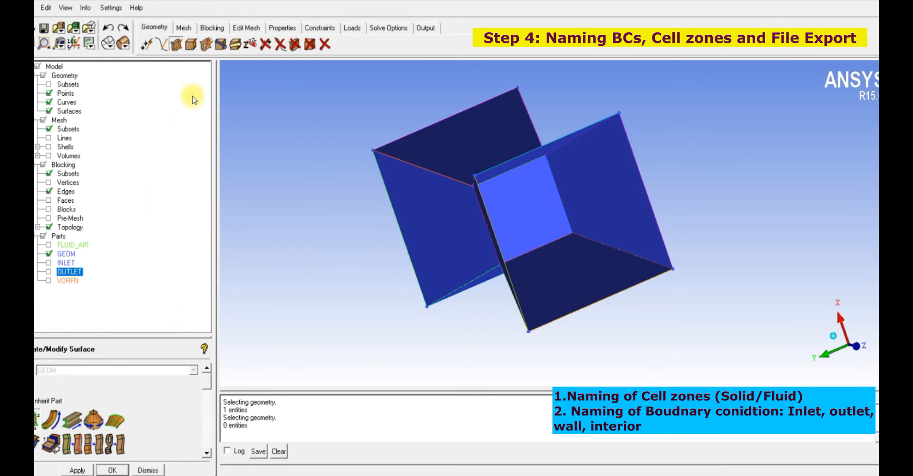
- Create a part named INT_TROAT from the internal surface at the throat
right_click(58, 236)
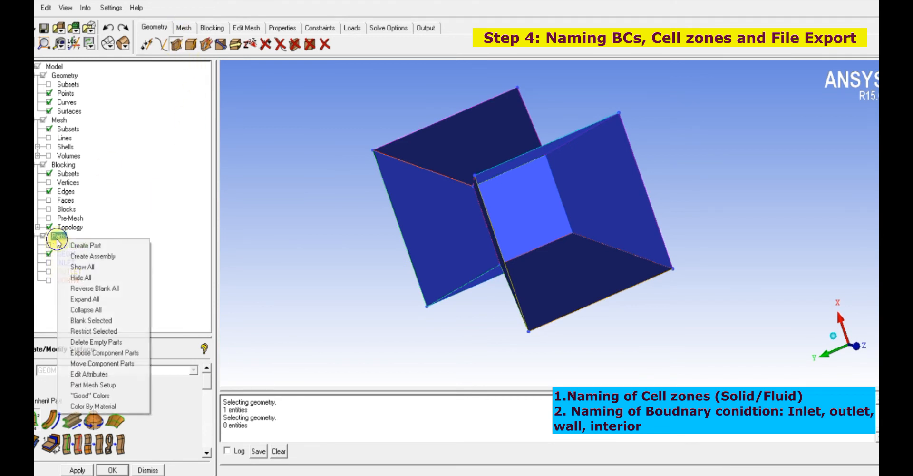
left_click(82, 246)
triple_click(76, 374)
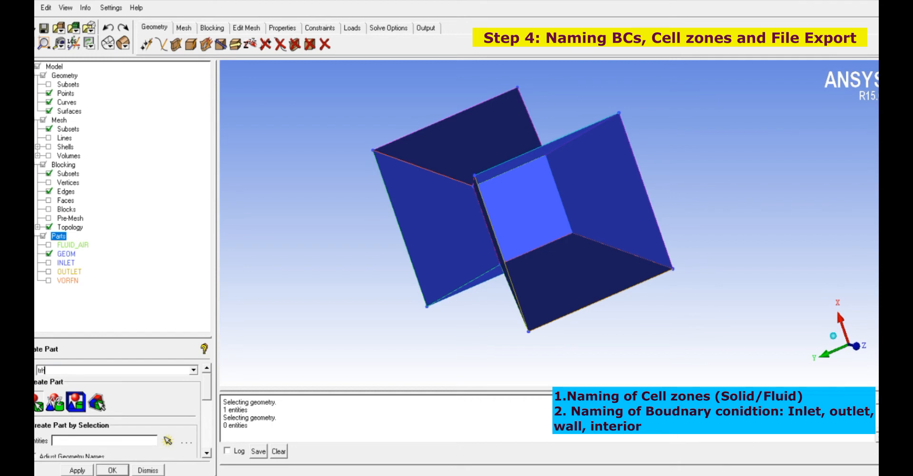
key("Num_Lock")
left_click(39, 398)
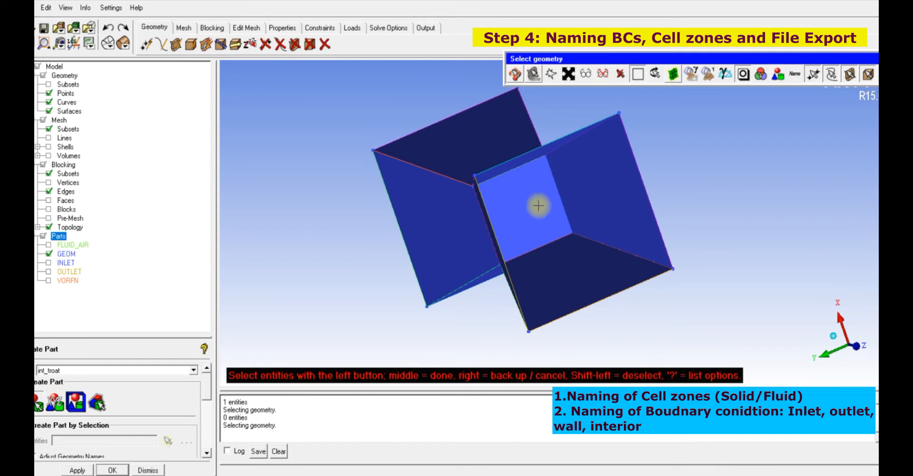
left_click(526, 214)
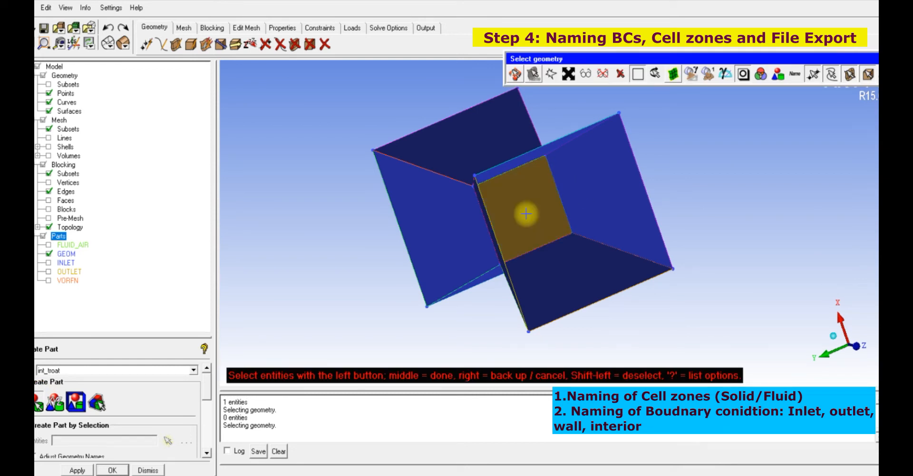
middle_click(526, 213)
- Create a part named WALL from the side and upper surfaces of the converging section
left_click_drag(526, 212, 838, 153)
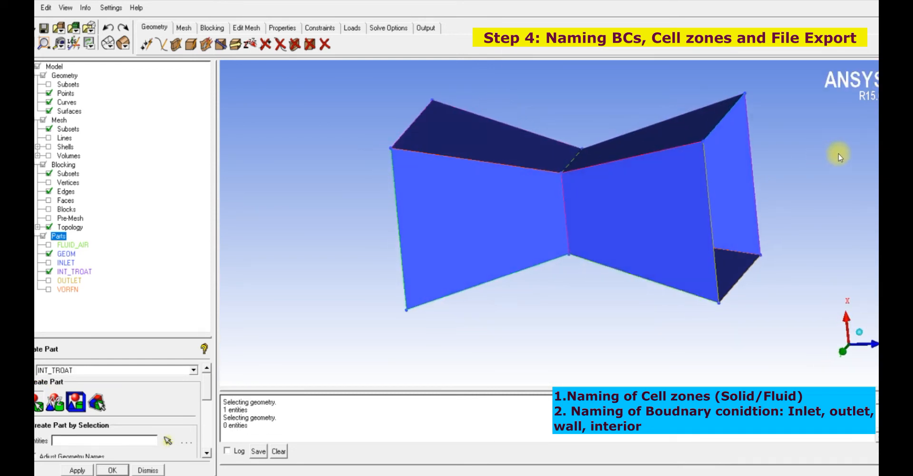
double_click(95, 369)
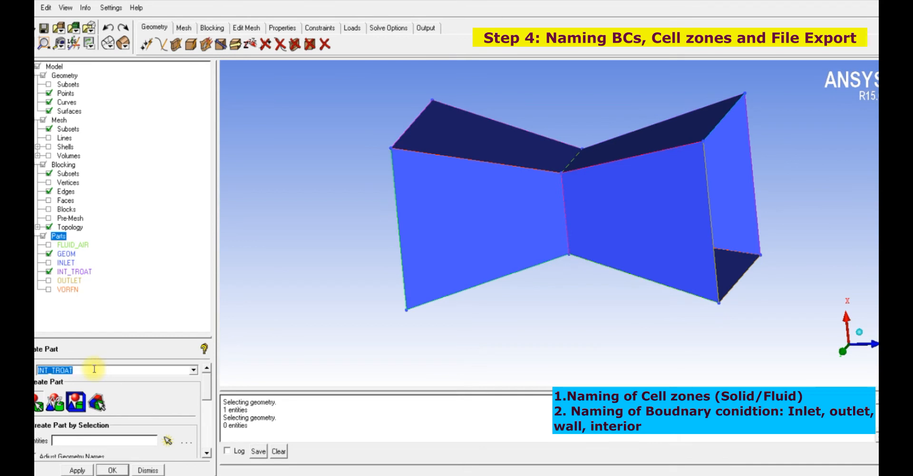
left_click(167, 441)
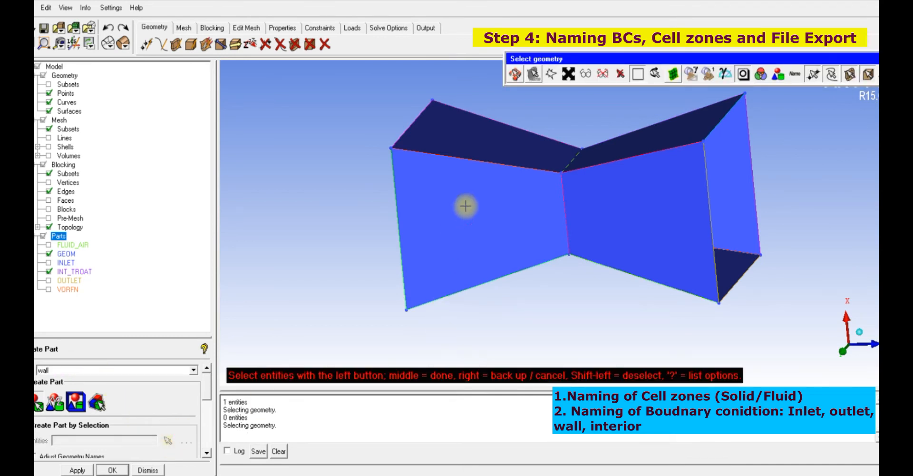
left_click(448, 240)
left_click(508, 154)
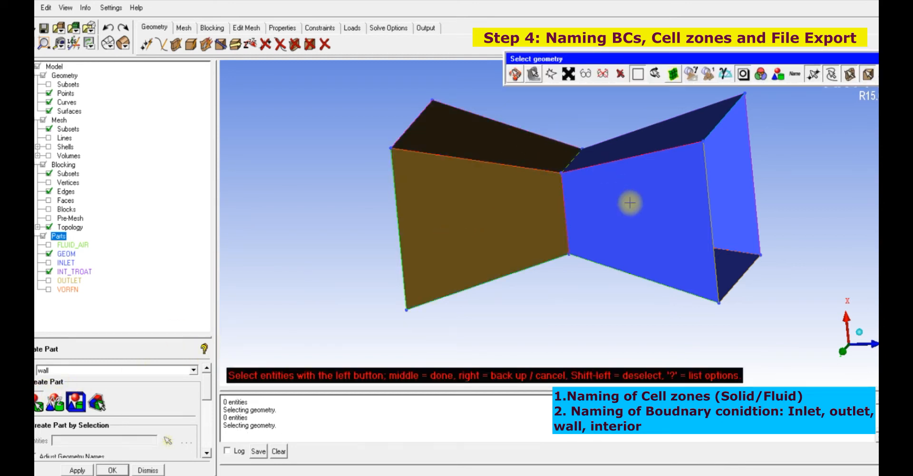
middle_click(546, 352)
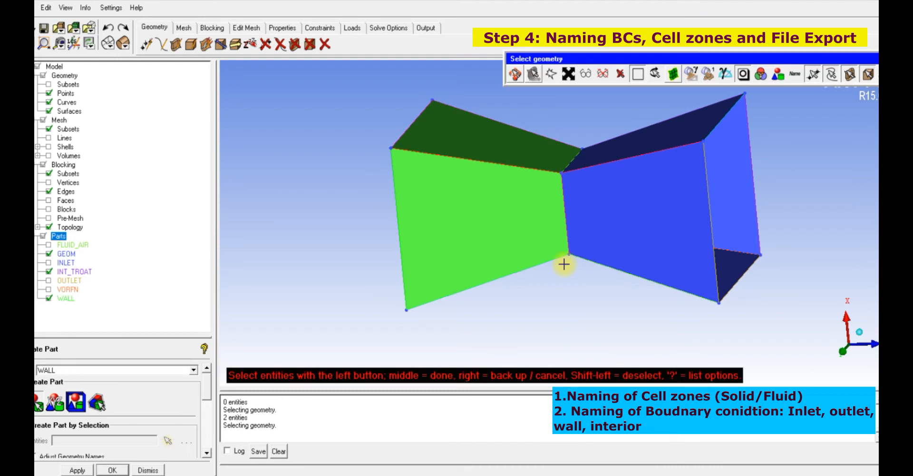
middle_click(531, 318)
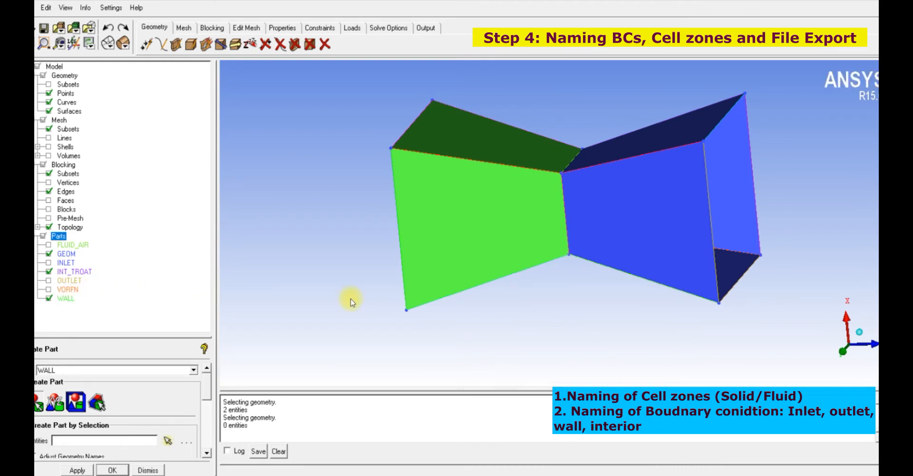
- Add the lower surface of the converging section to the WALL part
middle_click_drag(555, 305, 571, 283)
left_click_drag(571, 283, 494, 118)
right_click(67, 298)
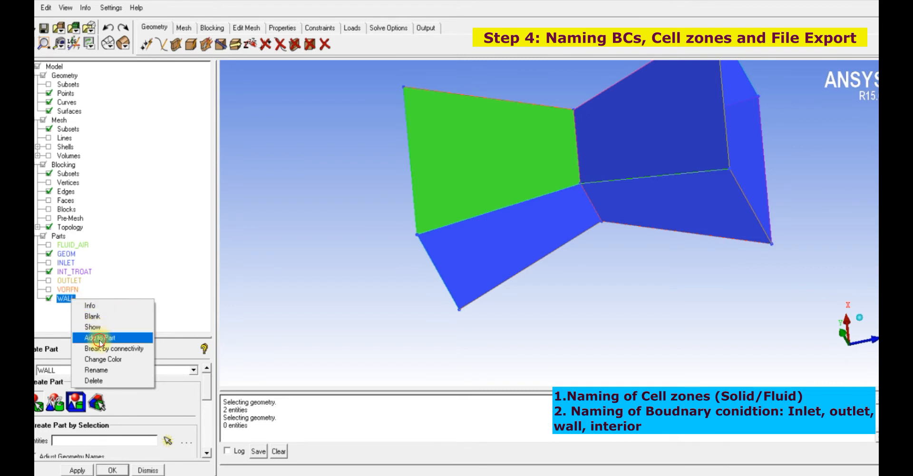
left_click(99, 337)
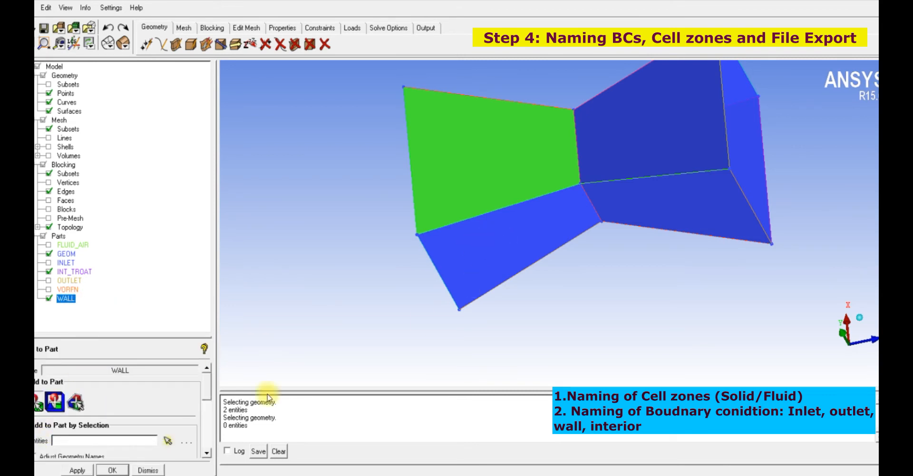
left_click(167, 440)
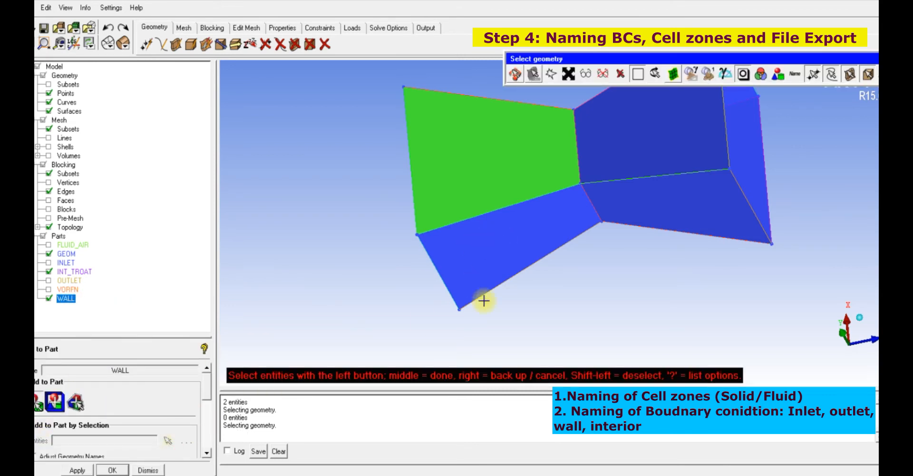
middle_click(540, 312)
left_click(167, 439)
left_click(527, 247)
middle_click(526, 251)
- Add the remaining unassigned outer surface of the converging section to the WALL part
left_click_drag(619, 283, 445, 218)
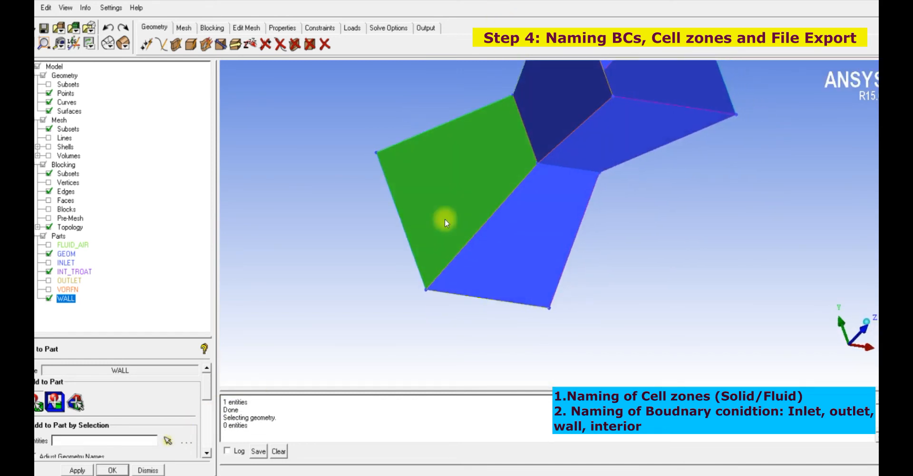
right_click(69, 299)
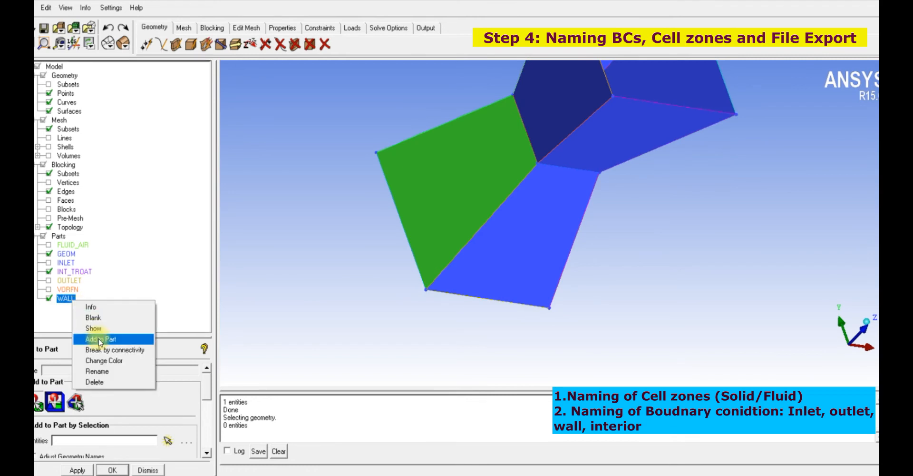
left_click(83, 340)
left_click(167, 441)
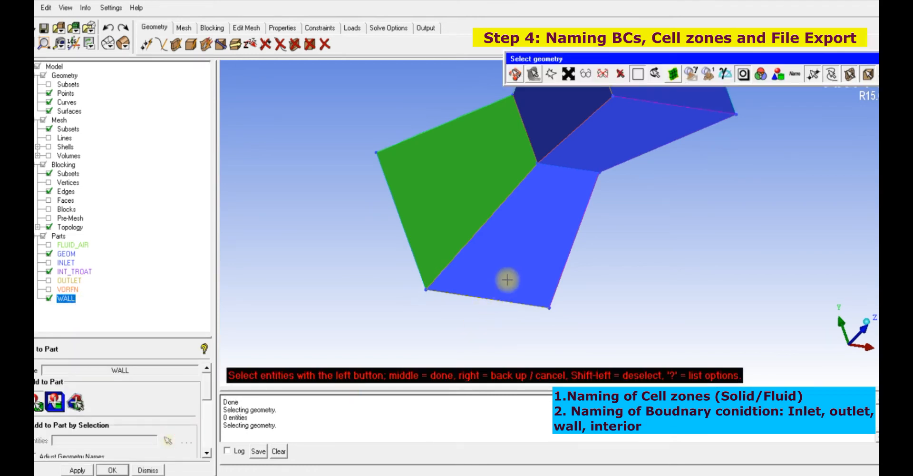
left_click(35, 402)
left_click(505, 258)
left_click(715, 170)
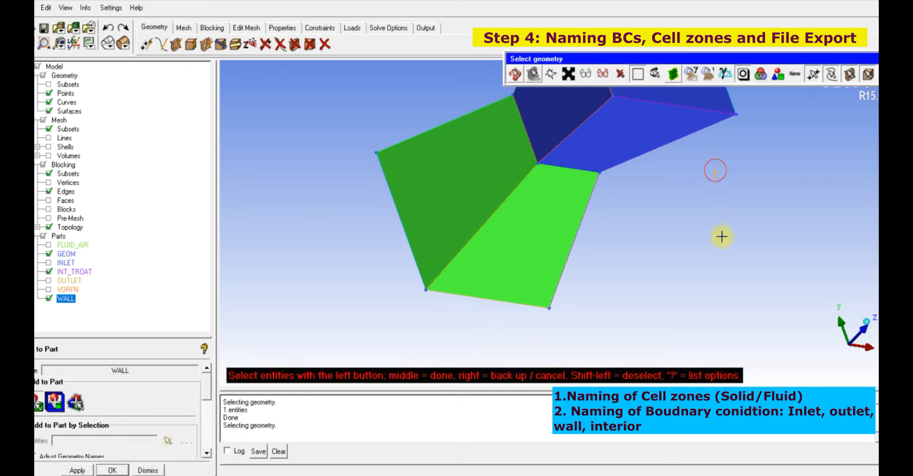
middle_click(727, 269)
scroll(693, 219, "down", 2)
left_click_drag(686, 219, 478, 360)
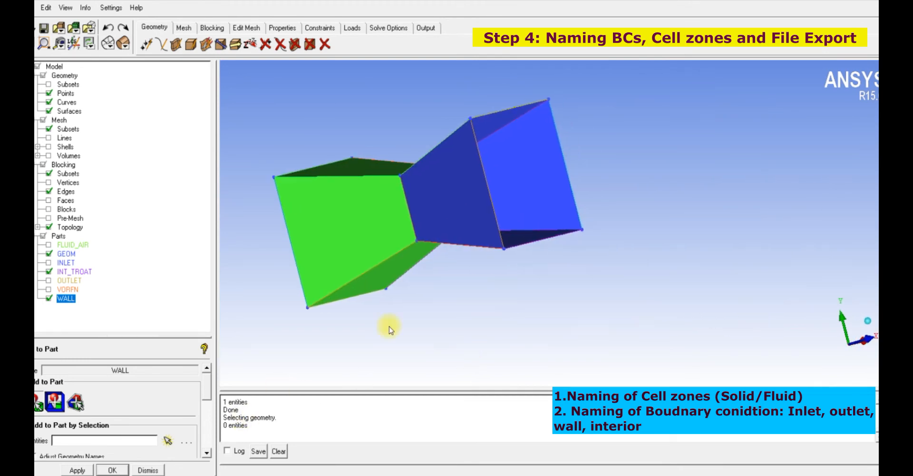
left_click_drag(724, 194, 857, 308)
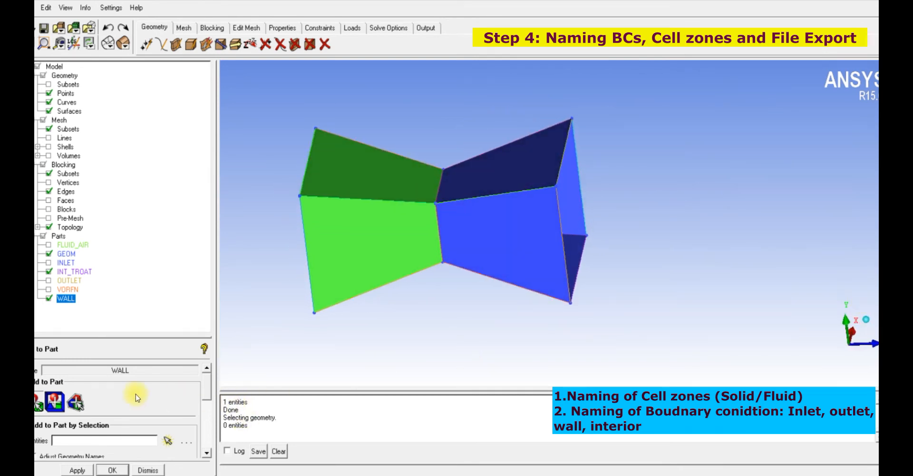
left_click(167, 440)
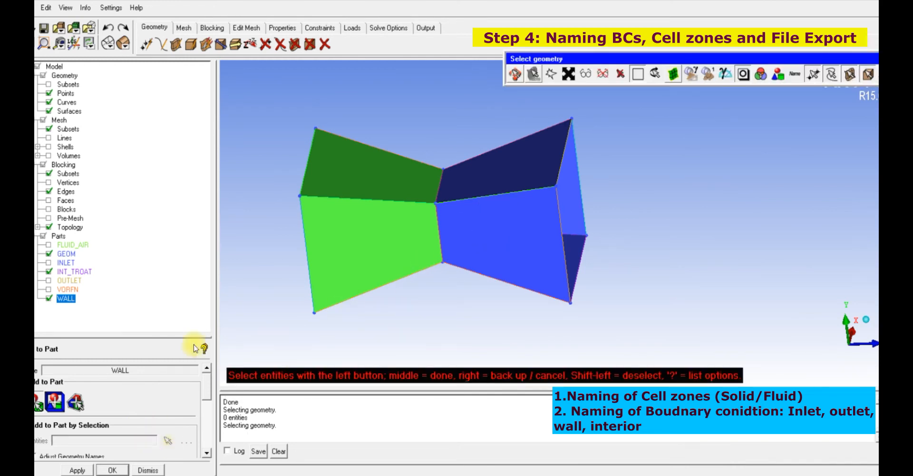
left_click(39, 402)
left_click(514, 169)
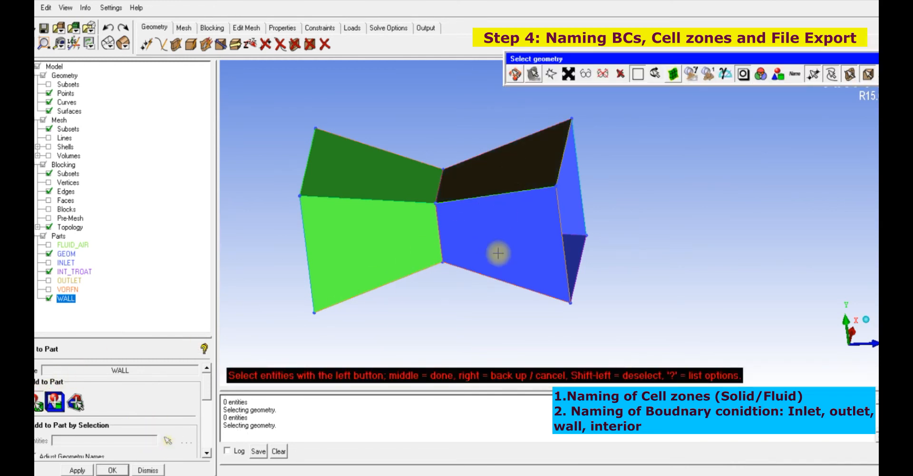
middle_click(503, 314)
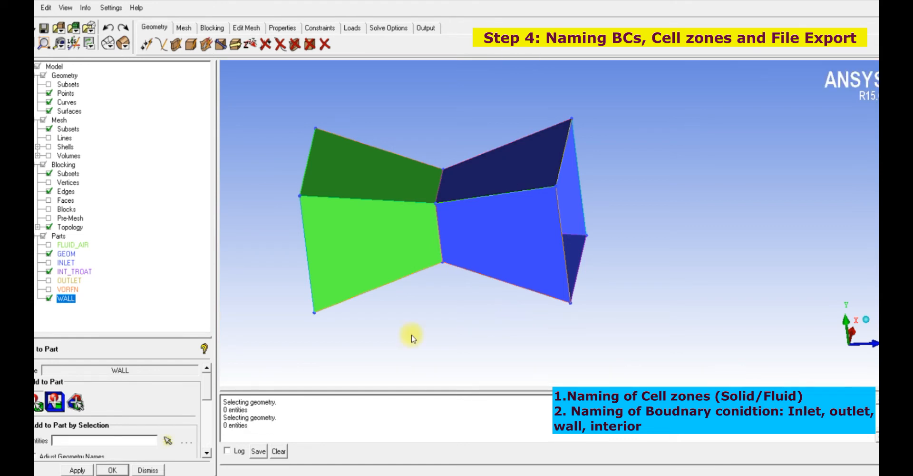
- Create a part named WALL2 from the side and upper surfaces of the diverging section
right_click(59, 236)
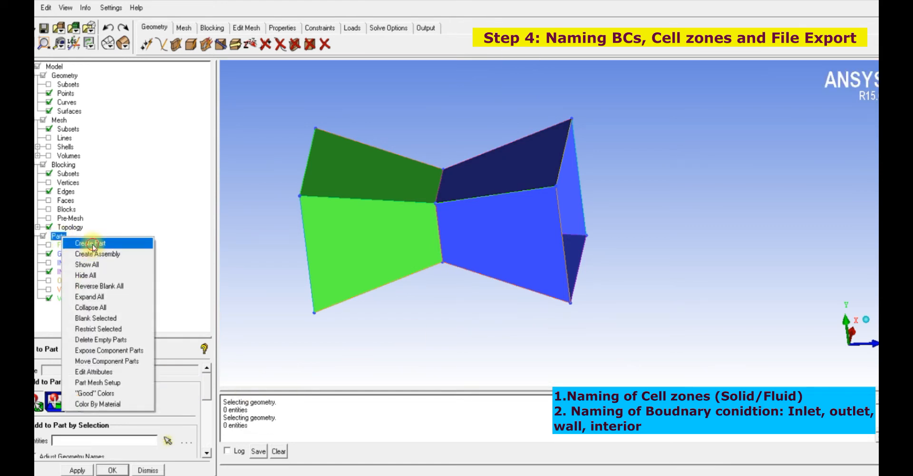
left_click(90, 244)
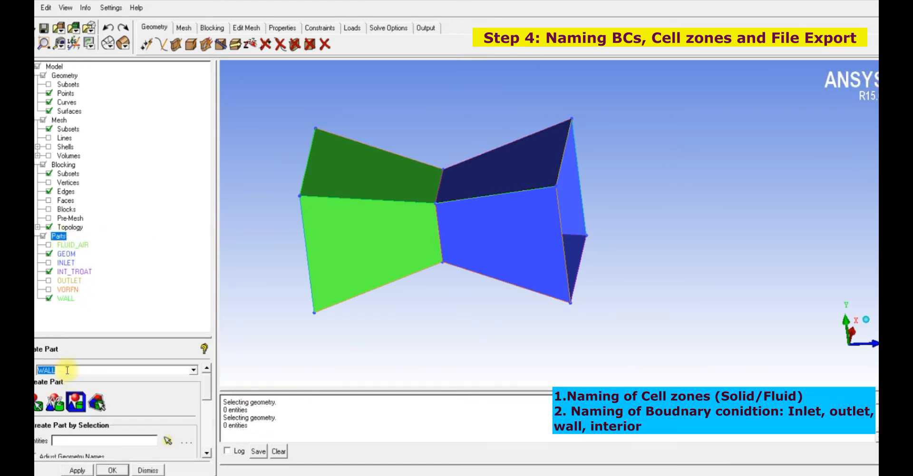
type("2")
left_click(167, 440)
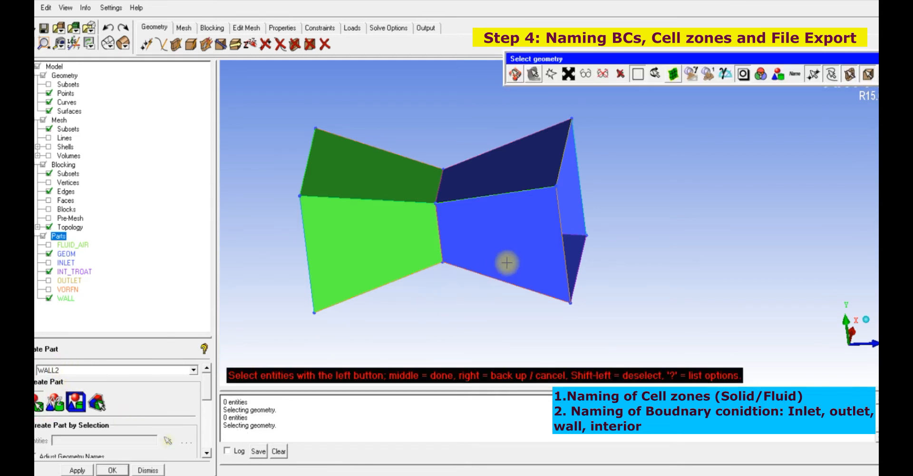
left_click(511, 253)
left_click(512, 176)
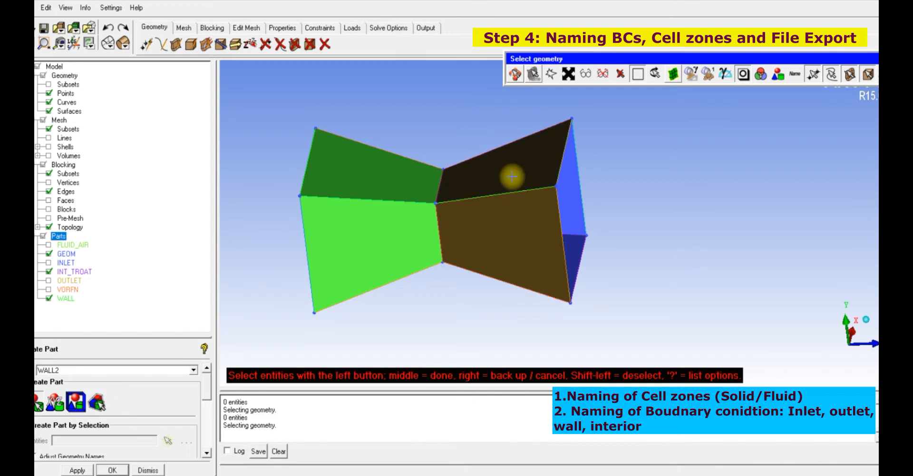
middle_click(512, 176)
- Add the two remaining outer surfaces of the diverging section to the WALL2 part
left_click_drag(705, 194, 224, 278)
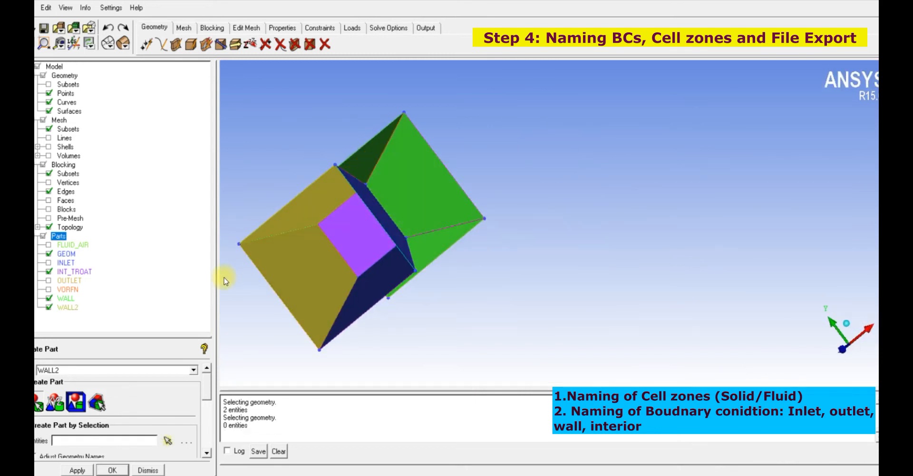
right_click(67, 306)
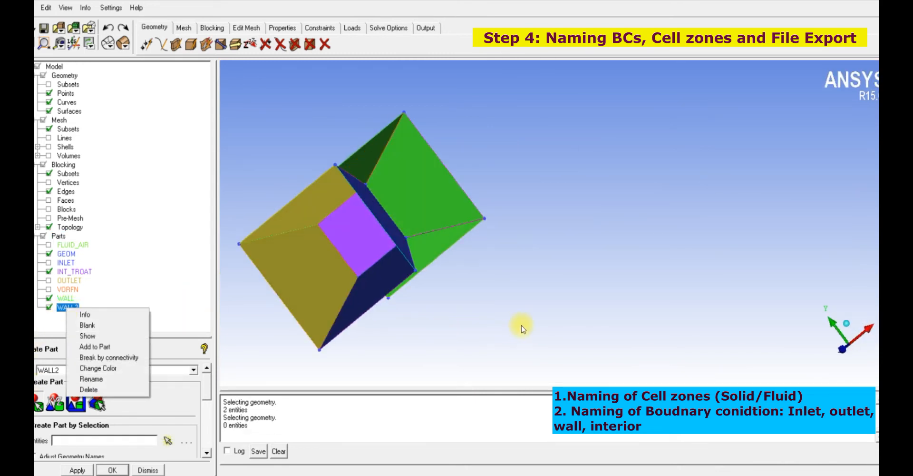
left_click(556, 328)
left_click_drag(526, 289, 367, 288)
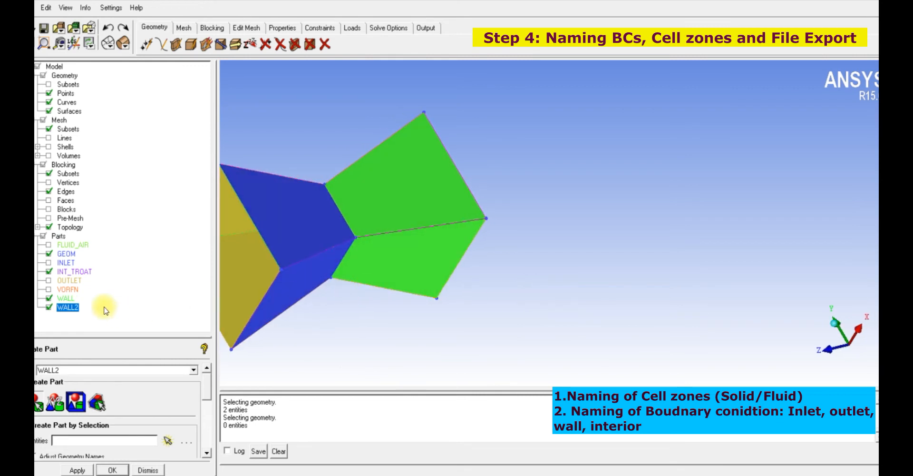
right_click(65, 310)
left_click(78, 346)
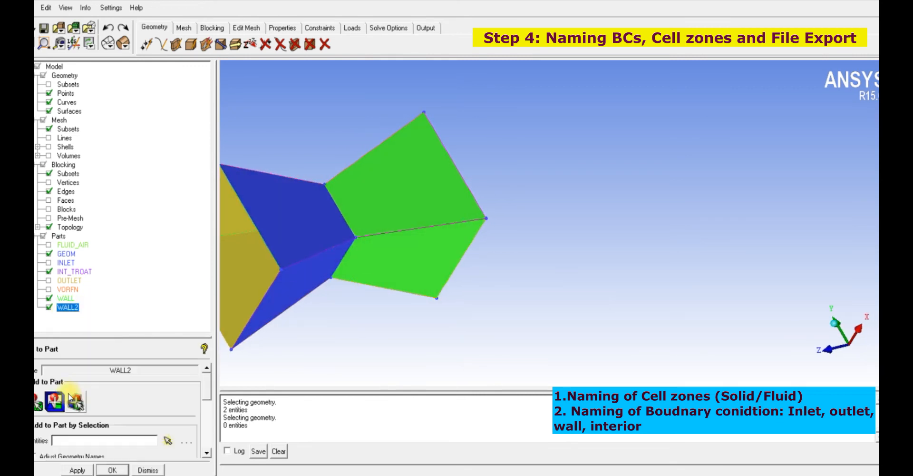
left_click(324, 218)
left_click(295, 286)
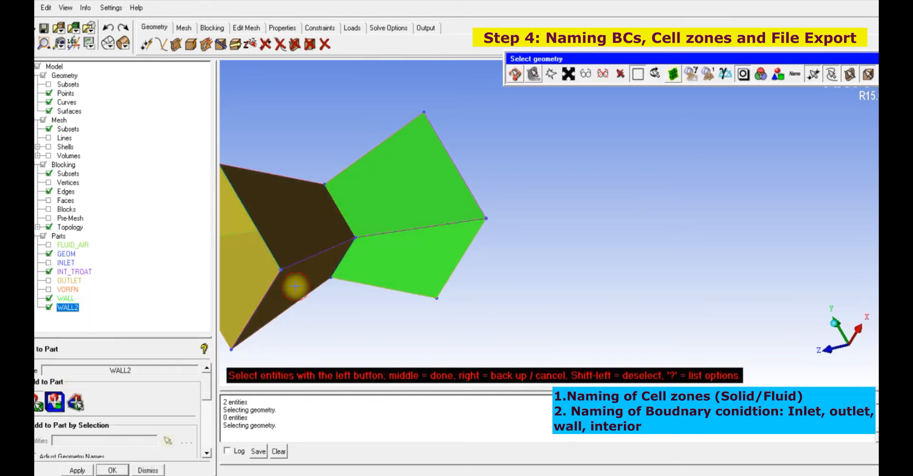
middle_click(410, 271)
middle_click(410, 272)
- Turn the INLET and OUTLET parts back on and view the assigned surfaces from both ends
left_click_drag(410, 271, 679, 267)
left_click(277, 231)
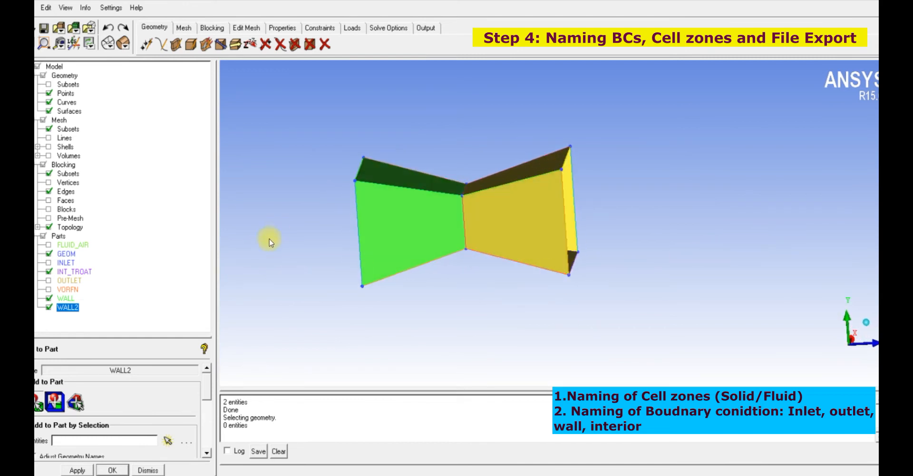
left_click(49, 288)
left_click(49, 289)
left_click(49, 263)
left_click(430, 276)
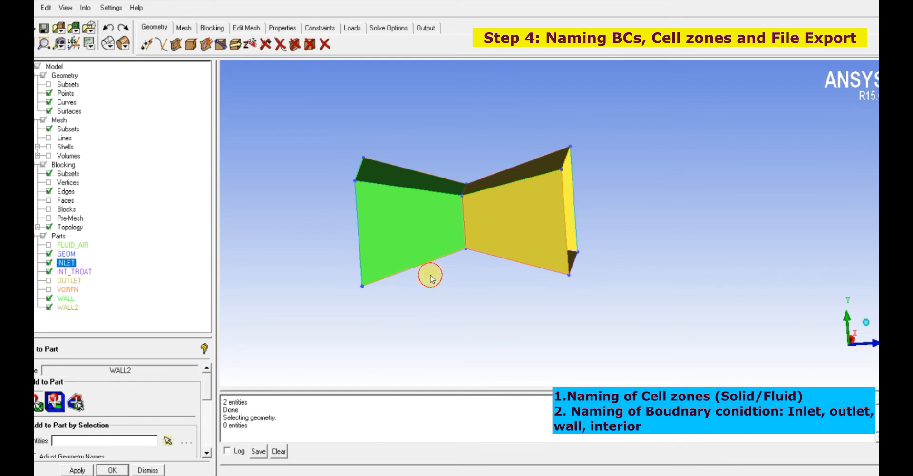
left_click_drag(464, 287, 381, 354)
left_click(49, 281)
left_click_drag(534, 351, 267, 323)
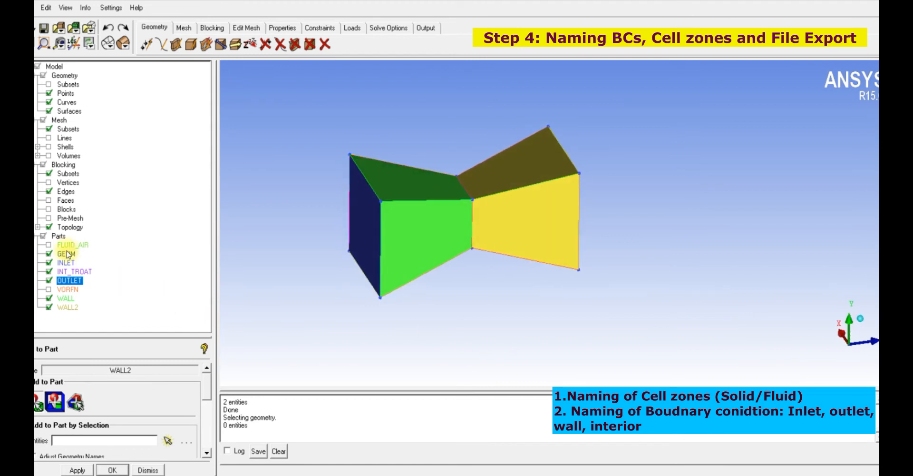
- Hide the surfaces, show the blocks, and toggle the FLUID_AIR part's visibility to check the cell zone
left_click(48, 245)
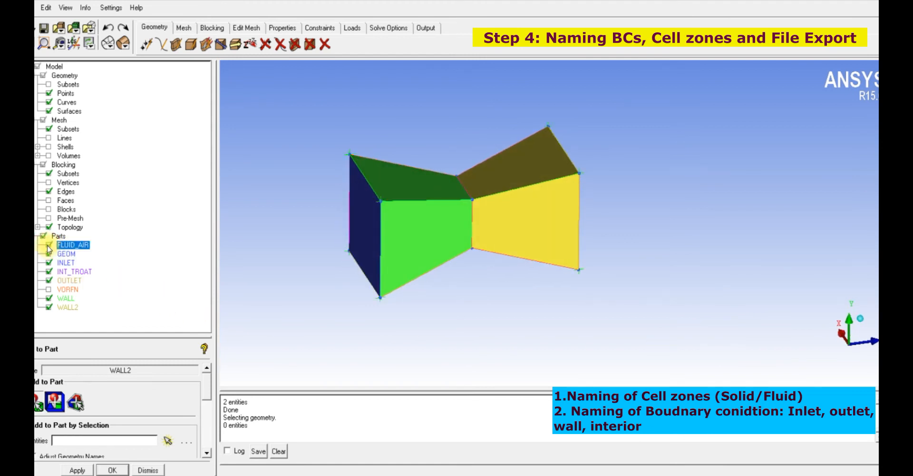
left_click(50, 110)
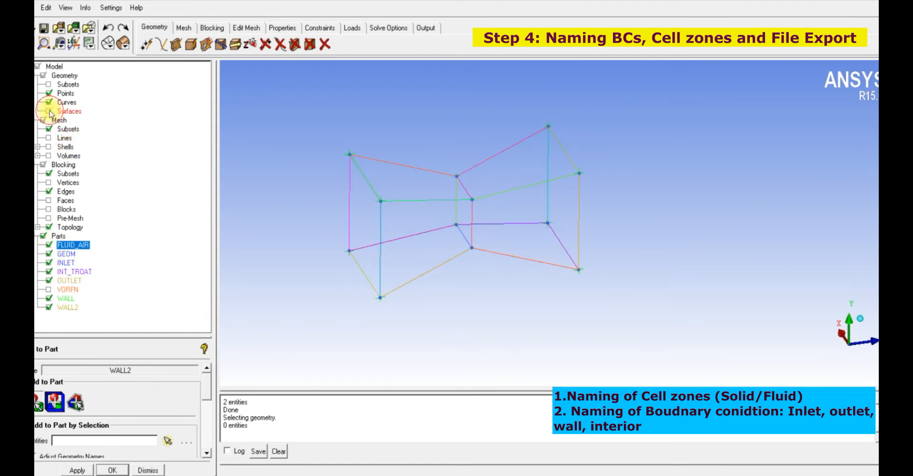
left_click(49, 209)
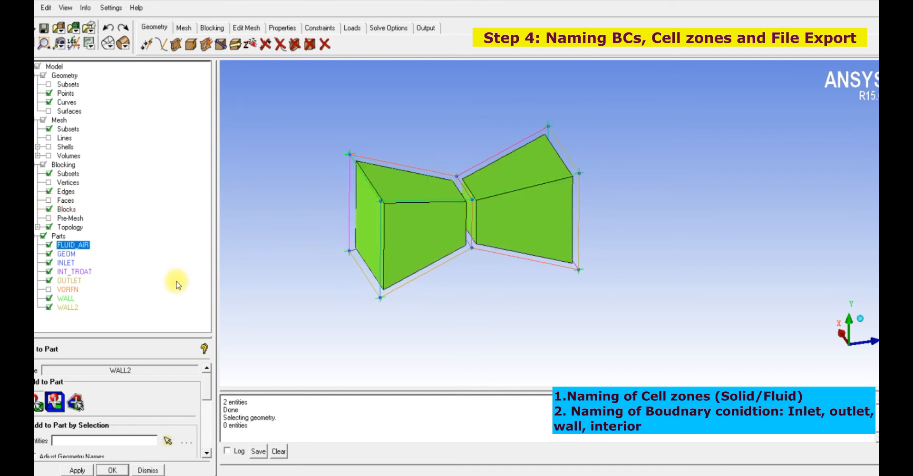
left_click(49, 244)
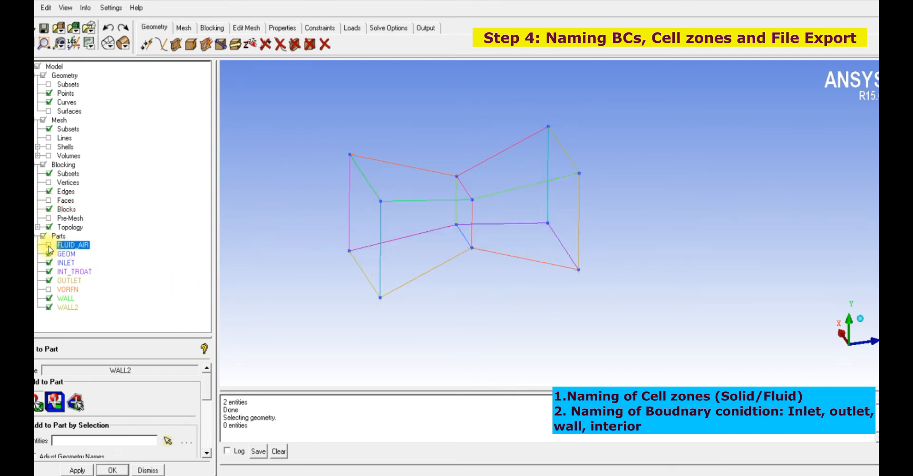
left_click(49, 245)
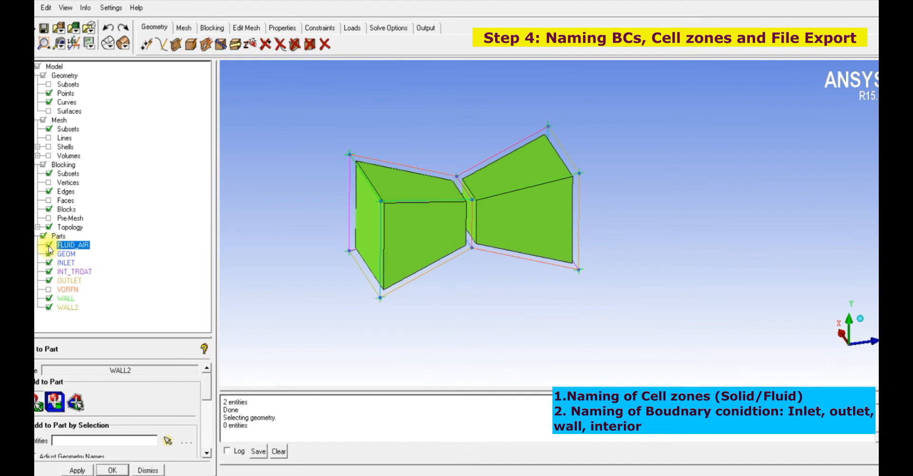
- Save the project and close the Add to Part settings
left_click(44, 28)
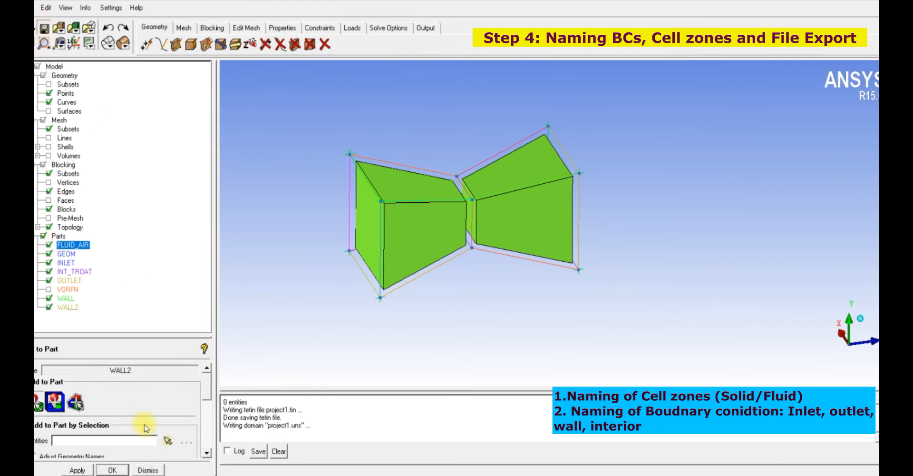
left_click(159, 470)
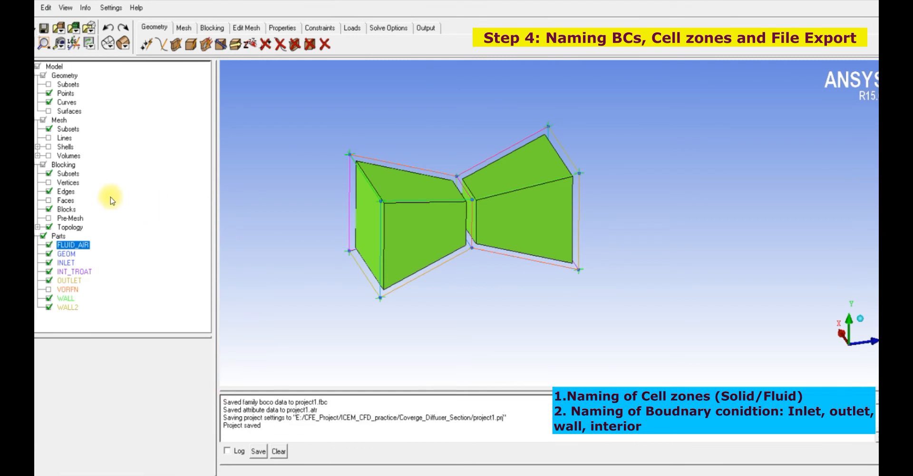
- Hide the geometry curves and display the shell mesh of the converging-diverging section
left_click(49, 102)
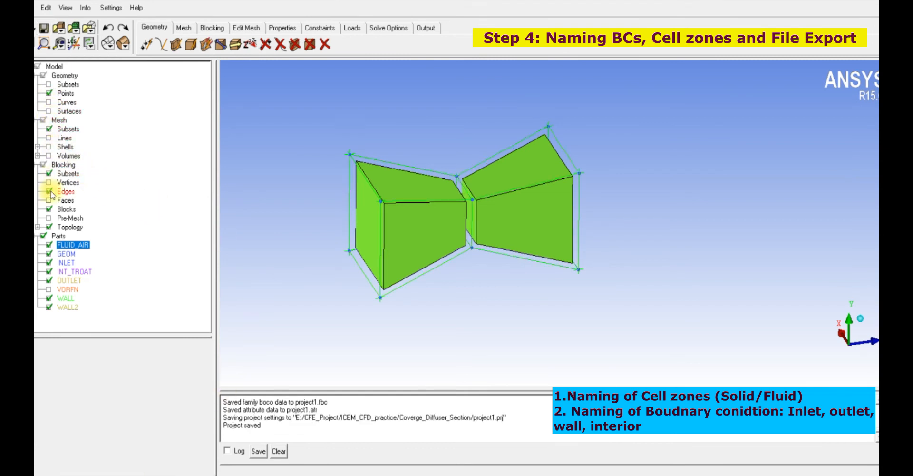
left_click(49, 147)
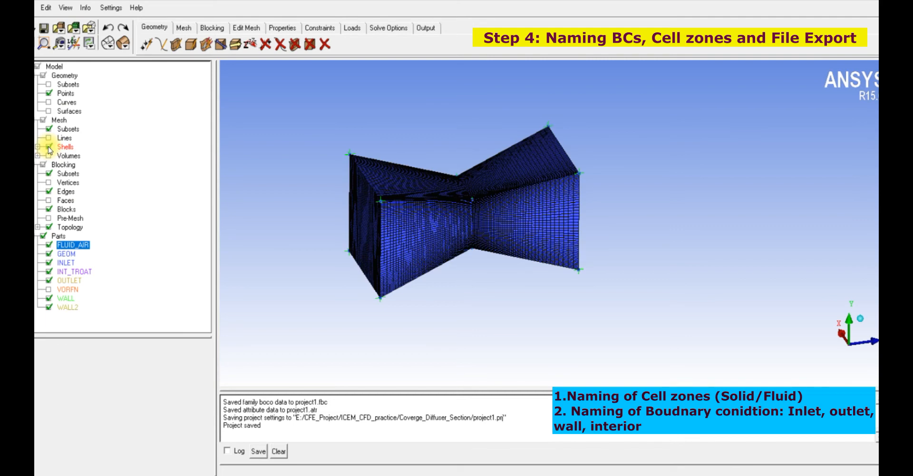
mouse_move(413, 198)
left_mouse_down()
mouse_move(576, 198)
mouse_move(434, 206)
mouse_move(400, 195)
left_mouse_up()
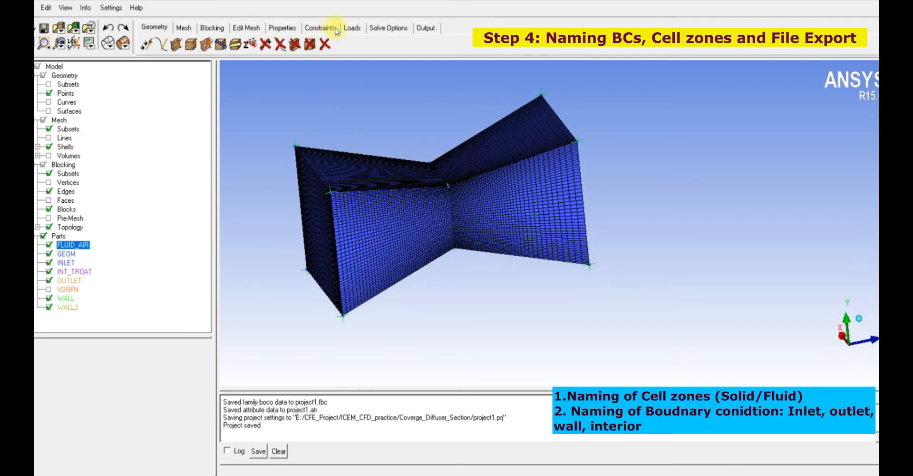
- Open the output solver setup, with ANSYS Fluent as output solver and ANSYS as common structural solver
left_click(417, 28)
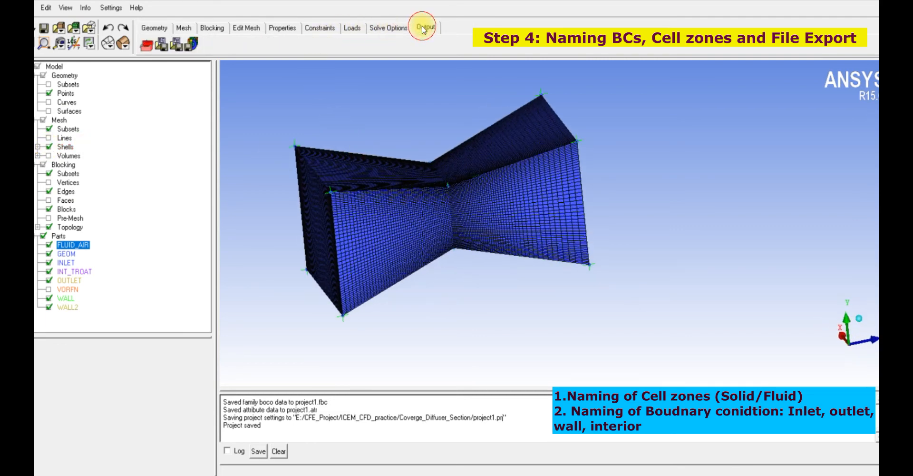
left_click(146, 44)
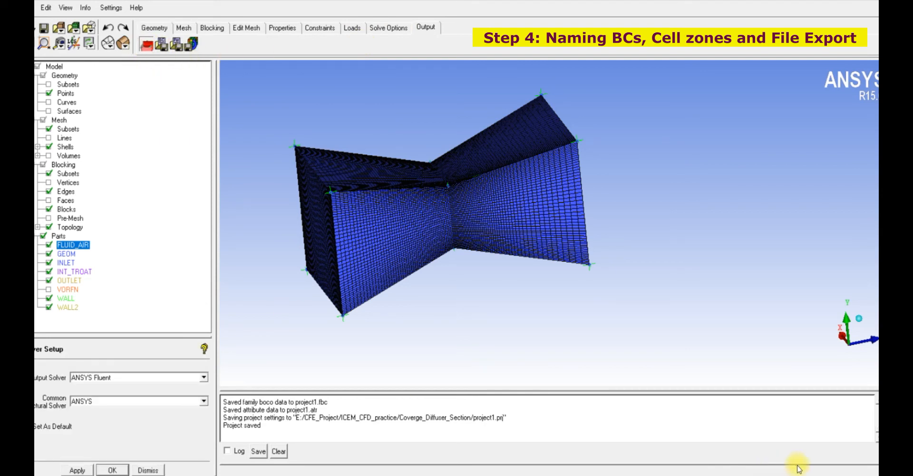
mouse_move(447, 14)
left_mouse_down()
mouse_move(418, 50)
mouse_move(445, 38)
left_mouse_up()
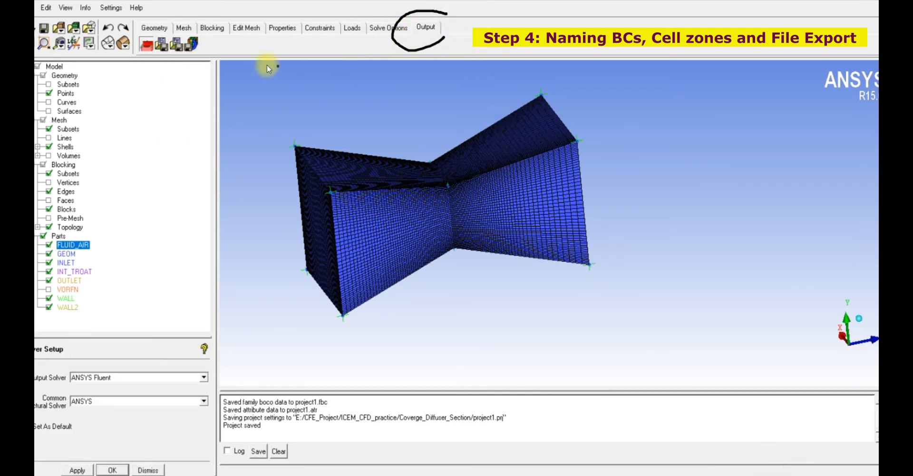
mouse_move(152, 32)
left_mouse_down()
mouse_move(161, 87)
mouse_move(167, 61)
mouse_move(151, 378)
mouse_move(162, 367)
left_mouse_up()
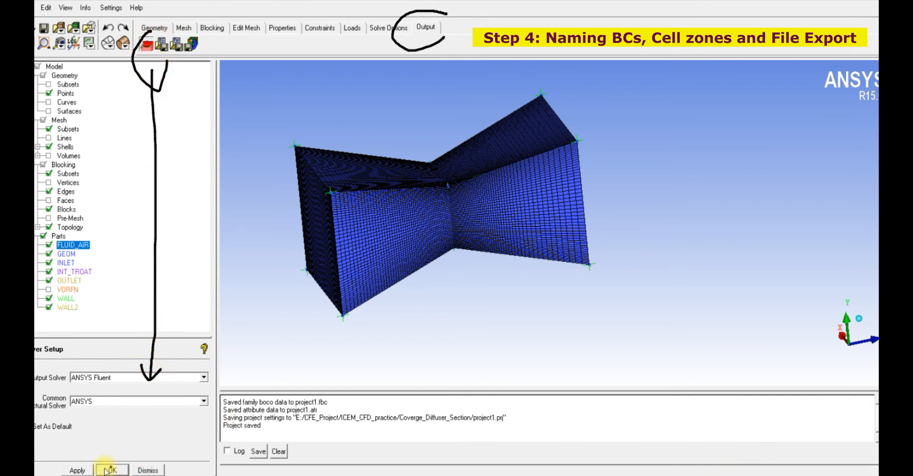
- Apply the solver setup with ANSYS Fluent as output solver and ANSYS as common structural solver
left_click_drag(68, 451, 59, 474)
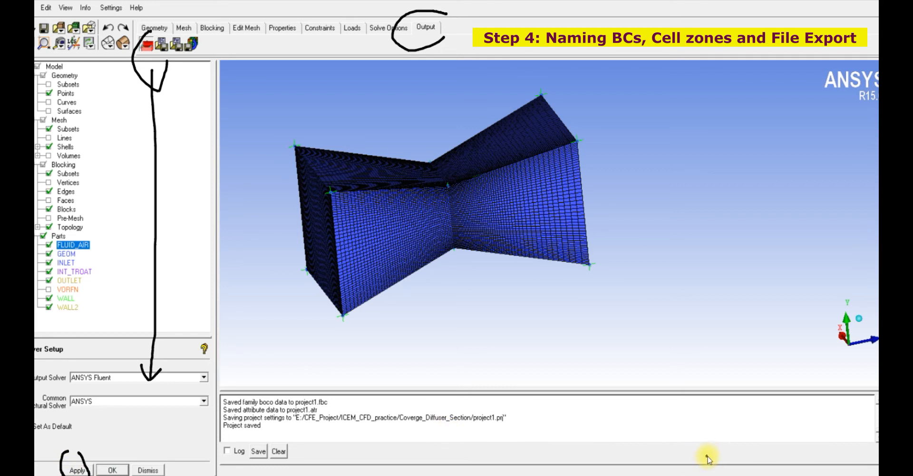
left_click(799, 474)
left_click(76, 470)
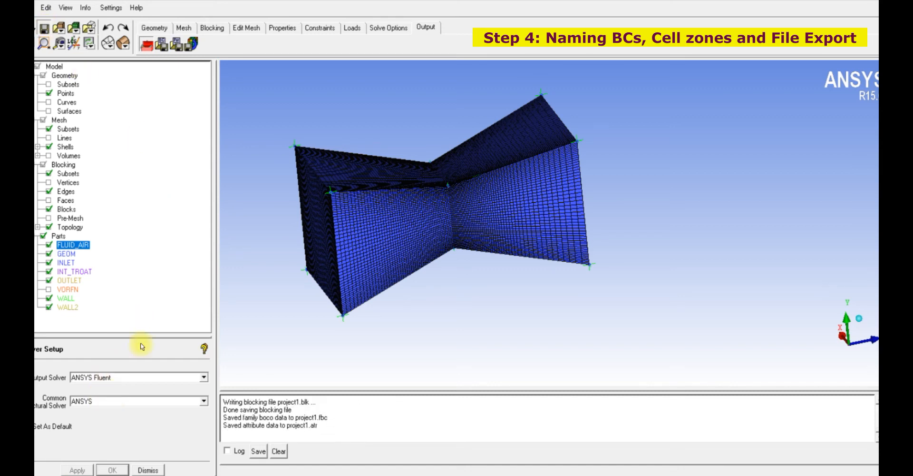
- Open the part boundary conditions and accept them without changes
left_click(162, 48)
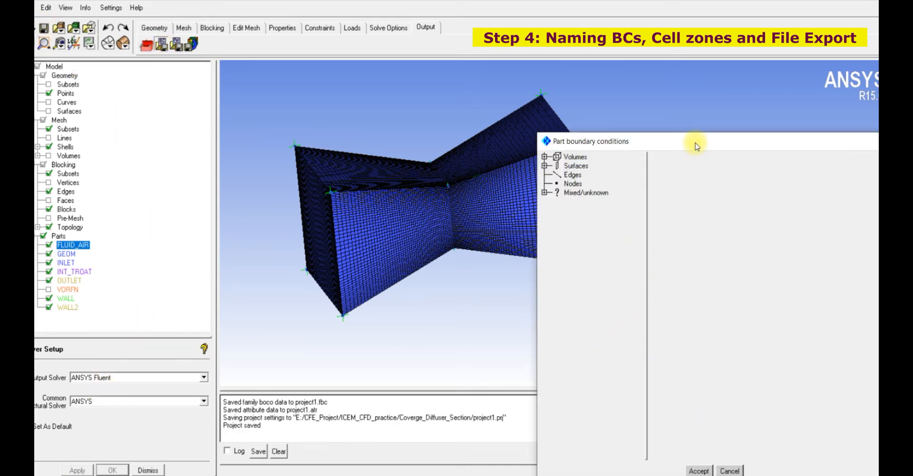
left_click_drag(696, 143, 469, 86)
left_click(472, 415)
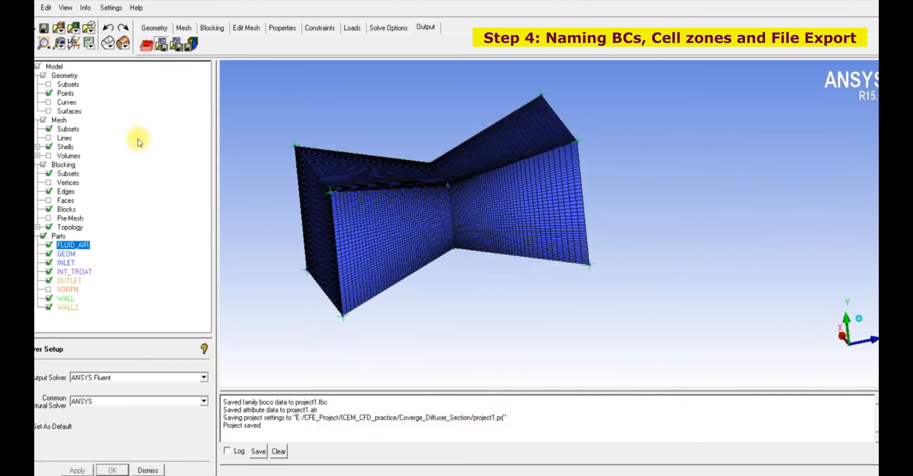
- Start writing the Fluent solver input, saving the current project first, and choose hex.uns as the unstructured mesh
left_click(190, 44)
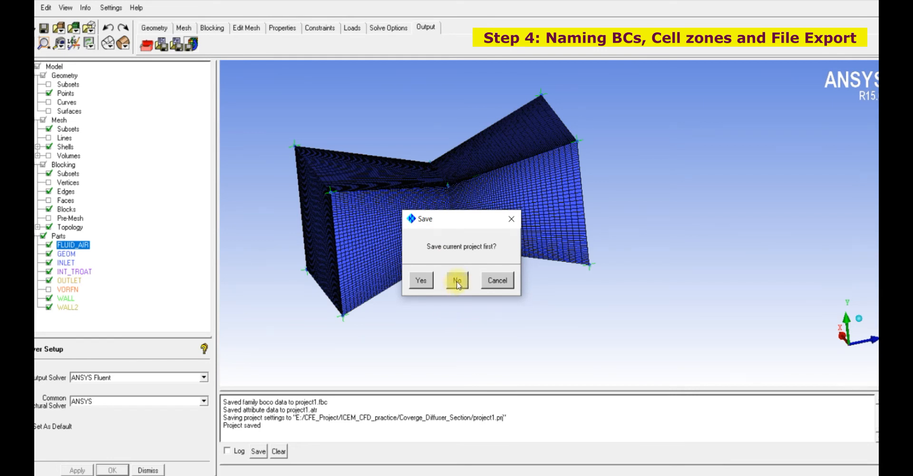
left_click(427, 283)
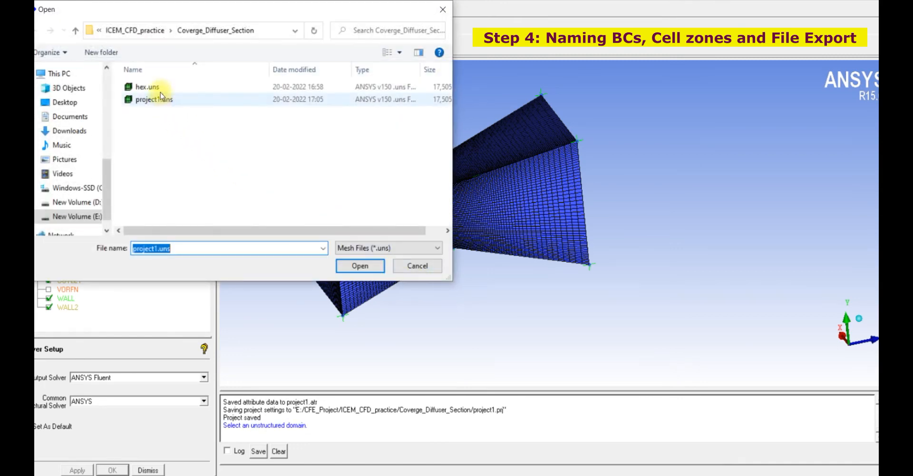
left_click(161, 87)
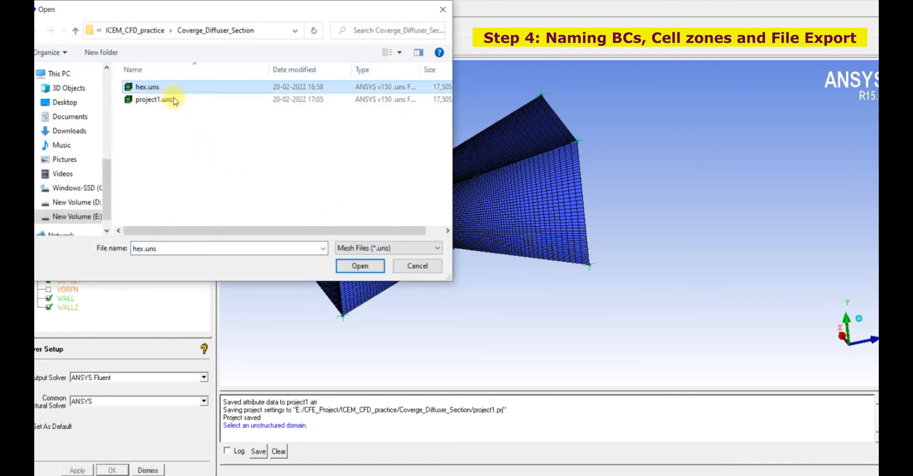
left_click(367, 262)
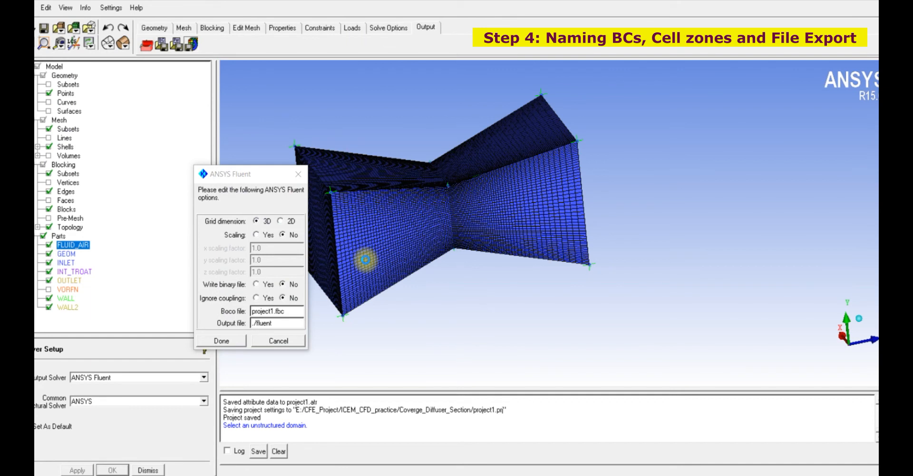
- Name the Fluent output file 3D_con_Dive_section and write it as a 3D grid without scaling
double_click(261, 324)
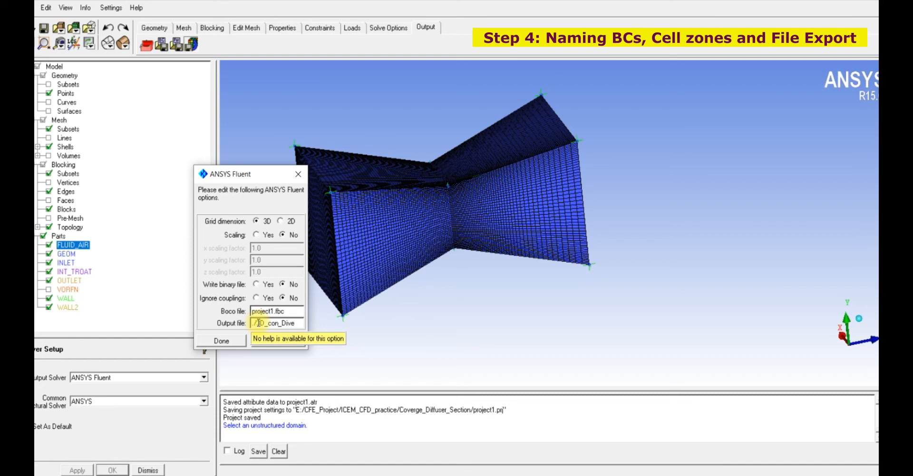
type("ection")
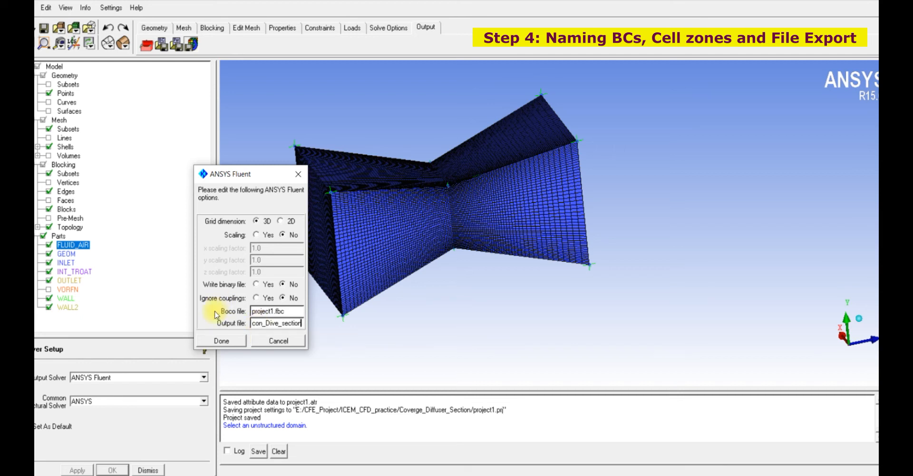
left_click(224, 342)
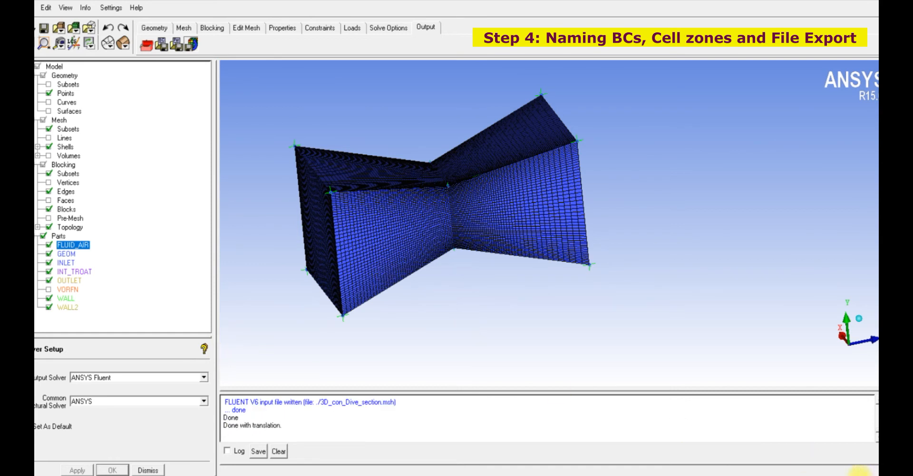
- Review the export messages, and examine the mesh, blocking, geometry and project files in the Coverge_Diffuser_Section folder in File Explorer
mouse_move(289, 387)
left_mouse_down()
mouse_move(254, 378)
mouse_move(232, 443)
mouse_move(295, 399)
mouse_move(358, 412)
mouse_move(422, 401)
mouse_move(456, 383)
left_mouse_up()
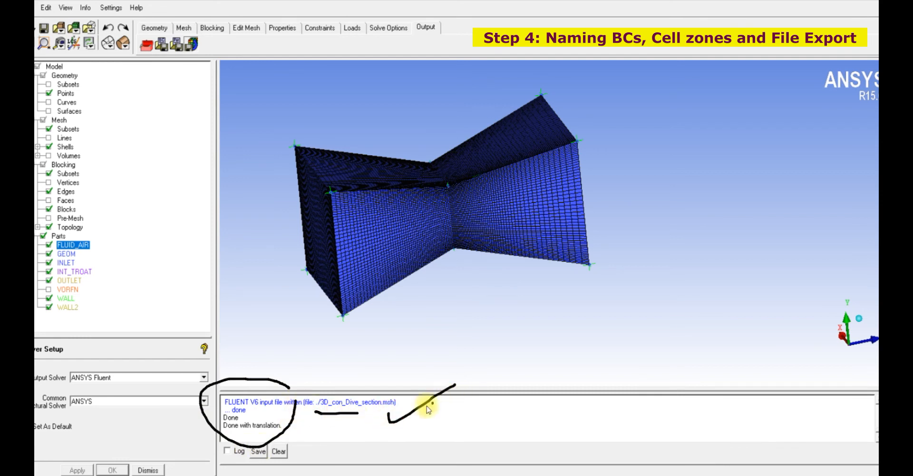
left_click_drag(238, 416, 276, 400)
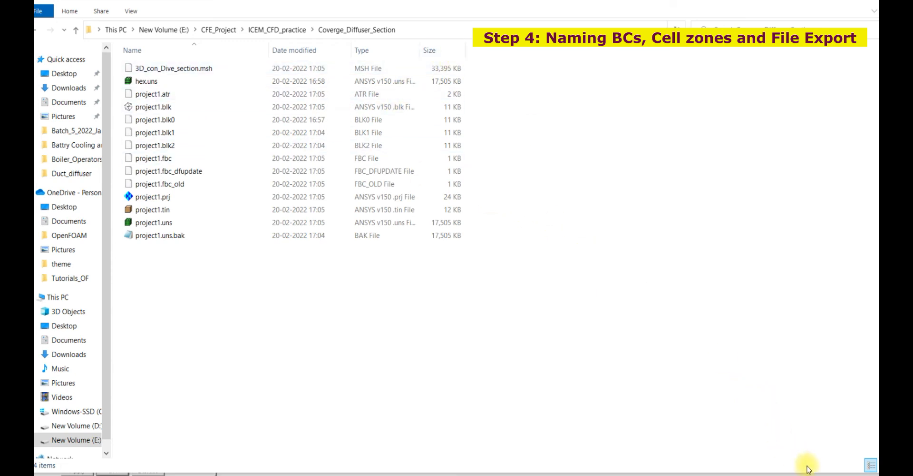
left_click_drag(159, 76, 218, 80)
mouse_move(149, 81)
left_mouse_down()
mouse_move(125, 75)
mouse_move(120, 84)
mouse_move(160, 82)
left_mouse_up()
left_click(405, 258)
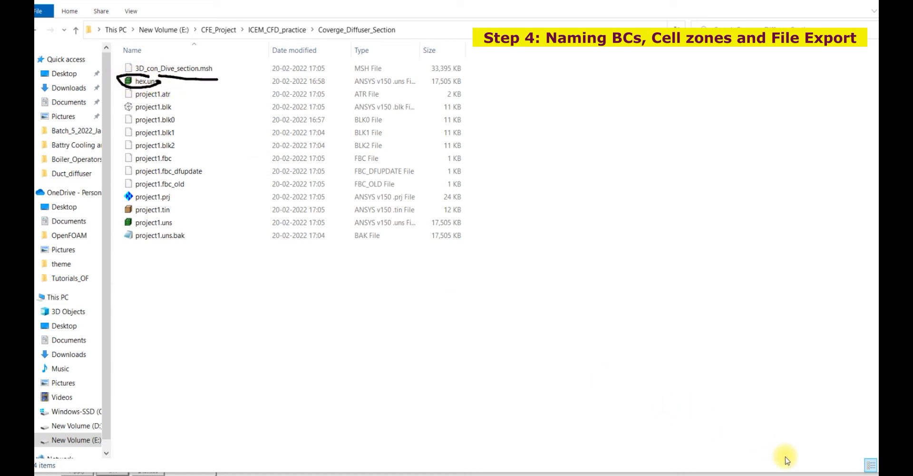
left_click(798, 464)
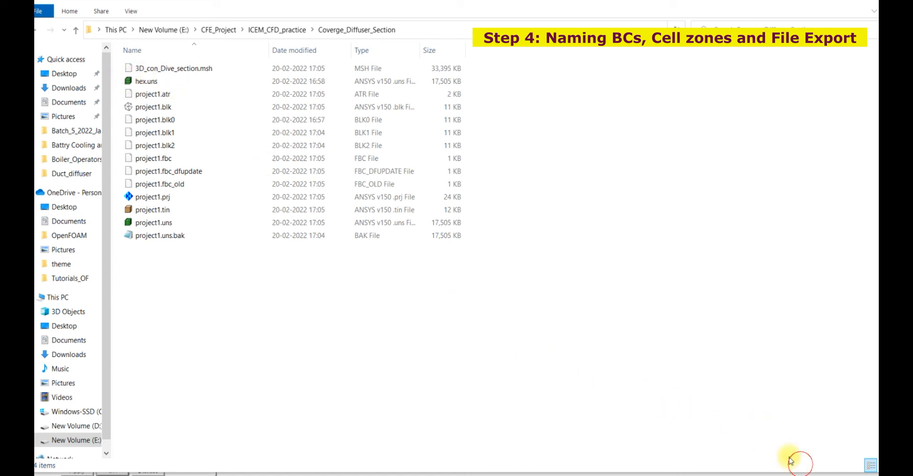
left_click_drag(111, 77, 124, 82)
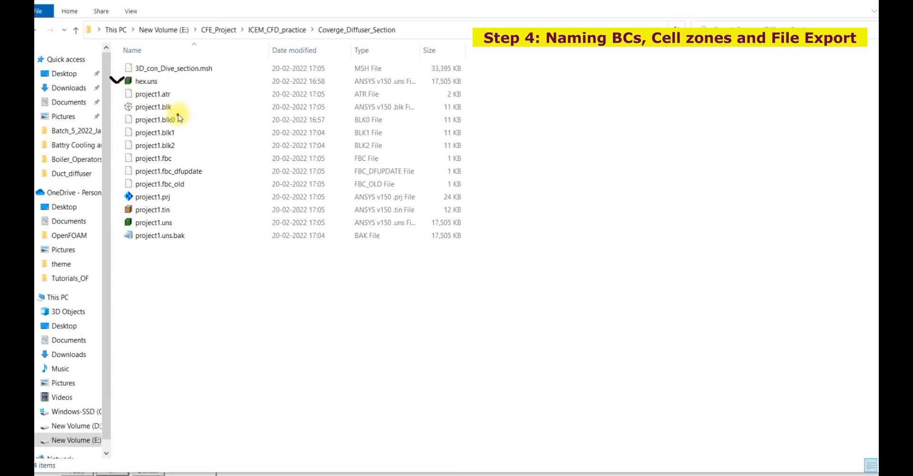
mouse_move(174, 104)
left_mouse_down()
mouse_move(189, 142)
mouse_move(178, 153)
left_mouse_up()
mouse_move(114, 144)
left_mouse_down()
mouse_move(120, 154)
mouse_move(147, 138)
left_mouse_up()
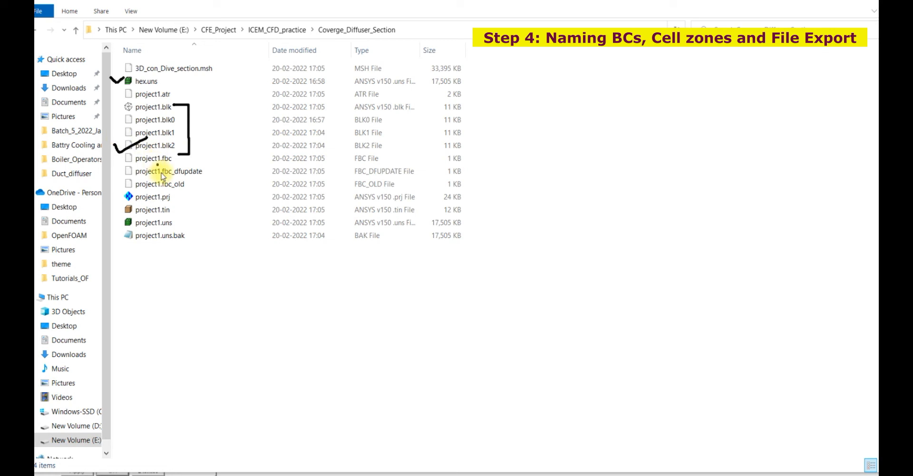
left_click_drag(178, 198, 206, 187)
mouse_move(177, 216)
left_mouse_down()
mouse_move(205, 208)
mouse_move(211, 220)
left_mouse_up()
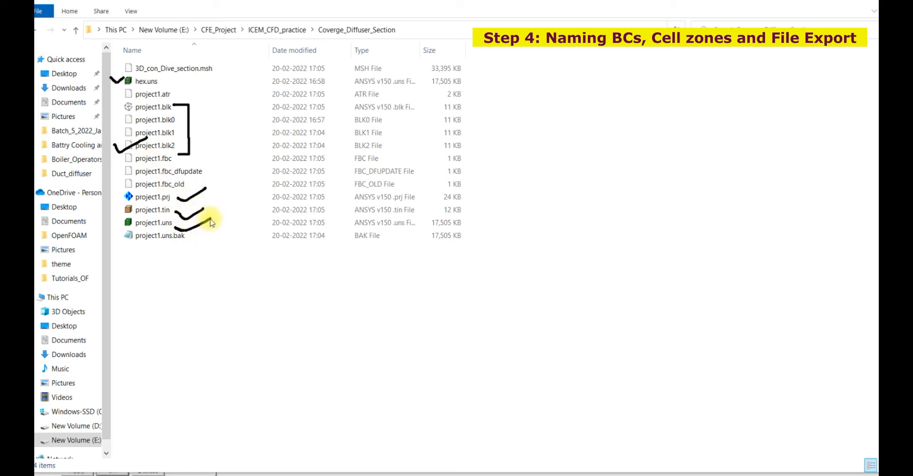
left_click_drag(172, 248, 234, 223)
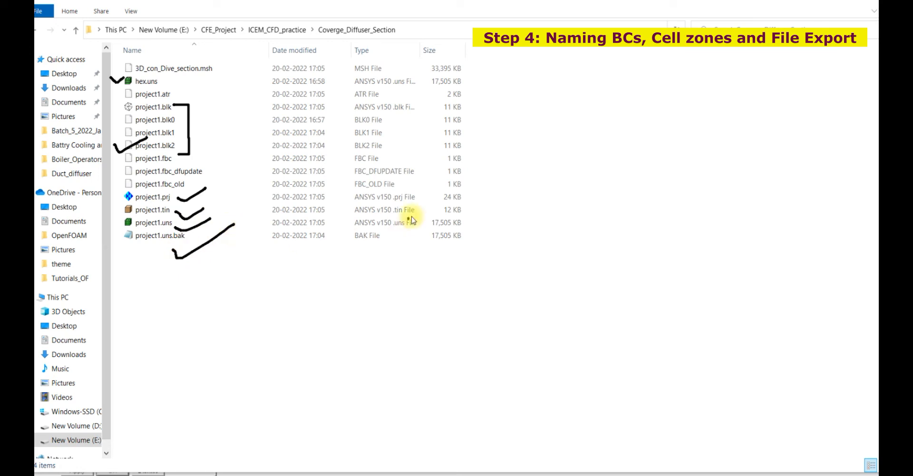
left_click(518, 128)
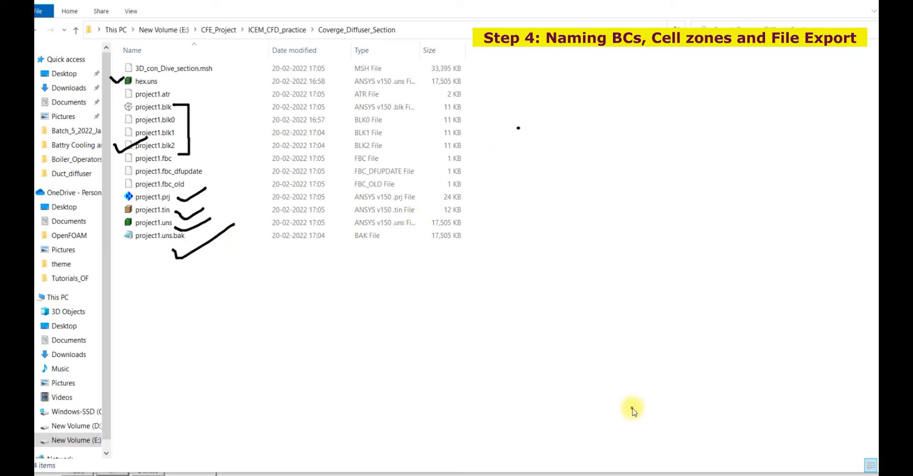
left_click(805, 470)
- Start the 3D double-precision Fluent solver with working directory E:\CFE_Project\ICEM_CFD_practice\Coverge_Diffuser_Section and dismiss the Key Behavioral Changes notice
left_click(418, 32)
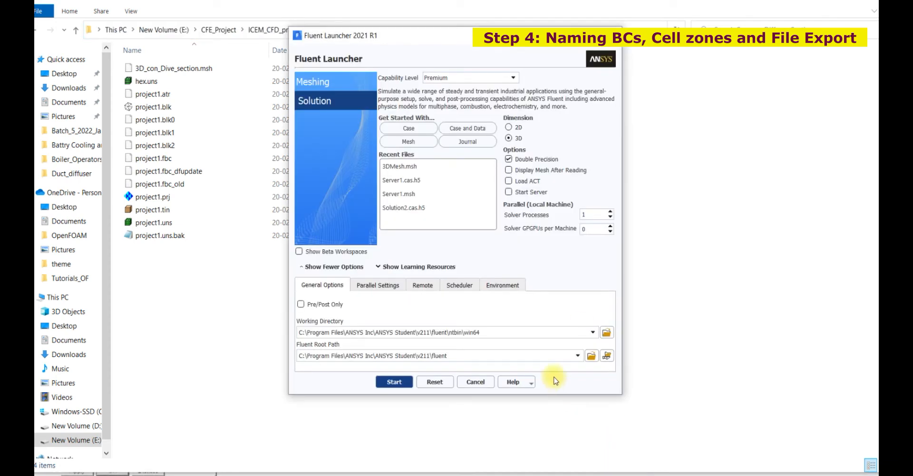
left_click_drag(503, 332, 298, 331)
type("E:\\CFE_Project\\ICEM_CFD_practice\\Coverge_Diffuser_Section")
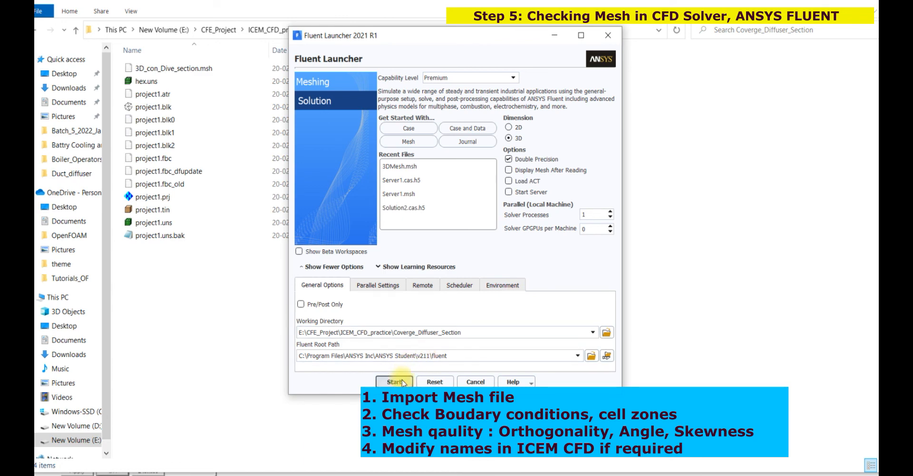
left_click(394, 381)
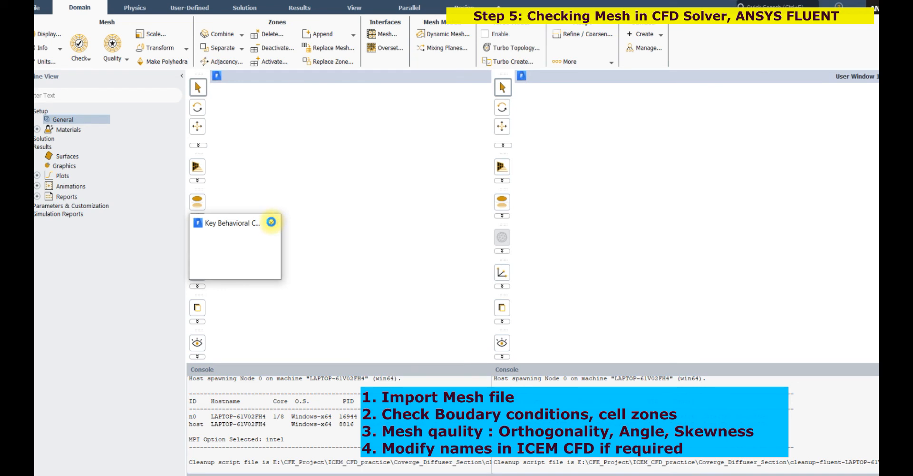
left_click(271, 221)
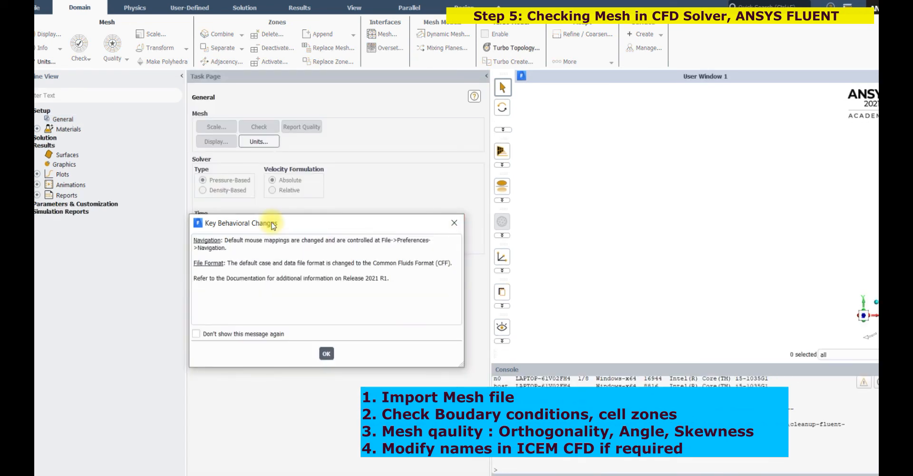
left_click(454, 222)
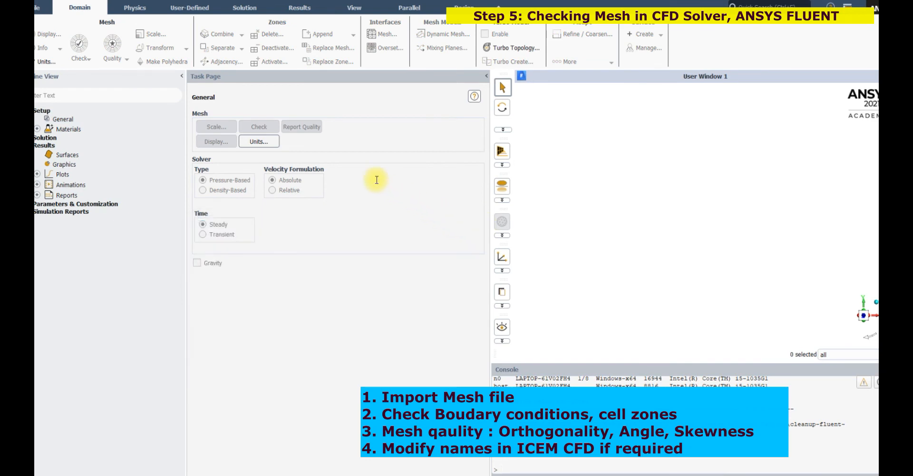
- Read the mesh file 3D_con_Dive_section.msh into Fluent
left_click(40, 7)
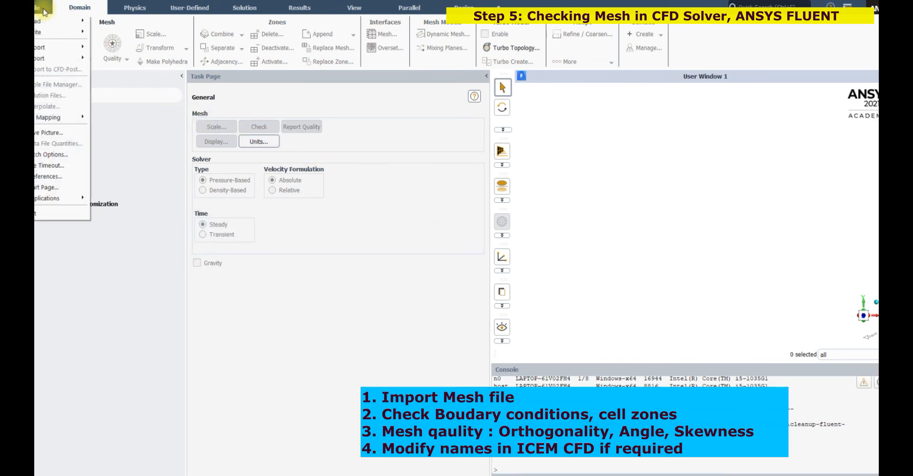
mouse_move(43, 18)
left_click(108, 22)
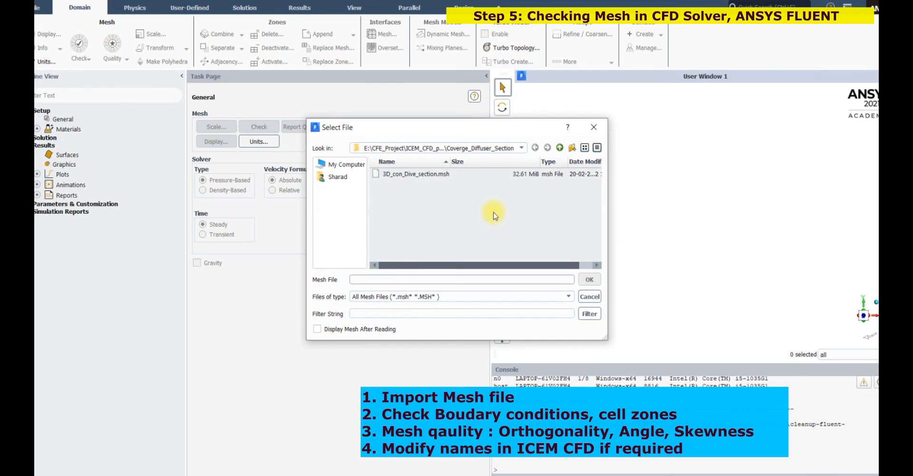
left_click(442, 179)
left_click(591, 281)
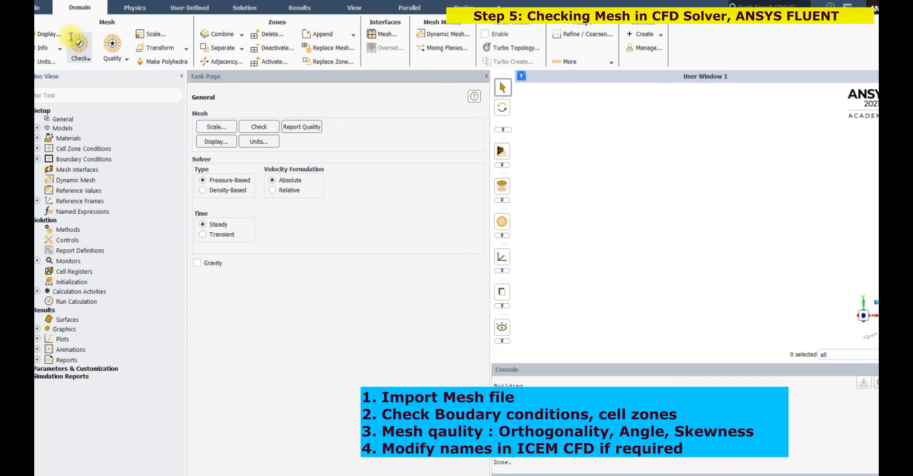
- Report the mesh size in Fluent, and switch to ICEM CFD to compare it with the blocking's pre-mesh info
left_click(46, 51)
left_click(50, 60)
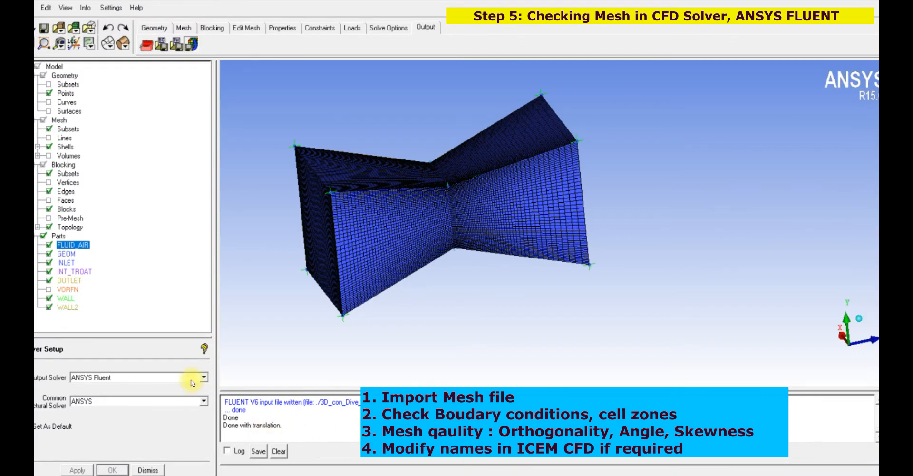
right_click(79, 218)
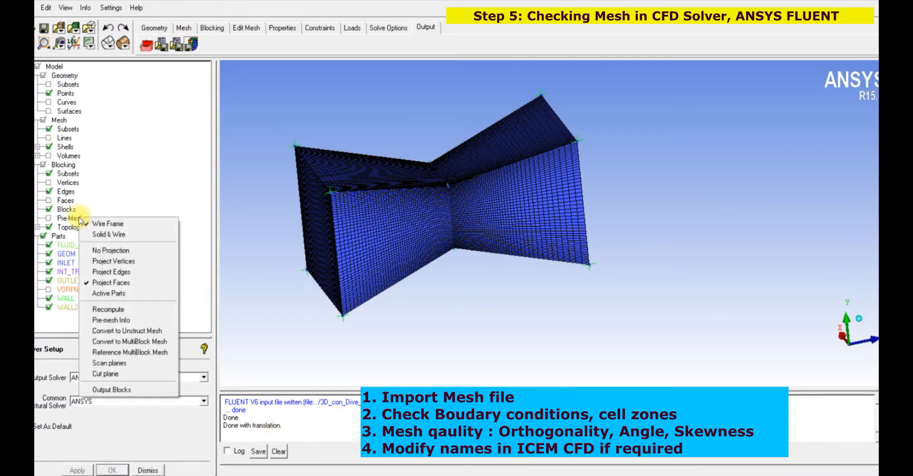
left_click(119, 320)
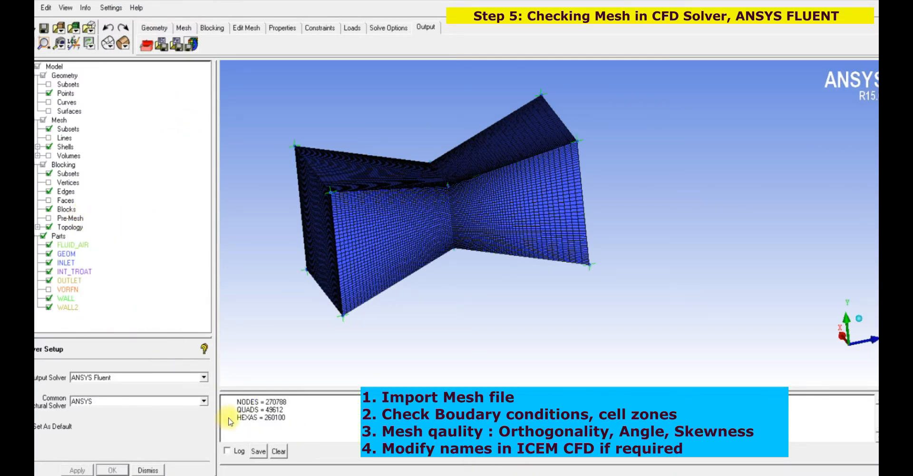
left_click_drag(287, 420, 272, 420)
left_click(275, 423)
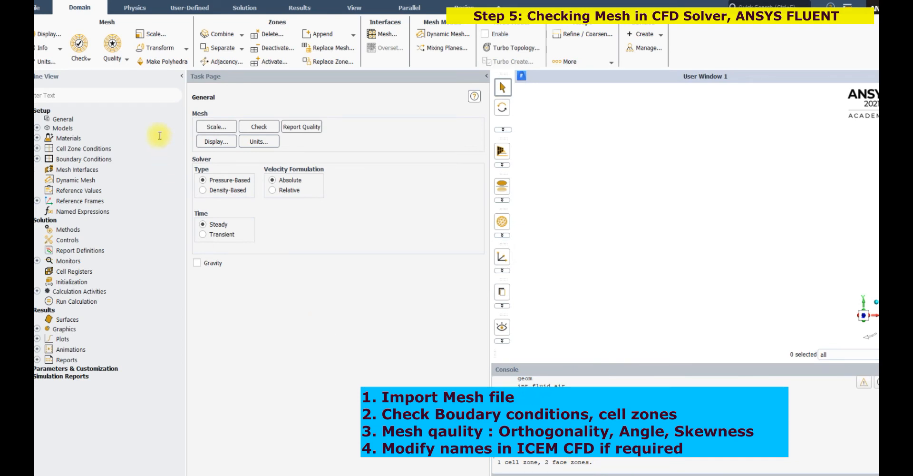
- Evaluate the quality of the imported mesh in Fluent
left_click(114, 58)
left_click(115, 70)
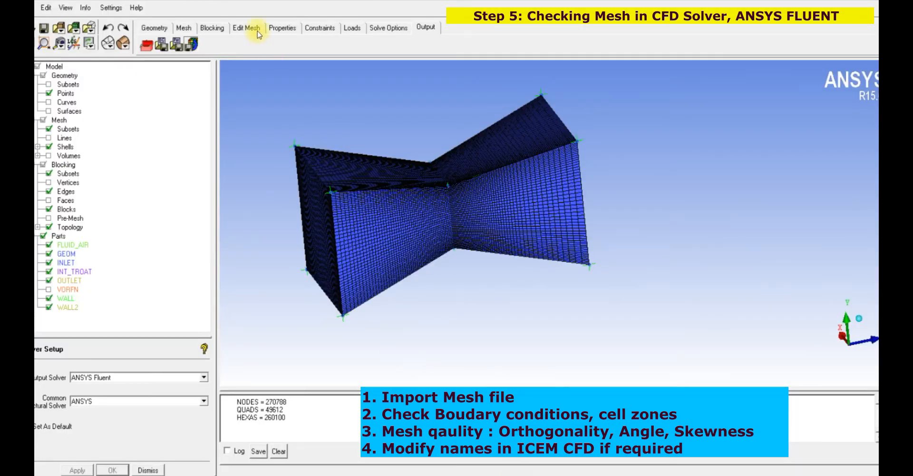
- Switch to ICEM CFD, start the pre-mesh quality check and recompute the out-of-date pre-mesh
left_click(211, 29)
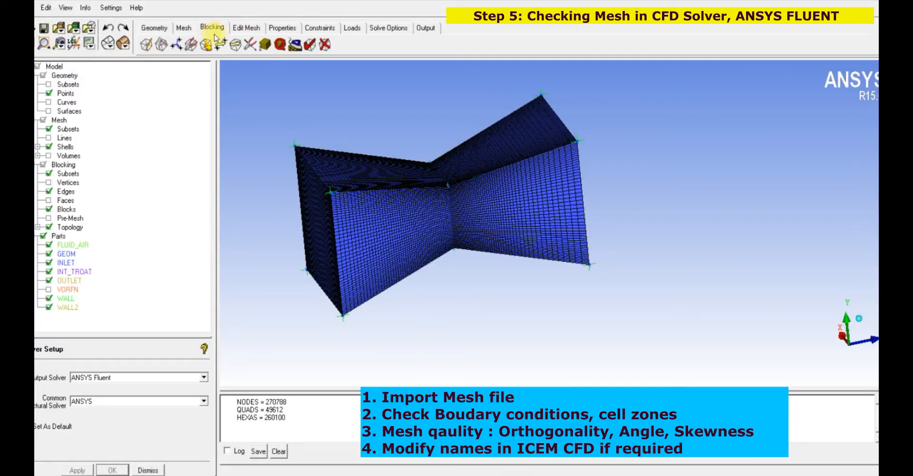
left_click(278, 45)
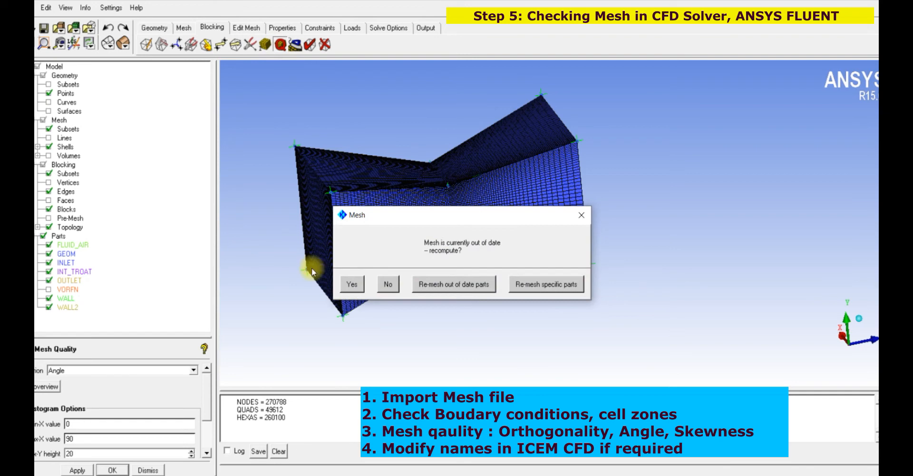
left_click(361, 287)
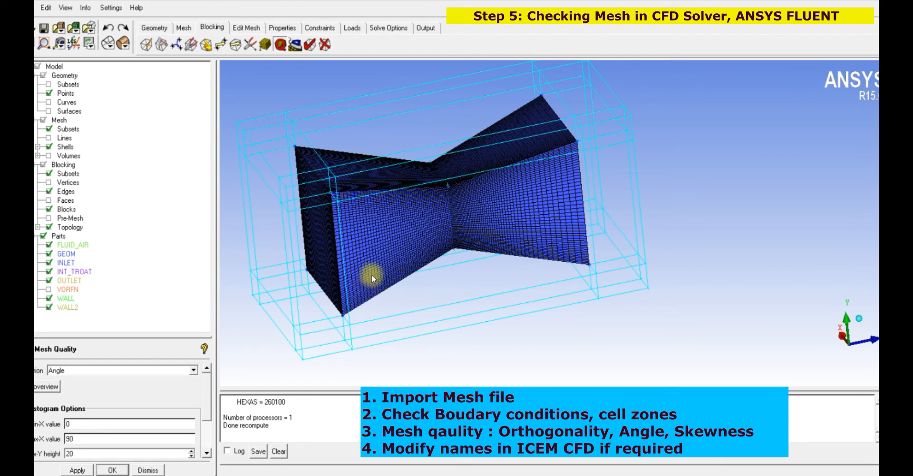
right_click(71, 218)
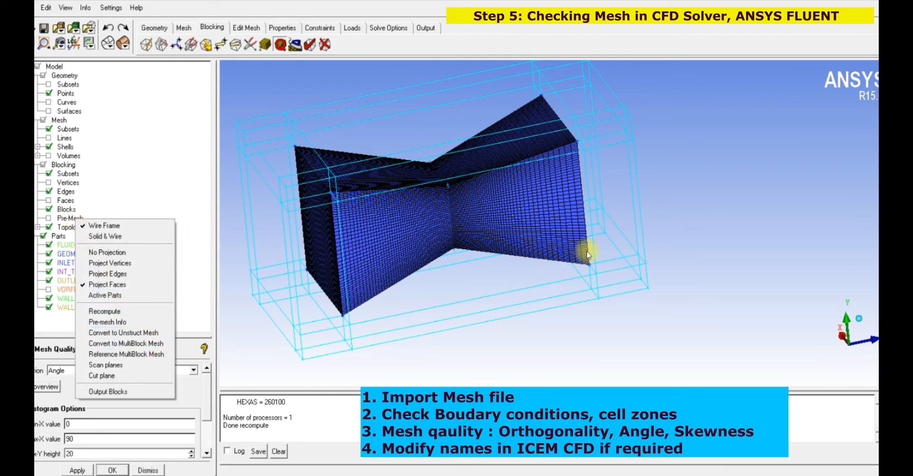
left_click(152, 311)
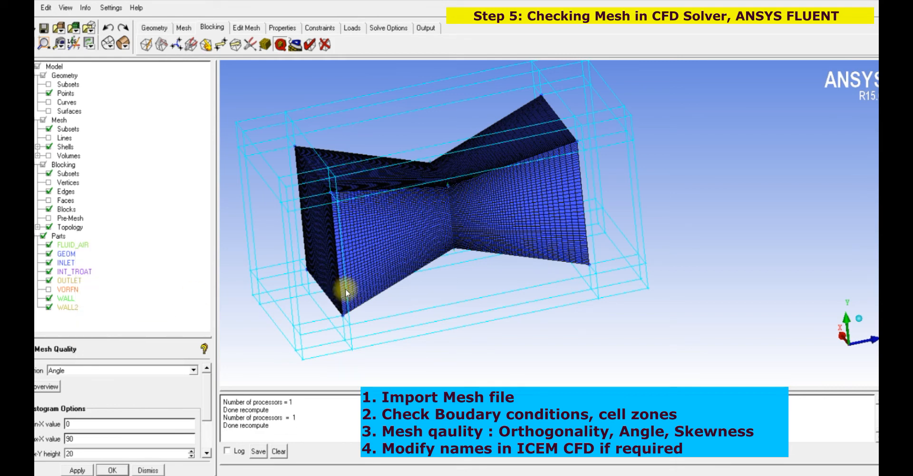
scroll(361, 272, "down", 5)
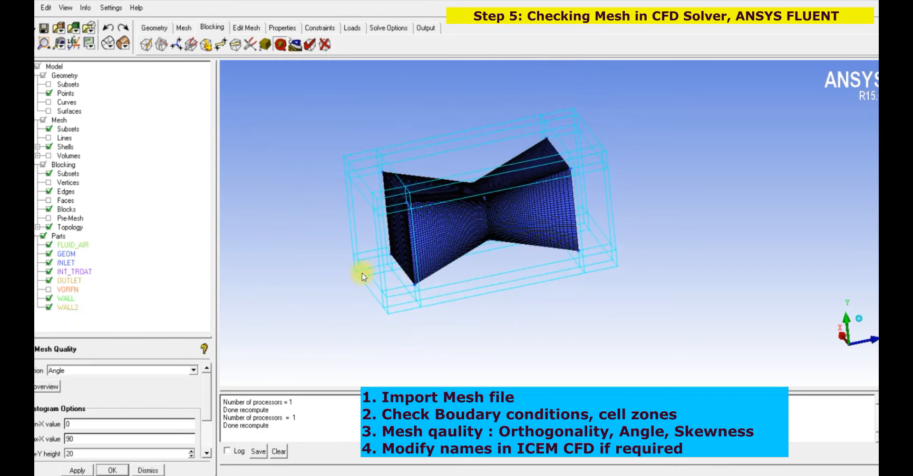
- Plot the pre-mesh quality histogram using the Quality criterion
right_click(56, 290)
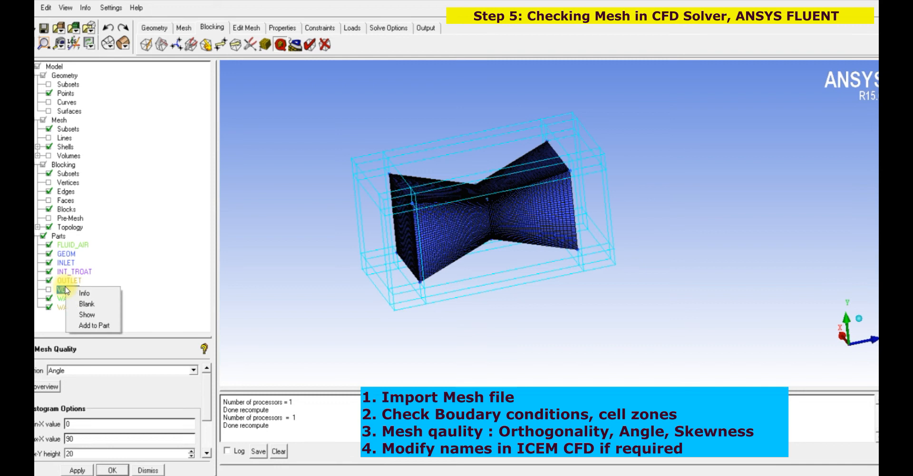
left_click(142, 248)
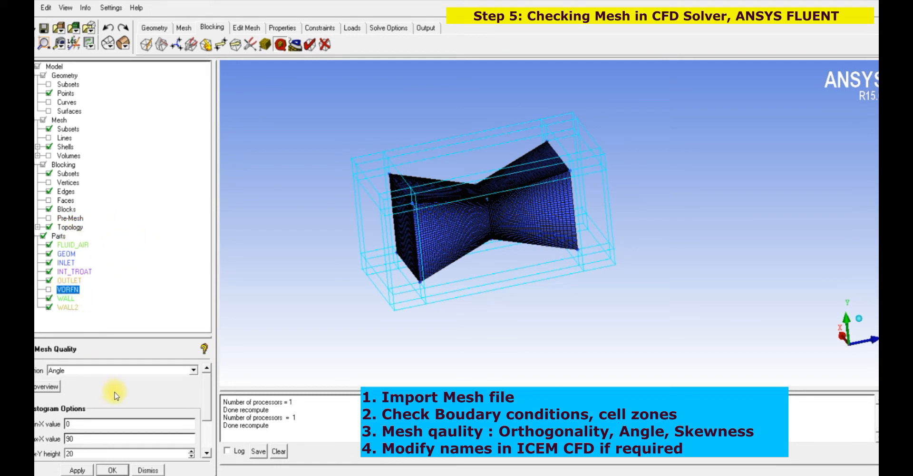
left_click(194, 370)
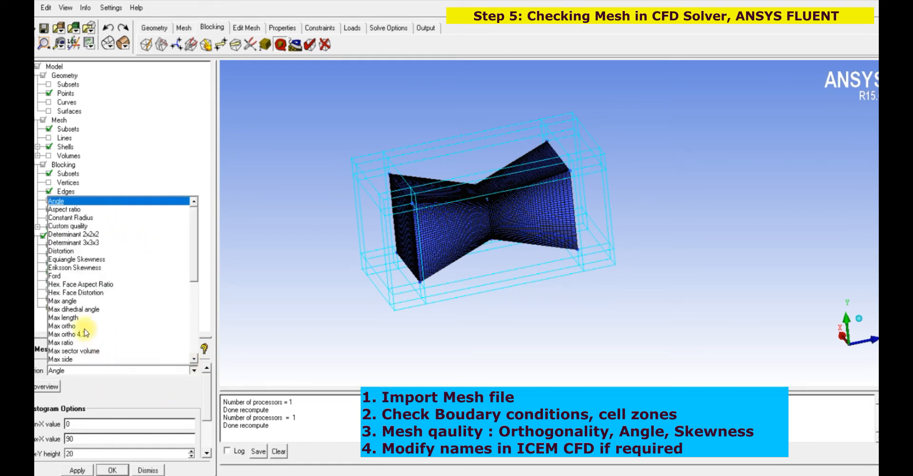
scroll(73, 343, "down", 1)
scroll(73, 342, "down", 1)
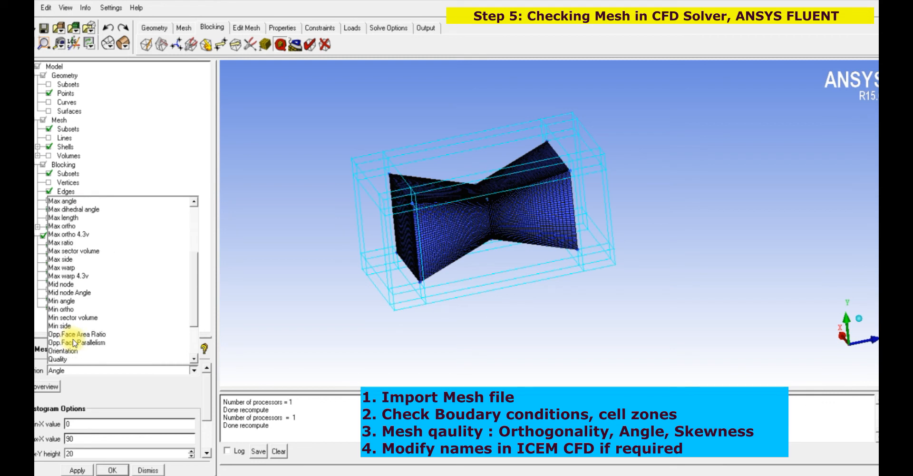
left_click(64, 355)
left_click(79, 470)
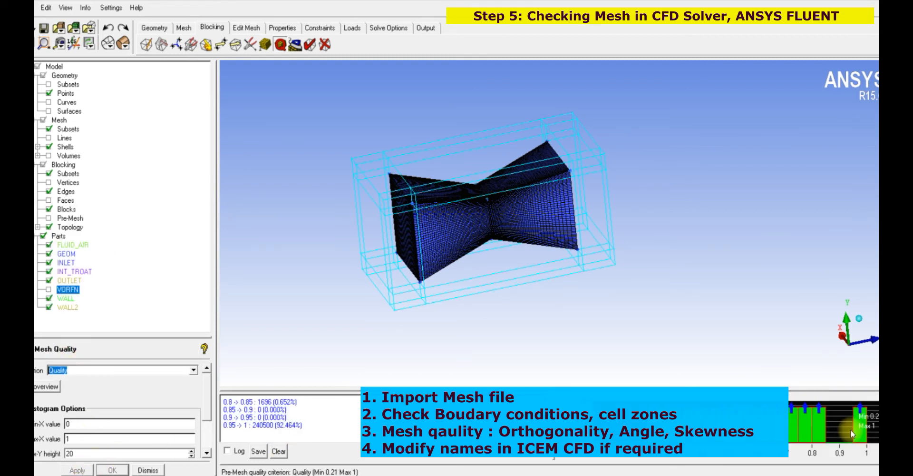
- Switch to Fluent, list the boundary conditions and display the geom surface mesh with edges and faces
left_click(465, 285)
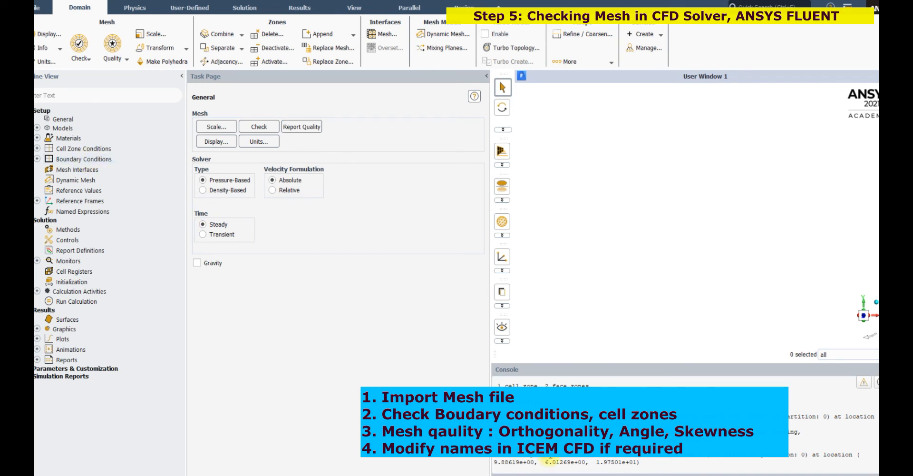
double_click(75, 155)
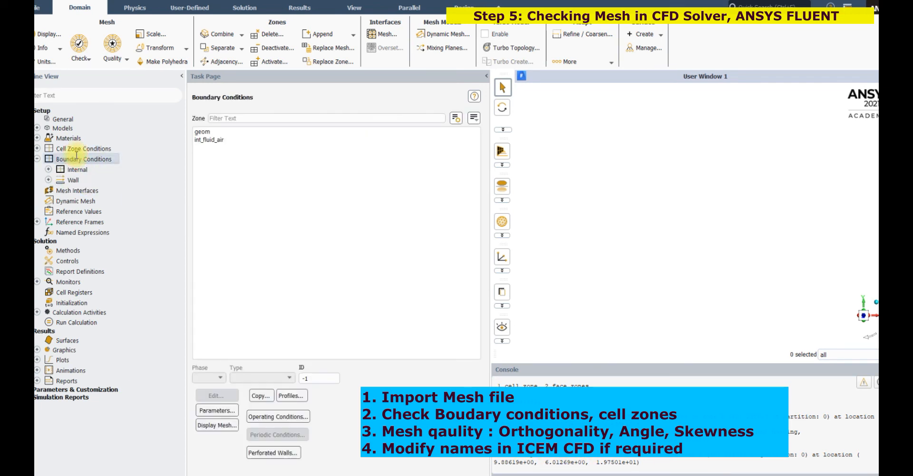
left_click(218, 424)
left_click(199, 258)
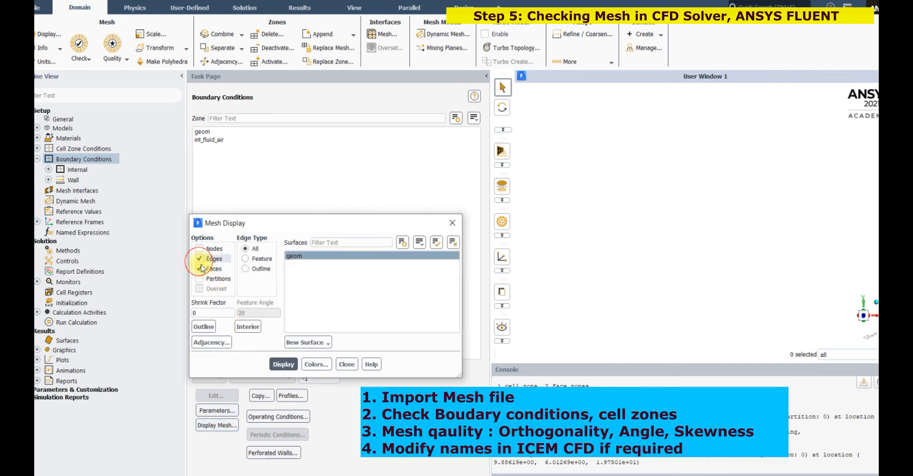
left_click(278, 365)
left_click_drag(744, 225, 699, 241)
left_click(682, 248)
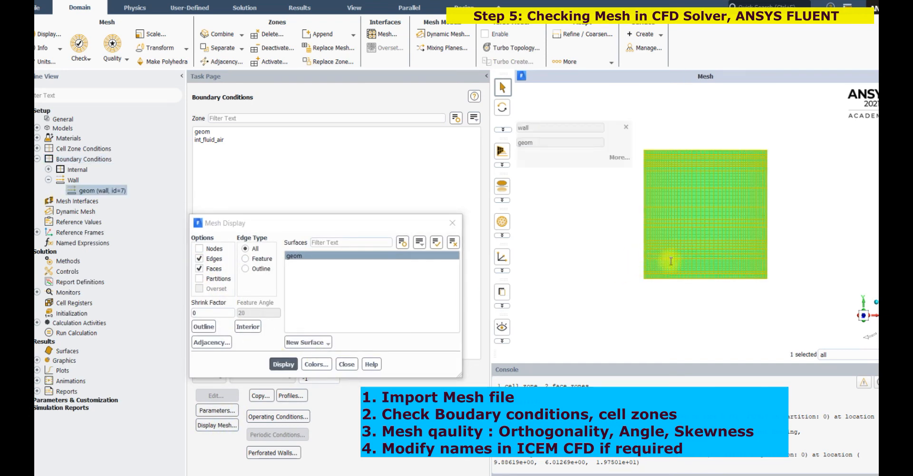
left_click(452, 223)
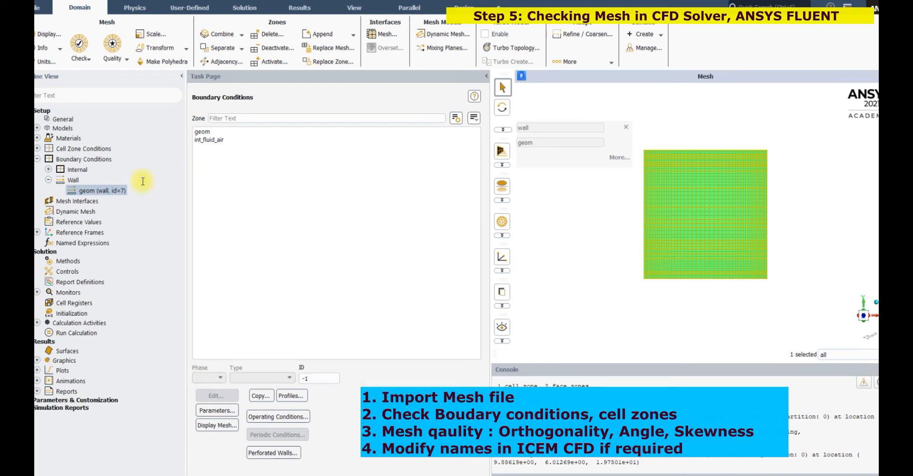
- Inspect the displayed mesh in 3D and examine which internal and wall zones are listed under the boundary conditions
double_click(76, 159)
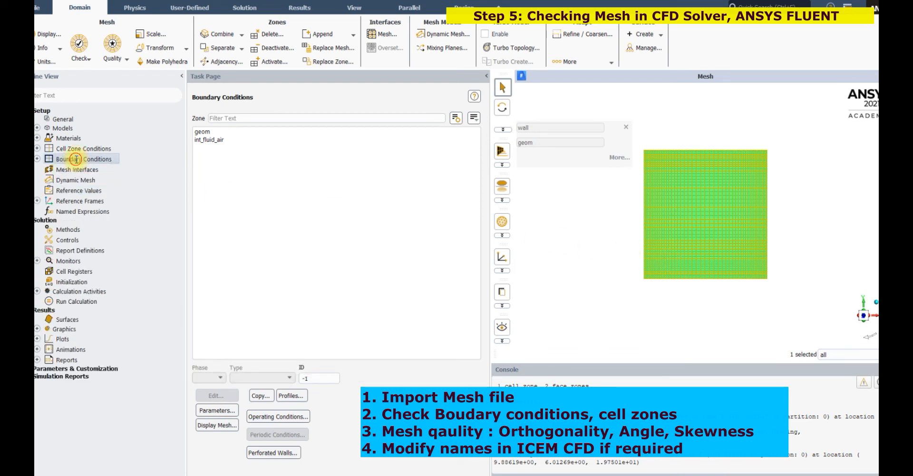
double_click(76, 159)
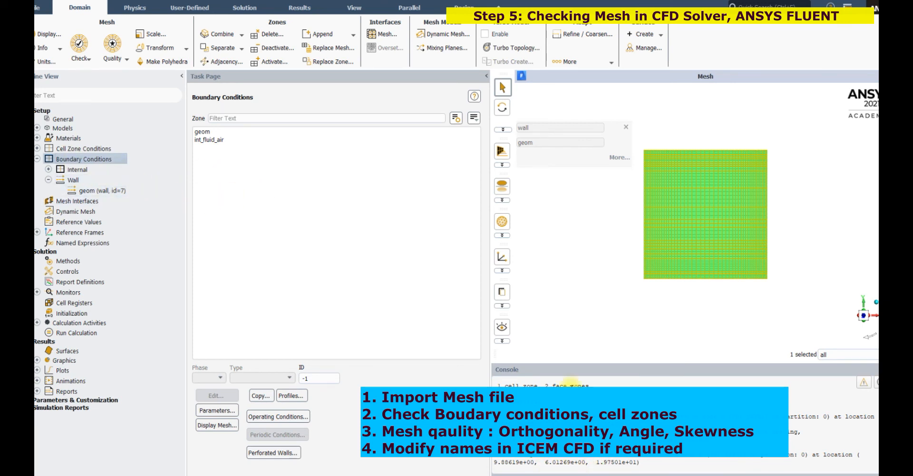
left_click(624, 129)
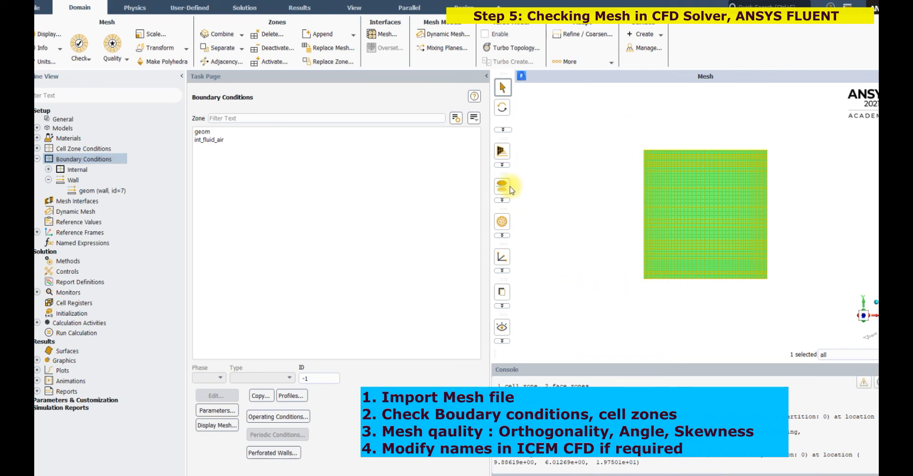
left_click(503, 107)
left_click_drag(604, 159, 615, 255)
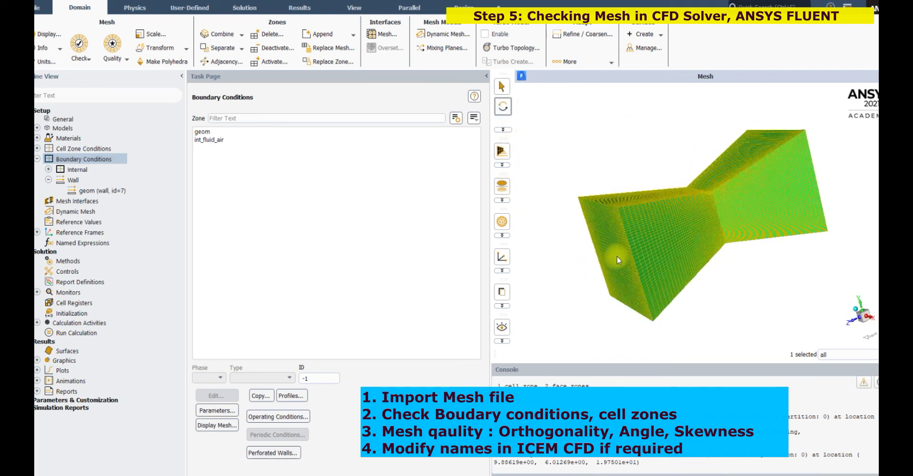
double_click(95, 159)
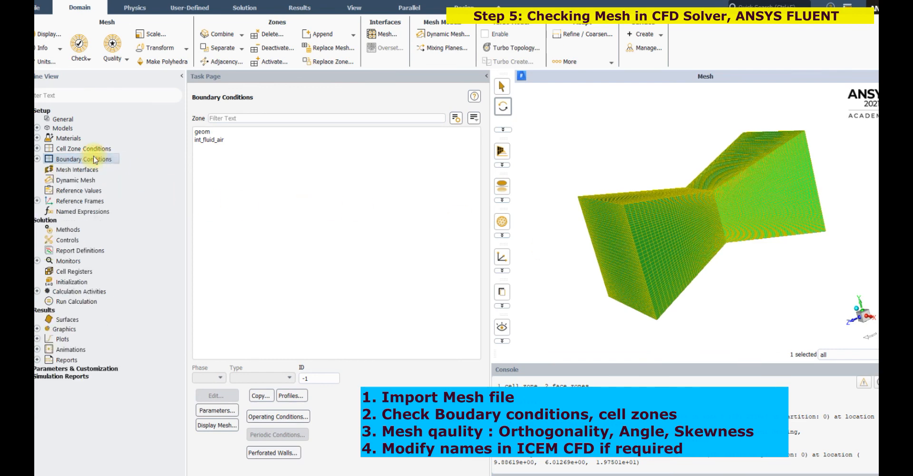
double_click(95, 159)
left_click(48, 169)
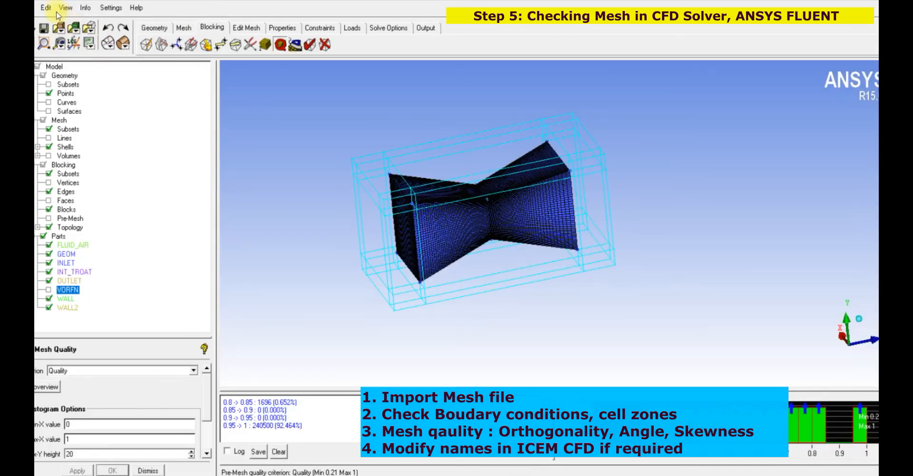
- Switch to ICEM CFD and reopen project1.prj from the Coverge_Diffuser_Section folder
left_click(29, 7)
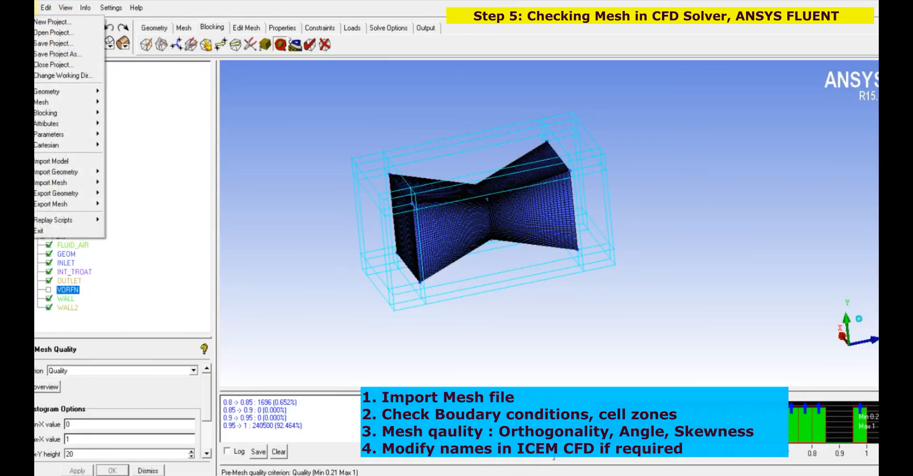
left_click(41, 32)
left_click(457, 283)
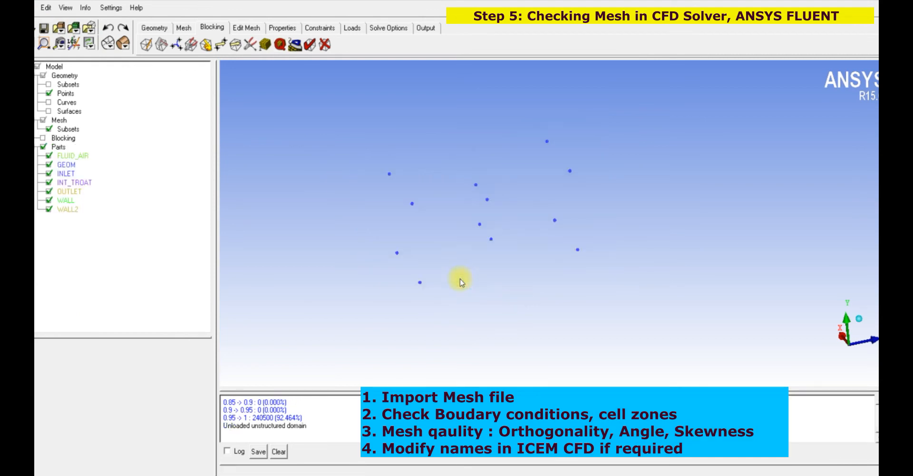
left_click(139, 89)
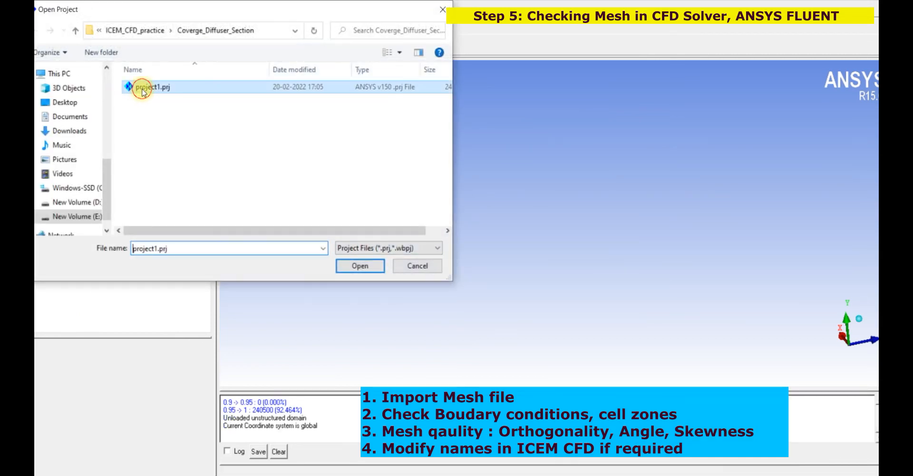
left_click(359, 265)
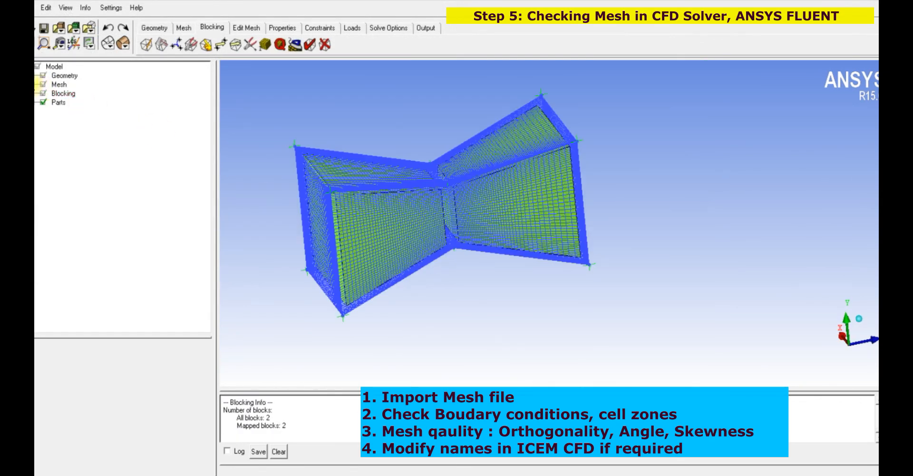
- Hide the mesh shells, expand the blocking and parts entries, and blank the VORFN part
left_click(37, 84)
left_click(48, 111)
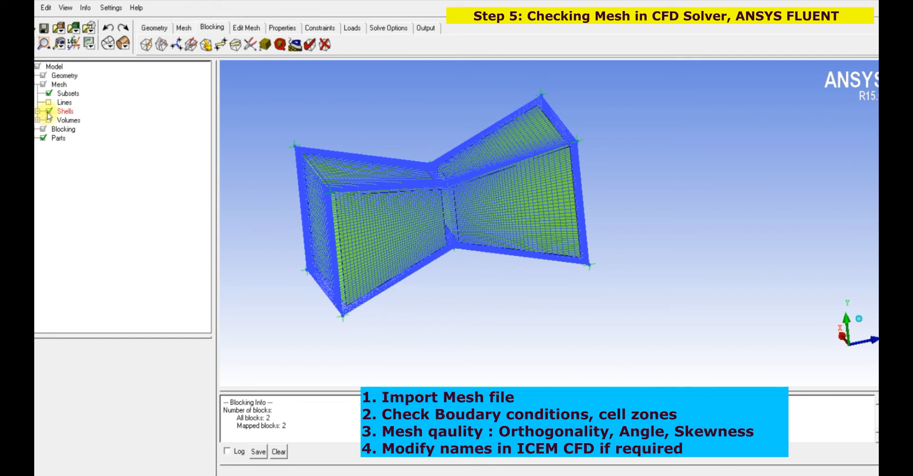
left_click(37, 129)
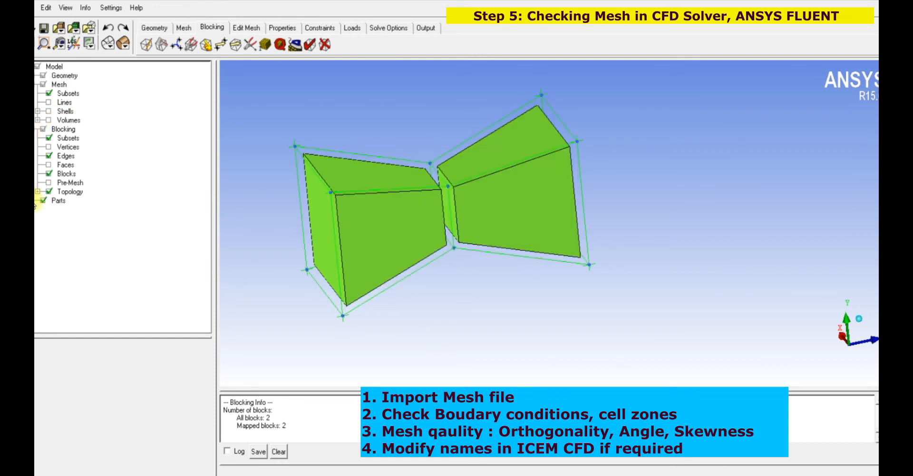
left_click(37, 200)
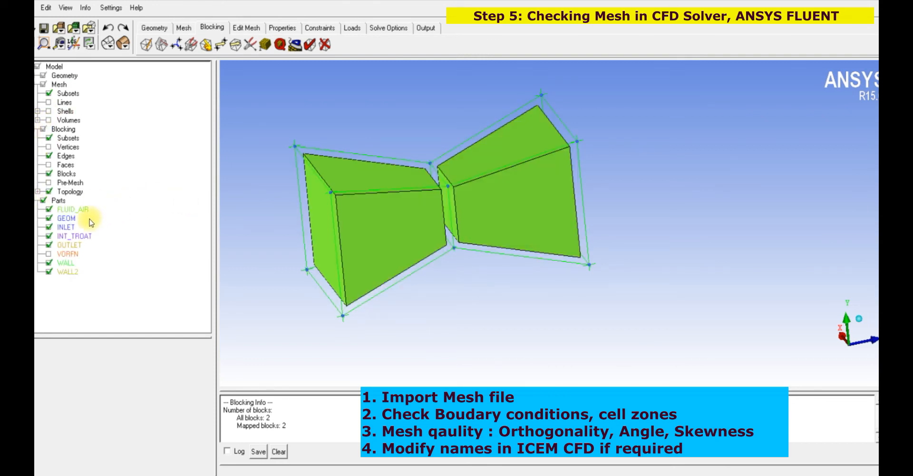
right_click(68, 255)
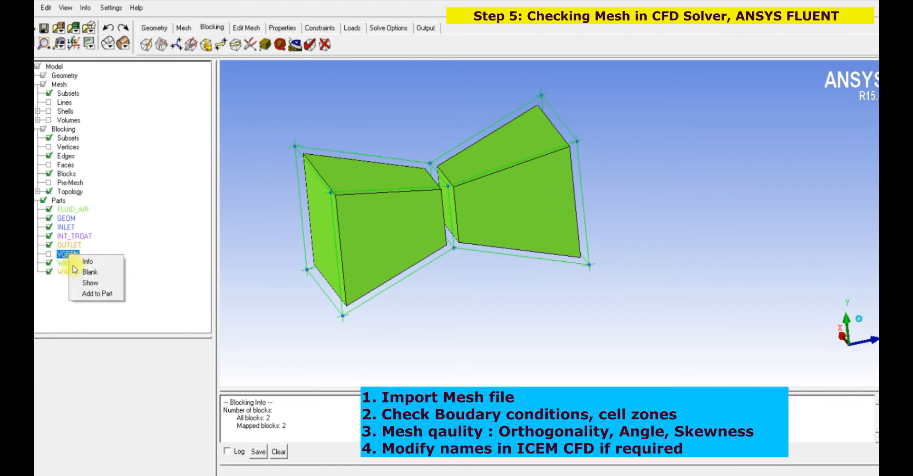
left_click(89, 271)
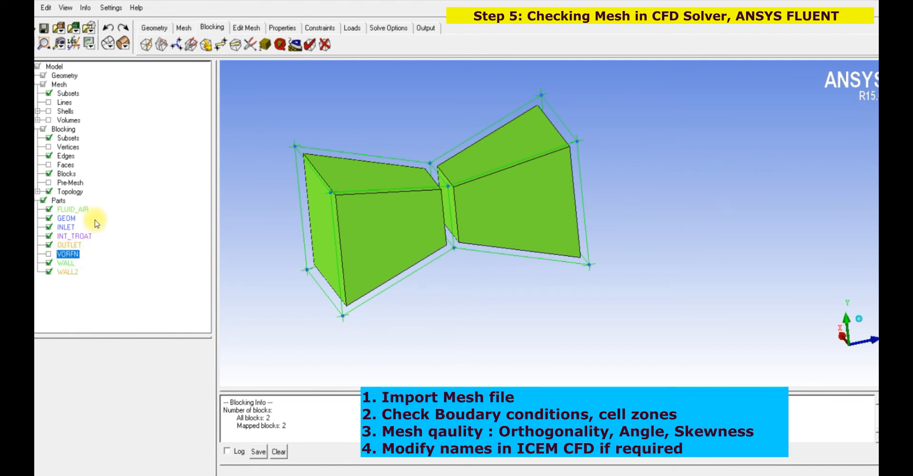
- Turn on the pre-mesh display and recompute the out-of-date mesh
left_click(38, 111)
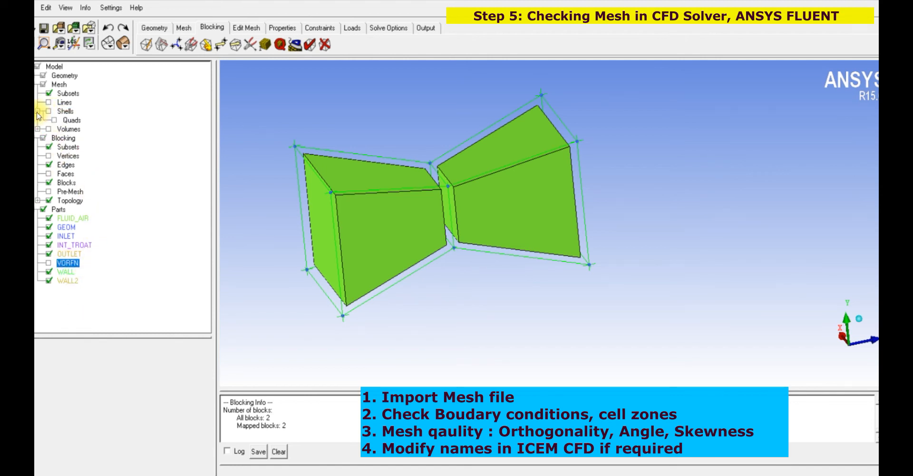
left_click(49, 191)
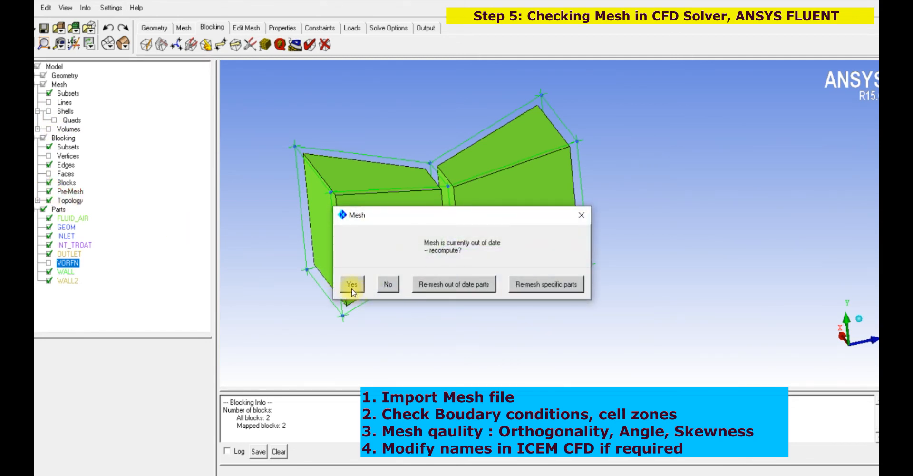
left_click(352, 285)
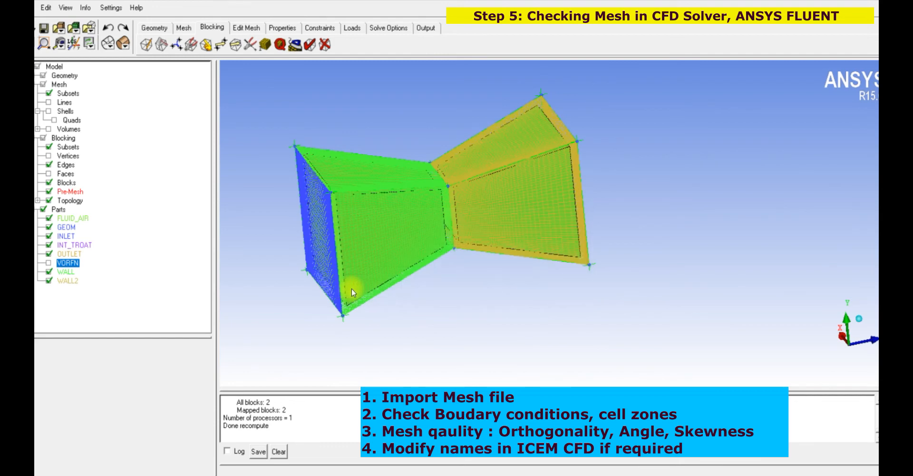
- Hide the blocks so that the pre-mesh of the converging-diverging section is shown without them
left_click_drag(593, 285, 344, 252)
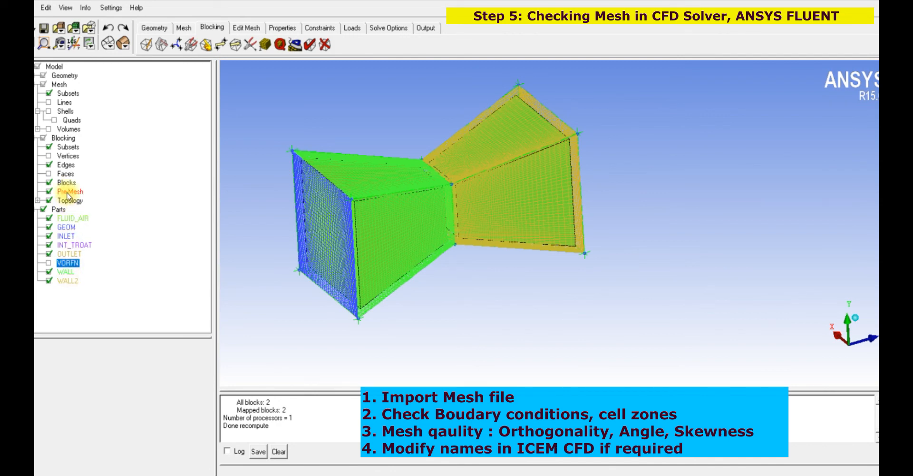
left_click(49, 183)
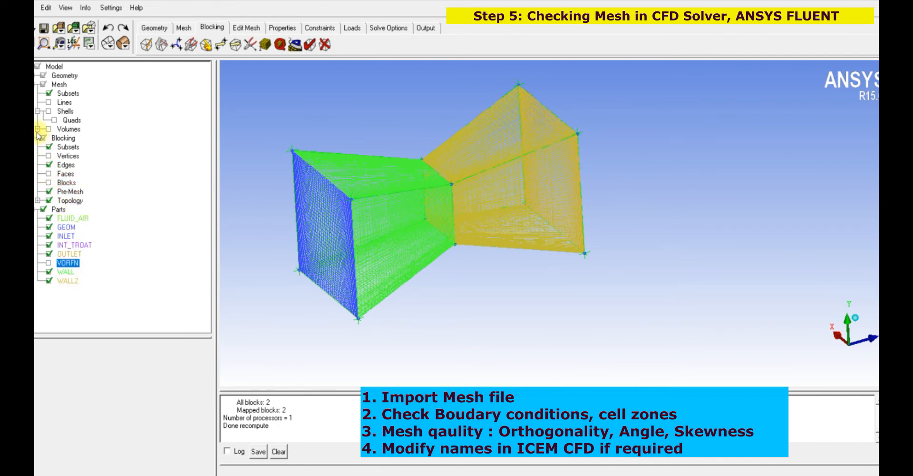
left_click_drag(424, 190, 309, 254)
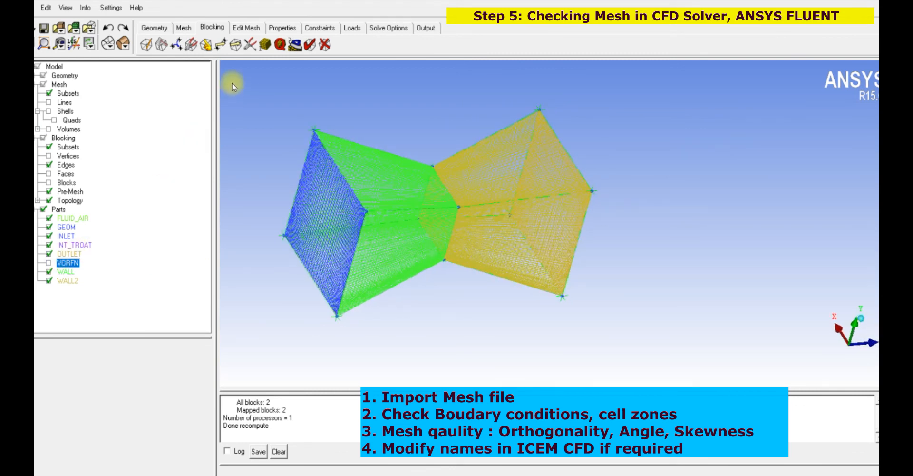
- Apply ANSYS Fluent as the output solver with ANSYS as the common structural solver
left_click(425, 27)
left_click(144, 46)
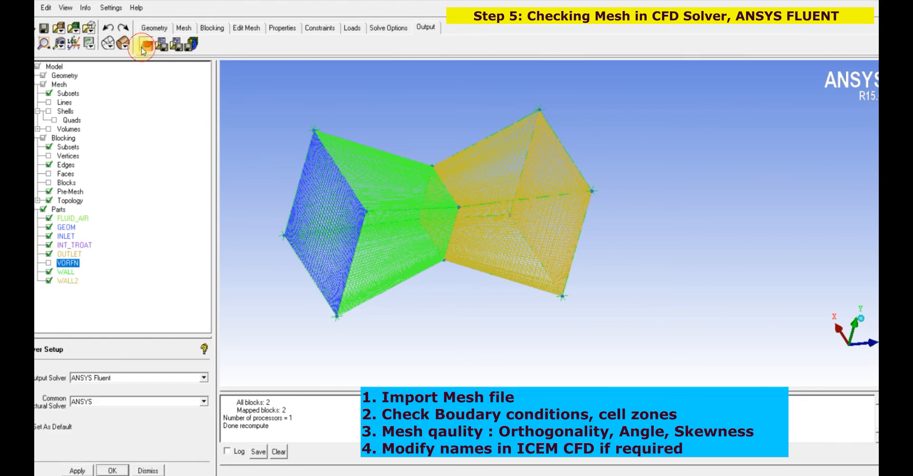
left_click(77, 470)
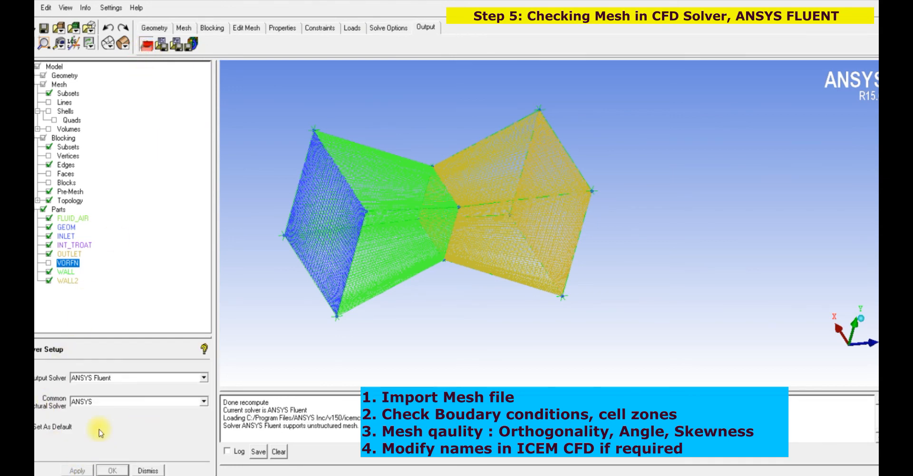
- Examine the volume and surface entries in the part boundary conditions, including FLUID_AIR, and close them
left_click(162, 44)
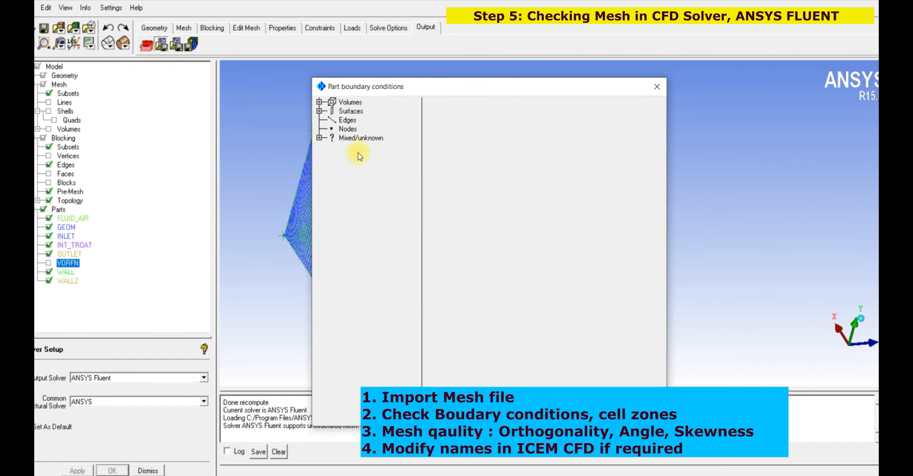
left_click(319, 111)
left_click(319, 103)
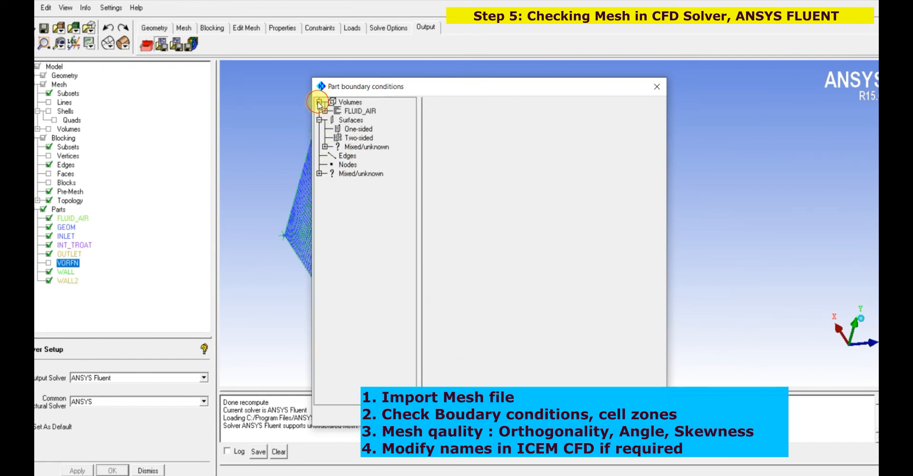
left_click(326, 112)
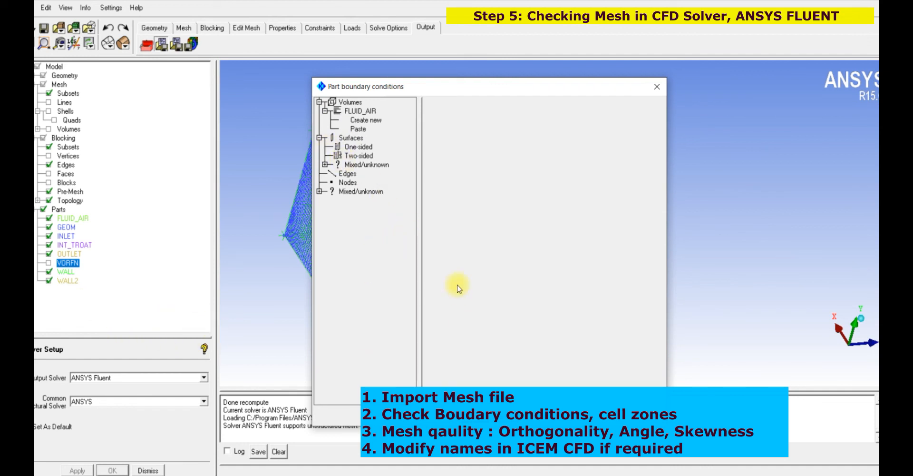
left_click(657, 86)
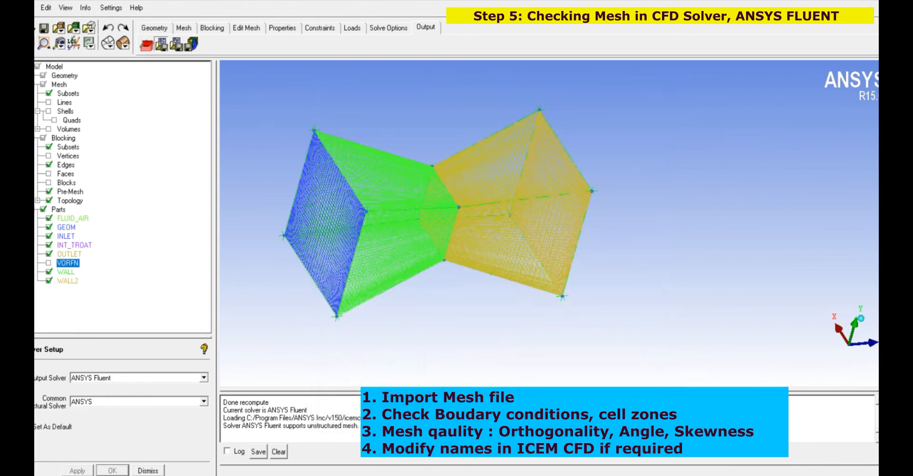
- Hide the INLET part and the pre-mesh, and blank the VORFN part to remove the outer block outlines
left_click(49, 236)
left_click(352, 284)
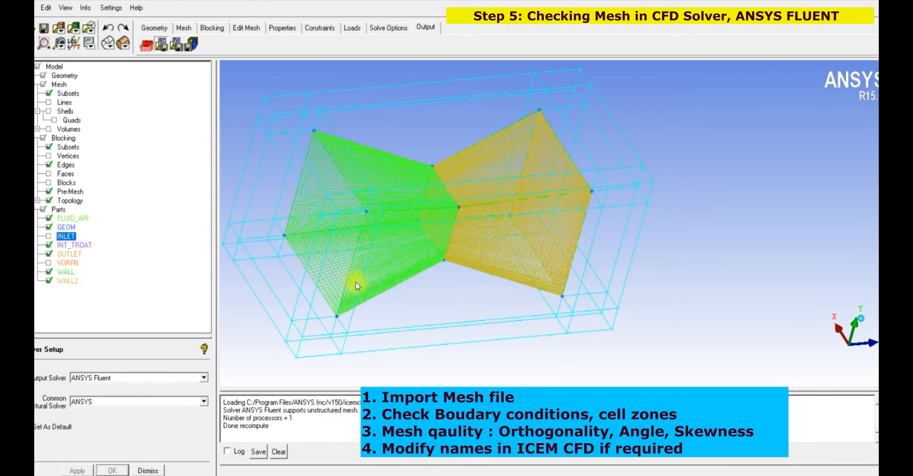
left_click(50, 192)
left_click_drag(397, 246, 361, 242)
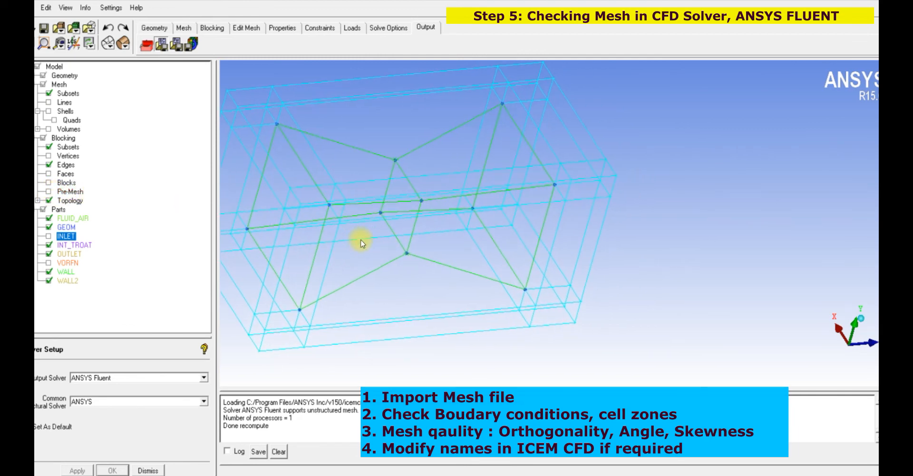
right_click(67, 262)
left_click(92, 277)
scroll(379, 249, "down", 2)
- Recompute the pre-mesh and convert it to an unstructured mesh that replaces the existing mesh
right_click(77, 192)
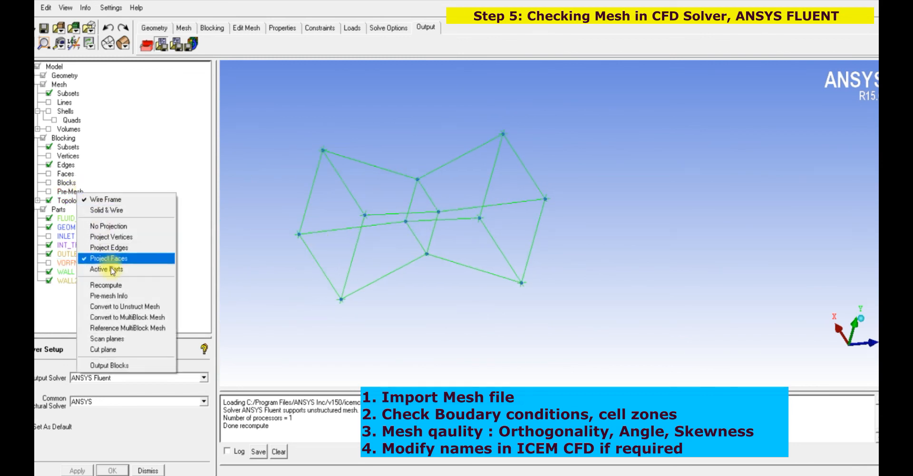
left_click(107, 285)
right_click(79, 193)
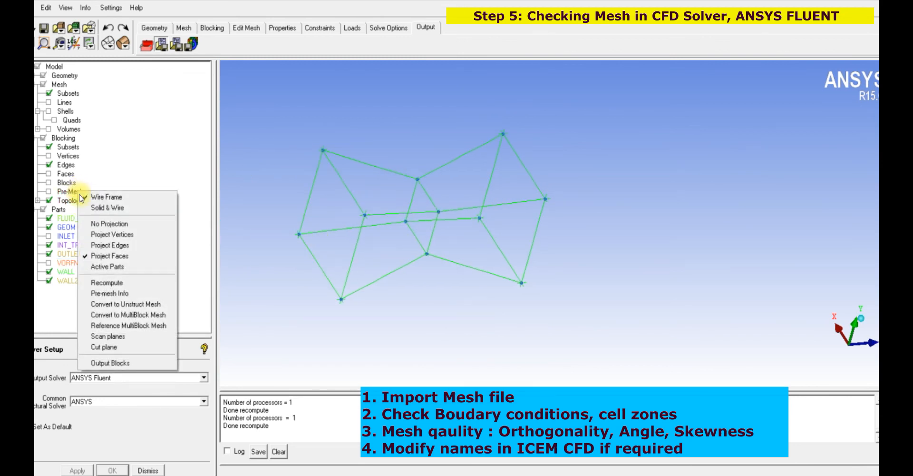
left_click(156, 305)
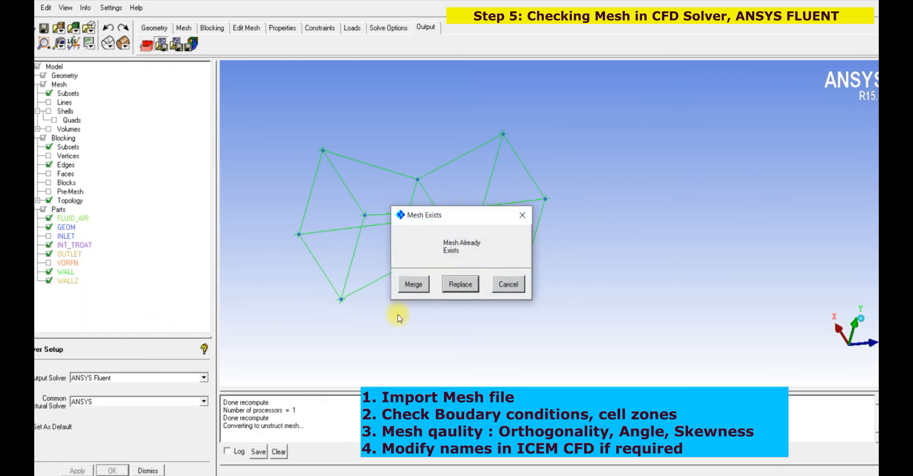
left_click(457, 286)
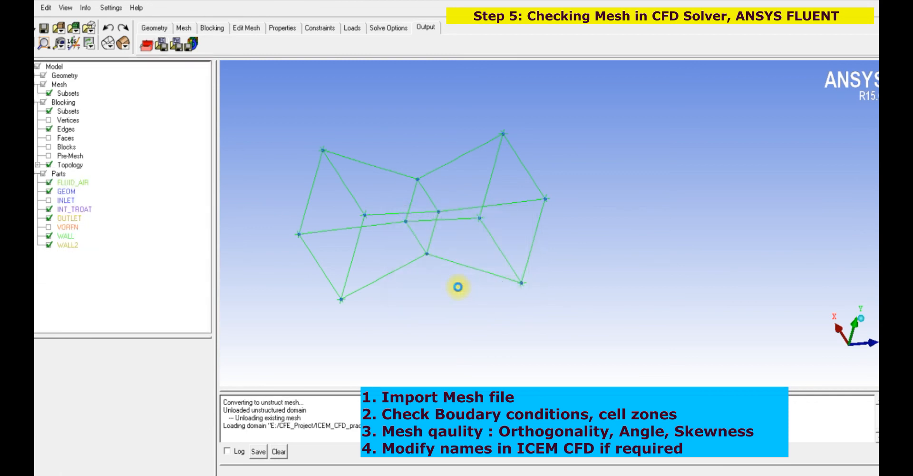
- Blank the VORFN part again and repeat the conversion to an unstructured mesh, replacing the existing one
middle_click_drag(447, 290, 418, 291)
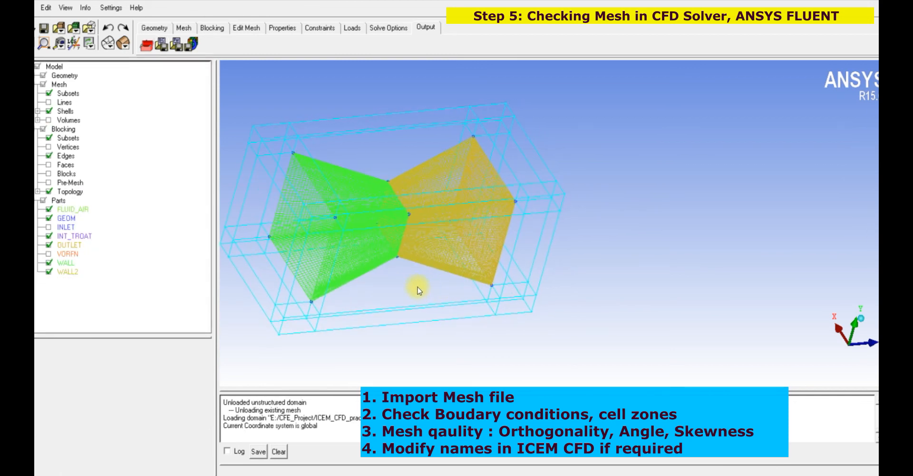
right_click(74, 257)
left_click(85, 267)
left_click_drag(470, 217, 563, 184)
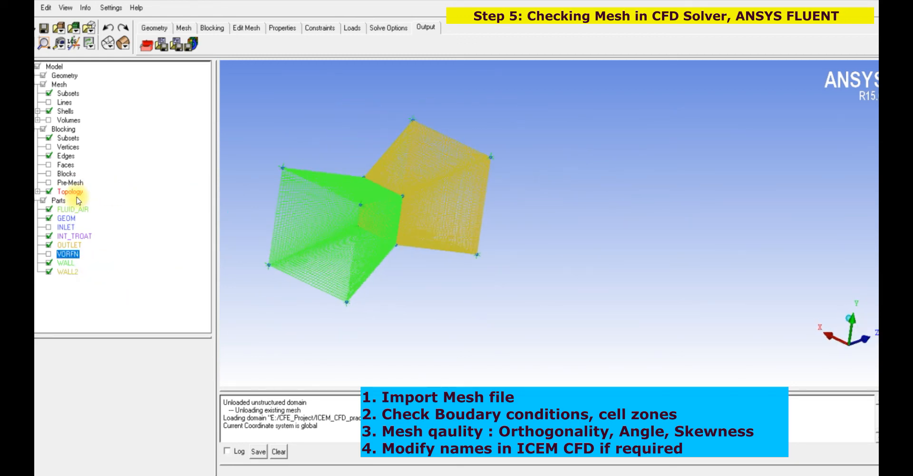
right_click(75, 184)
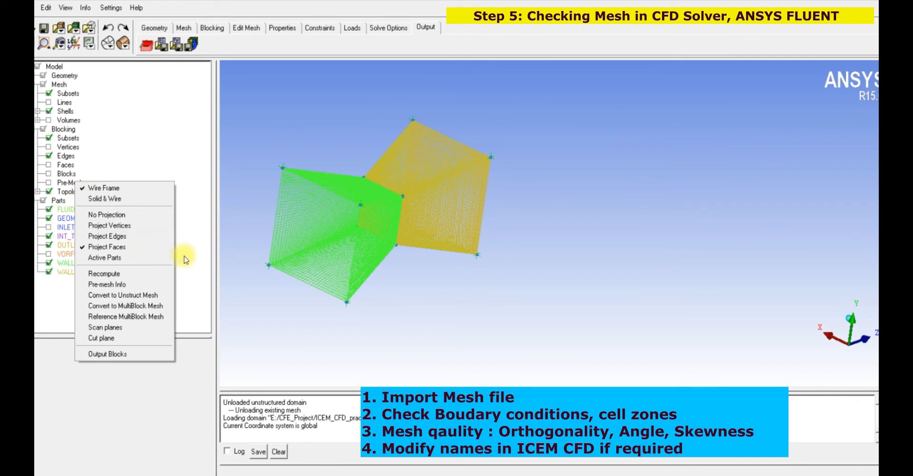
left_click(142, 293)
left_click(453, 289)
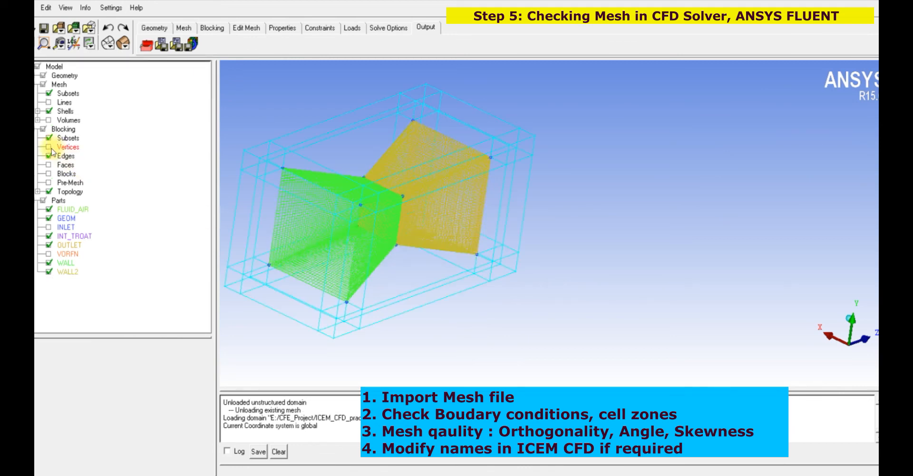
- Display the blocks without the VORFN part and show the INLET part again
left_click(49, 173)
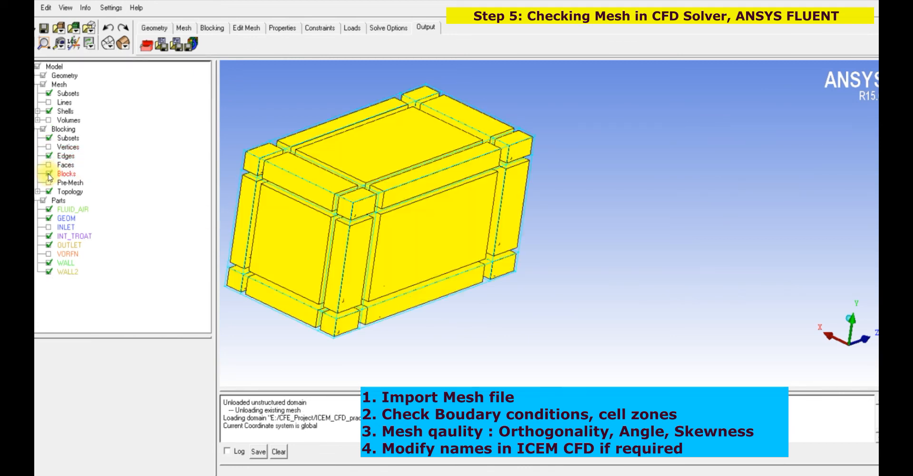
right_click(65, 254)
left_click(78, 272)
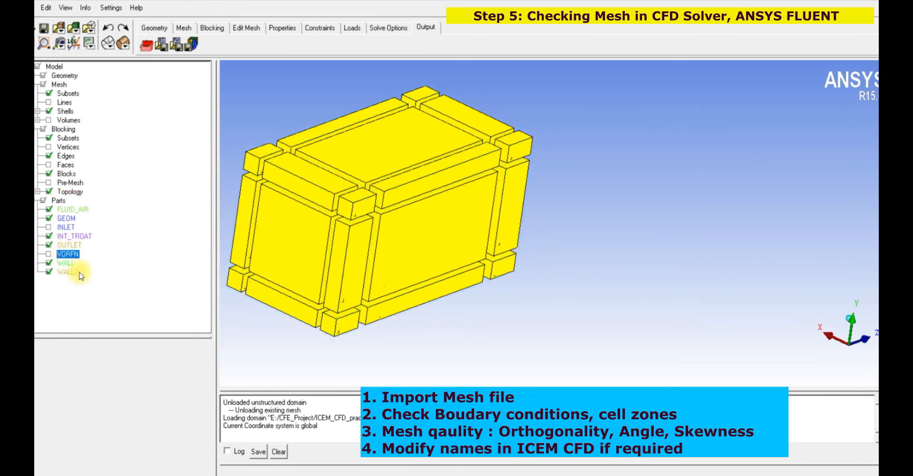
left_click_drag(244, 228, 197, 245)
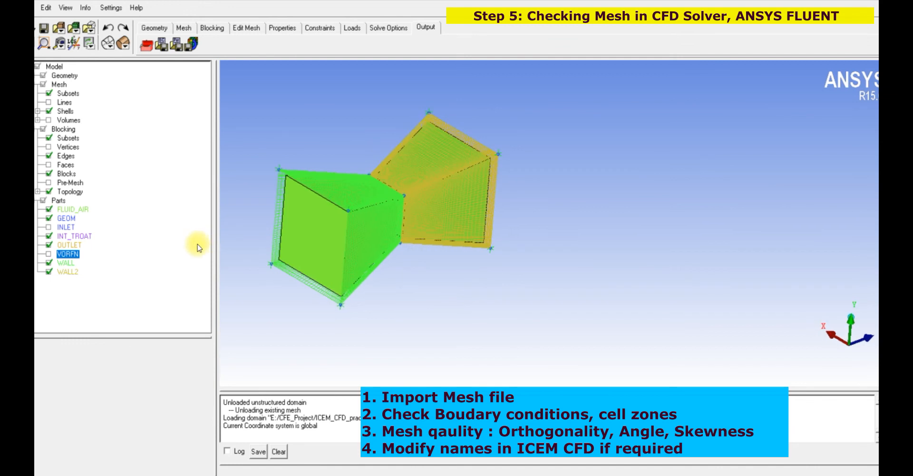
left_click(49, 228)
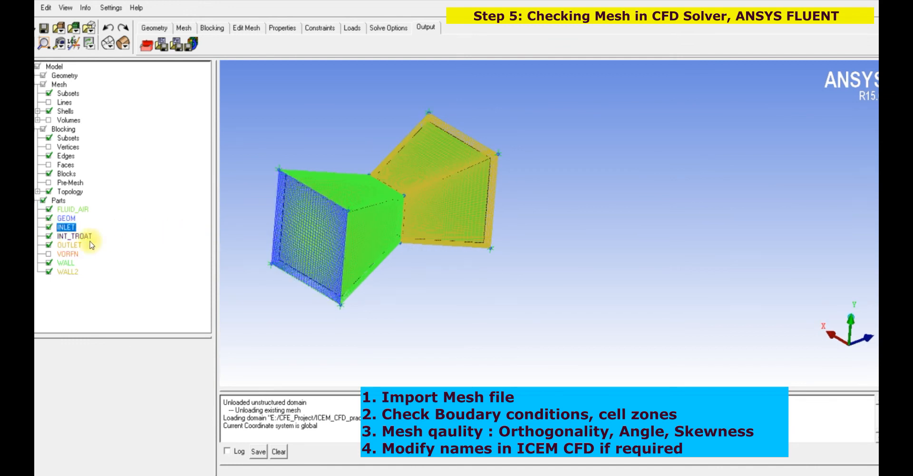
middle_click_drag(222, 301, 253, 275)
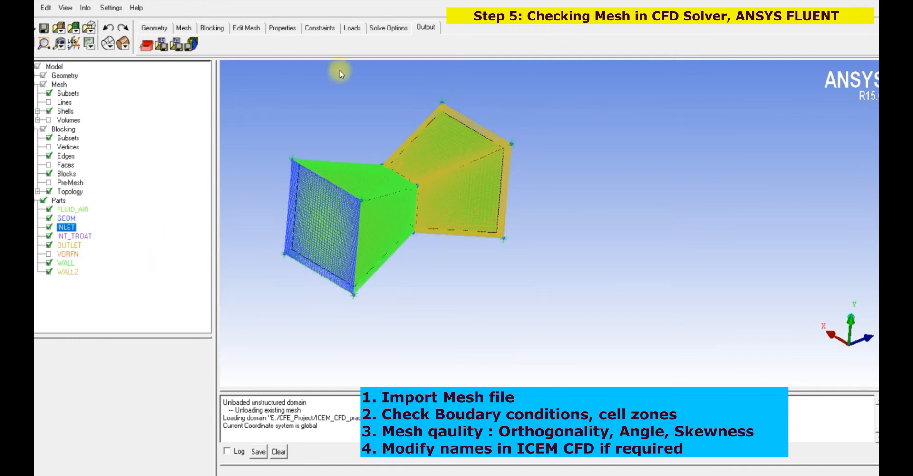
- Save the project and reapply ANSYS Fluent as the output solver
left_click(43, 29)
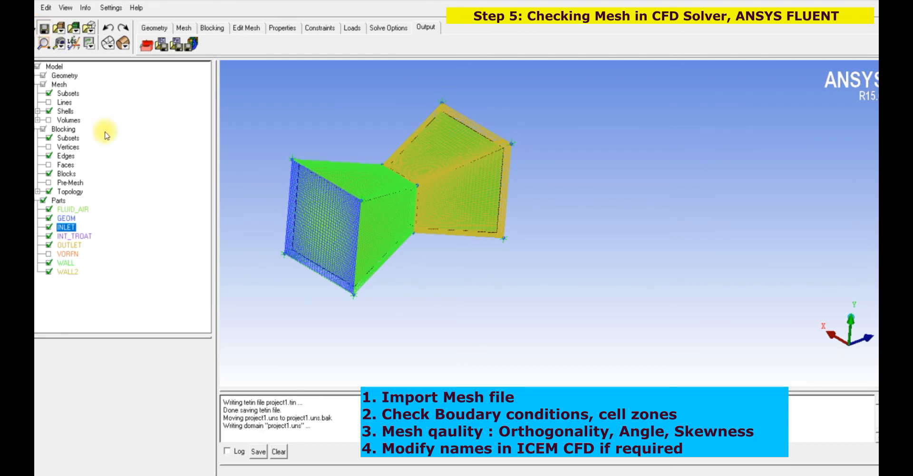
left_click(145, 47)
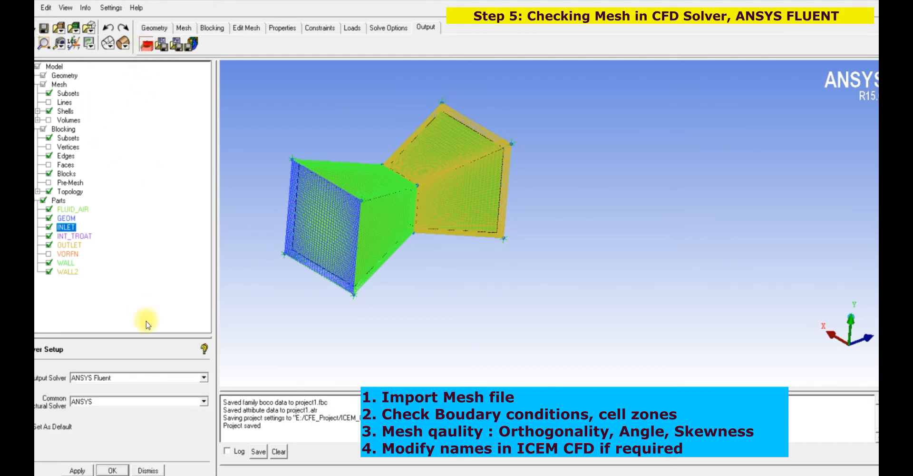
left_click(77, 470)
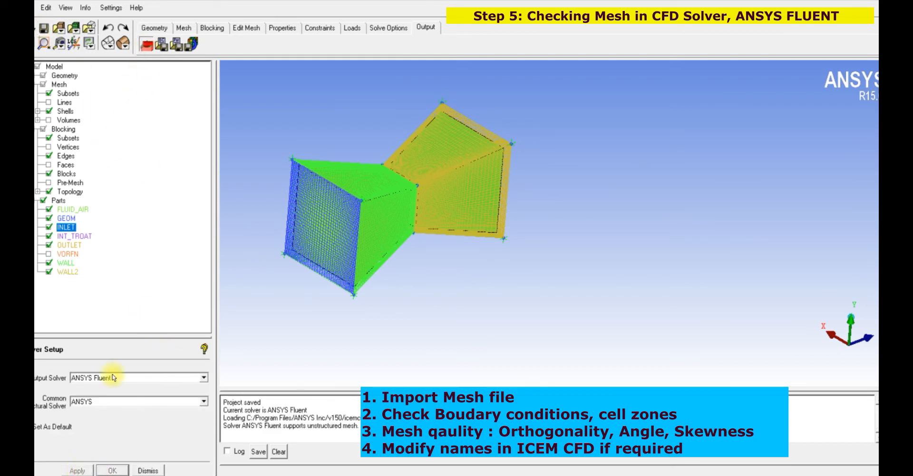
- Accept the part boundary conditions and open the unstructured domain for Fluent export without saving the project again
left_click(161, 48)
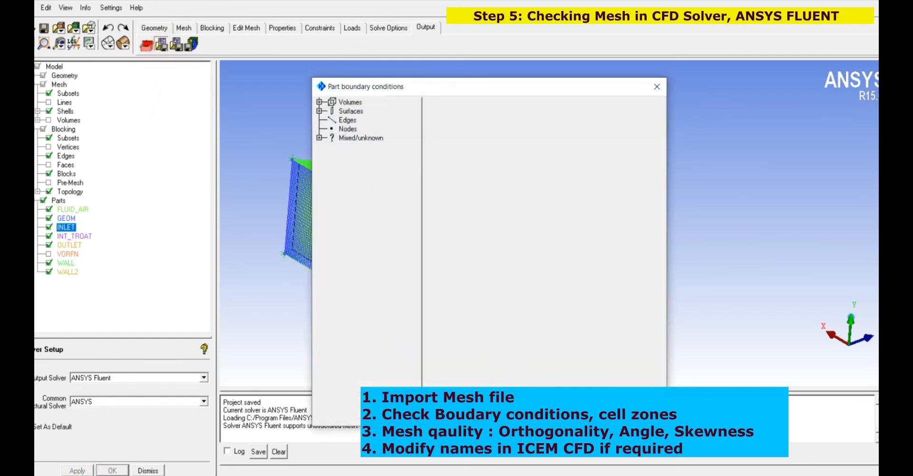
left_click(464, 411)
left_click(192, 46)
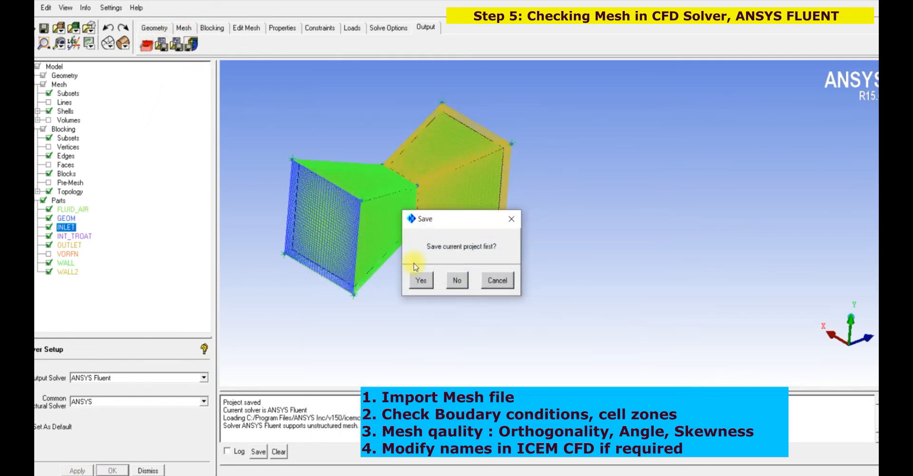
left_click(454, 283)
left_click(157, 88)
left_click(360, 265)
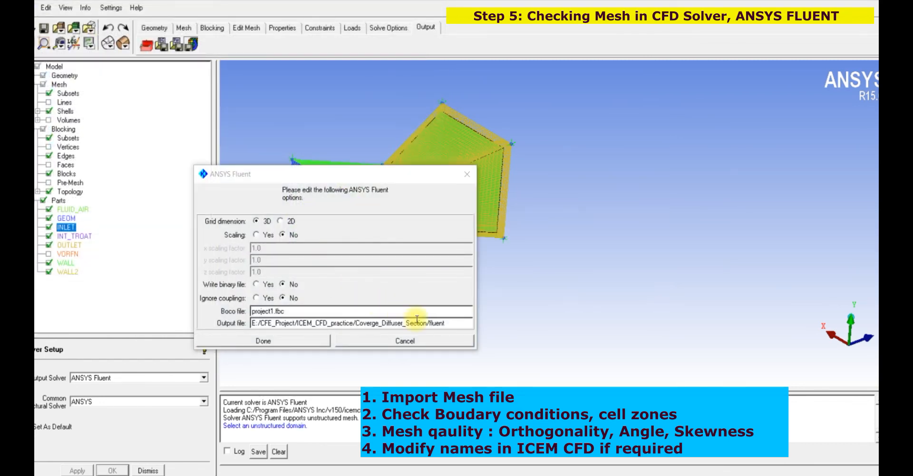
- Name the output file fluent3D_CD_nozzle and write the 3D Fluent mesh
left_click_drag(428, 324, 232, 310)
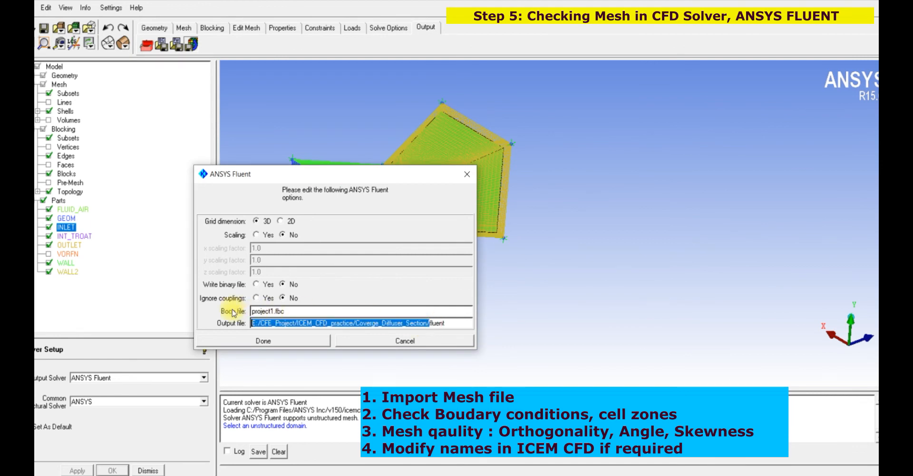
key("BackSpace")
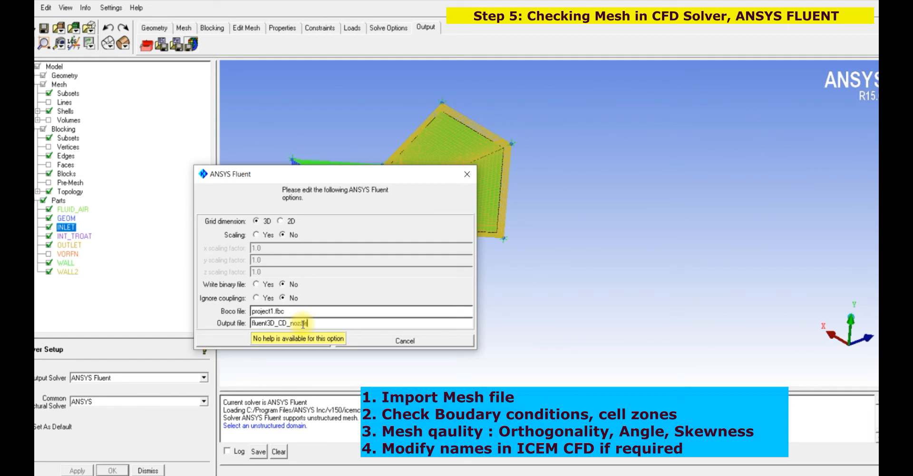
left_click(317, 341)
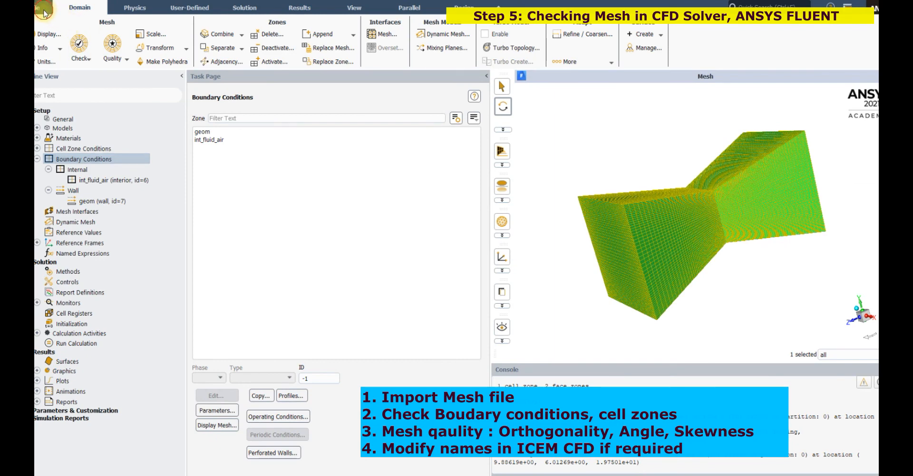
- Read the mesh file fluent3D_CD_nozzle.msh into Fluent, discarding the current case
left_click(44, 13)
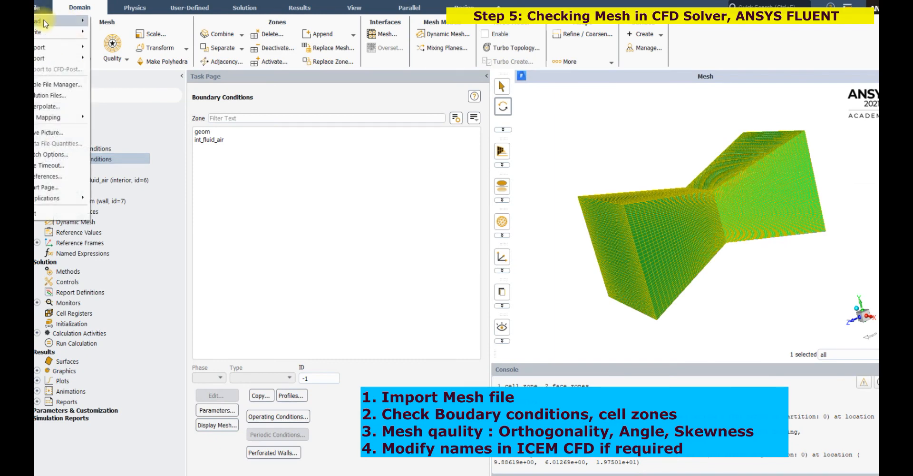
mouse_move(66, 22)
left_click(110, 24)
left_click(237, 297)
left_click(400, 186)
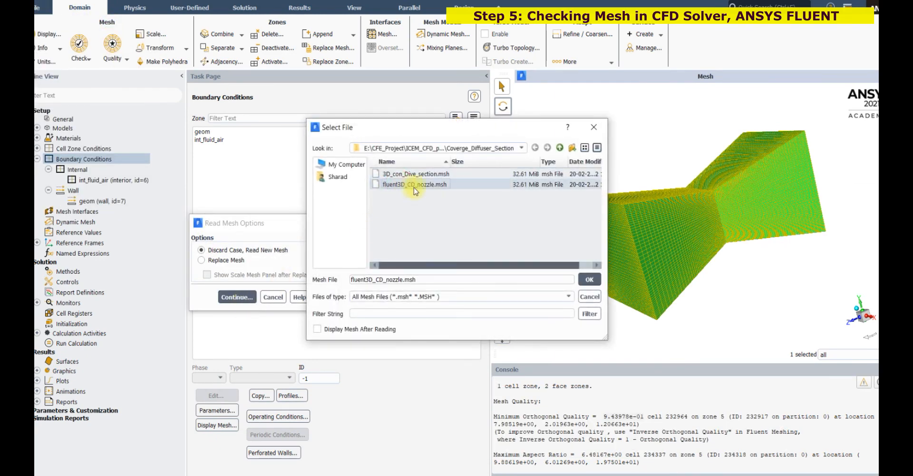
left_click(590, 279)
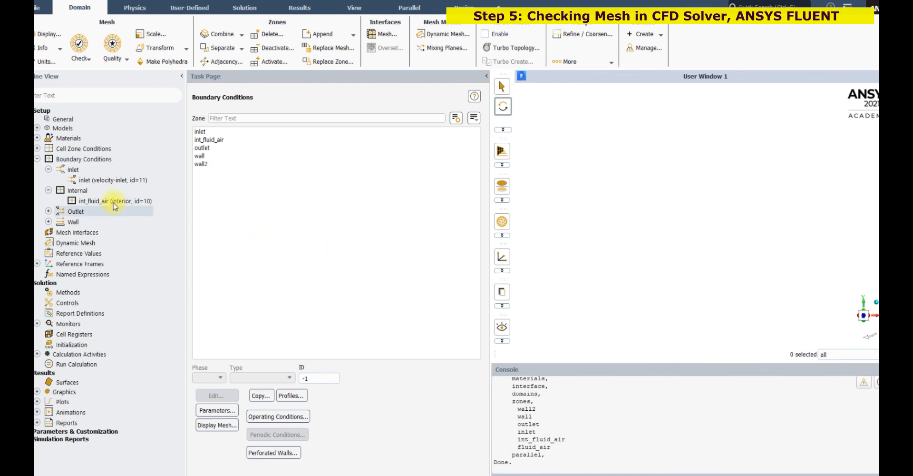
- Open the boundary conditions and list the zones grouped by zone type
double_click(111, 159)
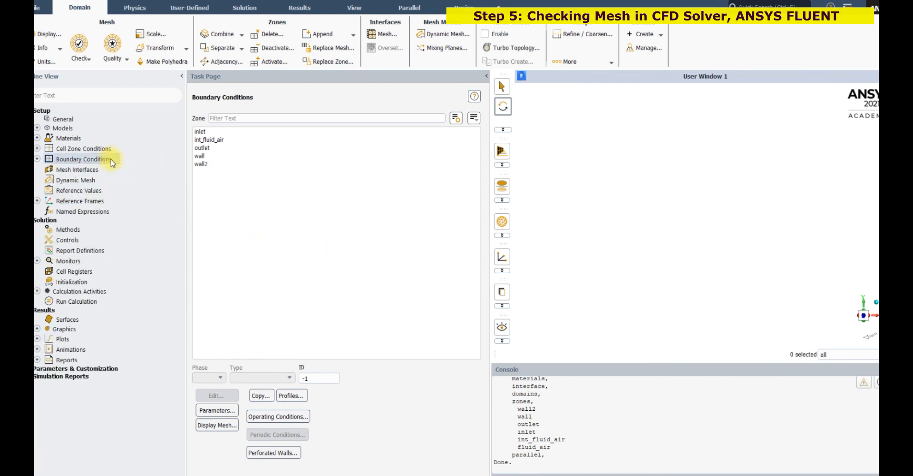
left_click(475, 118)
left_click(483, 163)
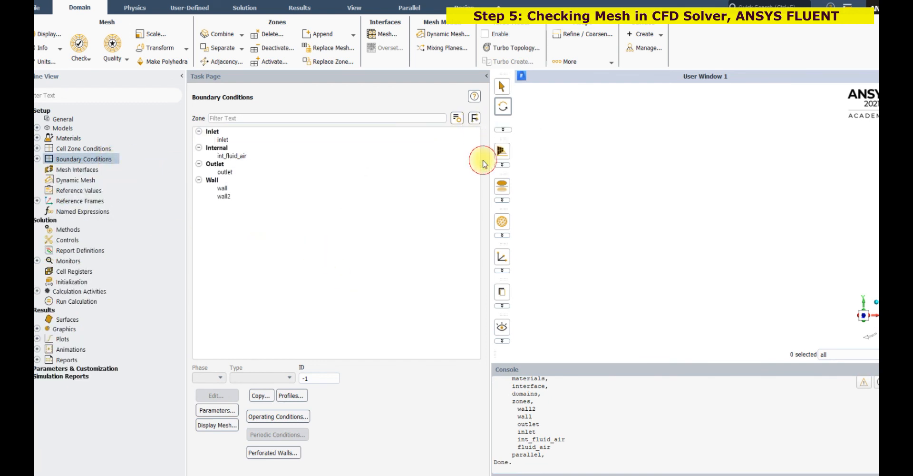
- Display the mesh on the inlet, wall and wall2 surfaces with outlet left out, and inspect it
left_click(217, 425)
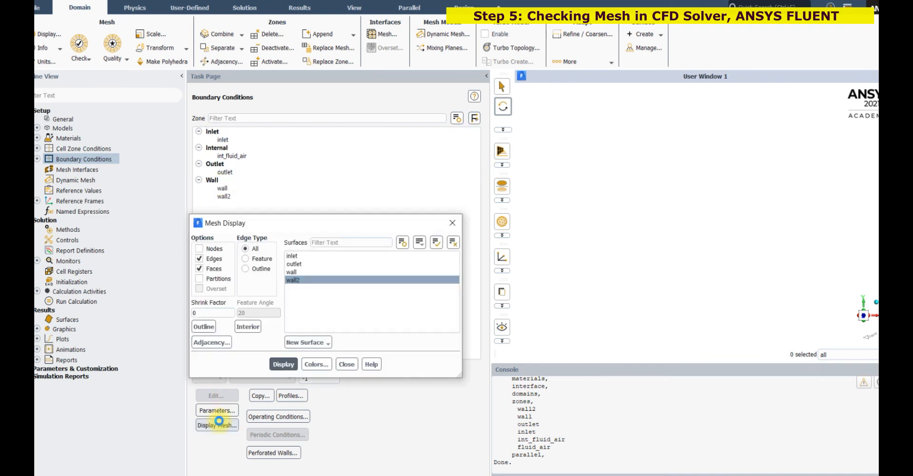
left_click(292, 256)
left_click(292, 272)
left_click(284, 365)
mouse_move(685, 206)
left_mouse_down()
mouse_move(630, 217)
mouse_move(477, 209)
mouse_move(709, 179)
mouse_move(607, 149)
mouse_move(835, 207)
mouse_move(789, 259)
mouse_move(648, 238)
mouse_move(739, 219)
mouse_move(712, 238)
mouse_move(759, 238)
mouse_move(685, 275)
mouse_move(685, 218)
mouse_move(675, 217)
left_mouse_up()
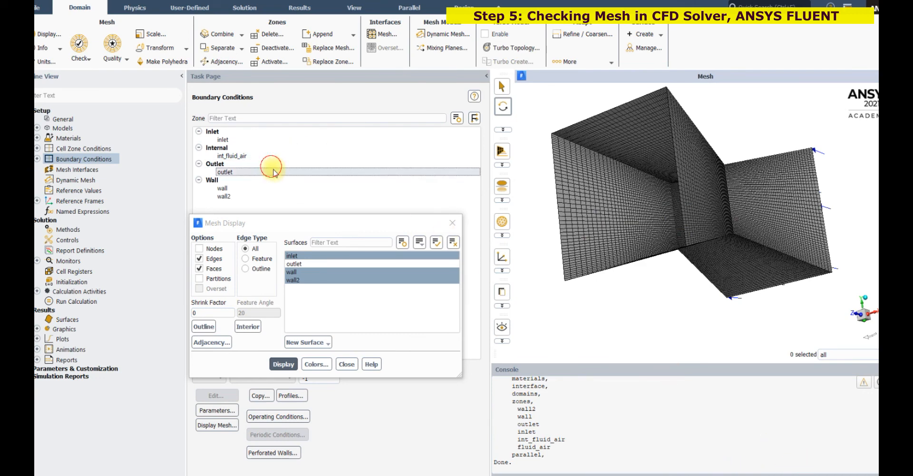
left_click(454, 223)
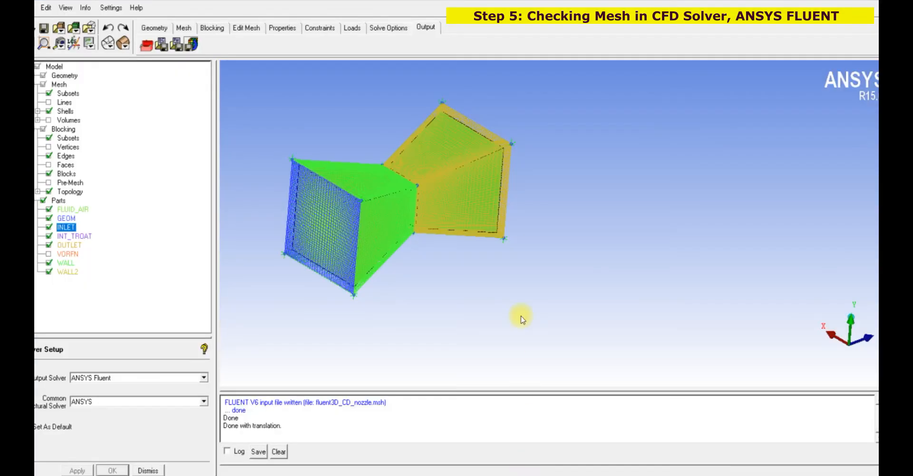
- Switch back to ICEM CFD, hide the mesh shells and display the FLUID_AIR blocks without the VORFN part
left_click_drag(522, 318, 402, 212)
left_click_drag(466, 215, 465, 177)
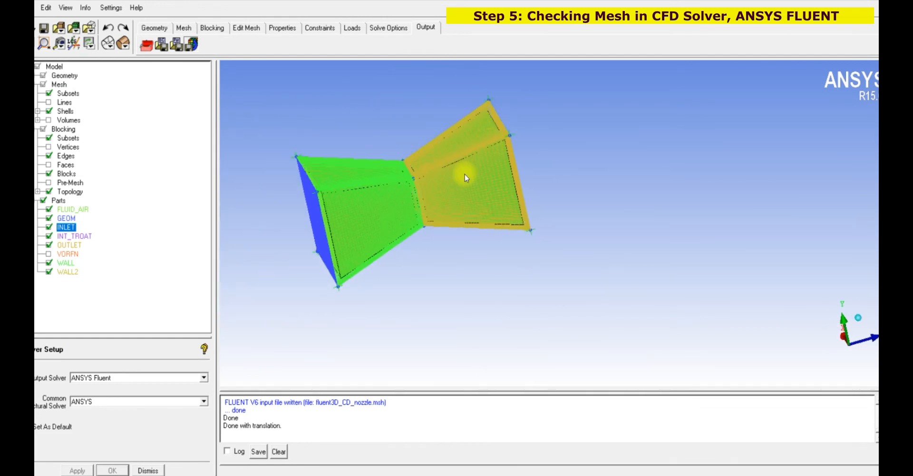
left_click(50, 209)
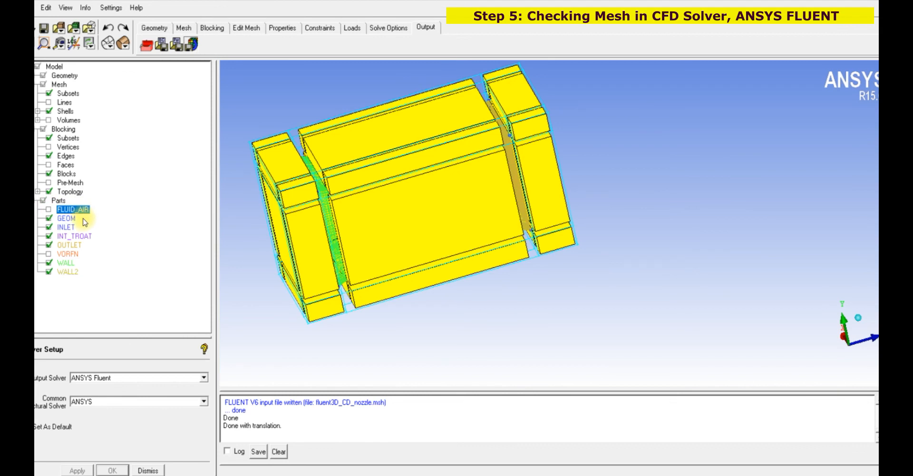
right_click(71, 255)
left_click(83, 272)
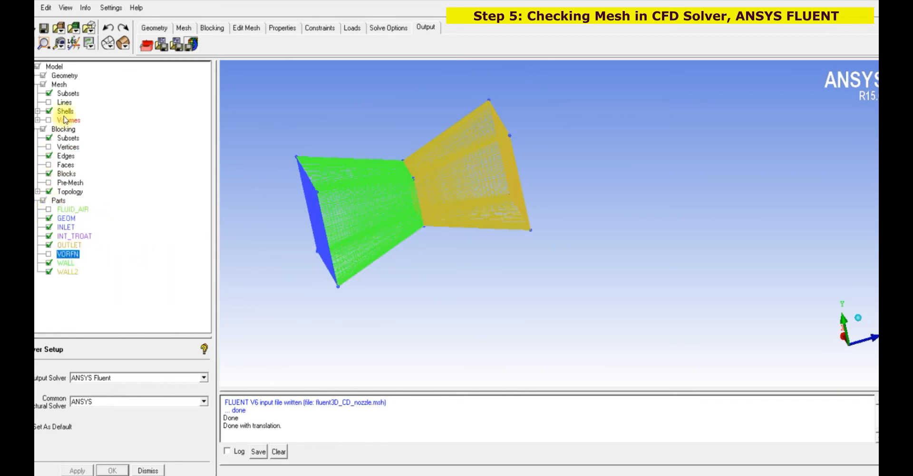
left_click(49, 111)
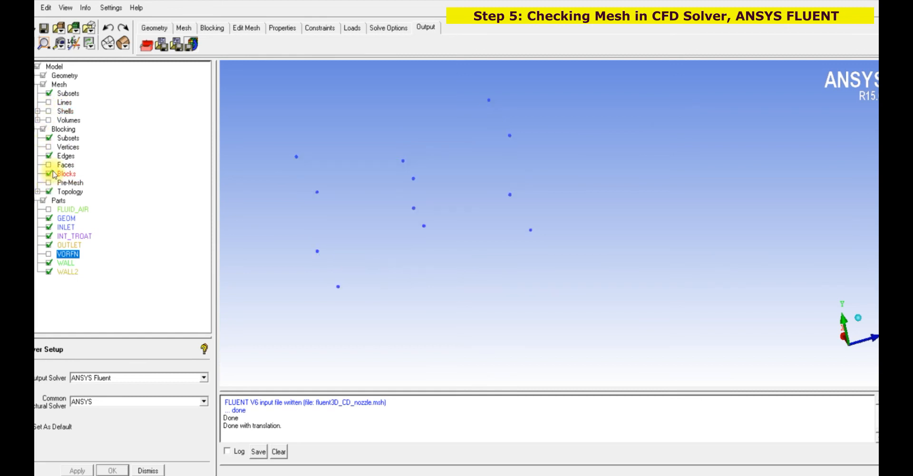
left_click(49, 210)
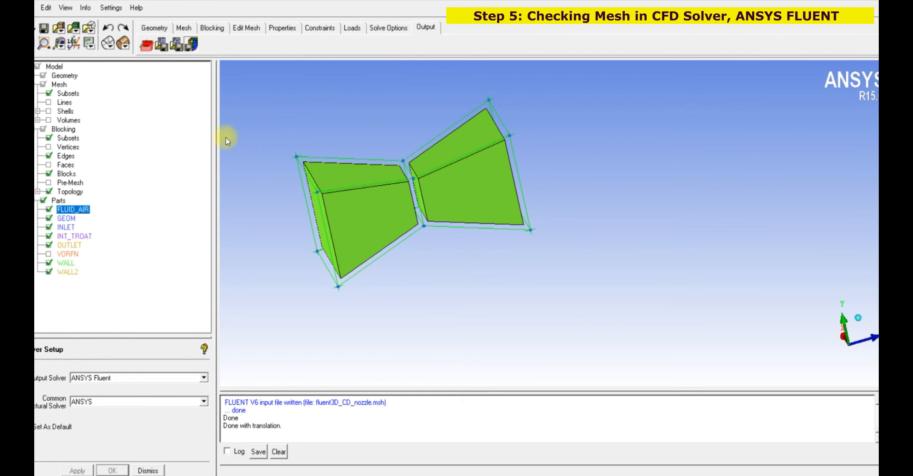
- Create a part named fluid2 from the block of the nozzle section on the outlet side
right_click(57, 200)
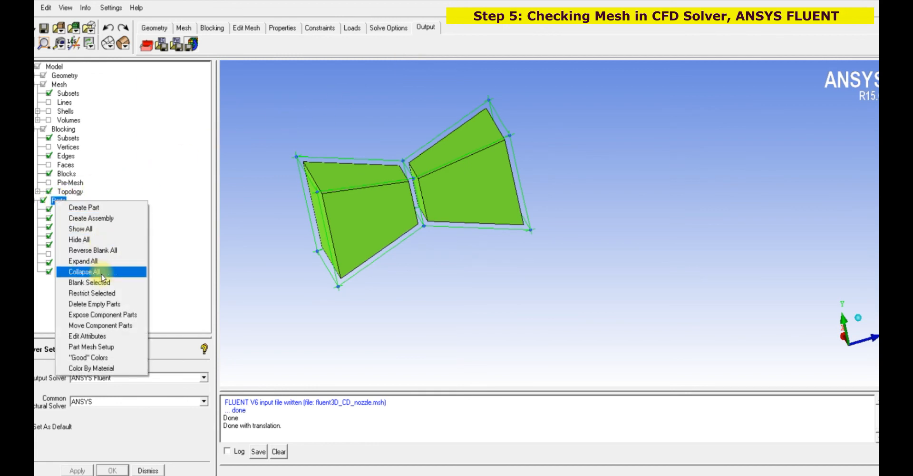
left_click(97, 208)
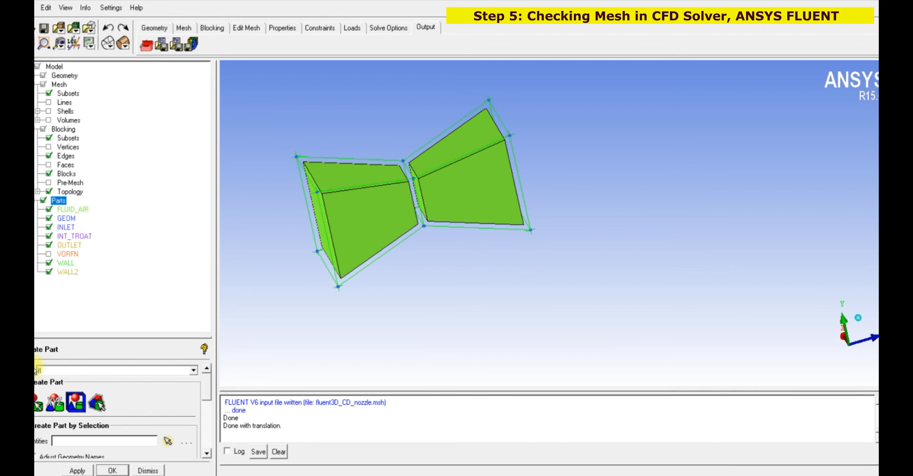
type("fluid2")
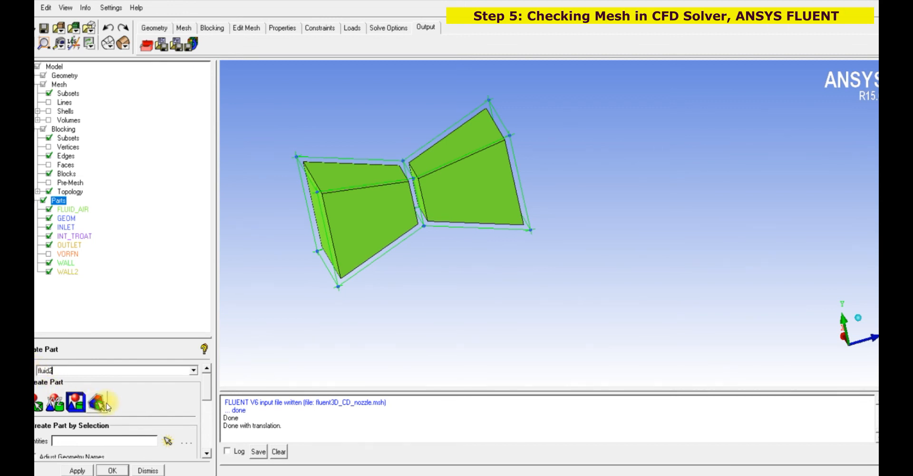
left_click(97, 402)
left_click(498, 192)
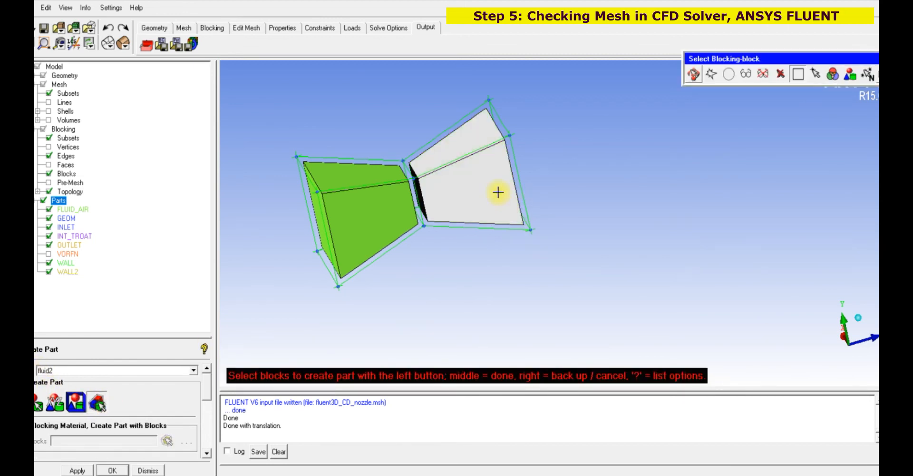
middle_click(498, 191)
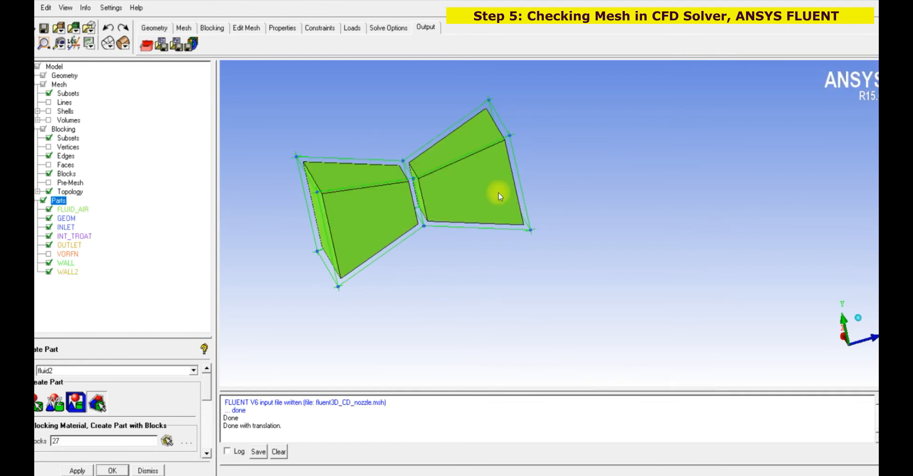
middle_click(498, 191)
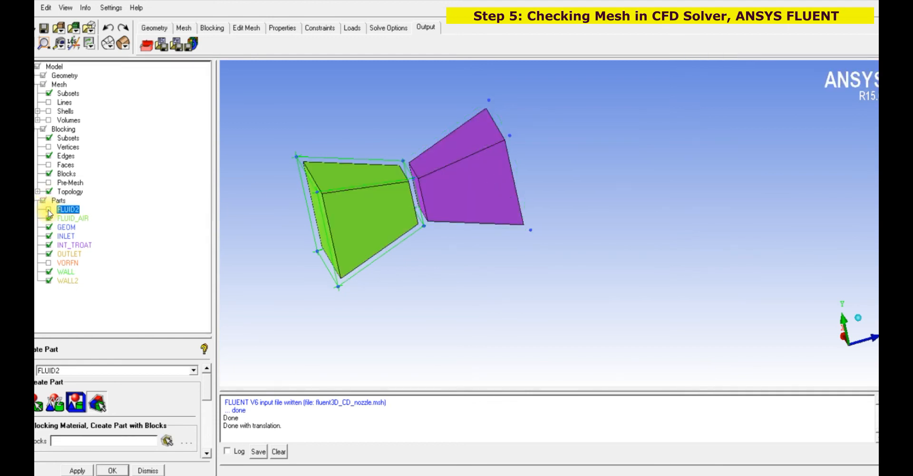
- Check which block belongs to FLUID2 and which to FLUID_AIR by hiding each part in turn, and show both again
left_click(48, 210)
left_click(49, 219)
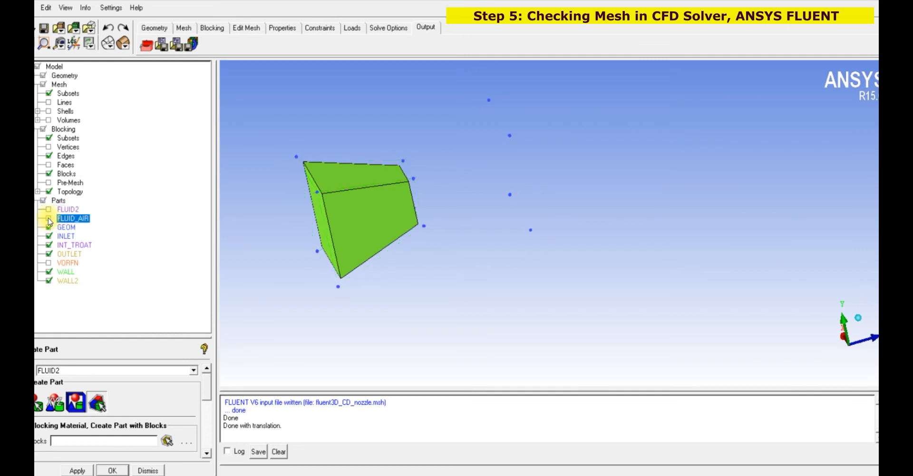
left_click(49, 219)
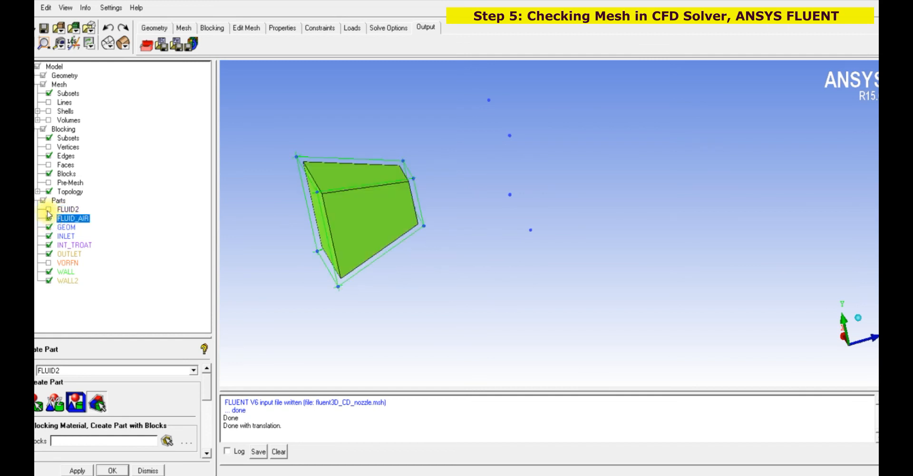
left_click(48, 211)
left_click(49, 218)
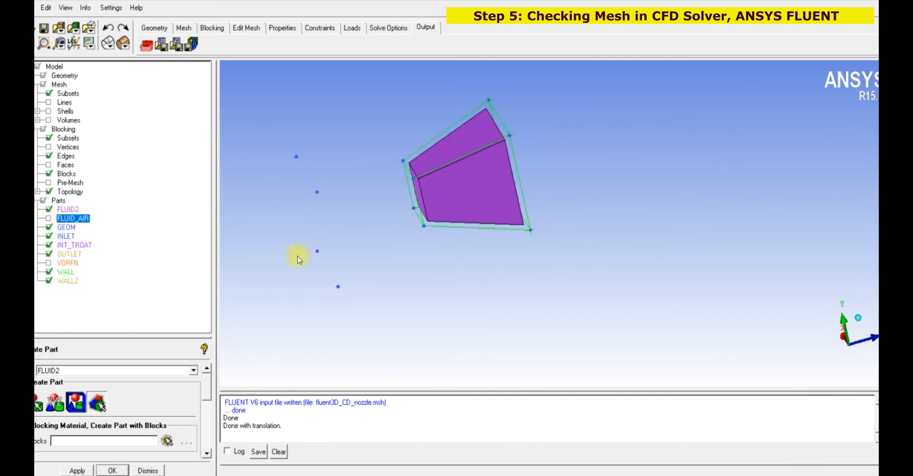
left_click(48, 210)
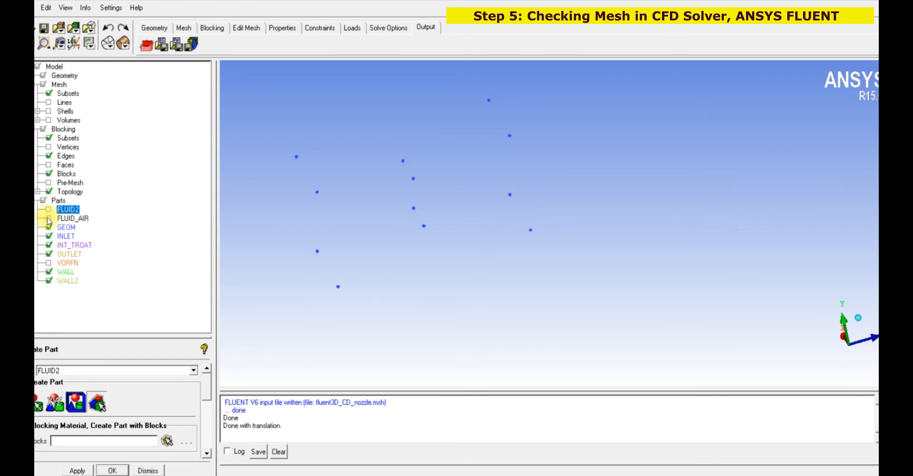
left_click(49, 219)
left_click(48, 209)
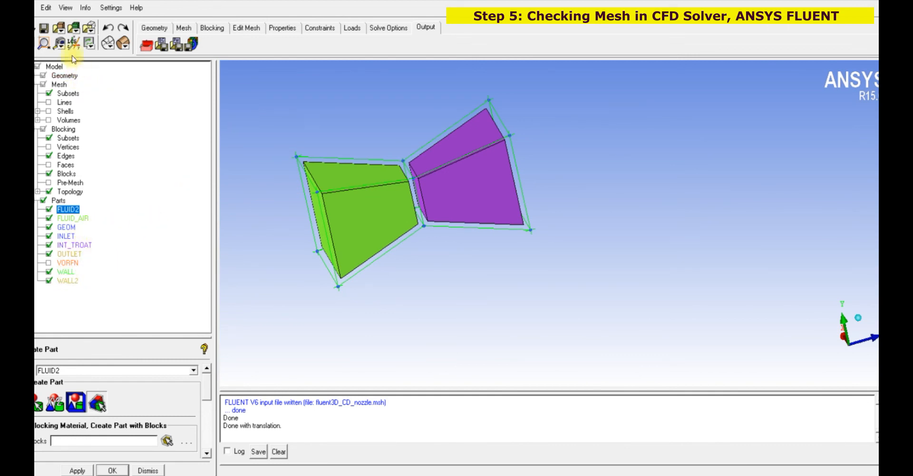
- Save the project and recompute the pre-mesh with the new fluid part
left_click(44, 29)
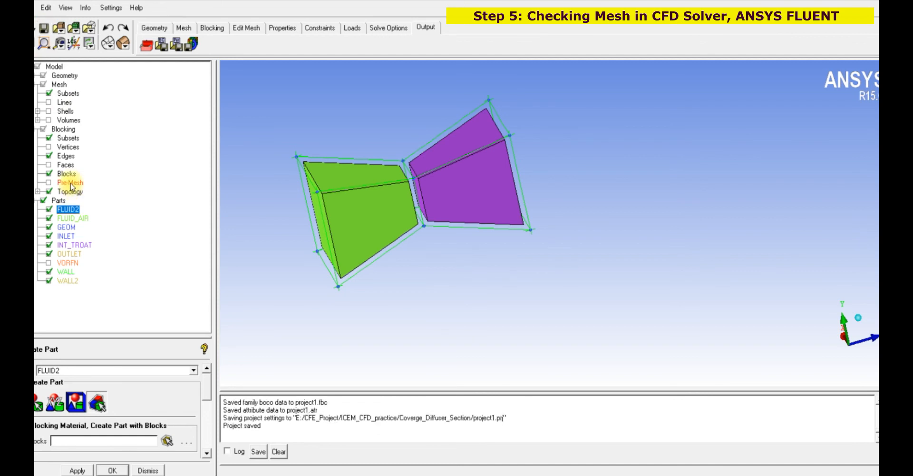
right_click(71, 183)
left_click(117, 276)
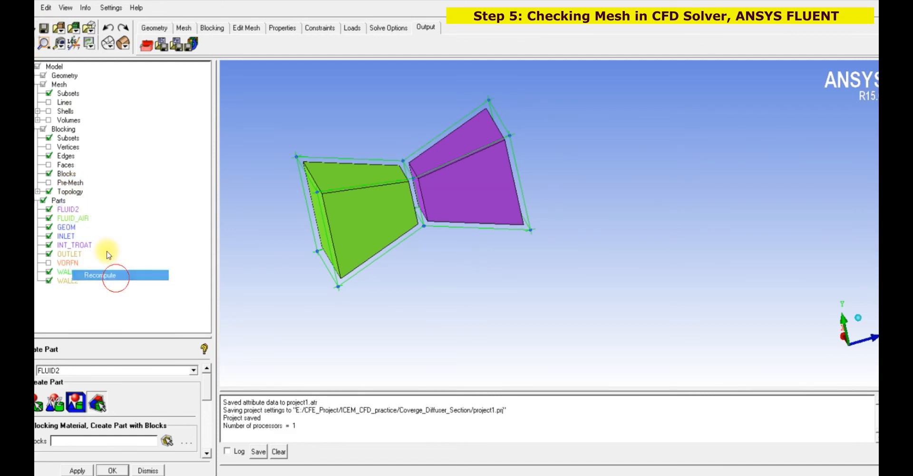
- Convert the pre-mesh to an unstructured mesh, replacing the existing one, and display its shells without the blocks
right_click(78, 181)
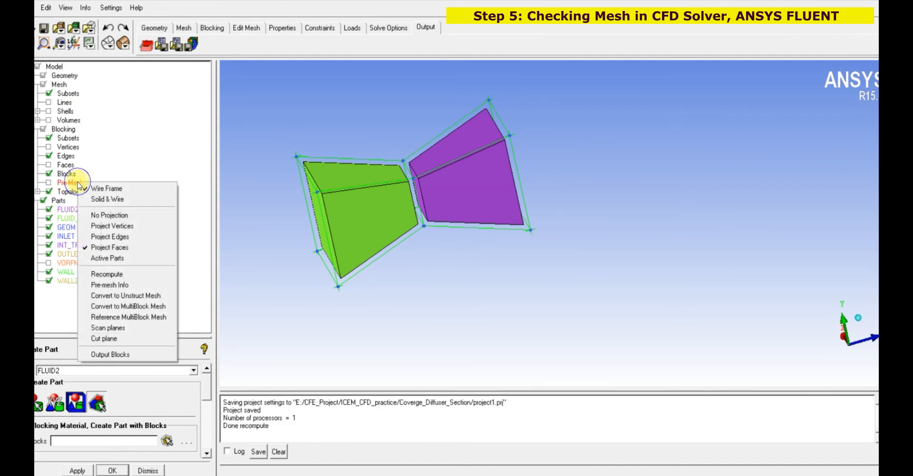
left_click(135, 295)
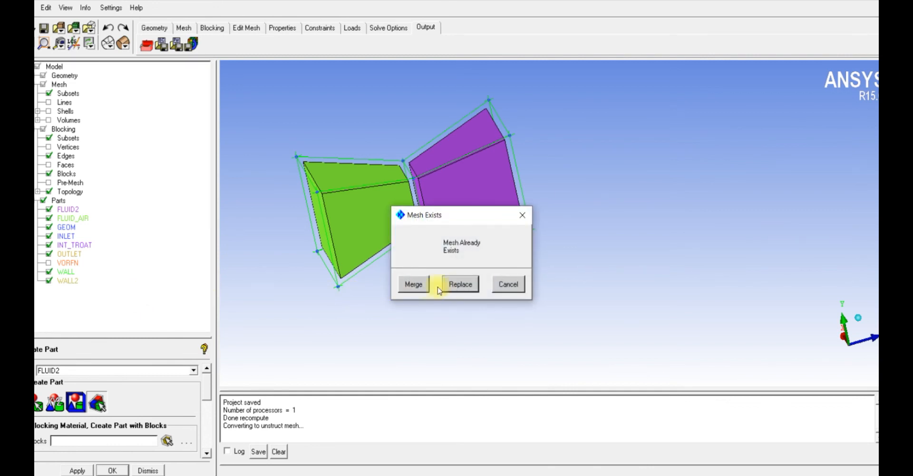
left_click(457, 285)
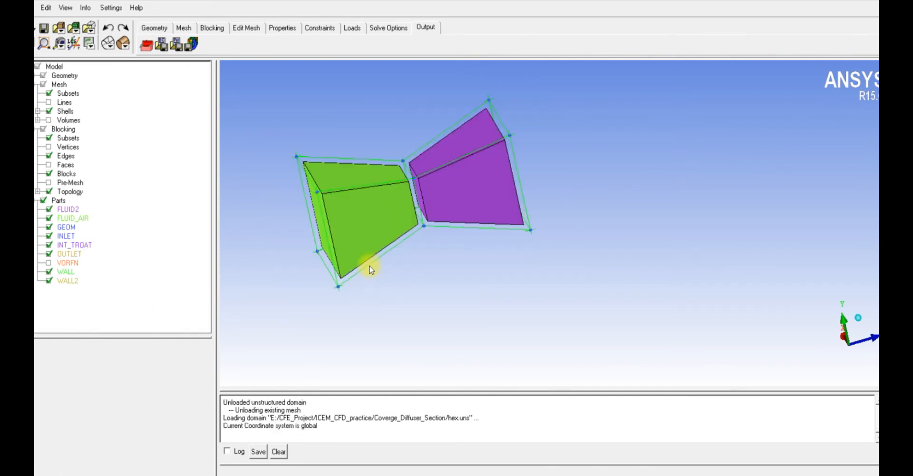
left_click(49, 174)
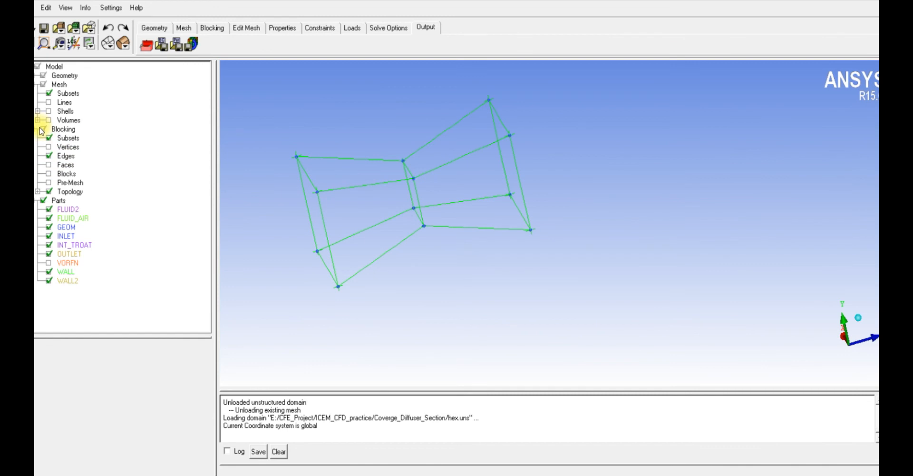
left_click(49, 112)
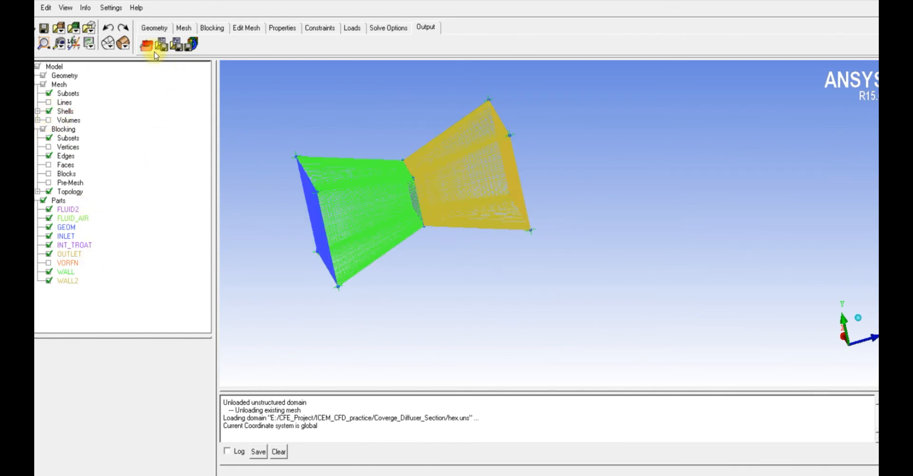
- Save the project with the converted mesh and apply ANSYS Fluent as the output solver
left_click(43, 29)
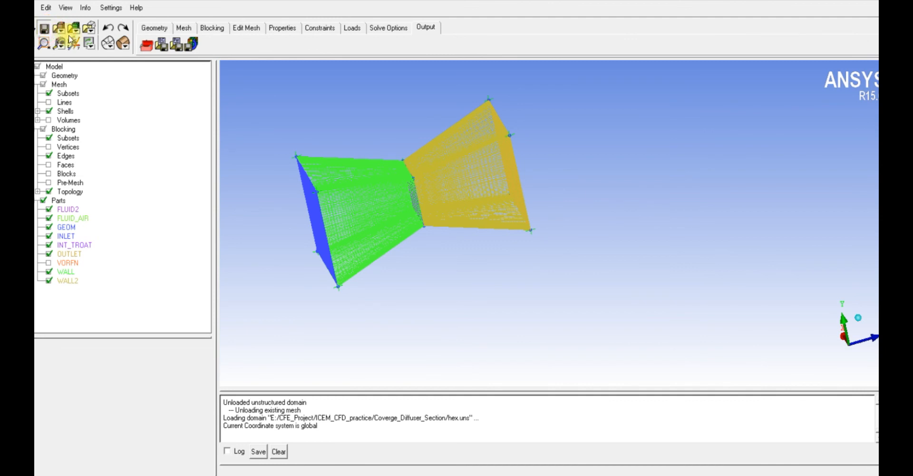
left_click(146, 44)
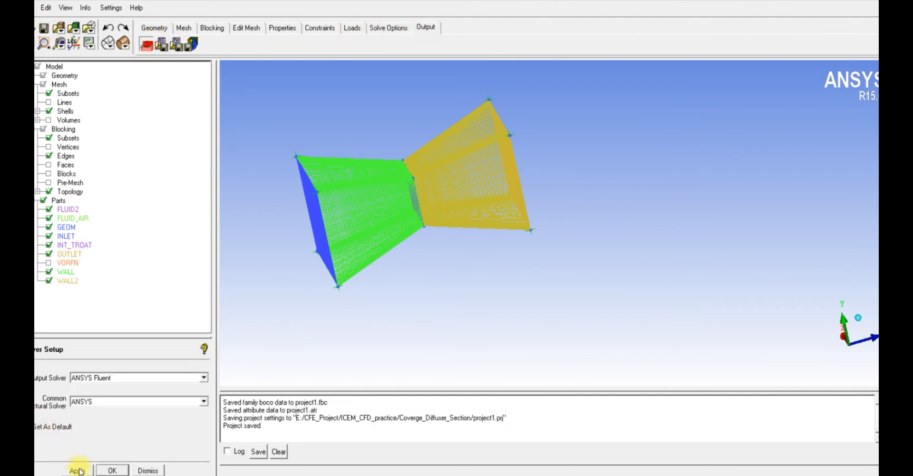
left_click(78, 470)
- Accept the part boundary conditions and write the 3D Fluent mesh from hex.uns to the output file fluentCD_nozzle2, without saving the project first
left_click(161, 44)
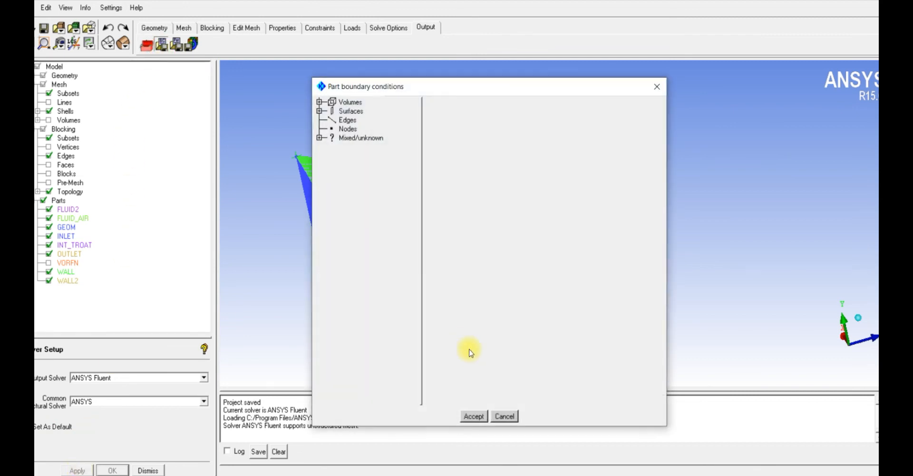
left_click(473, 417)
left_click(190, 45)
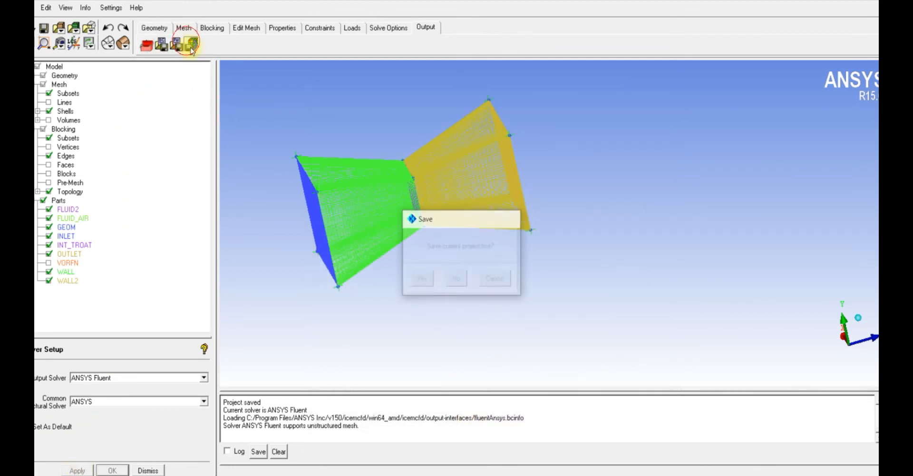
left_click(457, 281)
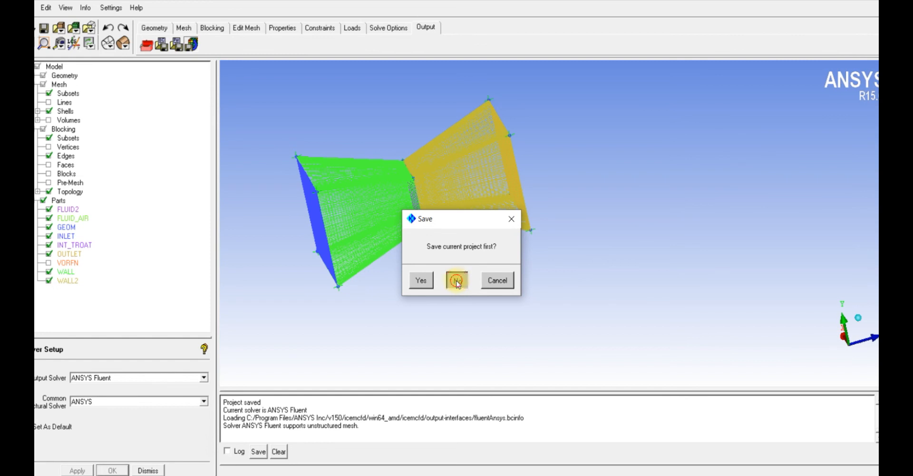
left_click(151, 89)
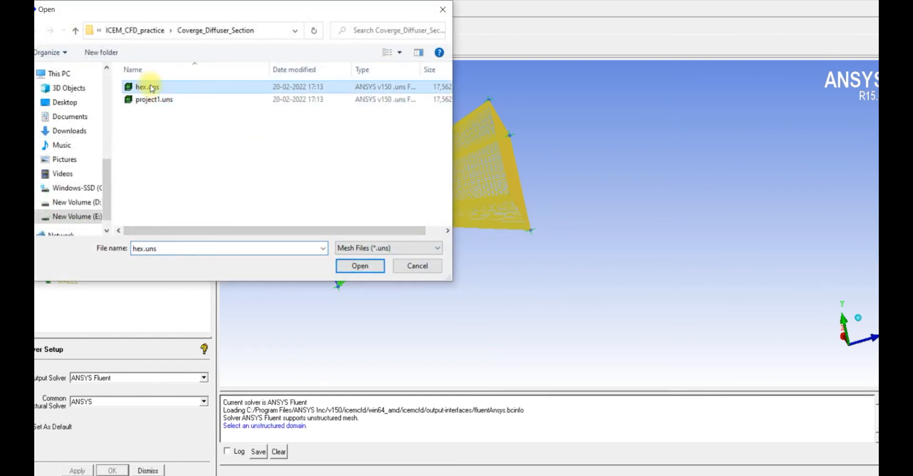
left_click(360, 266)
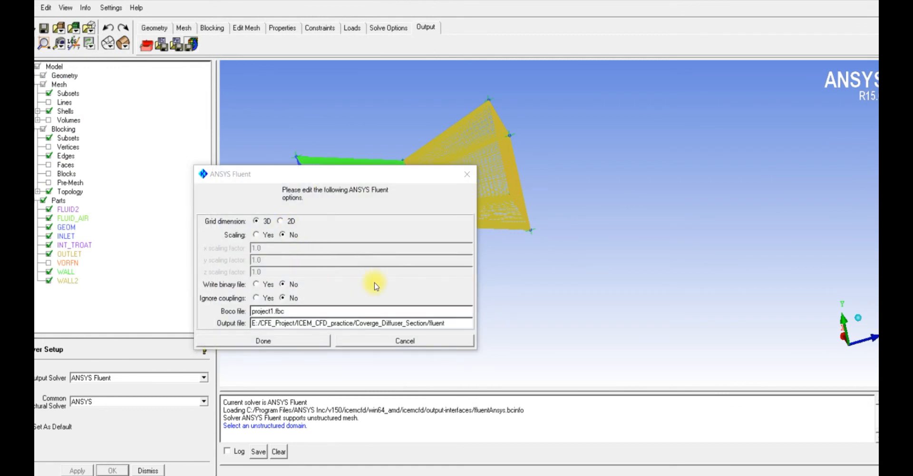
left_click(449, 323)
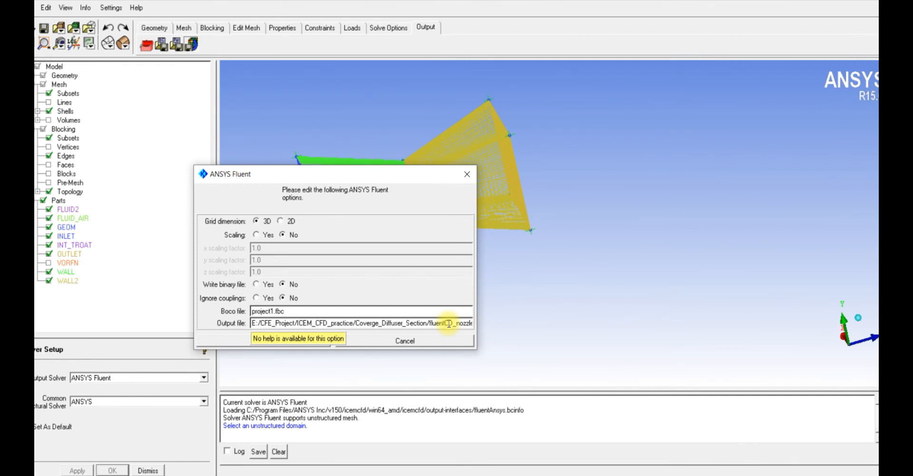
type("2")
left_click(295, 339)
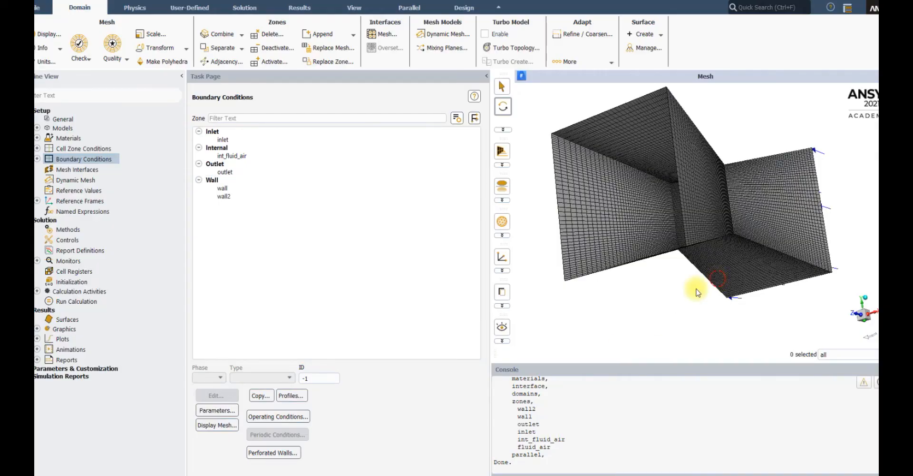
- Switch to ANSYS Fluent and inspect the previously loaded nozzle mesh with the inlet, outlet, wall and wall2 surfaces displayed
left_click_drag(699, 286, 514, 323)
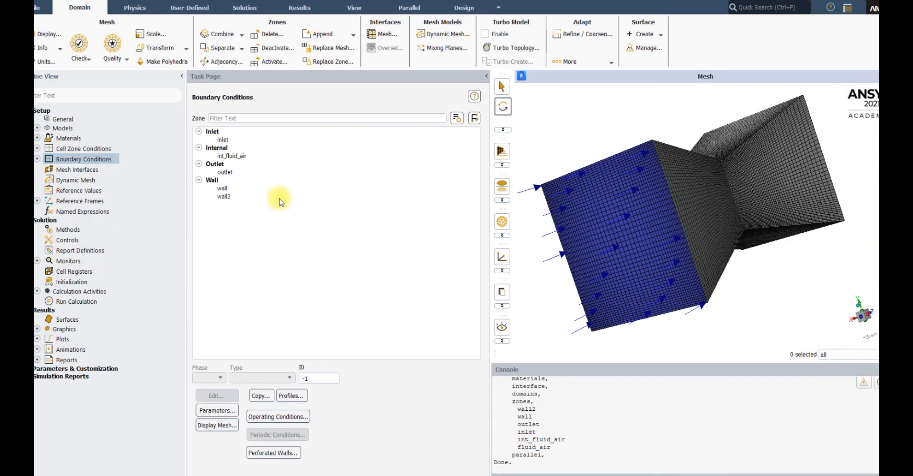
left_click(225, 172)
left_click_drag(717, 259, 547, 314)
left_click(217, 425)
left_click(298, 284)
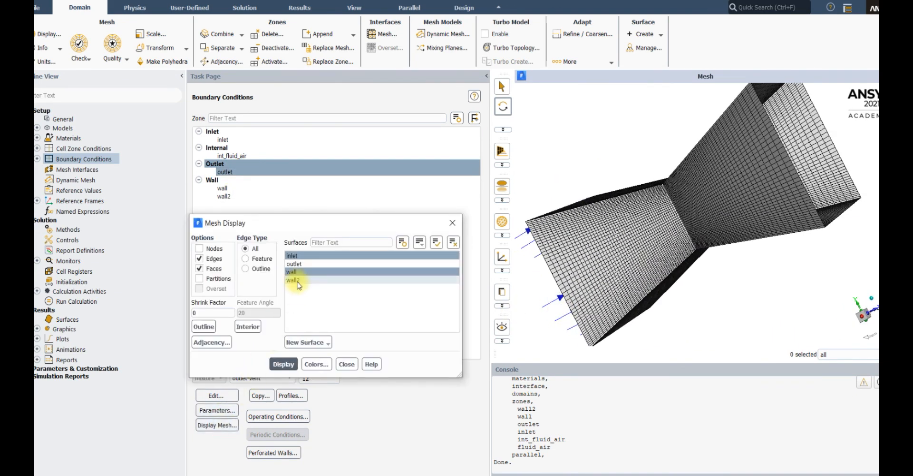
left_click(294, 264)
left_click(283, 363)
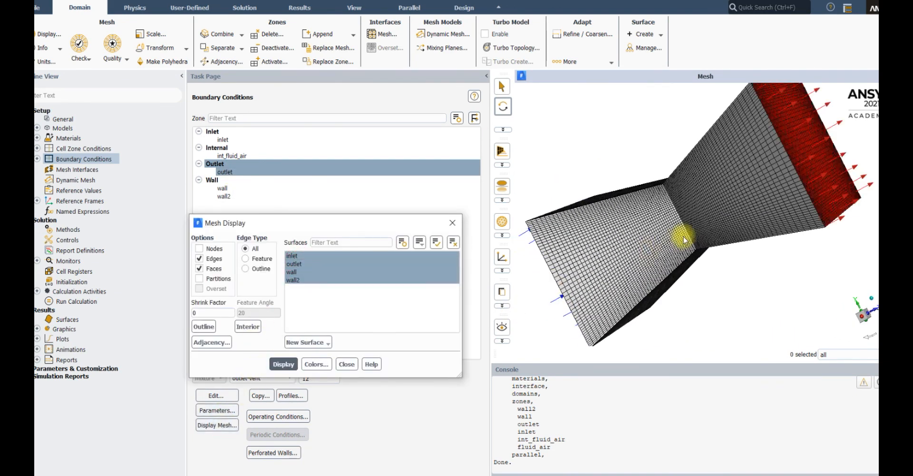
scroll(684, 238, "down", 3)
left_click_drag(711, 231, 761, 232)
left_click(345, 364)
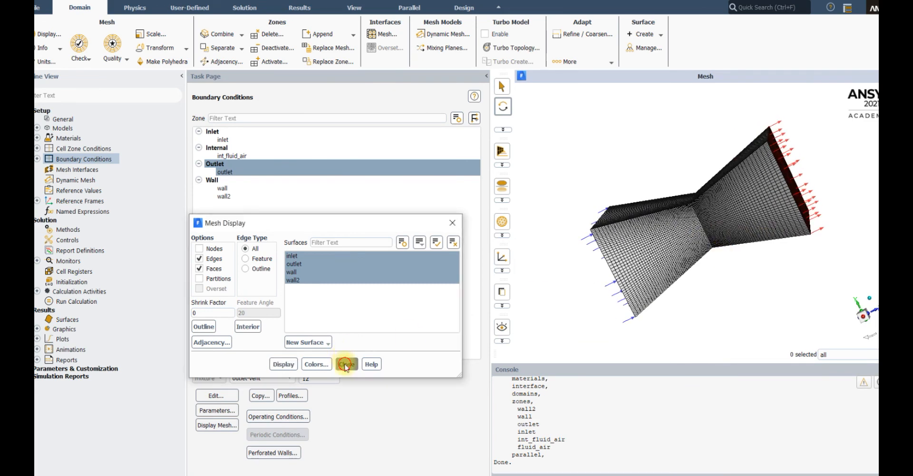
- Read the mesh file fluentCD_nozzle2.msh, discarding the current case
left_click(37, 7)
mouse_move(64, 21)
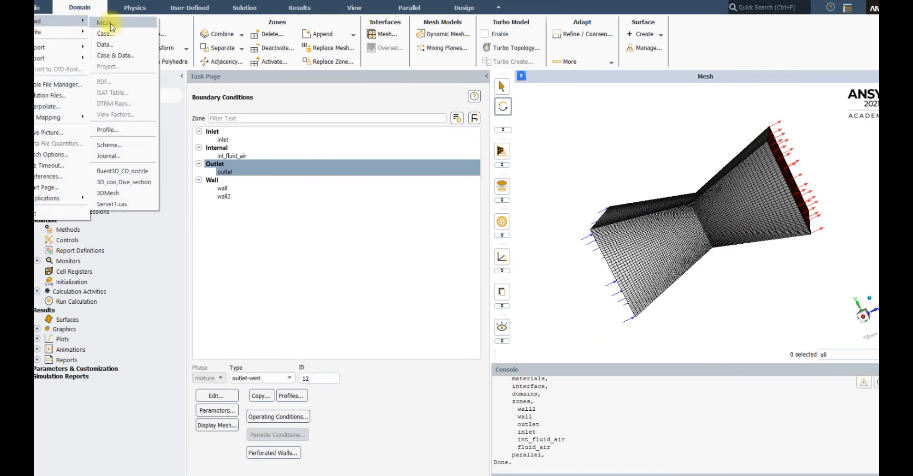
left_click(106, 23)
left_click(237, 297)
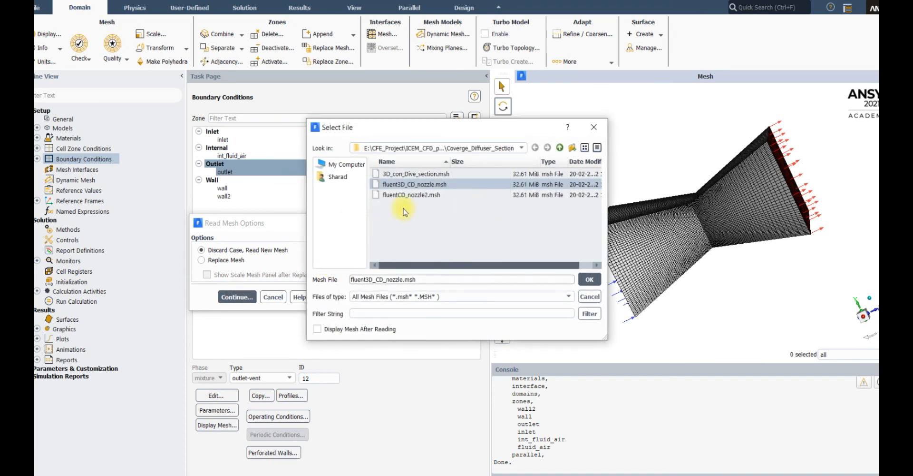
left_click(426, 194)
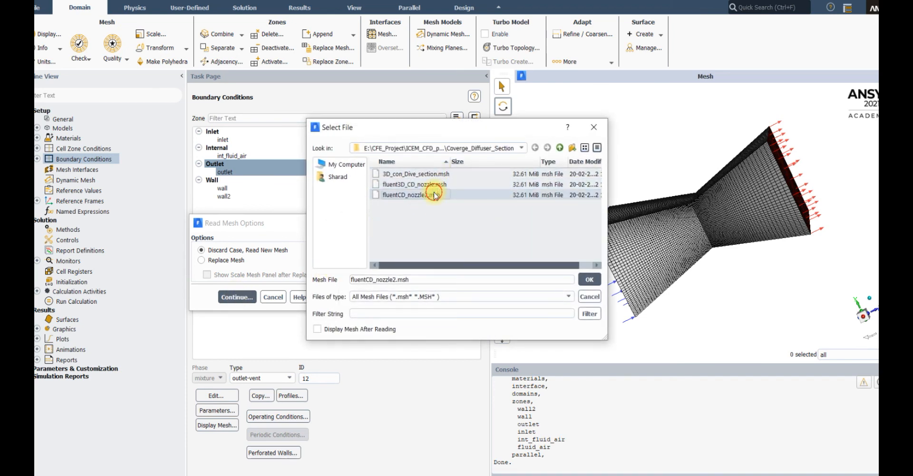
left_click(589, 280)
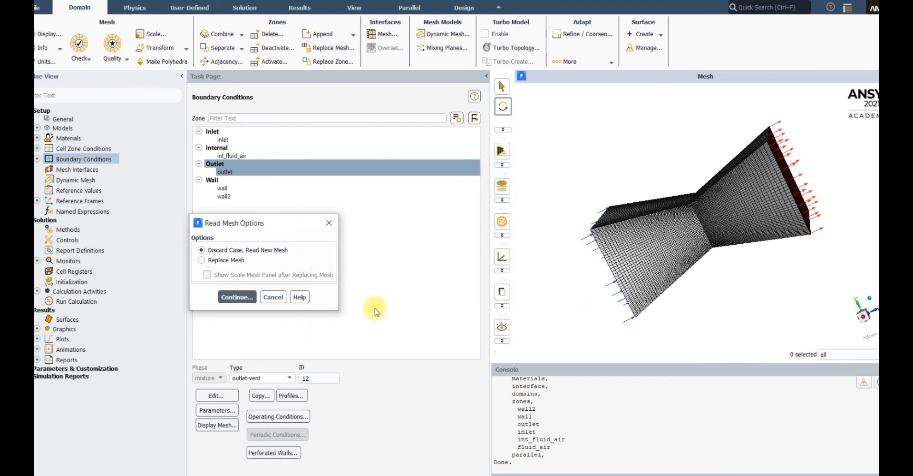
left_click(234, 296)
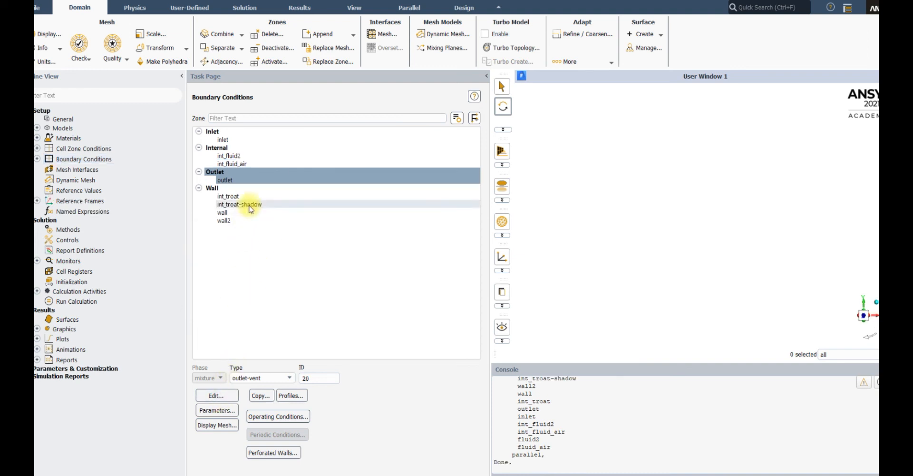
- Review the new mesh's boundary zones and display the int_troat, int_troat-shadow, wall and wall2 surfaces
left_click_drag(249, 196, 303, 173)
left_click_drag(289, 217, 330, 194)
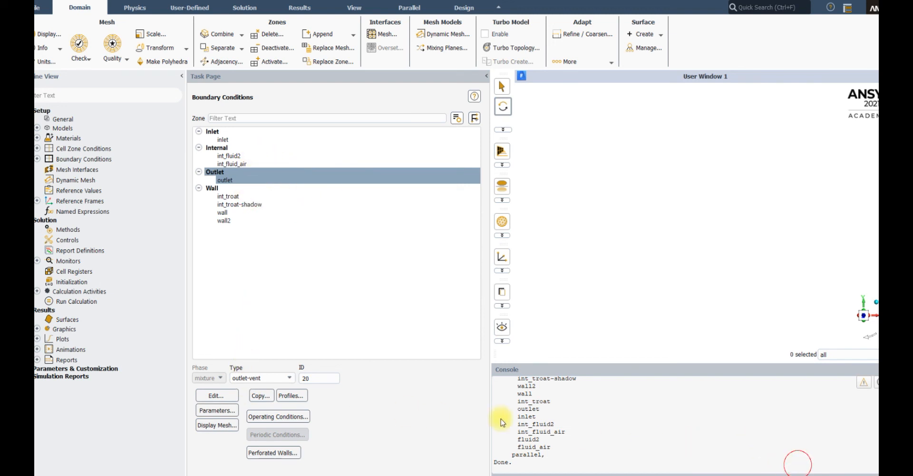
left_click(216, 425)
left_click(282, 364)
left_click_drag(652, 267, 565, 311)
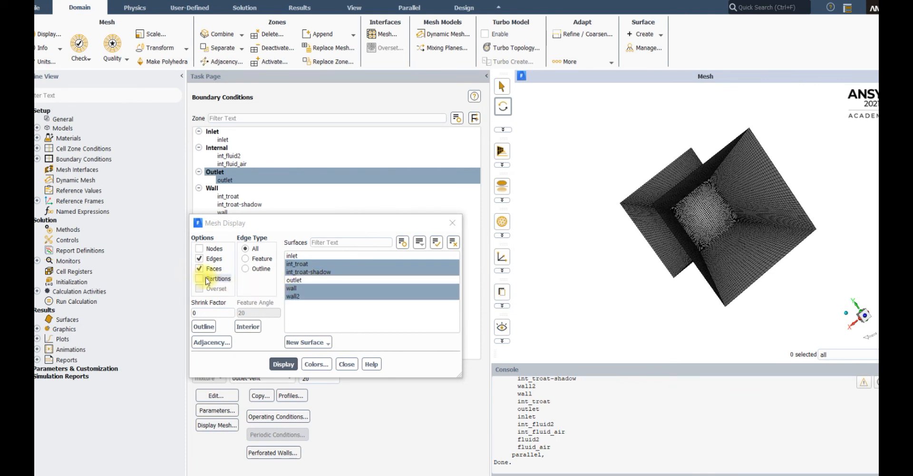
left_click(284, 365)
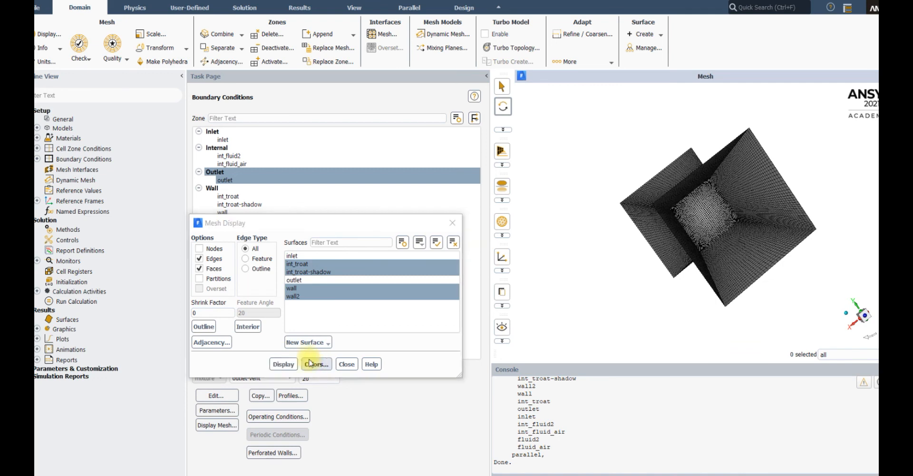
- Color the mesh by ID, reset the mesh colors and redisplay the surfaces
left_click(310, 363)
left_click(209, 259)
left_click(321, 354)
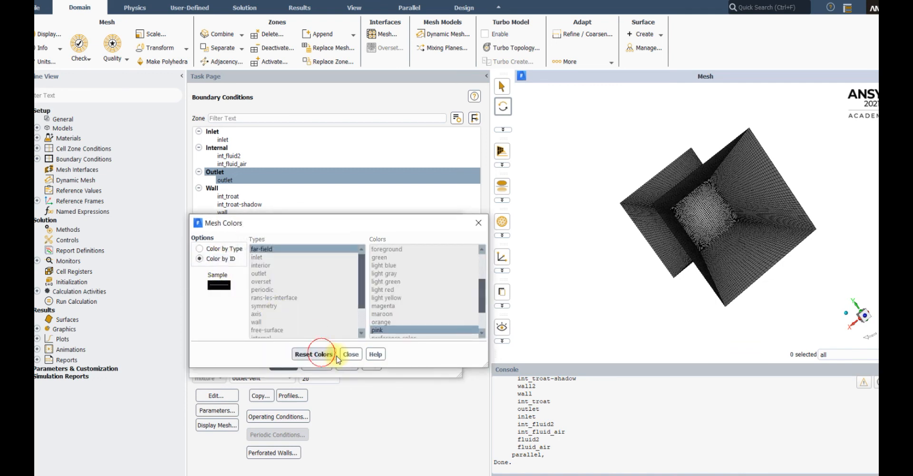
left_click(351, 354)
left_click(284, 364)
left_click_drag(877, 183, 834, 233)
- Display the throat and wall surfaces as faces only, without mesh edges
left_click(418, 272)
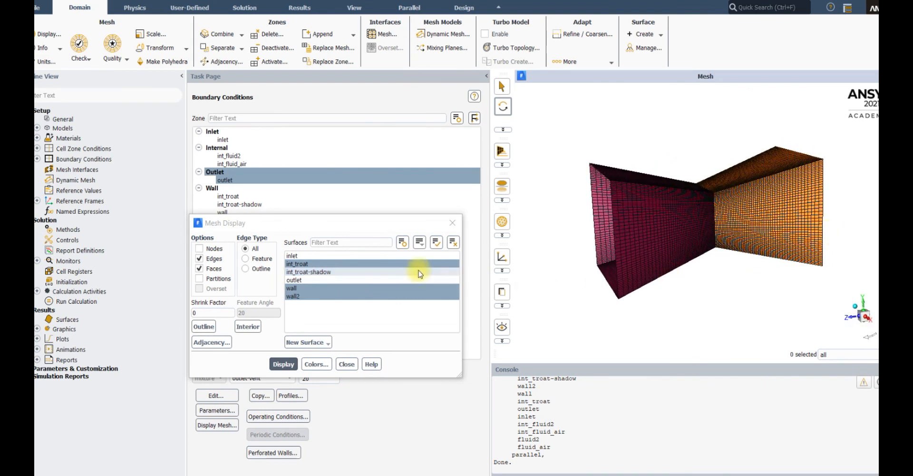
left_click(211, 269)
left_click(210, 269)
left_click(209, 258)
left_click(283, 364)
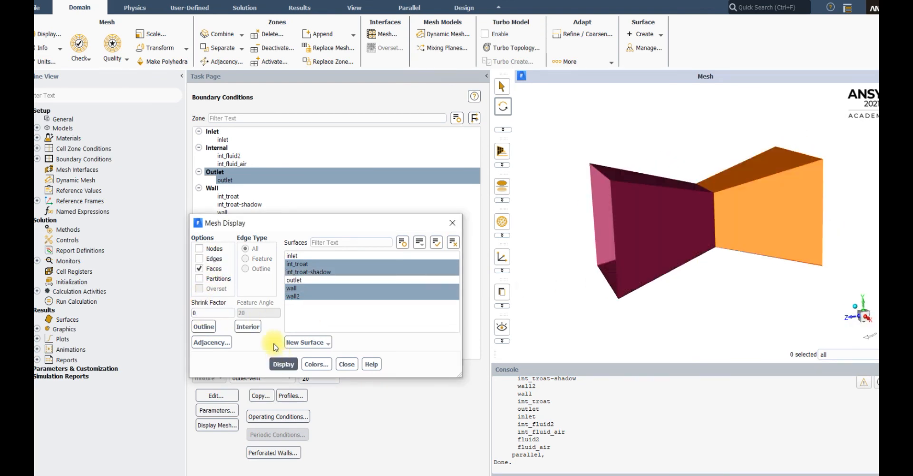
- Display only the mesh edges of int_troat, int_troat-shadow and wall2, leaving out the wall surface
left_click(212, 259)
left_click(213, 268)
left_click(304, 272)
left_click(305, 272)
left_click(292, 287)
left_click(284, 364)
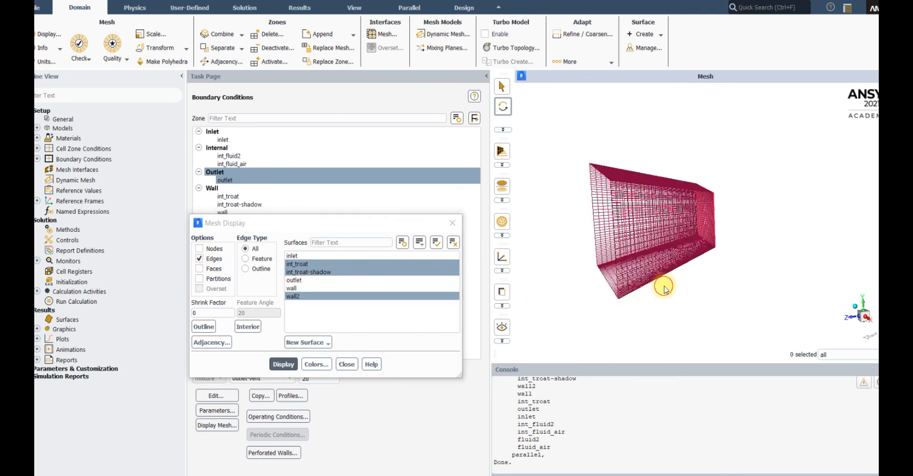
- Display wall instead of wall2 with the throat surfaces, using outline edges and faces, and inspect the throat face
left_click(292, 288)
left_click(293, 296)
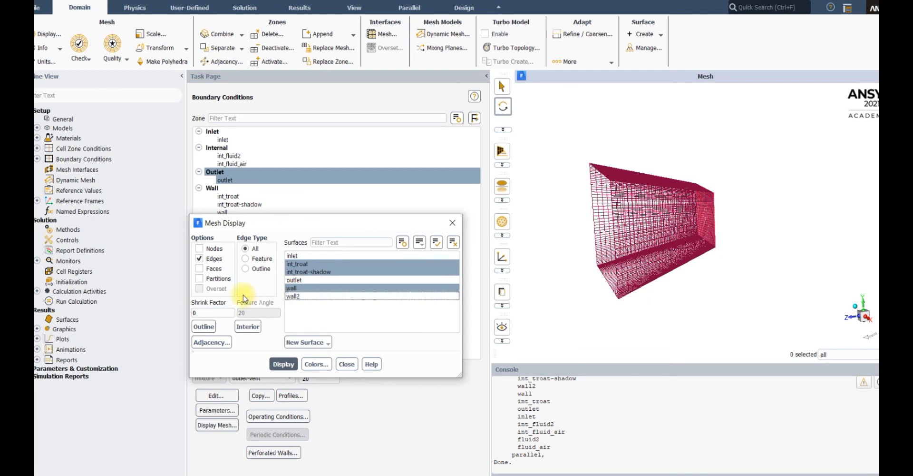
left_click(246, 268)
left_click(284, 364)
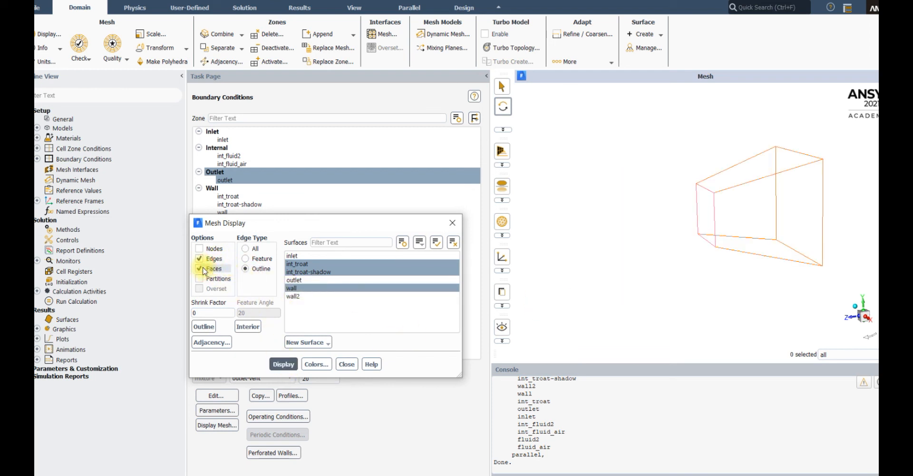
left_click(283, 364)
mouse_move(714, 249)
left_mouse_down()
mouse_move(557, 299)
mouse_move(617, 294)
left_mouse_up()
left_click(299, 296)
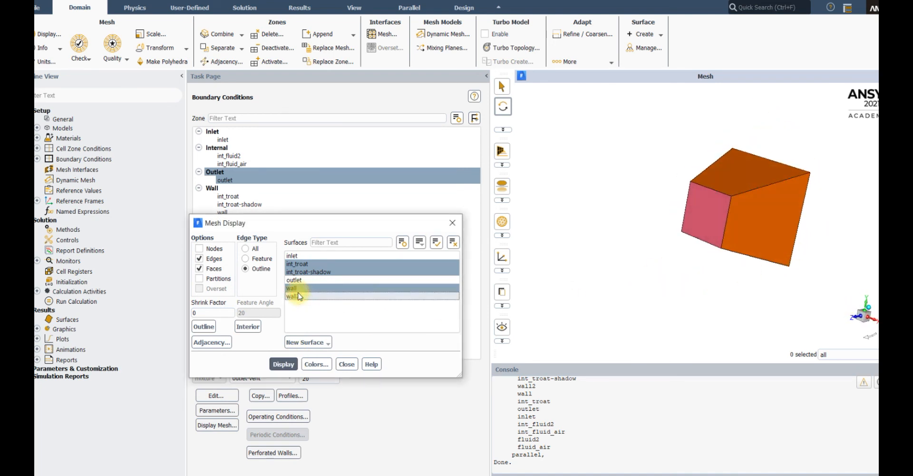
- Switch to ICEM CFD and examine how the FLUID2, FLUID_AIR and INT_TROAT parts correspond to the two nozzle sections and the throat
left_click(566, 474)
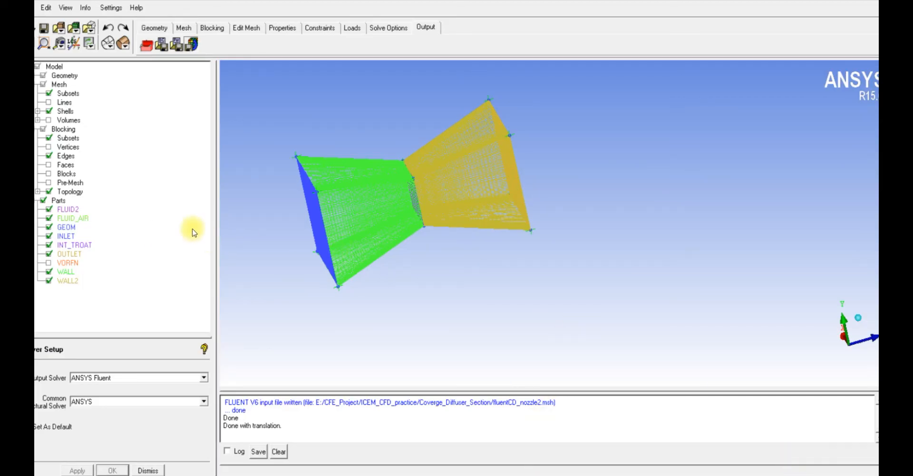
left_click_drag(304, 159, 387, 148)
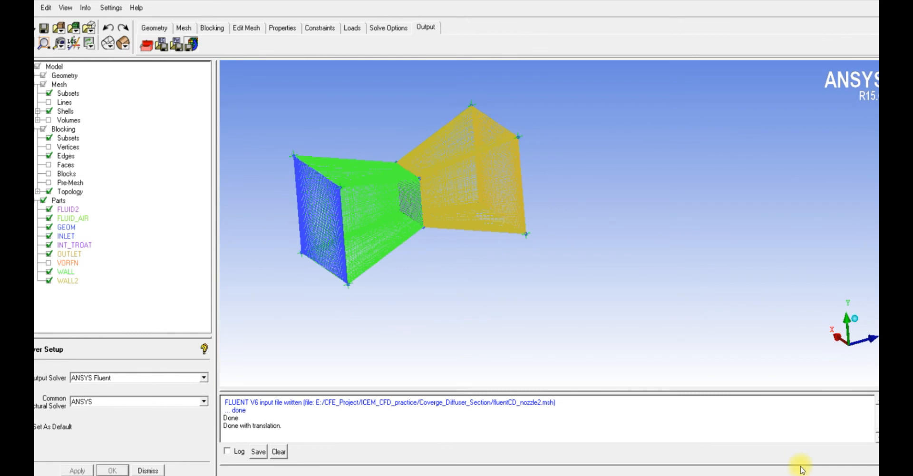
left_click_drag(342, 151, 378, 132)
mouse_move(471, 145)
left_mouse_down()
mouse_move(482, 161)
mouse_move(552, 137)
left_mouse_up()
mouse_move(75, 207)
left_mouse_down()
mouse_move(409, 132)
mouse_move(421, 169)
left_mouse_up()
mouse_move(105, 221)
left_mouse_down()
mouse_move(333, 212)
mouse_move(312, 234)
left_mouse_up()
mouse_move(88, 246)
left_mouse_down()
mouse_move(281, 350)
mouse_move(410, 221)
mouse_move(420, 229)
left_mouse_up()
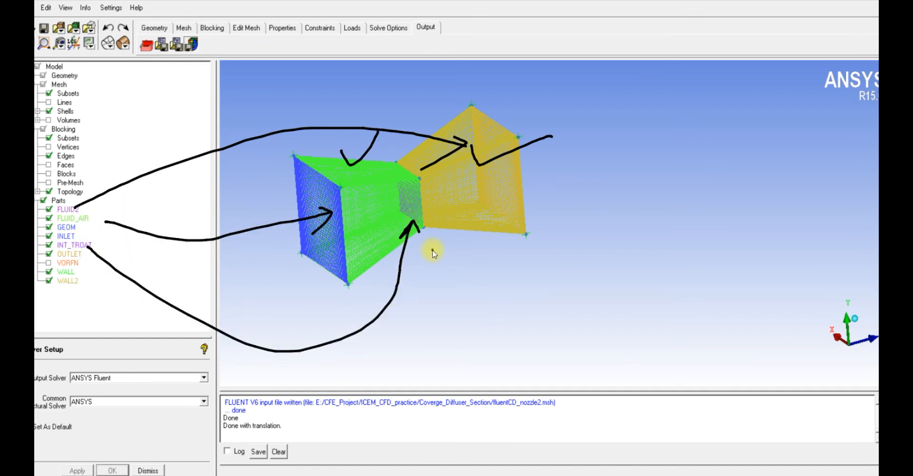